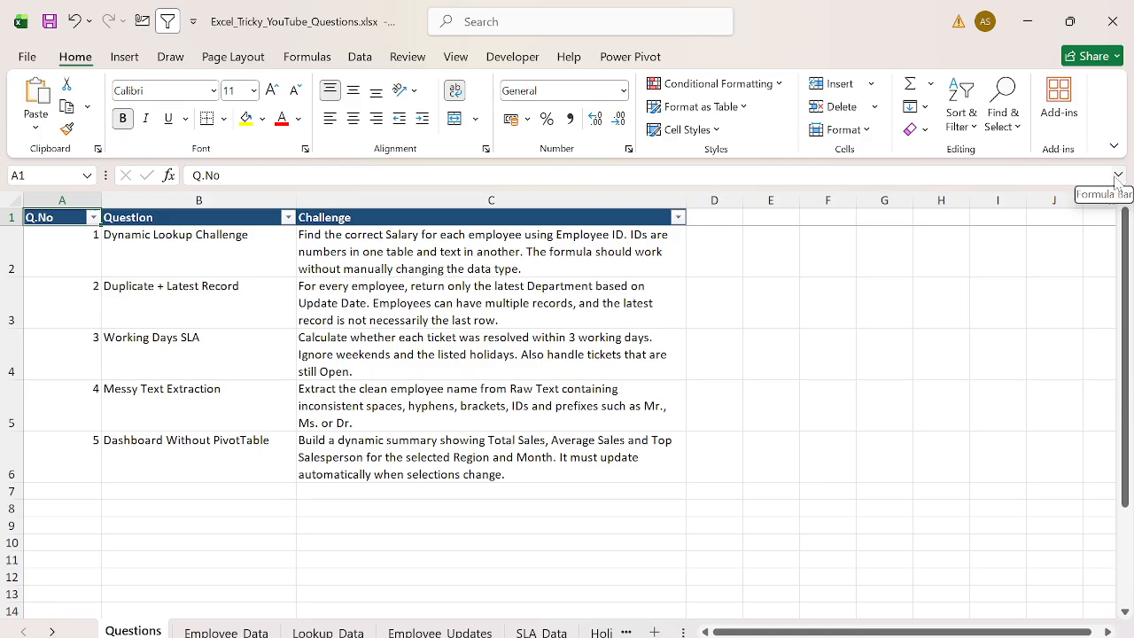
# - Inspect the Employee_Data table and each of its columns
pyautogui.hotkey('ctrl', 'pagedown')
pyautogui.hotkey('ctrl', 'Home')
pyautogui.hotkey('ctrl', 'a')
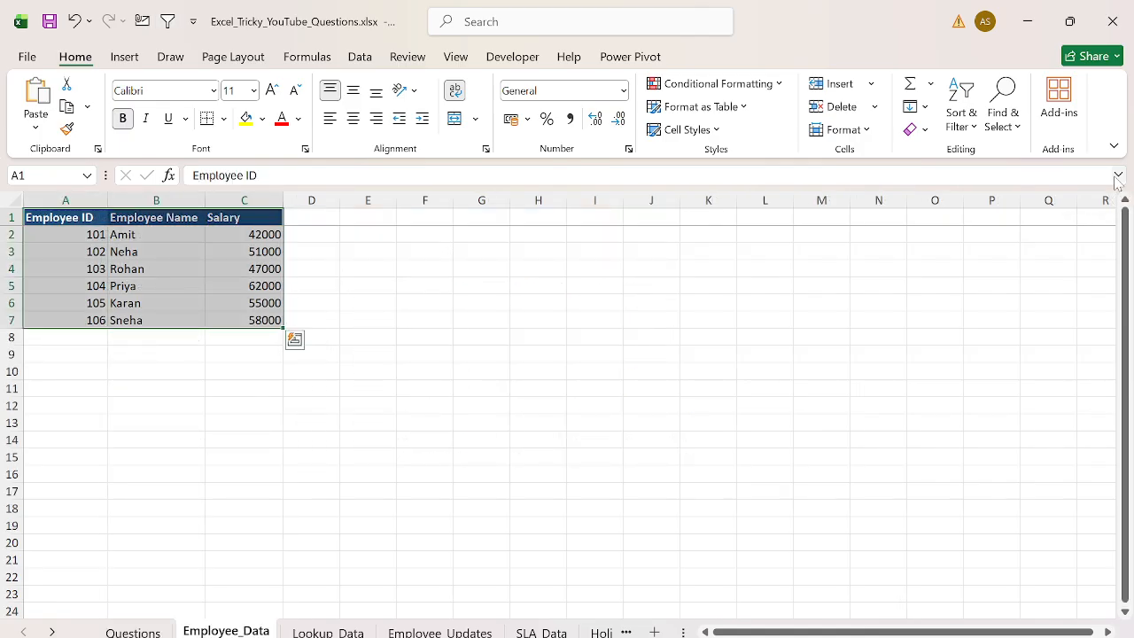
pyautogui.hotkey('ctrl', 'Home')
pyautogui.hotkey('ctrl', 'space')
pyautogui.press('Right')
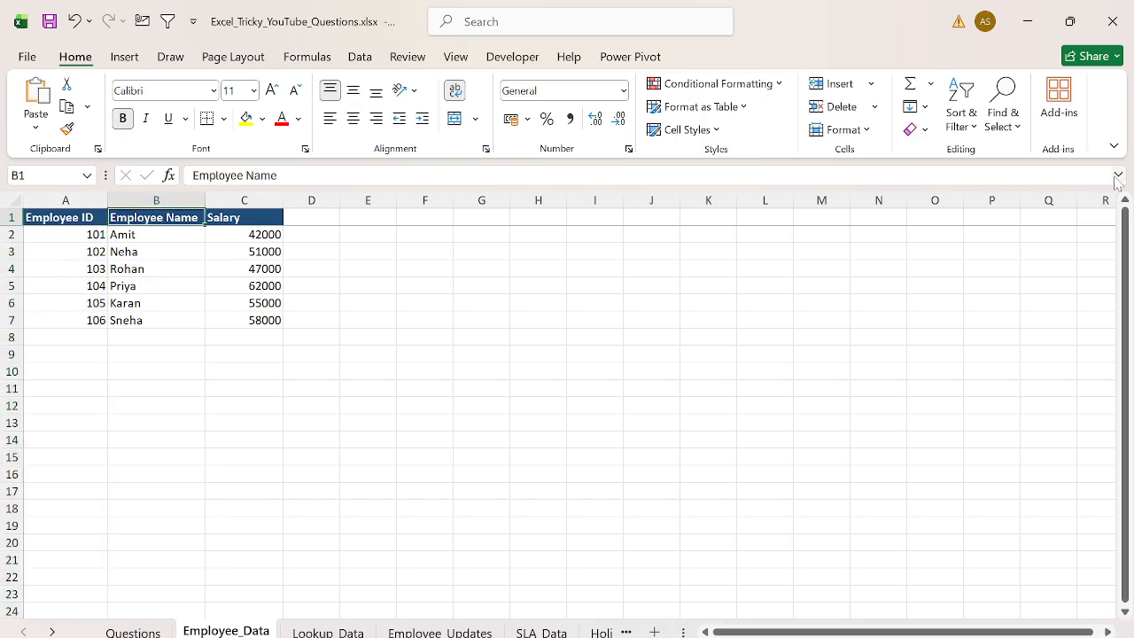
pyautogui.hotkey('ctrl', 'space')
pyautogui.press('Right')
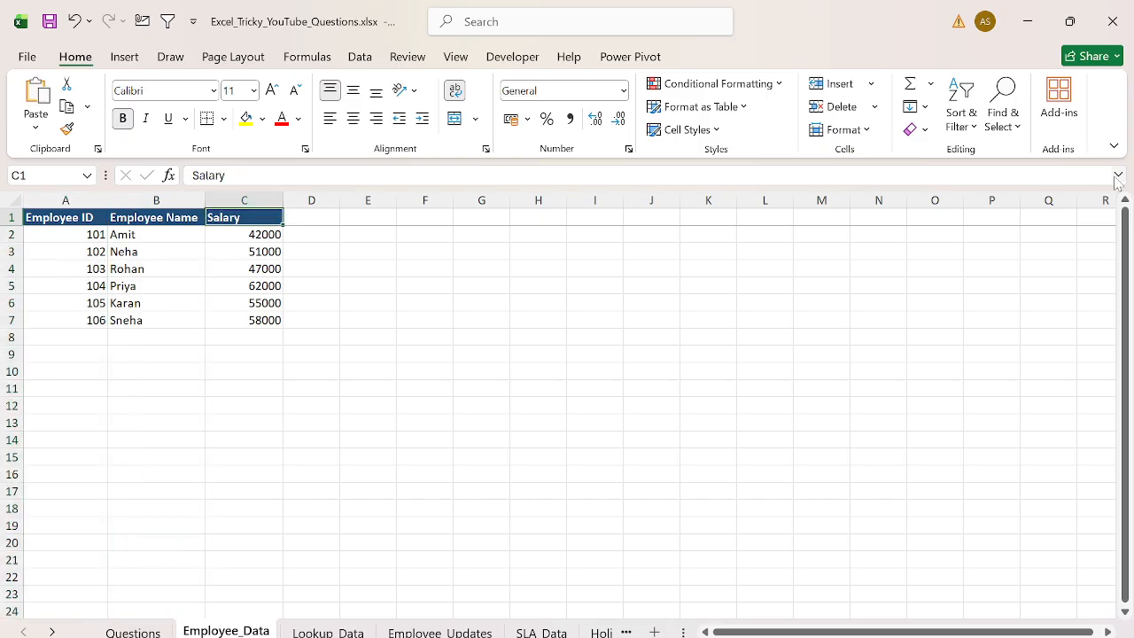
pyautogui.hotkey('ctrl', 'space')
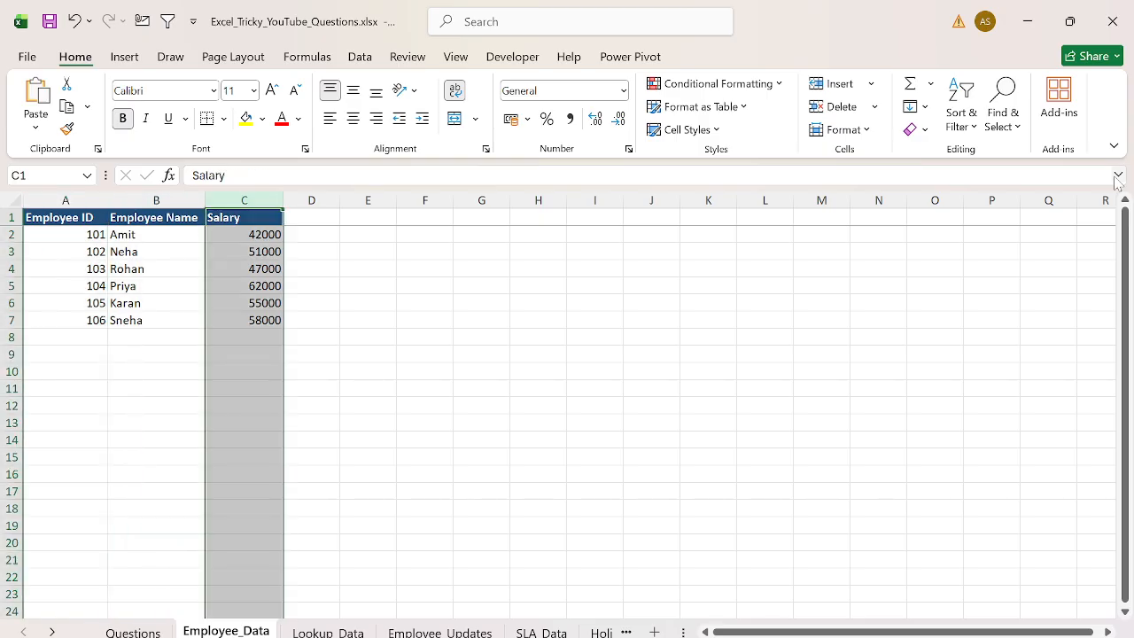
# - Compare the columns of the Lookup_Data sheet with those of Employee_Data
pyautogui.hotkey('ctrl', 'pagedown')
pyautogui.hotkey('ctrl', 'Home')
pyautogui.hotkey('ctrl', 'space')
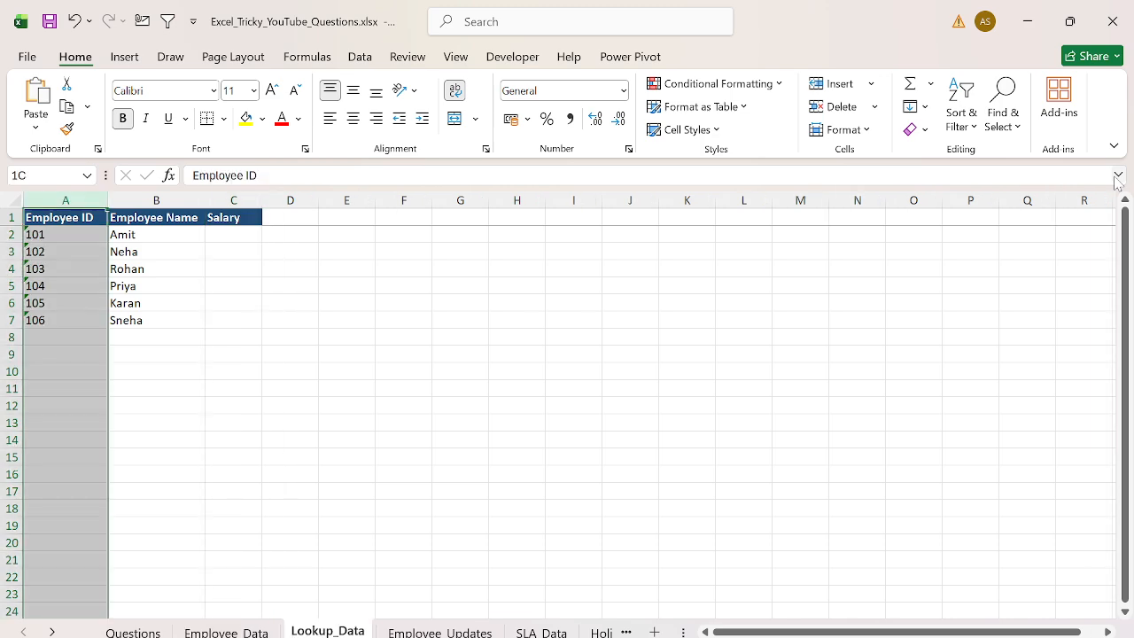
pyautogui.hotkey('shift', 'Right')
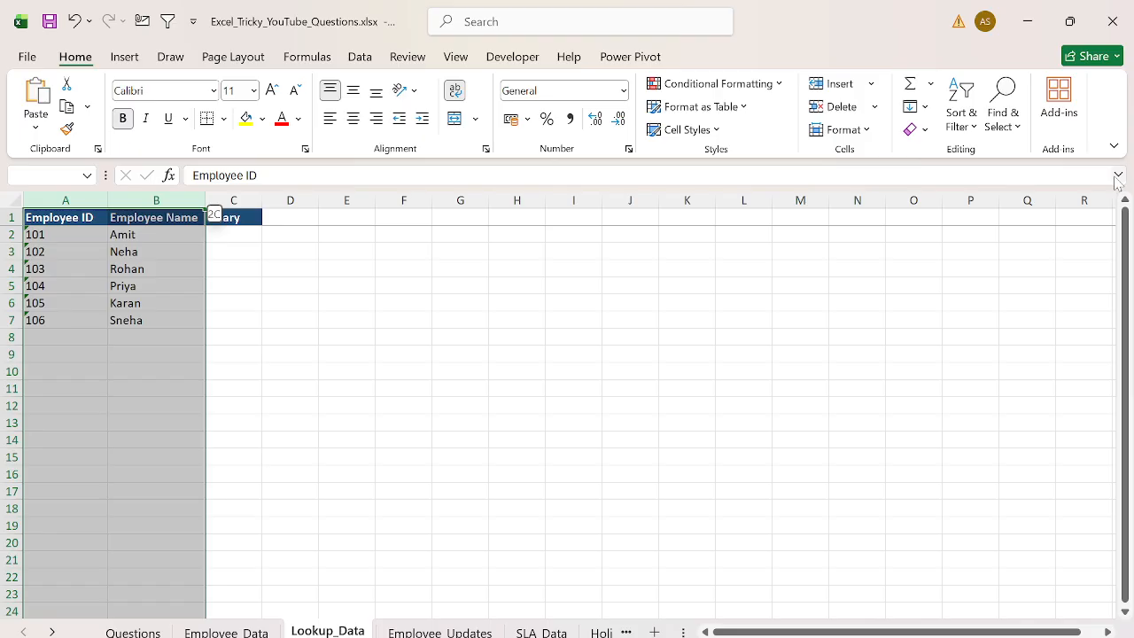
pyautogui.press('Right')
pyautogui.press('Right')
pyautogui.hotkey('ctrl', 'space')
pyautogui.hotkey('ctrl', 'pageup')
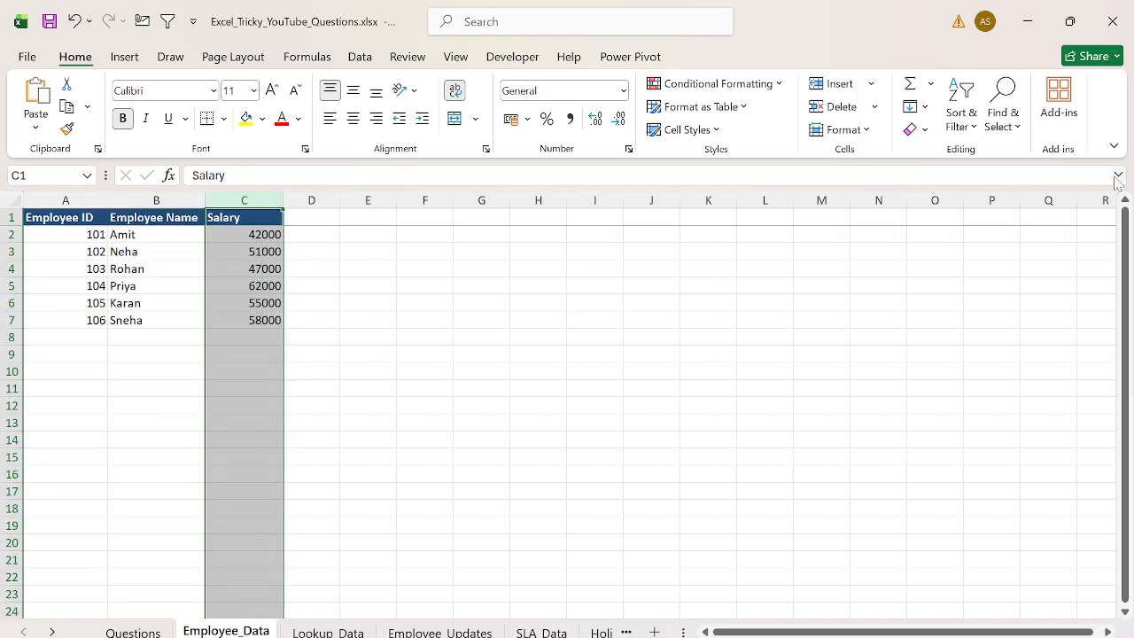
pyautogui.hotkey('ctrl', 'Home')
pyautogui.hotkey('ctrl', 'shift', 'End')
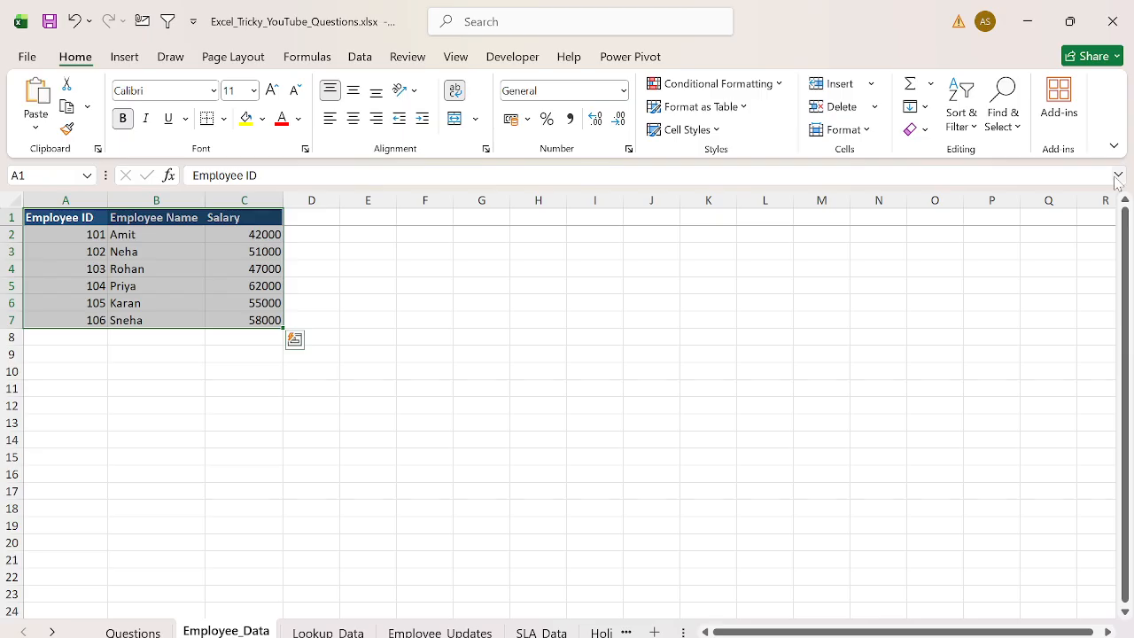
pyautogui.hotkey('ctrl', 'Home')
pyautogui.hotkey('ctrl', 'space')
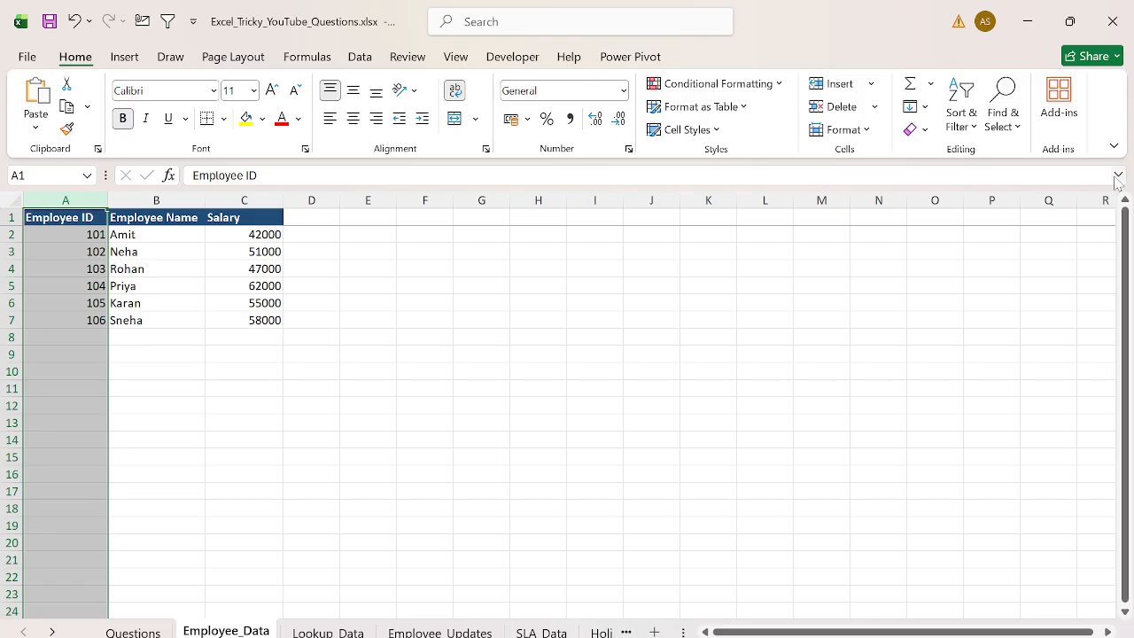
# - In Lookup_Data C2, enter =VLOOKUP(A2,Employee_Data!A:C,2,0) to look up each employee ID
pyautogui.hotkey('ctrl', 'pagedown')
pyautogui.hotkey('ctrl', 'Home')
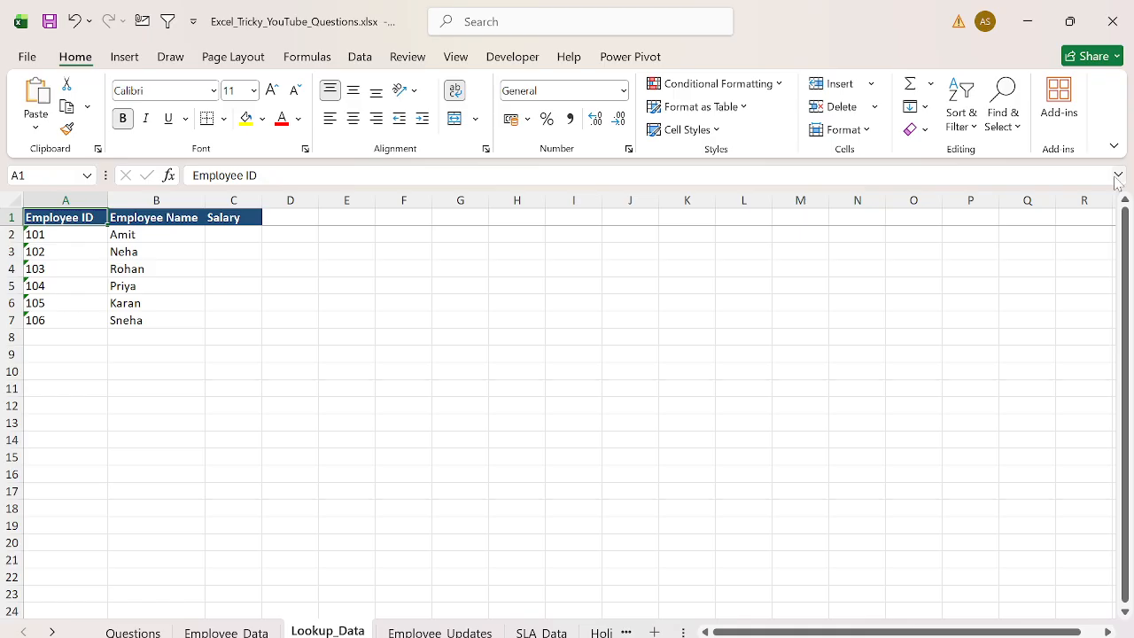
pyautogui.press('Right')
pyautogui.press('Right')
pyautogui.press('Down')
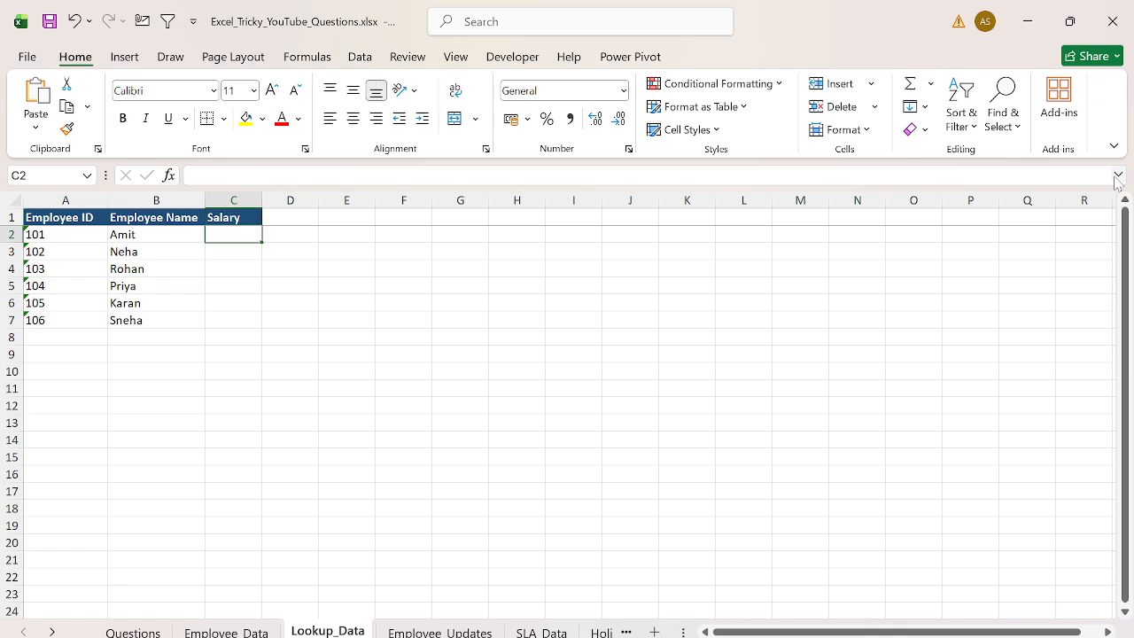
pyautogui.write('=vl')
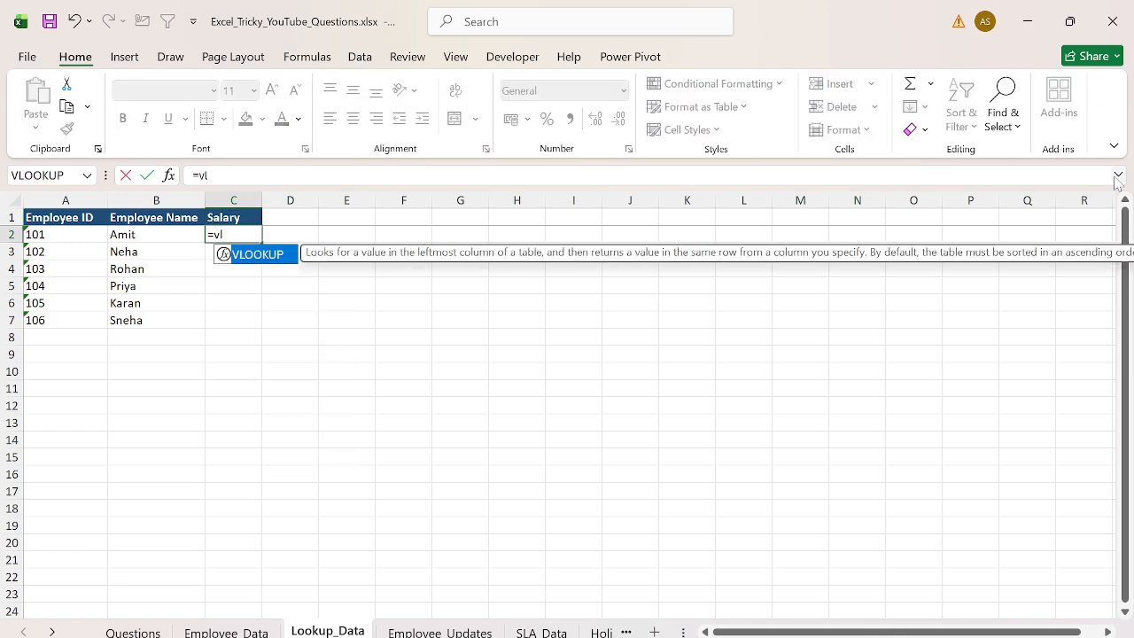
pyautogui.press('Tab')
pyautogui.press('Left')
pyautogui.press('Left')
pyautogui.write(',')
pyautogui.hotkey('ctrl', 'pageup')
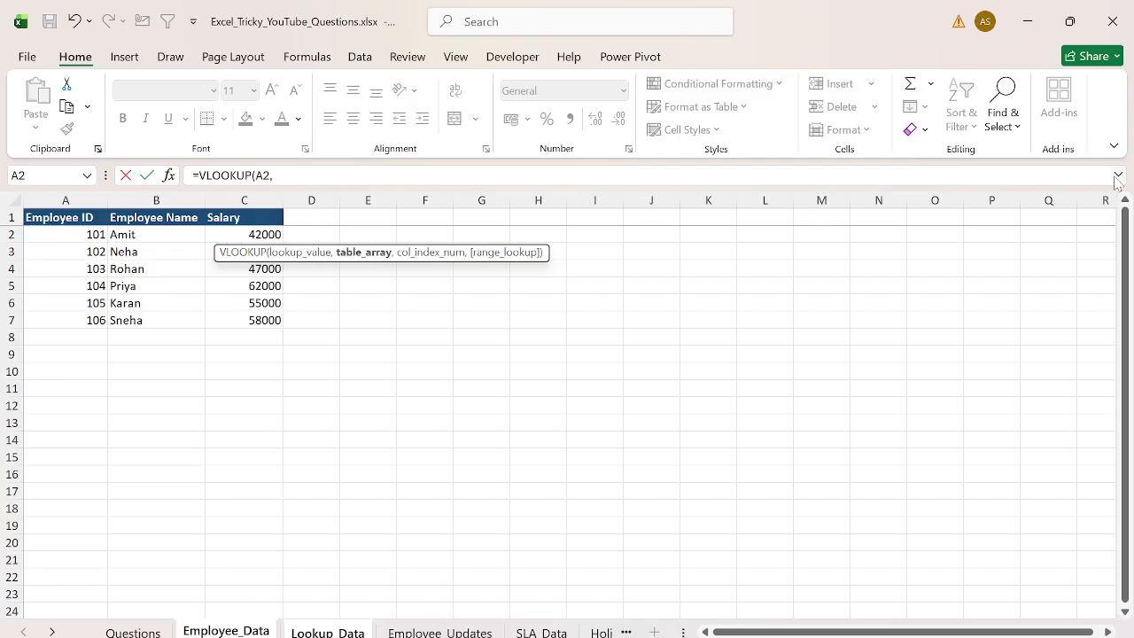
pyautogui.hotkey('ctrl', 'space')
pyautogui.hotkey('shift', 'Right')
pyautogui.hotkey('shift', 'Right')
pyautogui.write(',2,0')
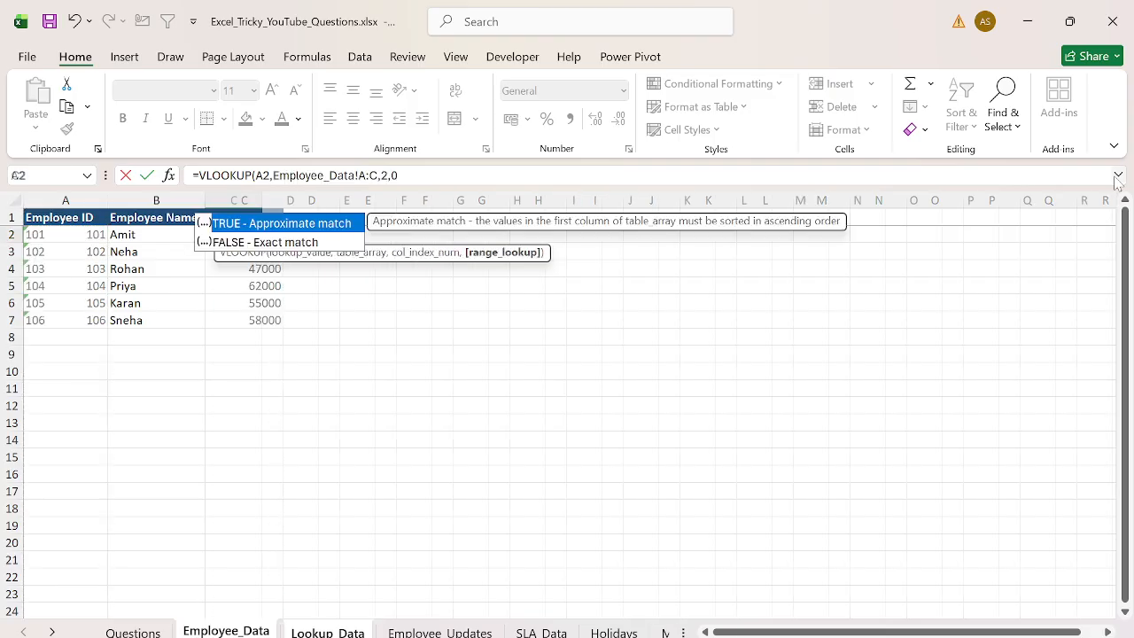
pyautogui.write(')')
pyautogui.press('Return')
# - Fill the lookup formula down the Salary column to row 7
pyautogui.press('Left')
pyautogui.hotkey('ctrl', 'Down')
pyautogui.press('Right')
pyautogui.hotkey('ctrl', 'shift', 'Up')
pyautogui.hotkey('ctrl', 'd')
# - Compare the Employee ID values in Lookup_Data with those in Employee_Data
pyautogui.hotkey('ctrl', 'Up')
pyautogui.press('Down')
pyautogui.hotkey('ctrl', 'shift', 'Down')
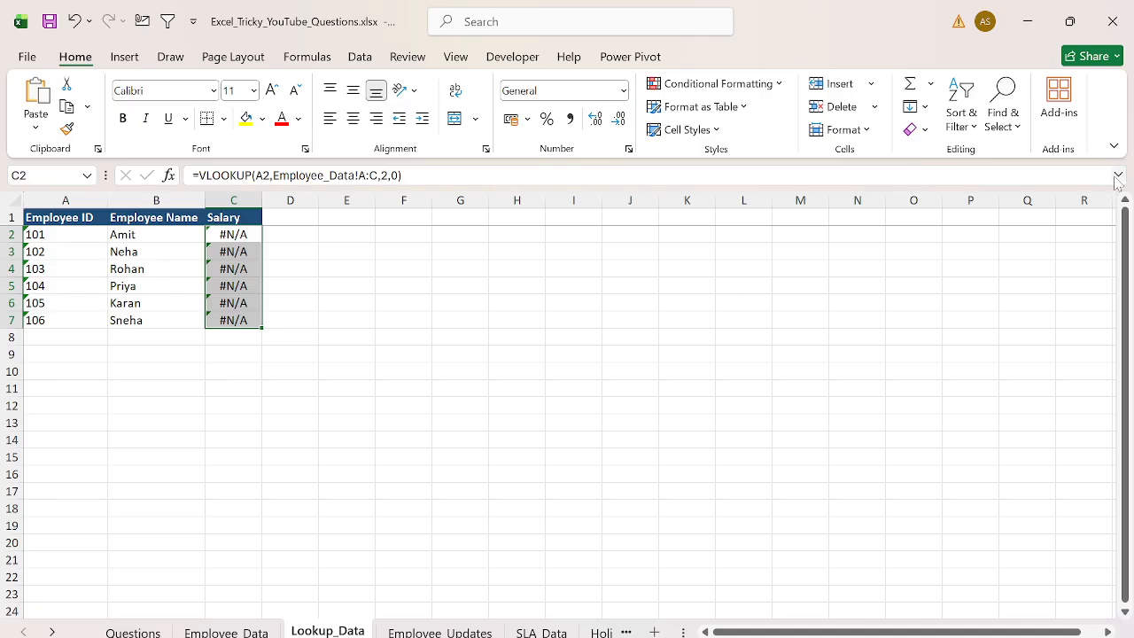
pyautogui.press('Left')
pyautogui.press('Left')
pyautogui.hotkey('ctrl', 'pageup')
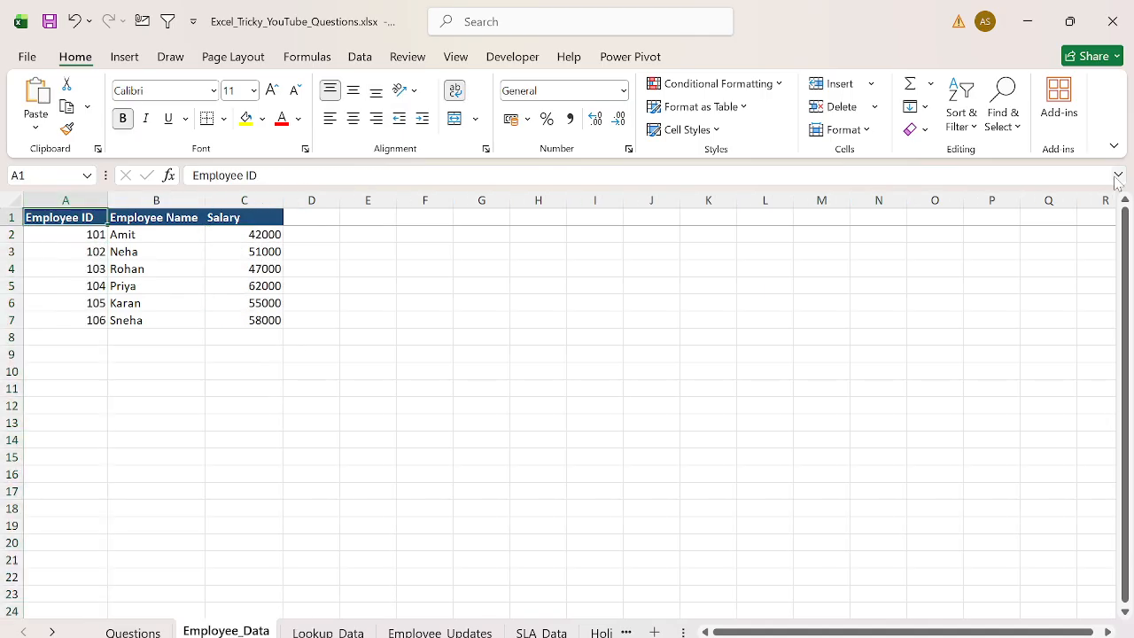
pyautogui.hotkey('ctrl', 'pagedown')
pyautogui.press('Right')
pyautogui.press('Right')
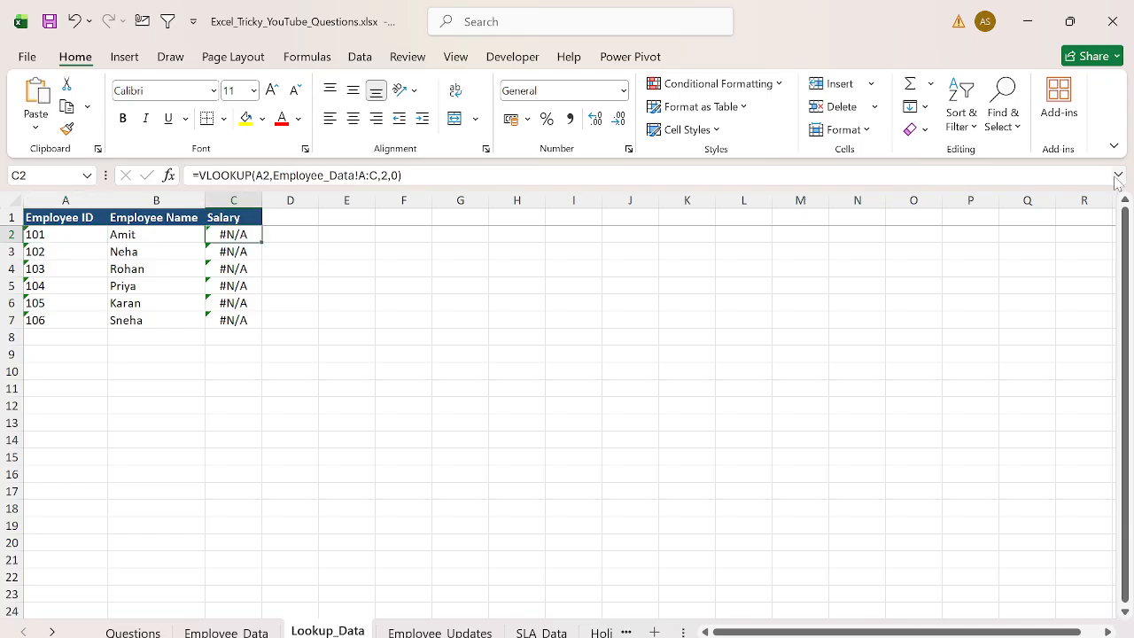
pyautogui.press('Right')
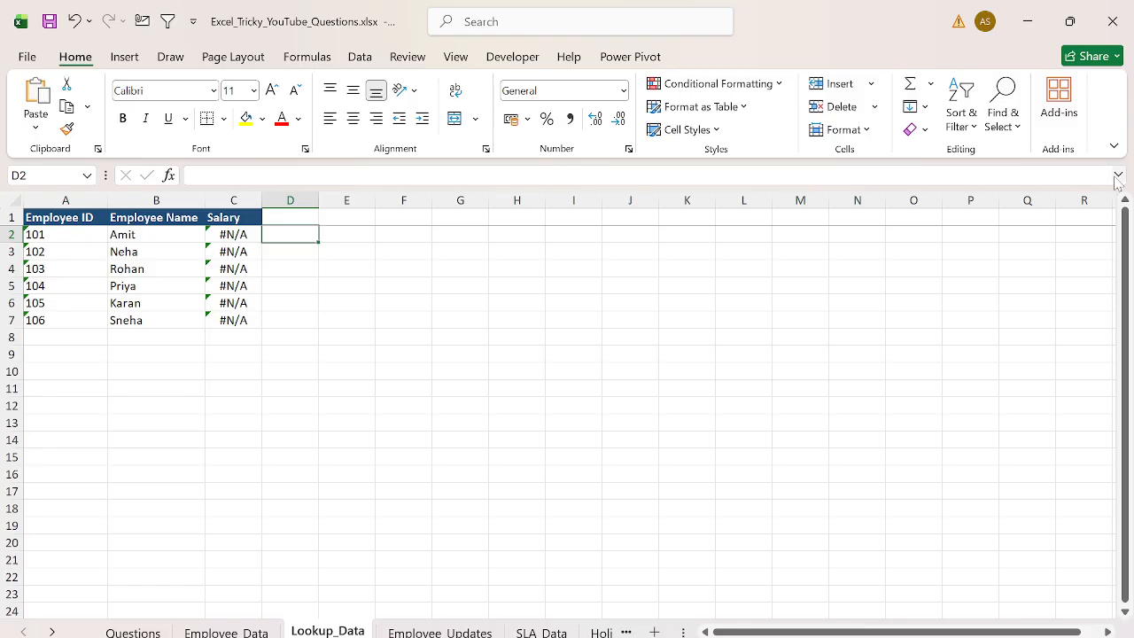
# - Test converting the text IDs to numbers with =A2*1 in D2, filled down column D
pyautogui.write('=')
pyautogui.press('Left')
pyautogui.press('Left')
pyautogui.press('Left')
pyautogui.write('*1')
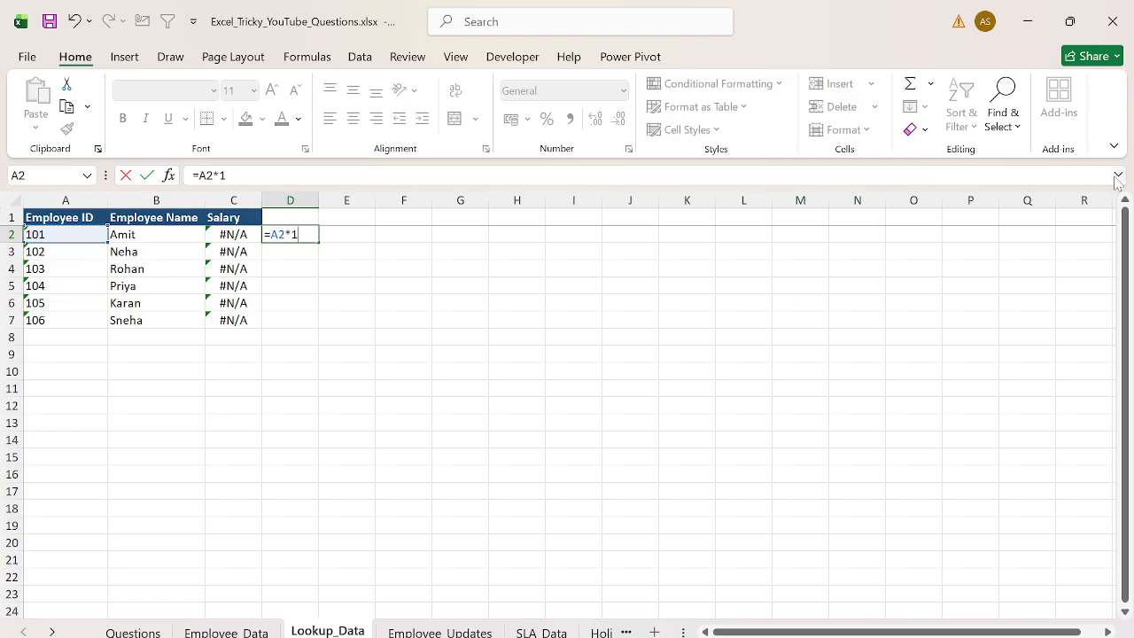
pyautogui.press('Return')
pyautogui.press('Left')
pyautogui.press('Up')
pyautogui.hotkey('ctrl', 'Down')
pyautogui.press('Right')
pyautogui.hotkey('ctrl', 'shift', 'Up')
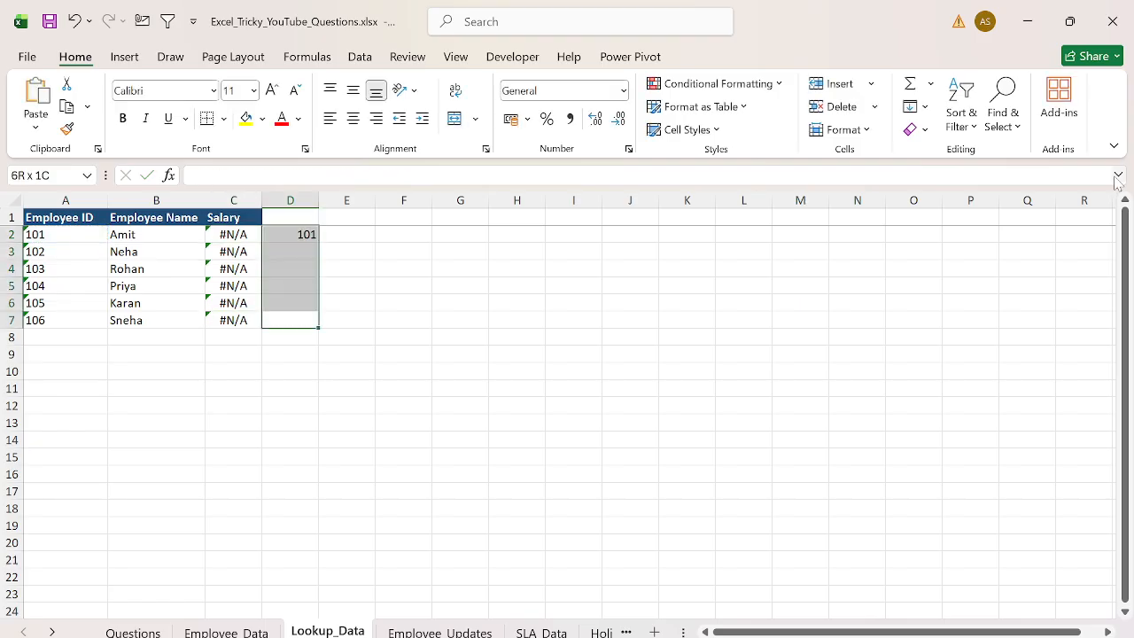
pyautogui.hotkey('ctrl', 'd')
# - Clear the test values from column D
pyautogui.hotkey('ctrl', 'Up')
pyautogui.hotkey('ctrl', 'shift', 'Down')
pyautogui.press('Delete')
# - Change the C2 lookup value to A2*1 and fill the formula down to C7
pyautogui.press('Left')
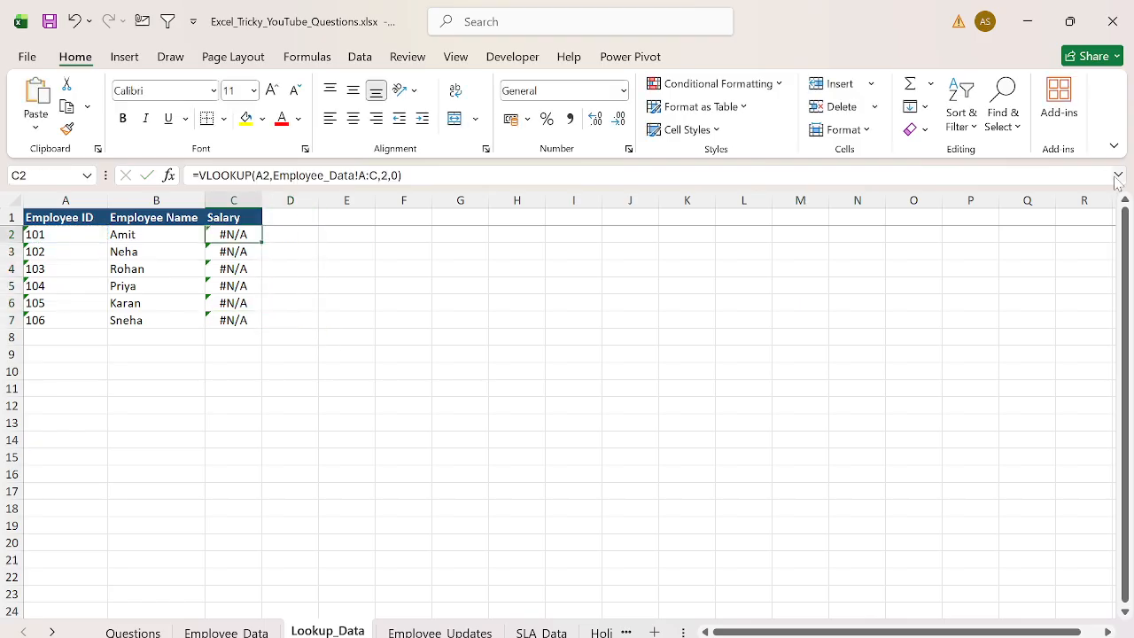
pyautogui.press('F2')
pyautogui.press('Left')
pyautogui.press('Left')
pyautogui.press('Left')
pyautogui.press('Left')
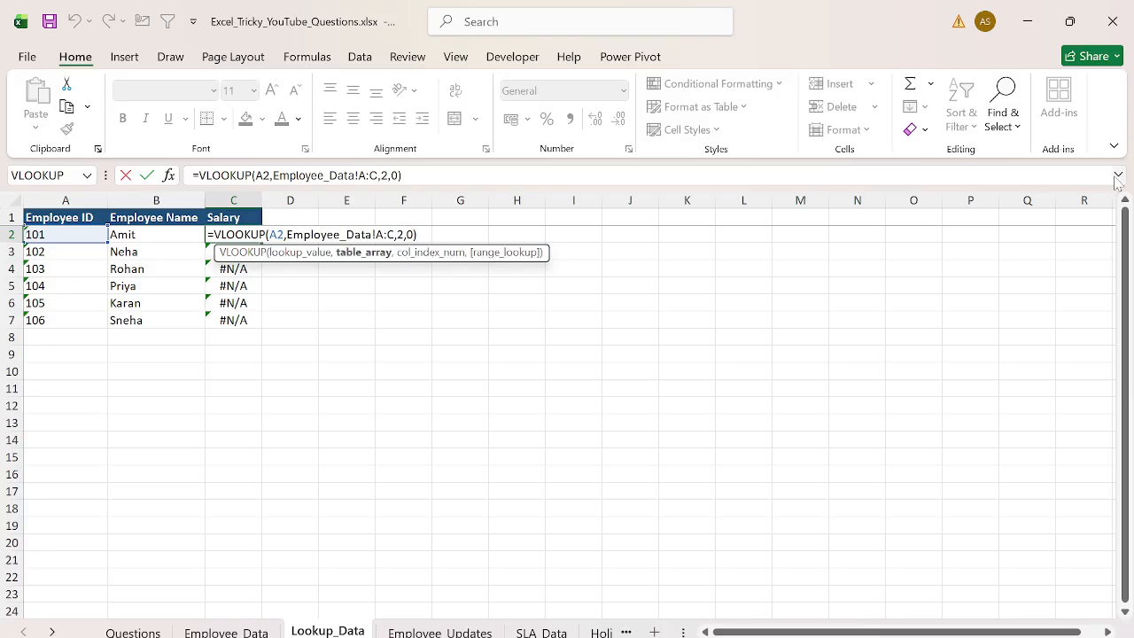
pyautogui.press('Left')
pyautogui.write('*')
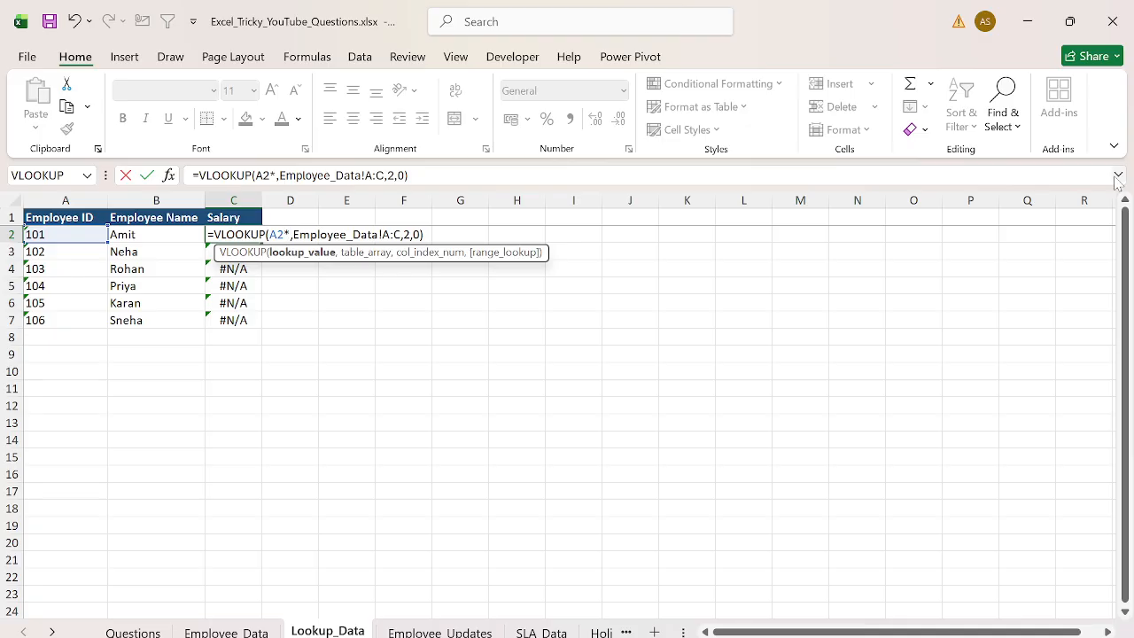
pyautogui.press('Return')
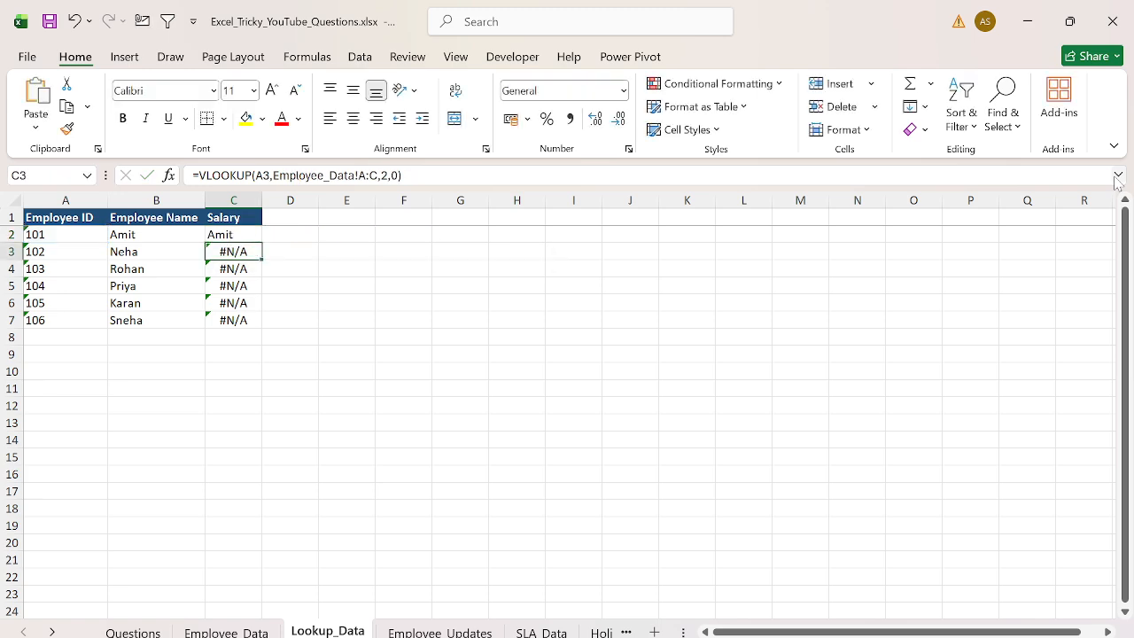
pyautogui.press('Up')
pyautogui.hotkey('ctrl', 'shift', 'Down')
pyautogui.hotkey('ctrl', 'd')
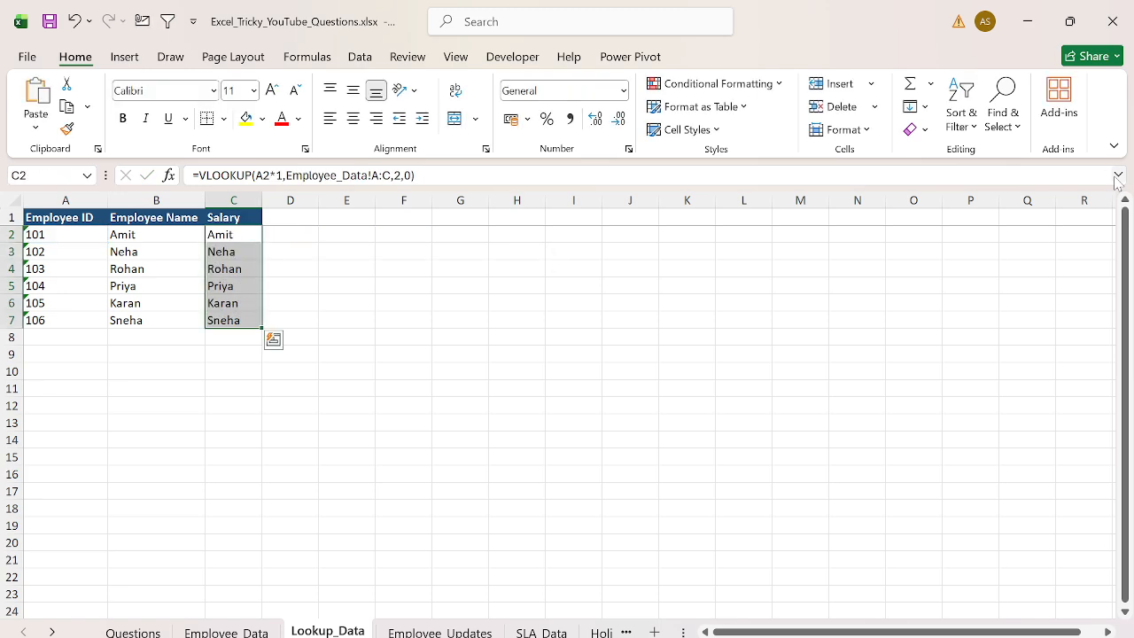
# - Set the VLOOKUP column index in C2 to 3 and fill the formula down the Salary column
pyautogui.press('Right')
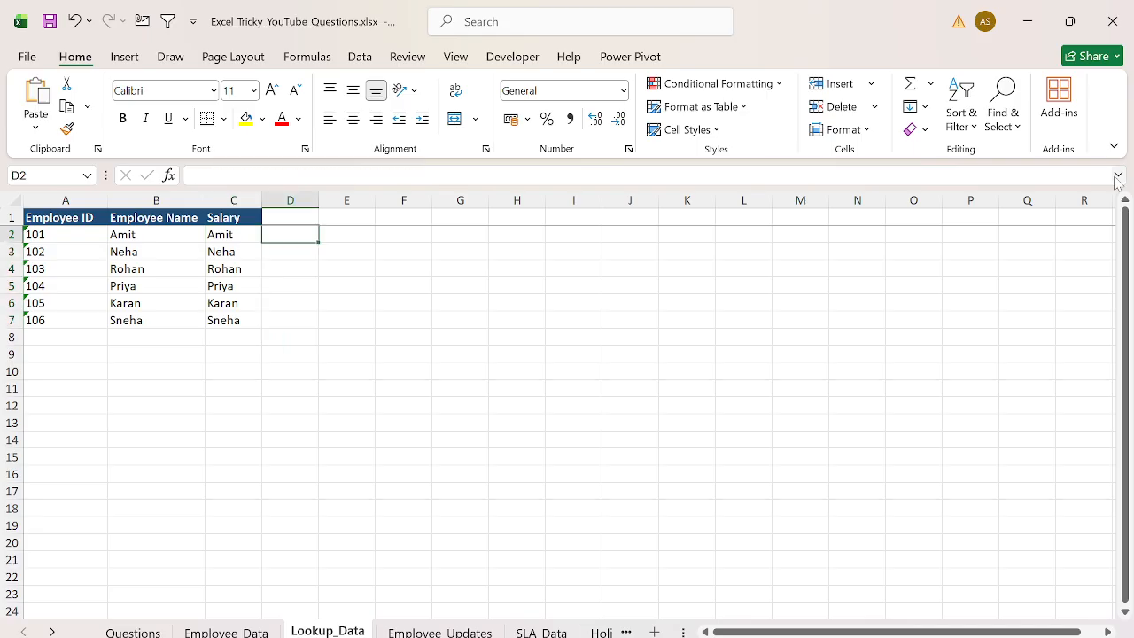
pyautogui.press('Left')
pyautogui.press('F2')
pyautogui.press('Left')
pyautogui.press('Left')
pyautogui.press('Left')
pyautogui.hotkey('shift', 'Left')
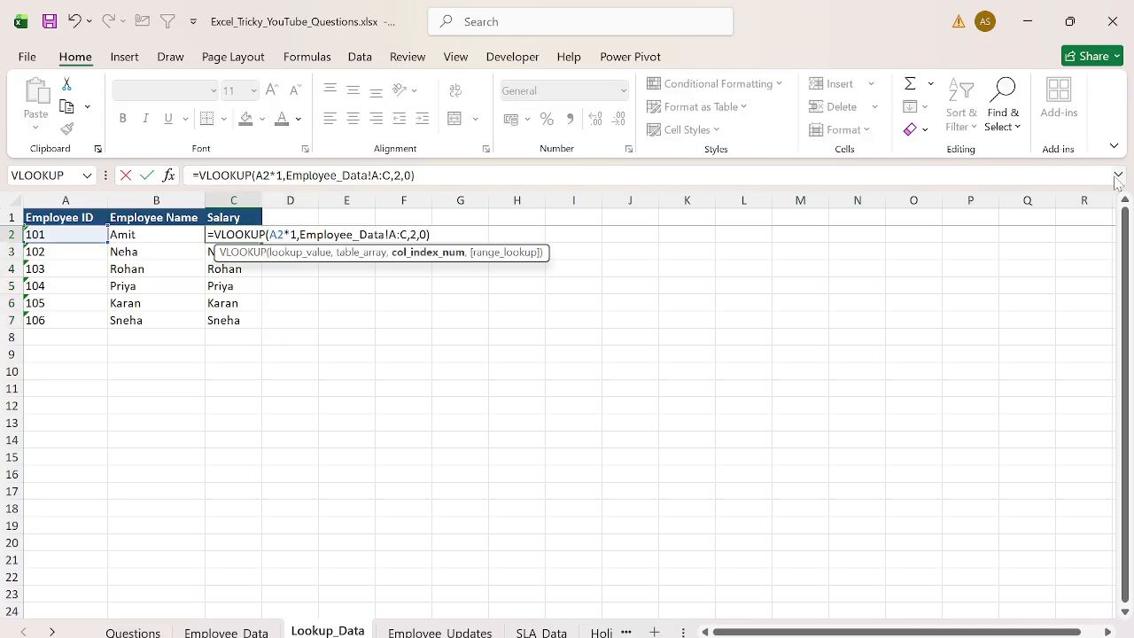
pyautogui.write('3')
pyautogui.press('Return')
pyautogui.press('Up')
pyautogui.hotkey('ctrl', 'shift', 'Down')
pyautogui.hotkey('ctrl', 'd')
# - Copy the C2 formula text and paste it as plain text into E2
pyautogui.press('Right')
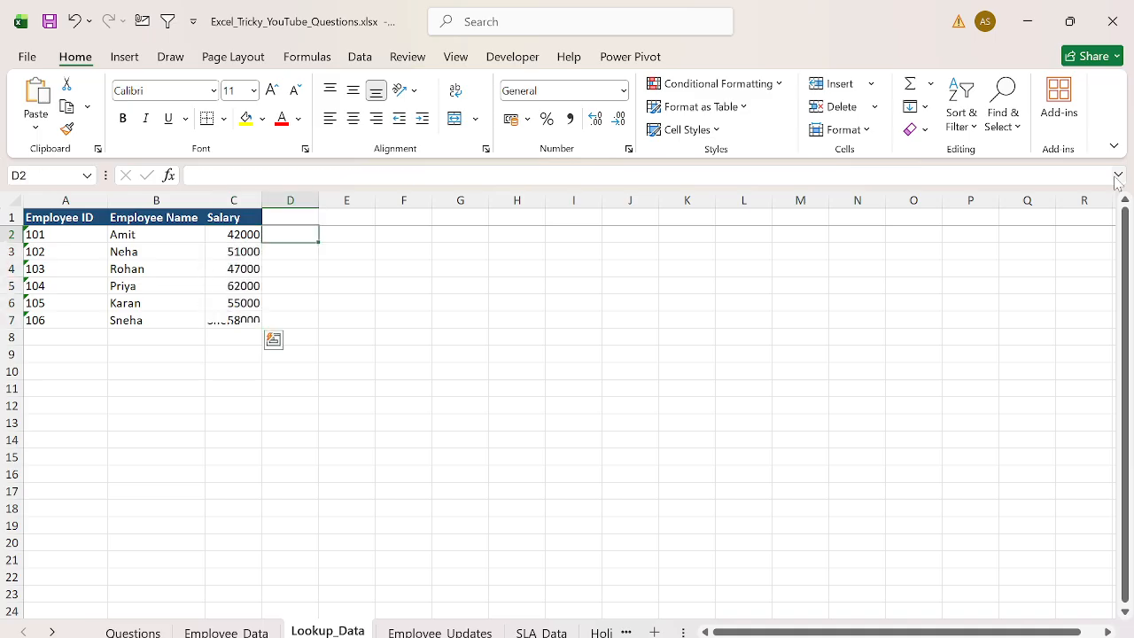
pyautogui.press('Left')
pyautogui.press('F2')
pyautogui.hotkey('shift', 'Home')
pyautogui.hotkey('ctrl', 'c')
pyautogui.press('Return')
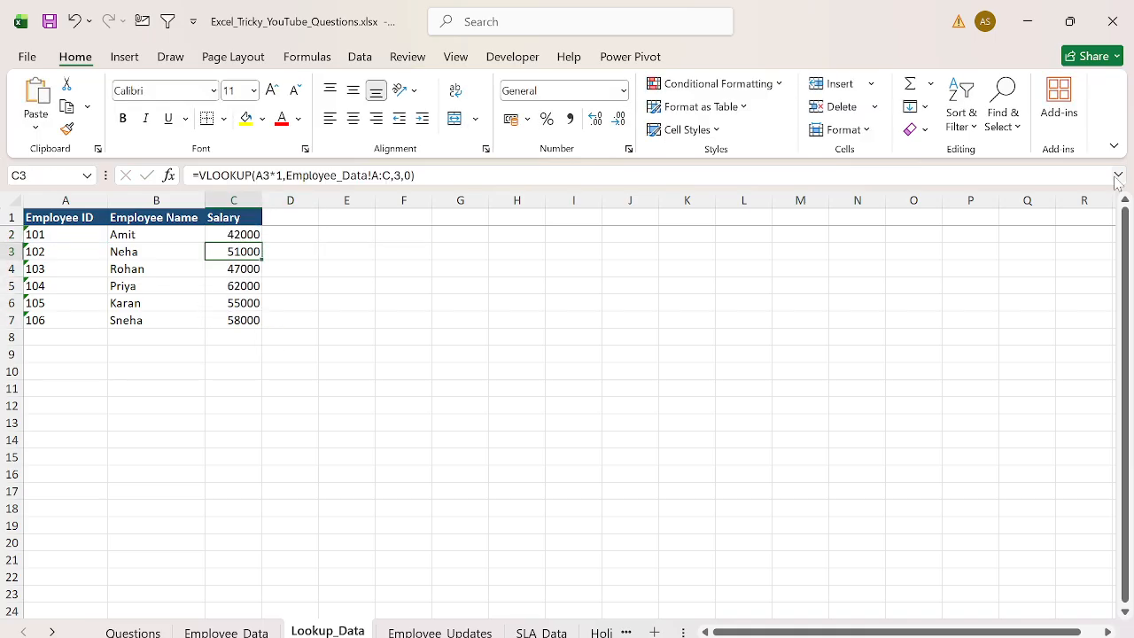
pyautogui.press('Up')
pyautogui.press('Right')
pyautogui.press('Right')
pyautogui.write("'")
pyautogui.hotkey('ctrl', 'v')
pyautogui.press('Return')
# - Review the questions list and the Employee_Updates sheet for the next challenge
pyautogui.hotkey('ctrl', 'Left')
pyautogui.hotkey('ctrl', 'Up')
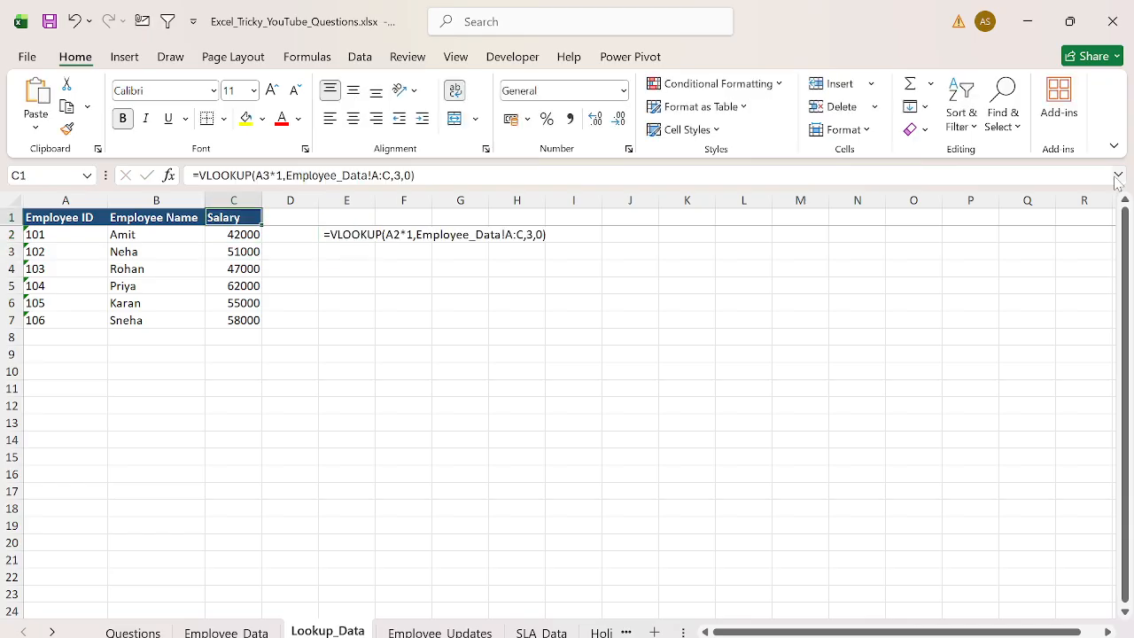
pyautogui.hotkey('ctrl', 'Left')
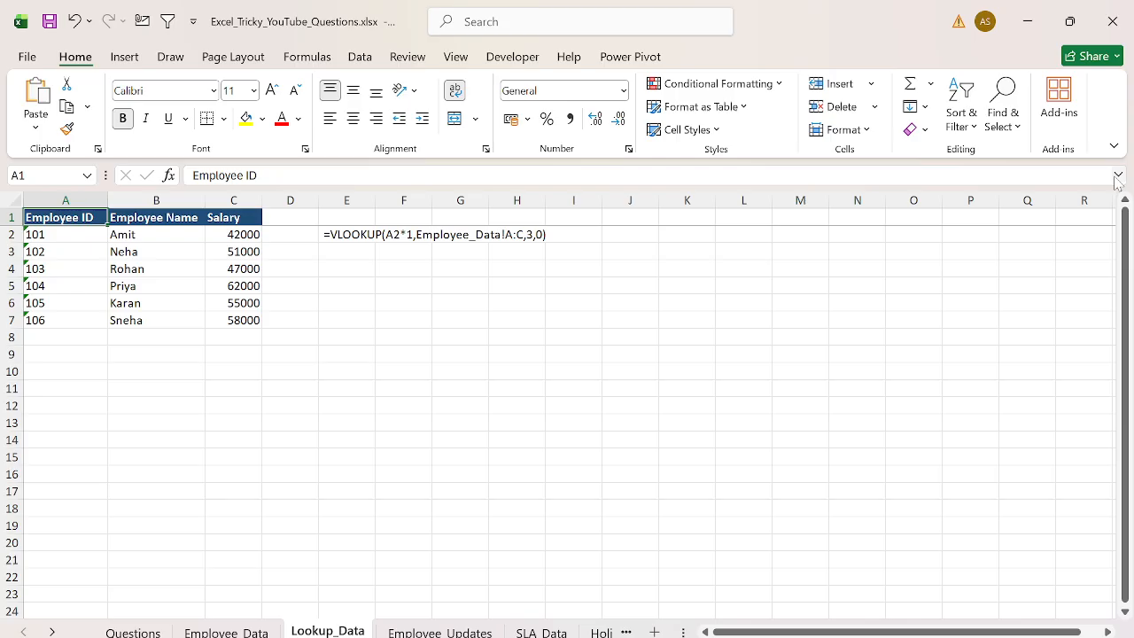
pyautogui.hotkey('ctrl', 'pageup')
pyautogui.hotkey('ctrl', 'pageup')
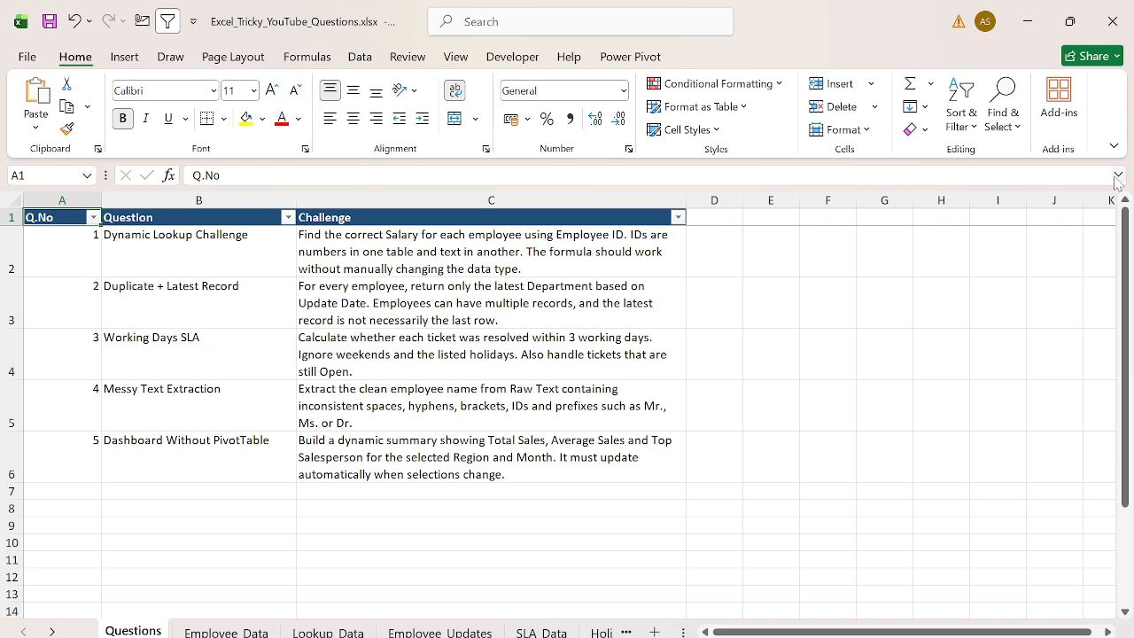
pyautogui.hotkey('ctrl', 'pagedown')
pyautogui.hotkey('ctrl', 'pagedown')
pyautogui.hotkey('ctrl', 'pagedown')
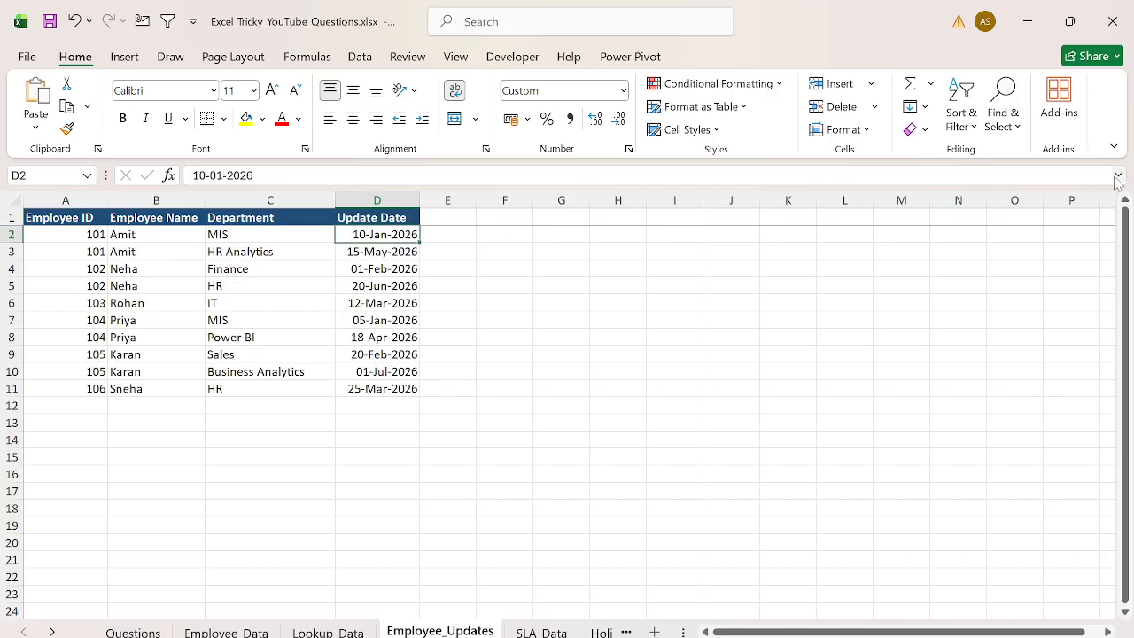
pyautogui.press('Up')
pyautogui.hotkey('ctrl', 'Left')
pyautogui.hotkey('ctrl', 'a')
pyautogui.hotkey('ctrl', 'Right')
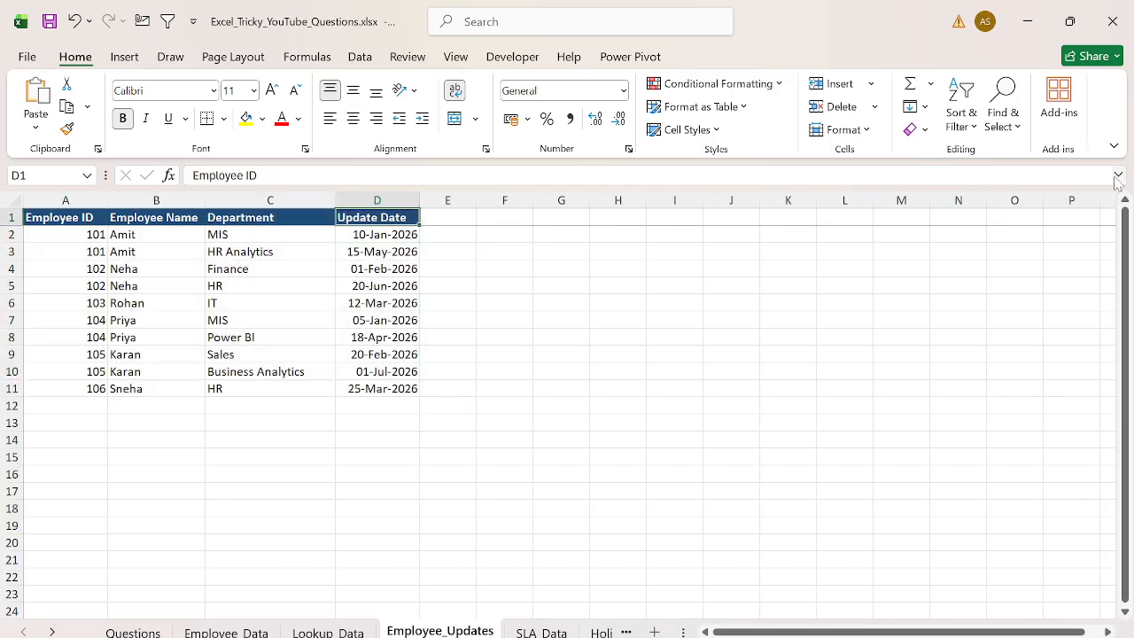
pyautogui.press('Right')
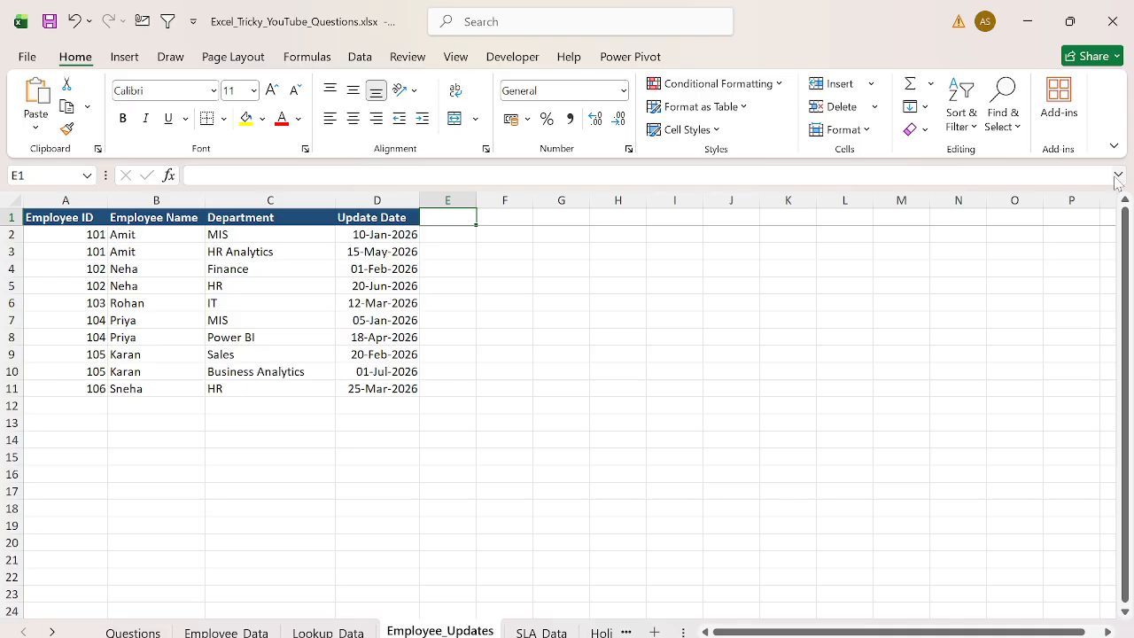
# - Examine the repeated employee IDs and their rows in the Employee_Updates table
pyautogui.press('Left')
pyautogui.hotkey('ctrl', 'Left')
pyautogui.press('Down')
pyautogui.press('Right')
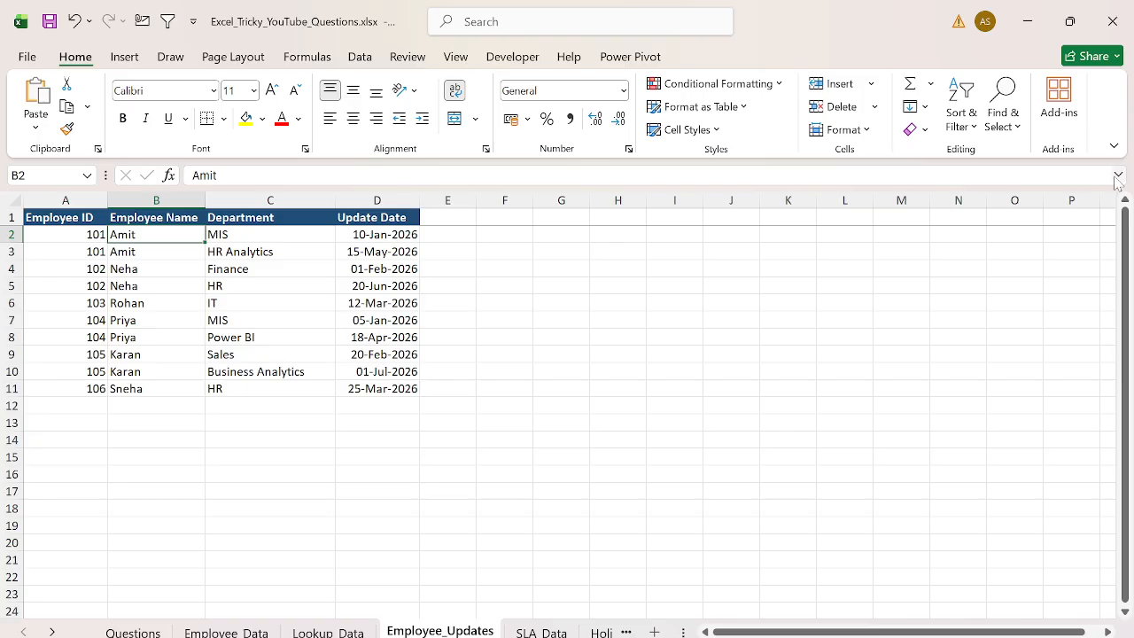
pyautogui.hotkey('shift', 'Down')
pyautogui.hotkey('shift', 'Down')
pyautogui.press('Left')
pyautogui.hotkey('shift', 'Down')
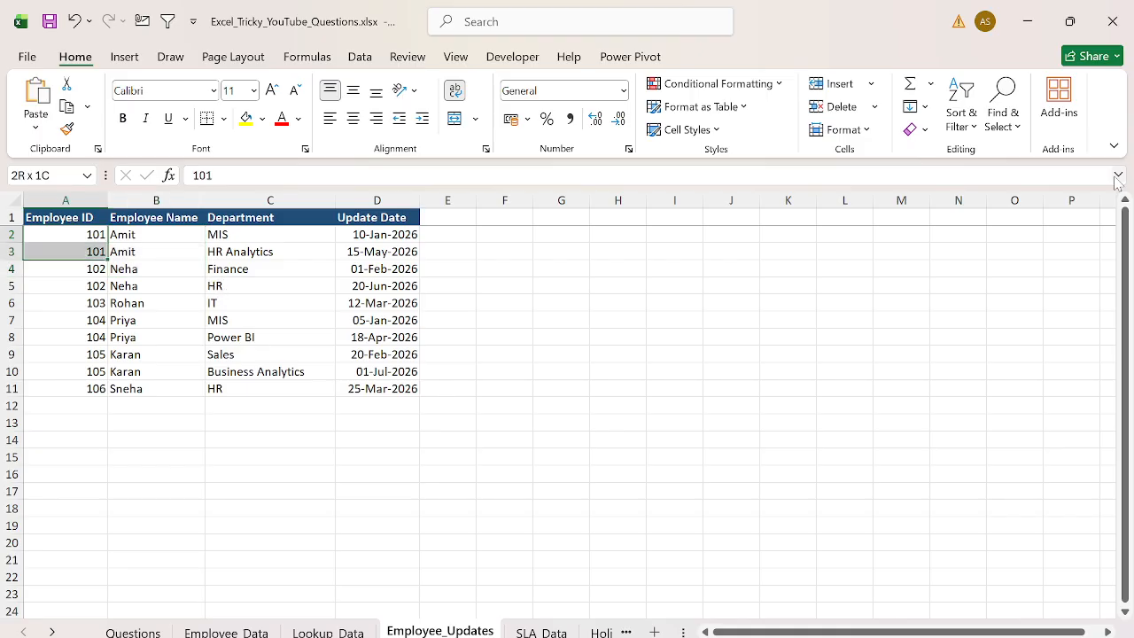
pyautogui.press('Right')
pyautogui.press('Down')
pyautogui.press('Right')
pyautogui.press('Right')
pyautogui.press('Right')
pyautogui.press('Up')
pyautogui.press('Up')
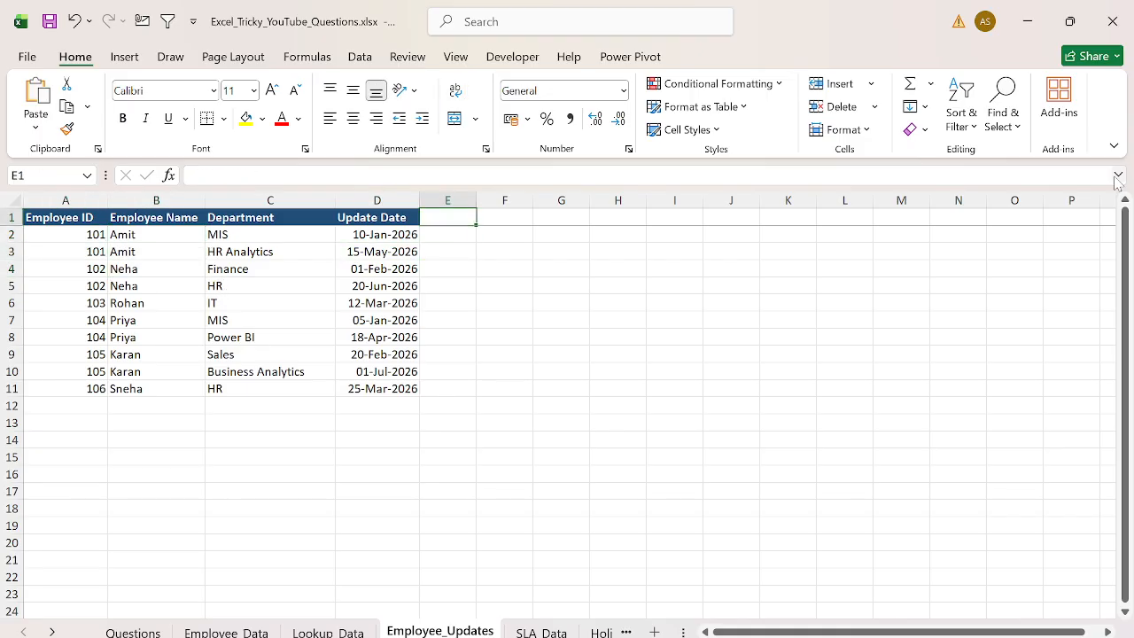
# - Add the header Latest Depart in E1, apply wrap text, and autofit the column width
pyautogui.write('Latest Depart')
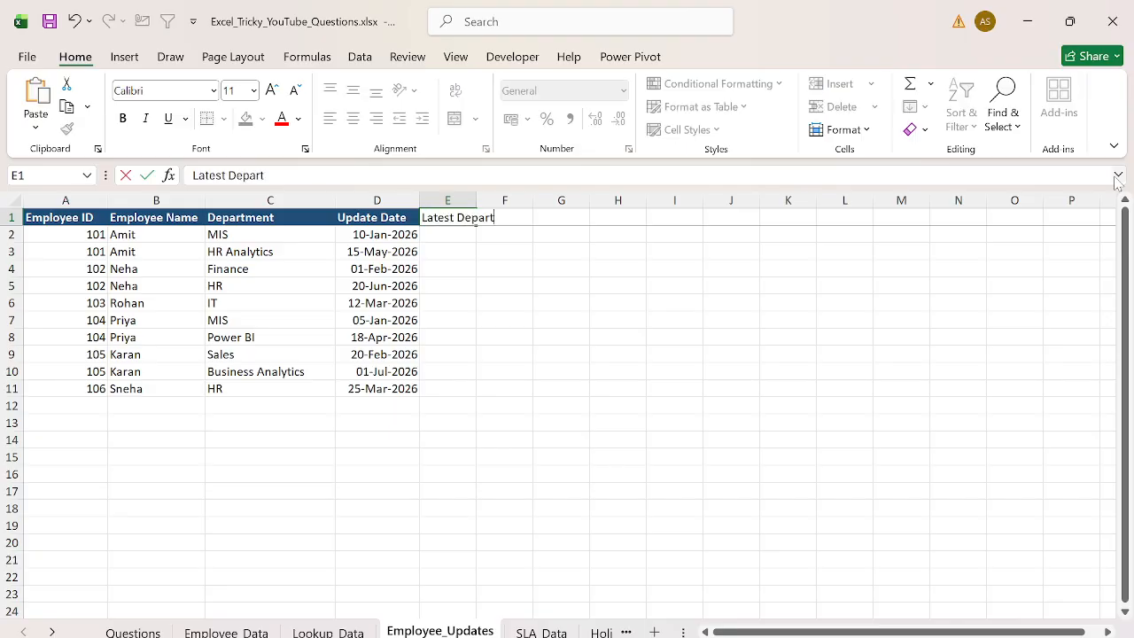
pyautogui.hotkey('ctrl', 'Return')
pyautogui.hotkey('alt', 'h')
pyautogui.press('w')
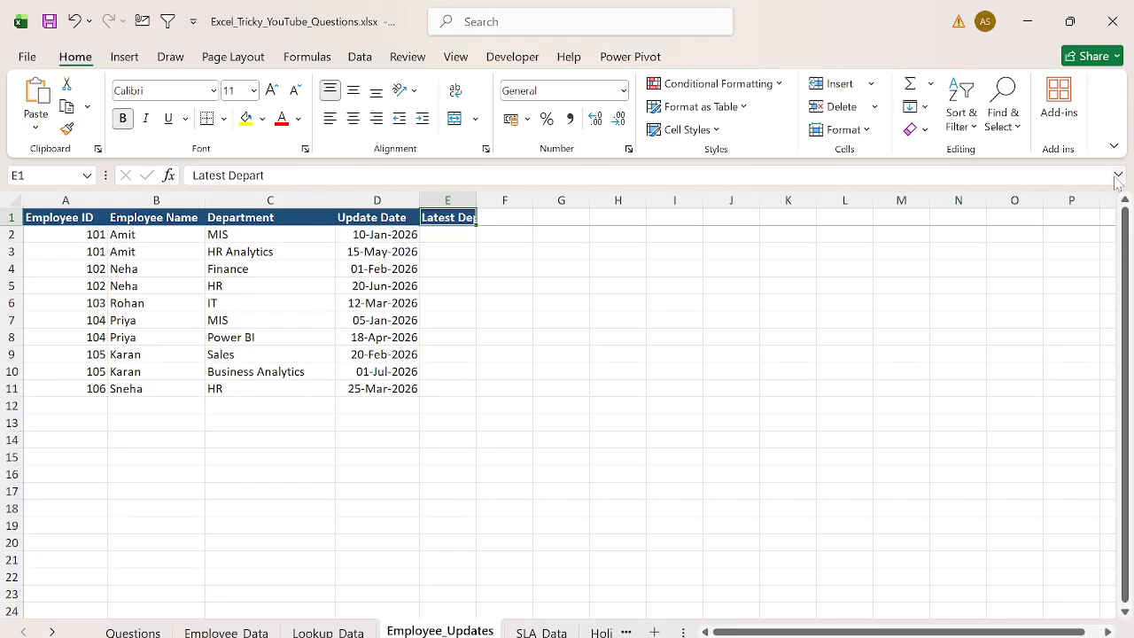
pyautogui.hotkey('alt', 'h')
pyautogui.press('o')
pyautogui.press('i')
pyautogui.press('Down')
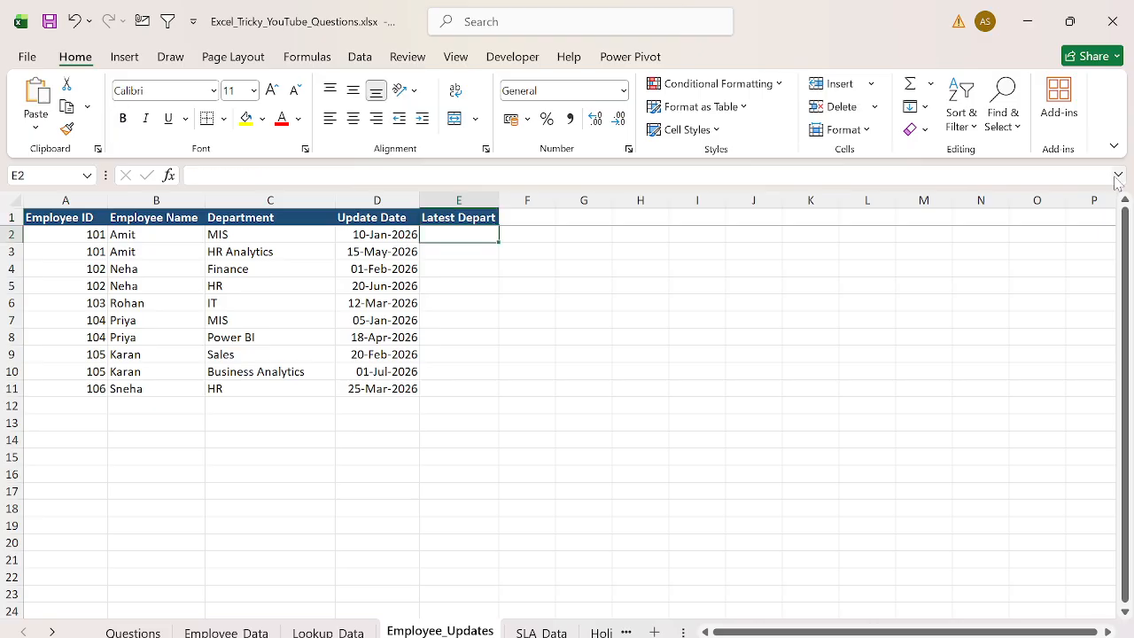
pyautogui.write('=countif')
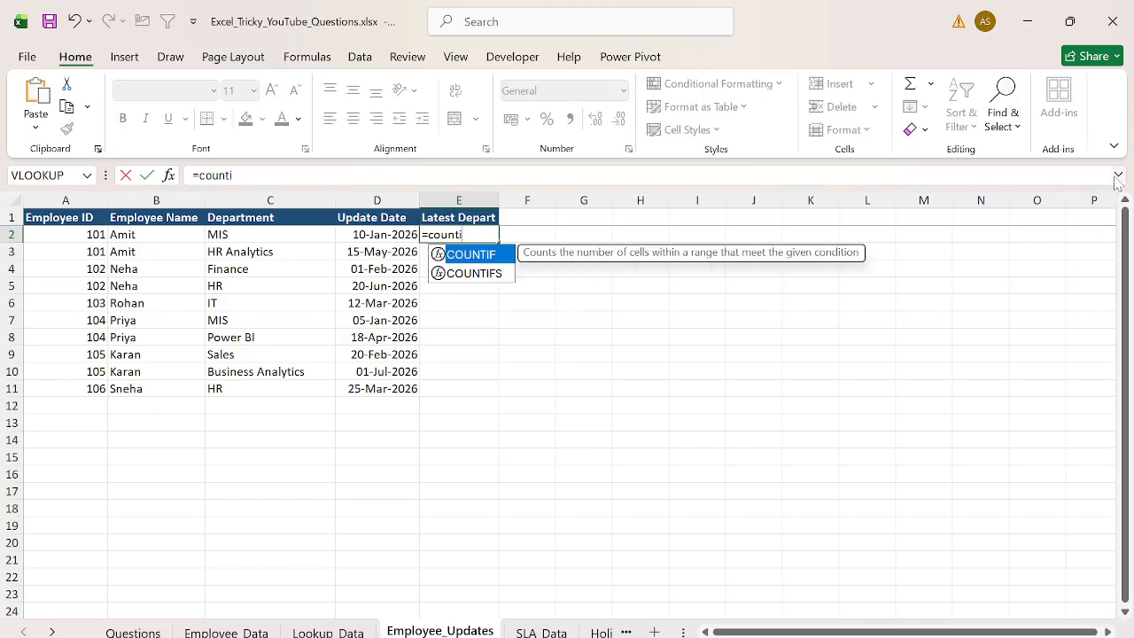
pyautogui.press('BackSpace')
pyautogui.press('BackSpace')
pyautogui.press('BackSpace')
pyautogui.press('BackSpace')
pyautogui.press('BackSpace')
pyautogui.press('BackSpace')
pyautogui.press('BackSpace')
pyautogui.press('BackSpace')
pyautogui.press('Down')
pyautogui.press('Left')
pyautogui.press('Left')
pyautogui.press('Left')
pyautogui.press('Left')
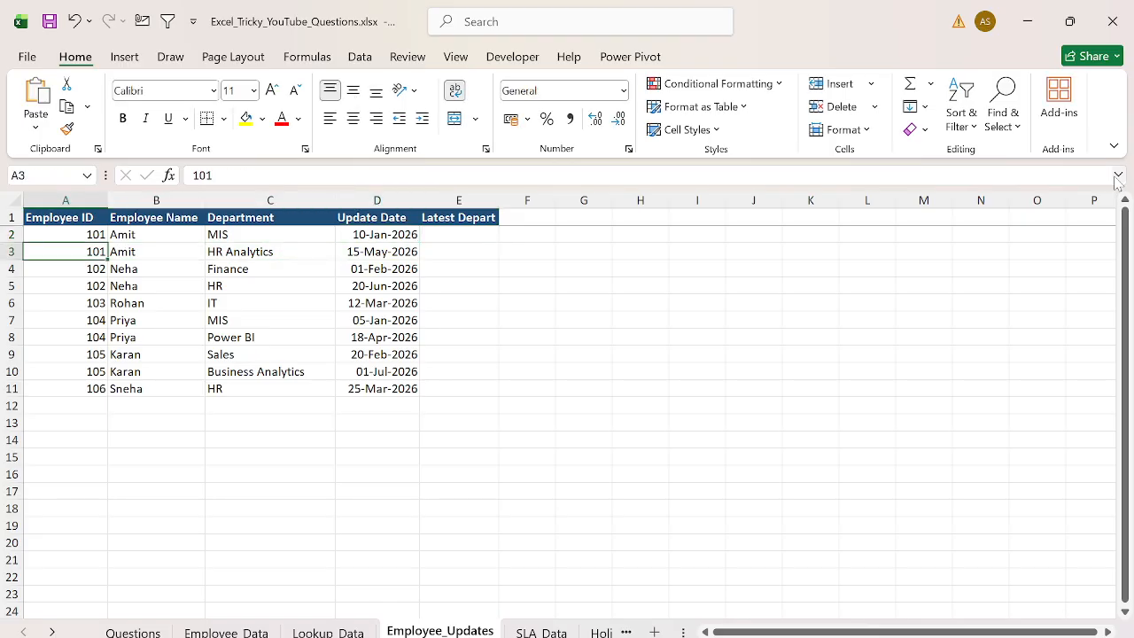
pyautogui.hotkey('shift', 'Right')
pyautogui.hotkey('shift', 'Right')
pyautogui.hotkey('shift', 'Right')
pyautogui.press('Right')
pyautogui.press('Right')
pyautogui.press('Right')
pyautogui.press('Right')
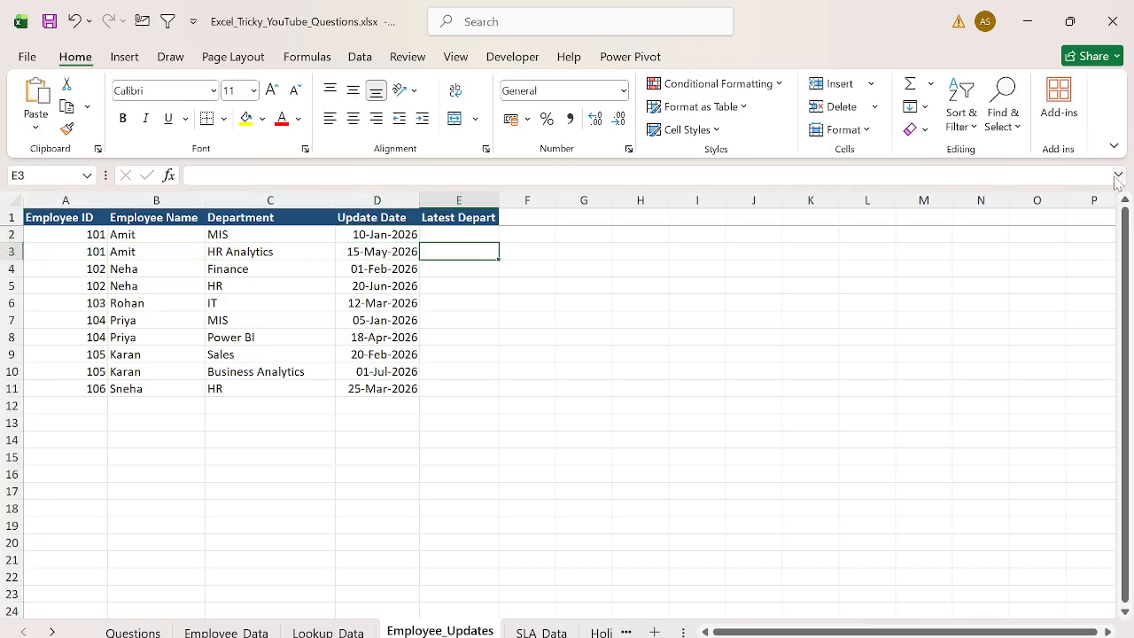
pyautogui.write('=counti')
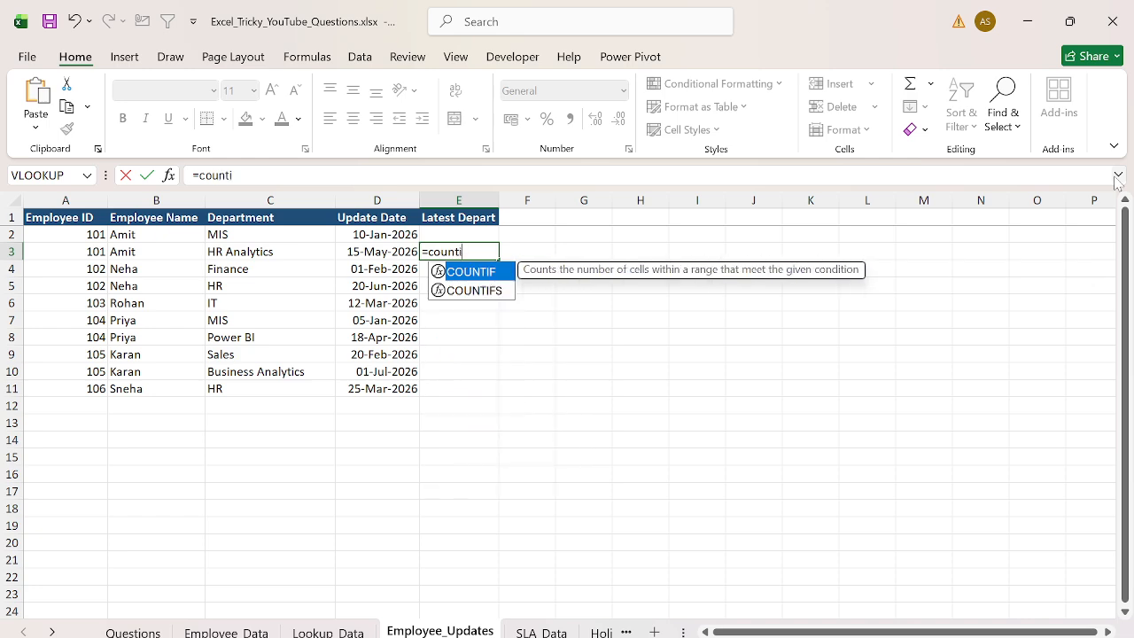
pyautogui.press('Escape')
pyautogui.press('Up')
# - Enter =COUNTIF(A:A,A2) in E2 to count how often each employee ID occurs
pyautogui.write('=counti')
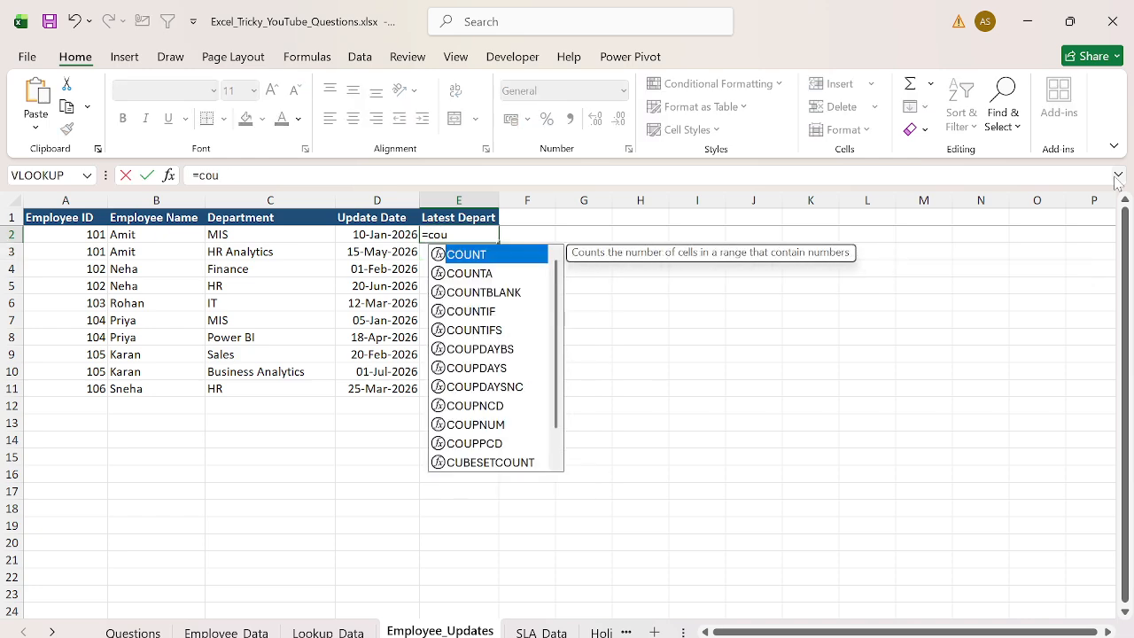
pyautogui.press('Tab')
pyautogui.press('Left')
pyautogui.press('Left')
pyautogui.press('Left')
pyautogui.press('Left')
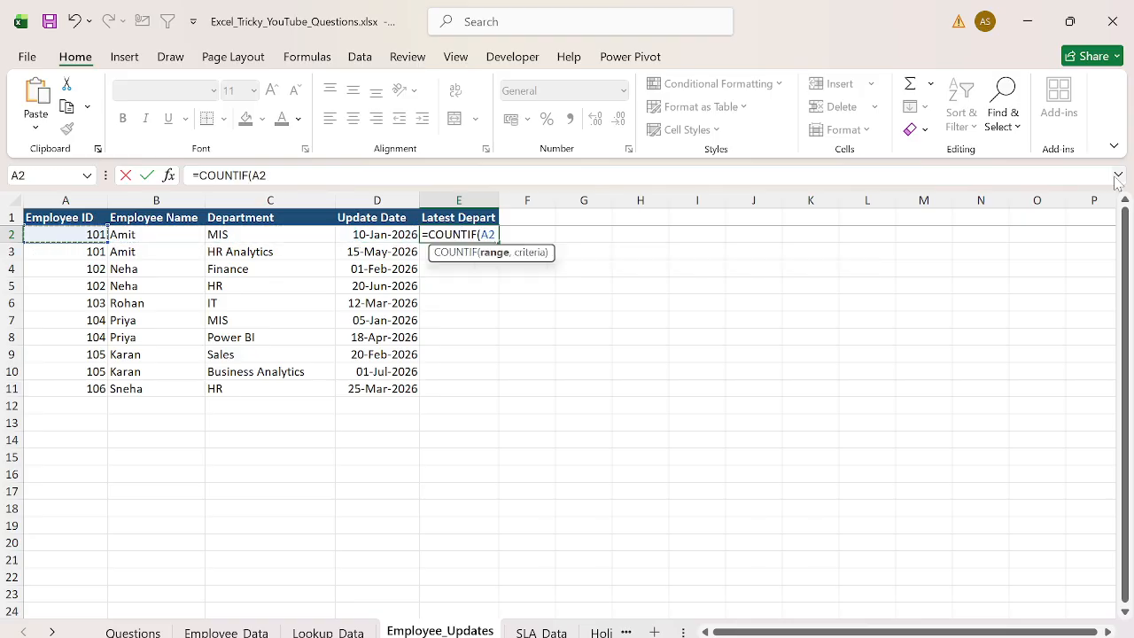
pyautogui.hotkey('ctrl', 'space')
pyautogui.write(',')
pyautogui.press('Left')
pyautogui.press('Left')
pyautogui.press('Left')
pyautogui.press('Left')
pyautogui.press('Return')
# - Fill the E2 count formula down to row 11
pyautogui.press('Left')
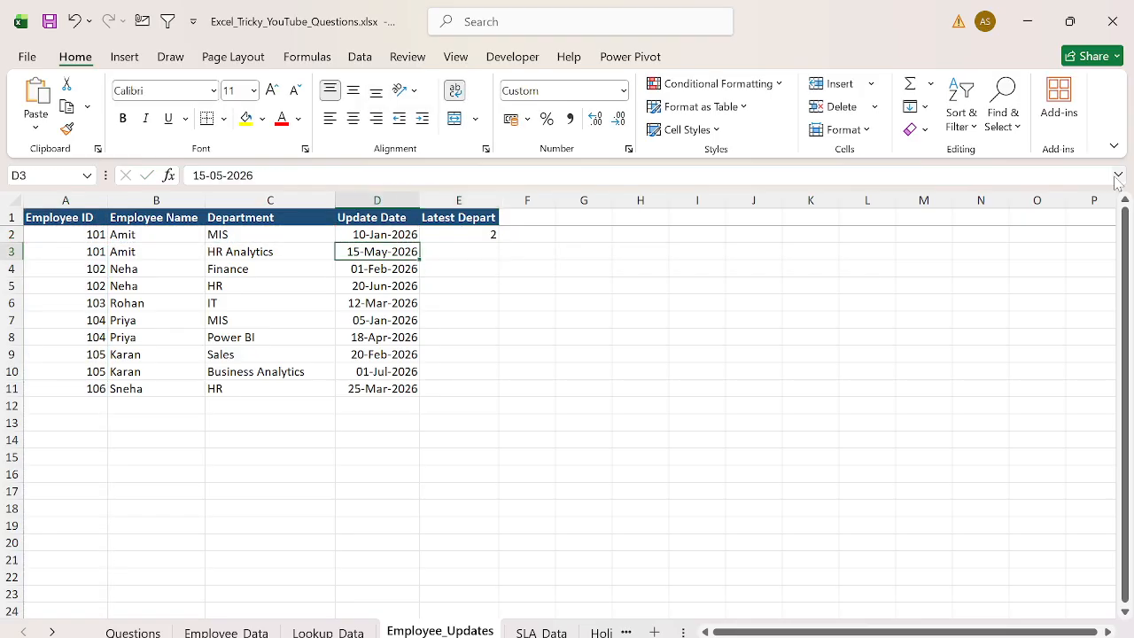
pyautogui.press('Right')
pyautogui.hotkey('ctrl', 'Down')
pyautogui.press('Left')
pyautogui.hotkey('ctrl', 'Up')
pyautogui.press('Right')
pyautogui.hotkey('ctrl', 'shift', 'Up')
pyautogui.hotkey('ctrl', 'd')
pyautogui.hotkey('ctrl', 'Up')
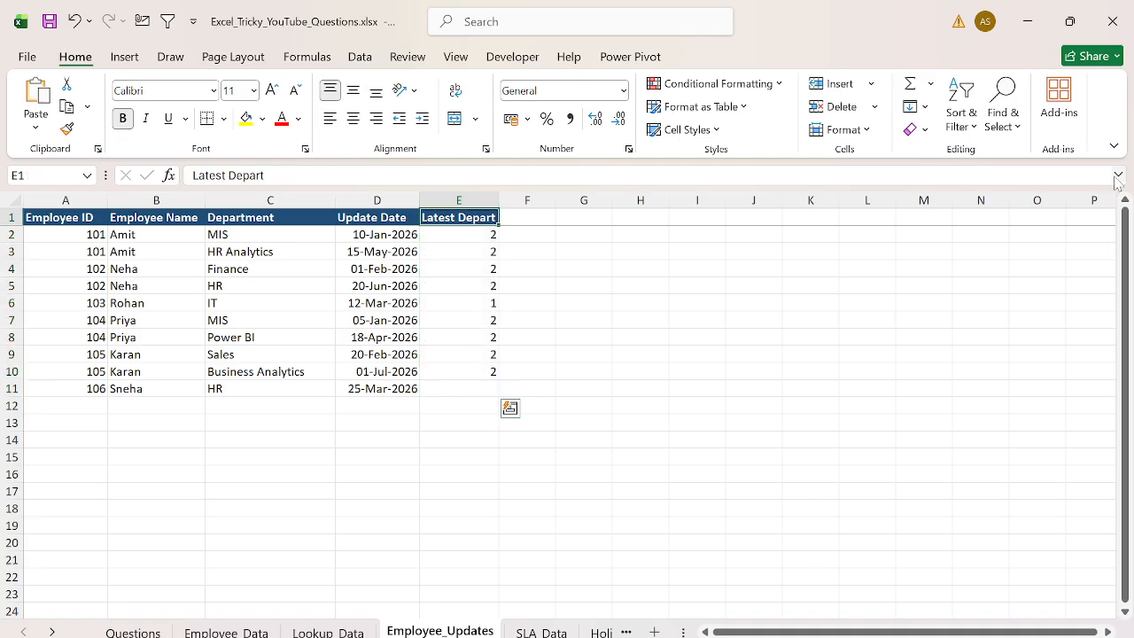
# - Enter a running count =COUNTIF(A2:$A$2,A2) in F2
pyautogui.press('Down')
pyautogui.press('Right')
pyautogui.write('=countif')
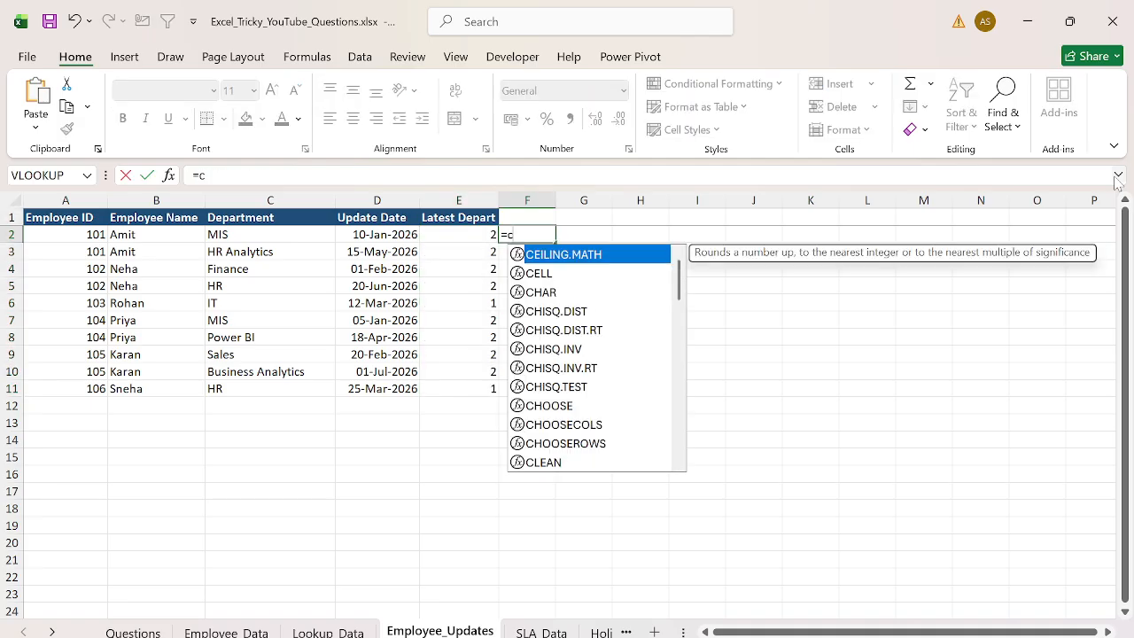
pyautogui.press('Tab')
pyautogui.press('Left')
pyautogui.press('Left')
pyautogui.press('Left')
pyautogui.press('Left')
pyautogui.press('Left')
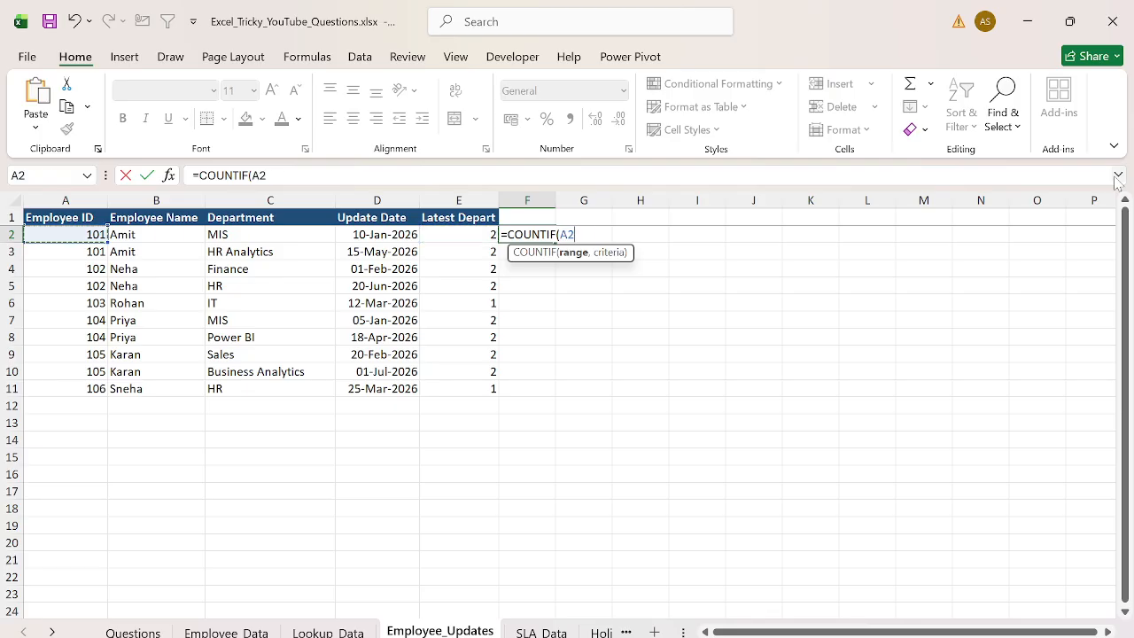
pyautogui.write(':')
pyautogui.press('Left')
pyautogui.press('Left')
pyautogui.press('Left')
pyautogui.press('Left')
pyautogui.press('Left')
pyautogui.write(',')
pyautogui.press('Left')
pyautogui.press('Left')
pyautogui.press('Left')
pyautogui.press('Left')
pyautogui.press('Left')
pyautogui.hotkey('ctrl', 'Return')
pyautogui.press('F2')
pyautogui.press('Left')
pyautogui.press('Left')
pyautogui.press('Left')
pyautogui.press('Left')
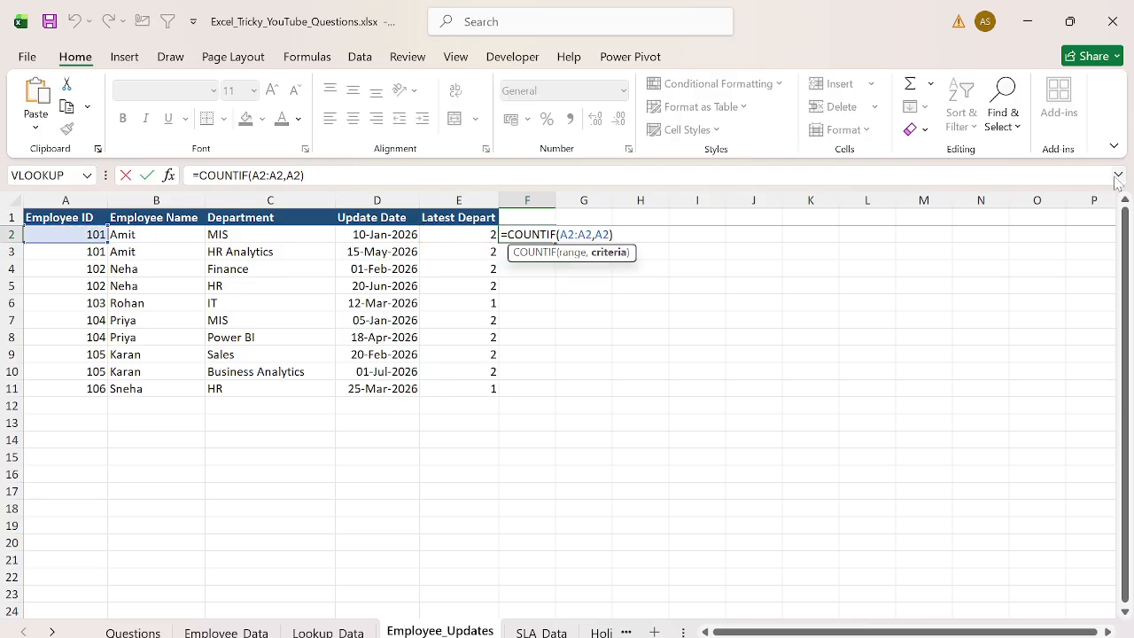
pyautogui.press('F4')
pyautogui.hotkey('ctrl', 'Return')
pyautogui.press('Return')
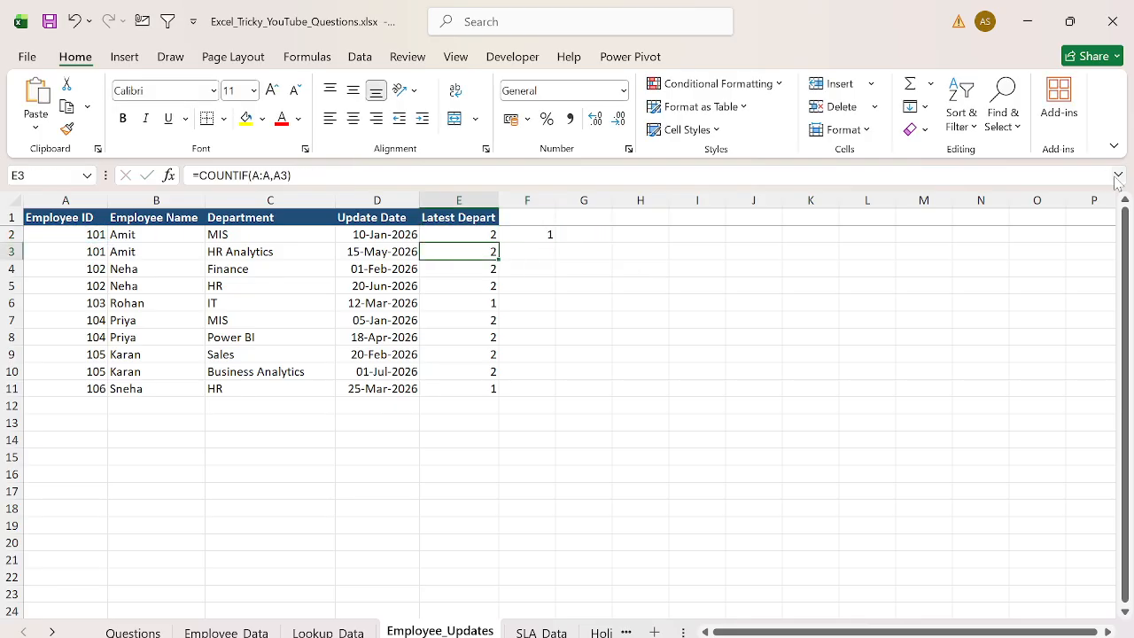
# - Fill the F2 running-count formula down to F11
pyautogui.hotkey('ctrl', 'Down')
pyautogui.press('Right')
pyautogui.hotkey('ctrl', 'shift', 'Up')
pyautogui.hotkey('ctrl', 'd')
pyautogui.press('F2')
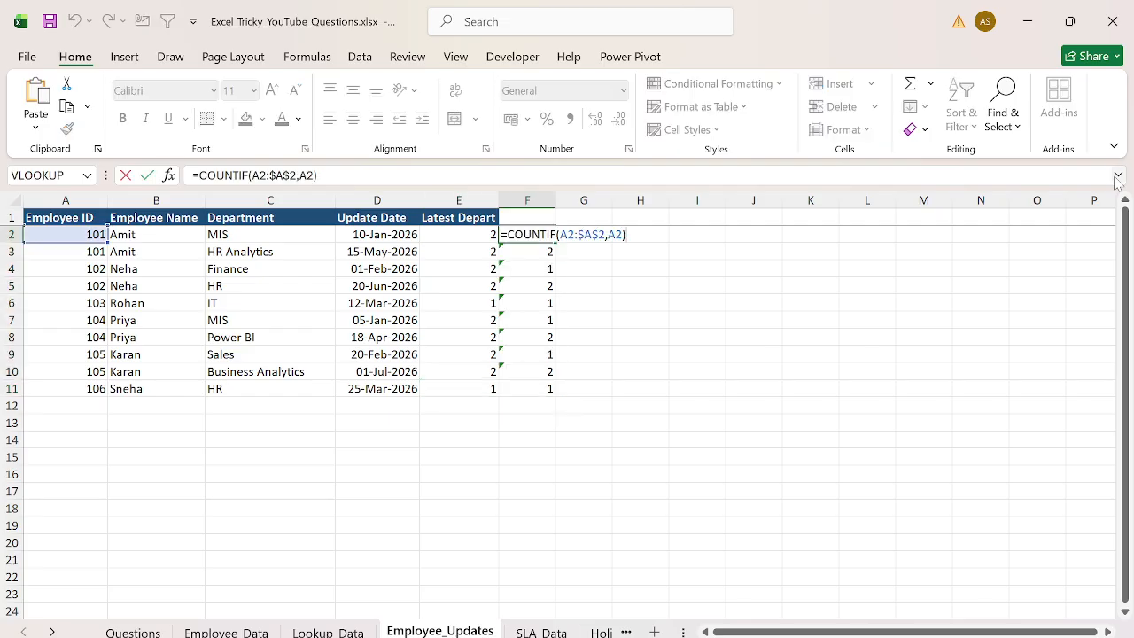
pyautogui.press('Escape')
pyautogui.press('Left')
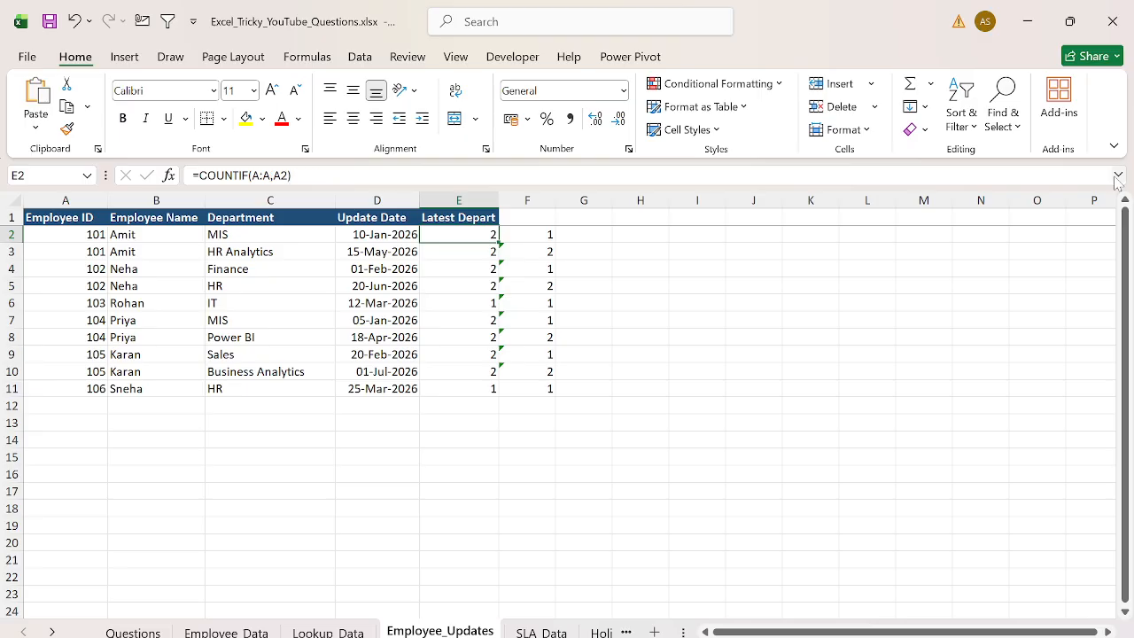
# - Rewrite E2 as =IF(COUNTIF(A2:$A$2,A2)=COUNTIF(A:A,A2),C2,"") to return the latest department
pyautogui.press('F2')
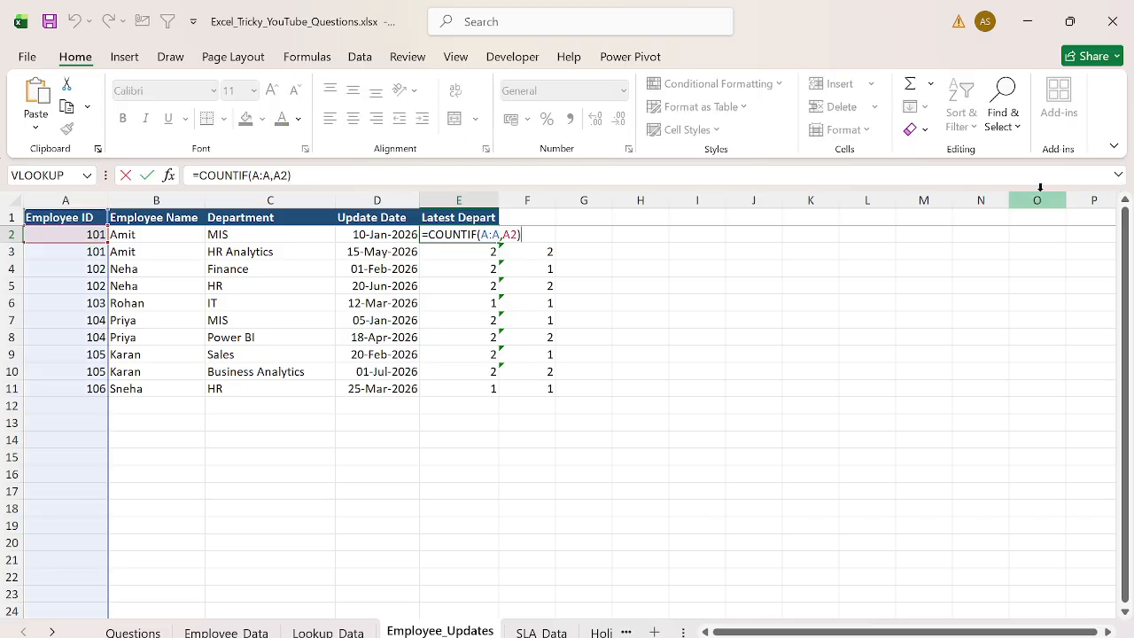
pyautogui.click(202, 177)
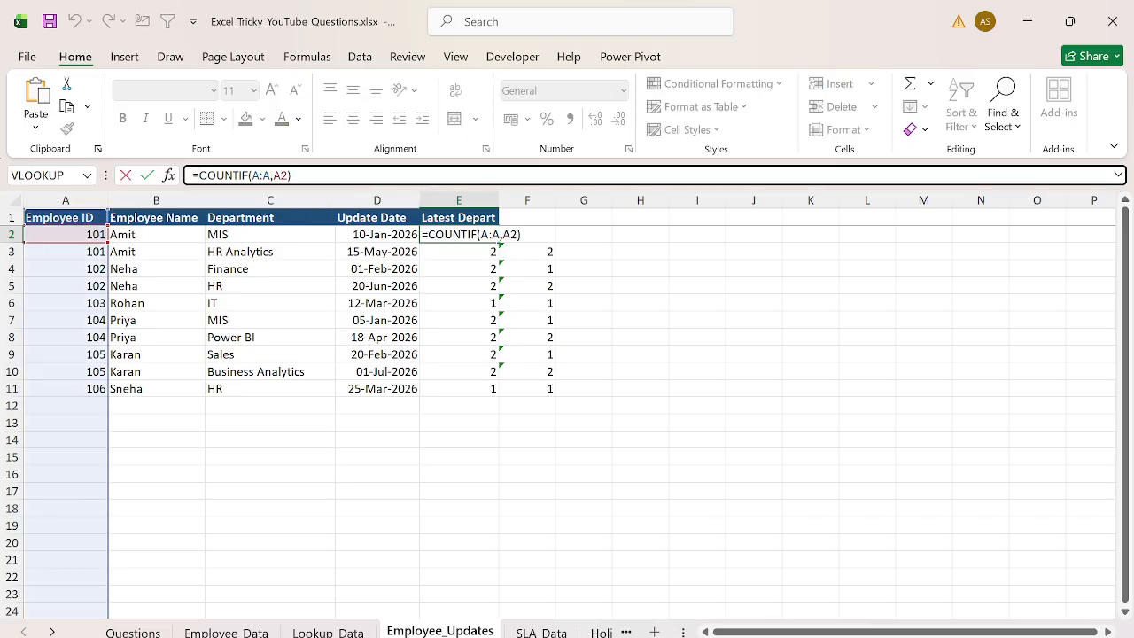
pyautogui.write('IF(COUNTIF(A2:$A$2,A2)')
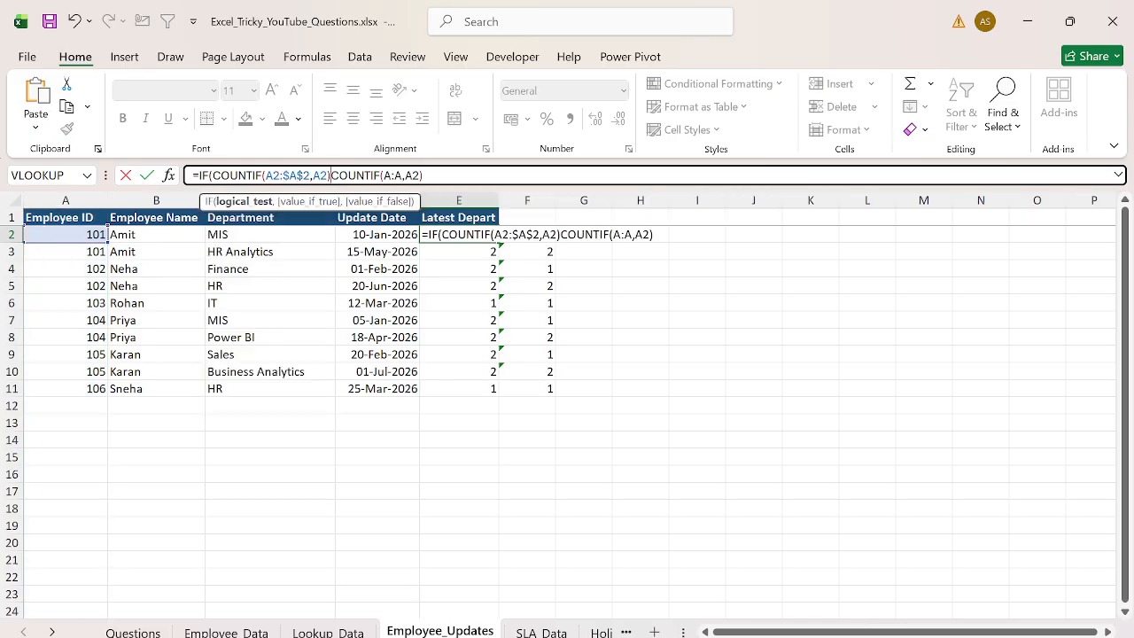
pyautogui.write('=')
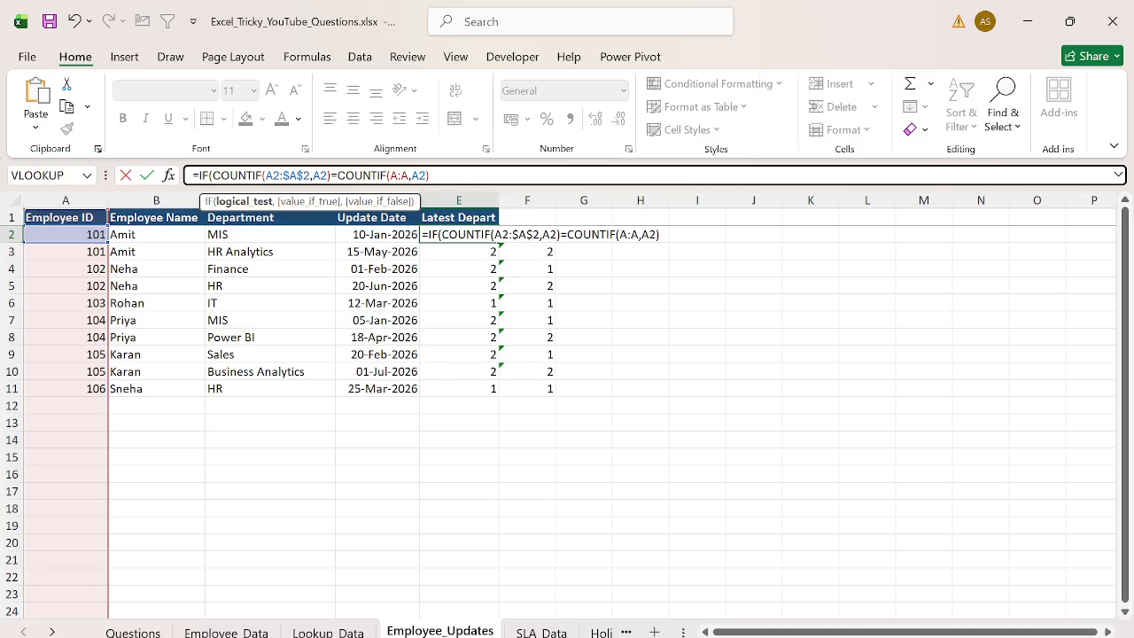
pyautogui.write(',')
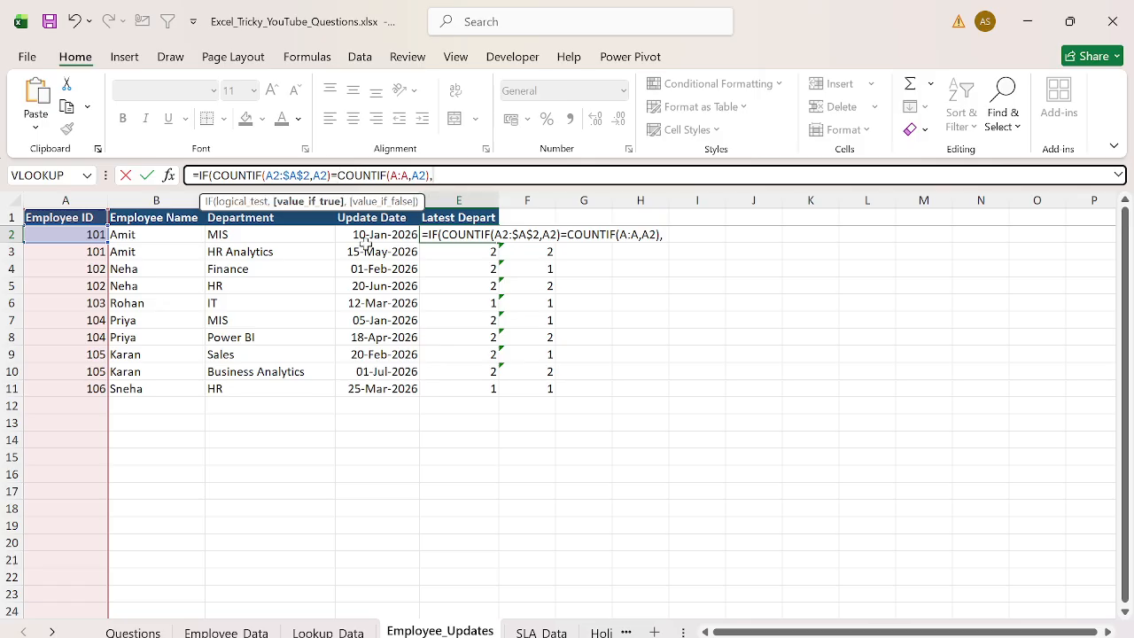
pyautogui.click(254, 232)
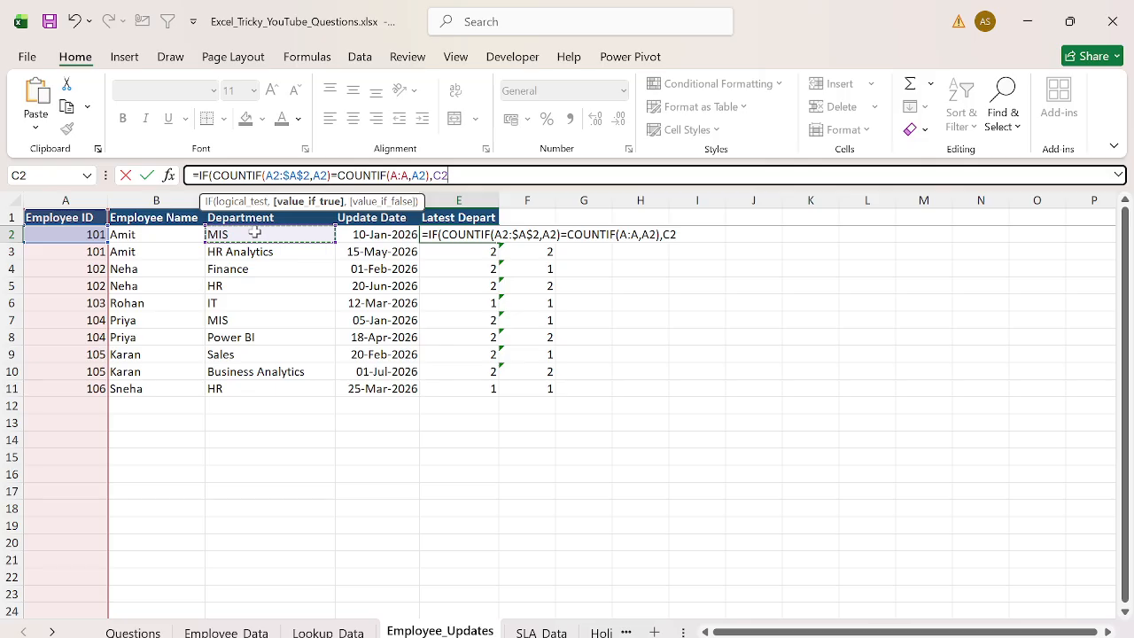
pyautogui.write(',"")')
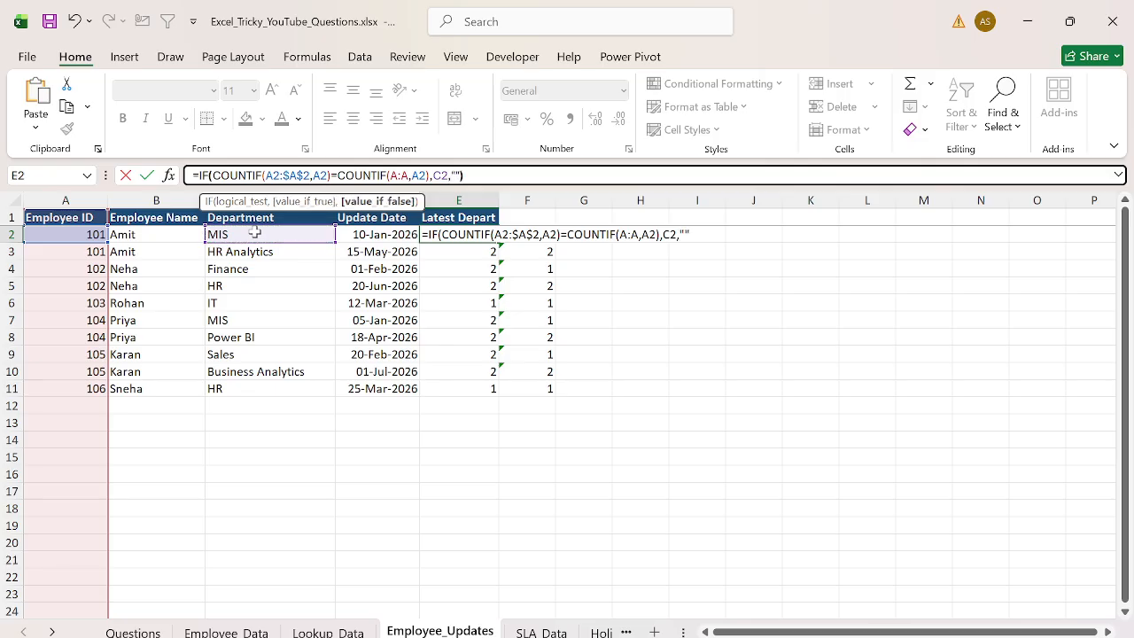
pyautogui.press('Return')
# - Fill the Latest Depart formula from E2 down to E11
pyautogui.press('Up')
pyautogui.hotkey('ctrl', 'shift', 'Down')
pyautogui.hotkey('ctrl', 'd')
pyautogui.hotkey('ctrl', 'Down')
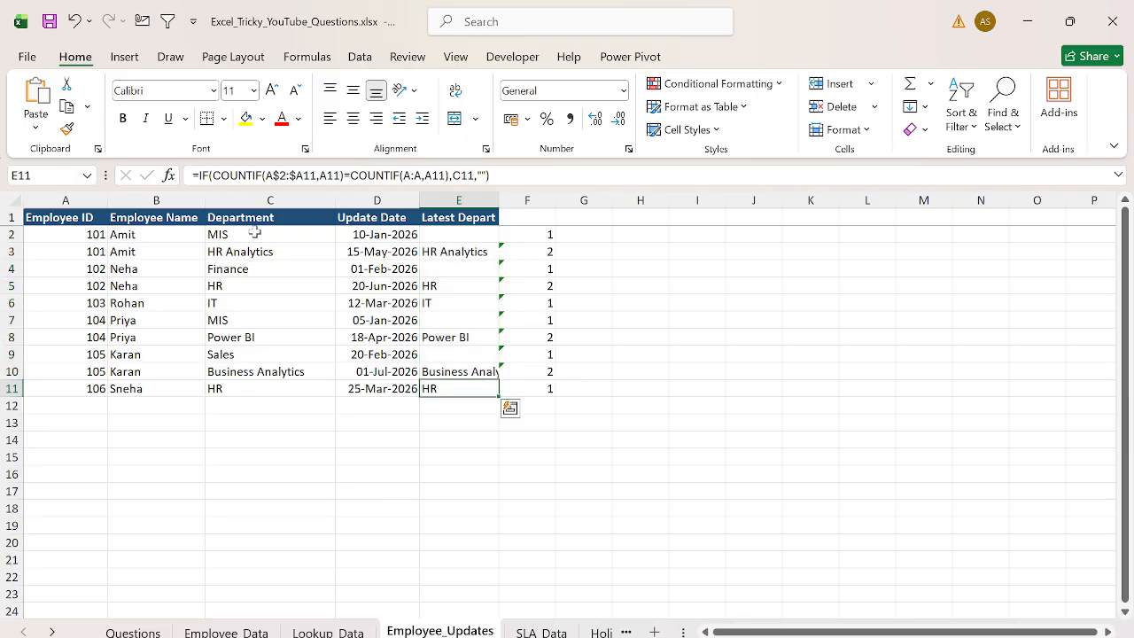
# - Check each employee's rows to compare IDs, update dates and the returned latest department
pyautogui.press('Up')
pyautogui.press('Up')
pyautogui.press('Up')
pyautogui.press('Up')
pyautogui.press('Up')
pyautogui.press('Up')
pyautogui.press('Up')
pyautogui.press('Up')
pyautogui.hotkey('ctrl', 'shift', 'Left')
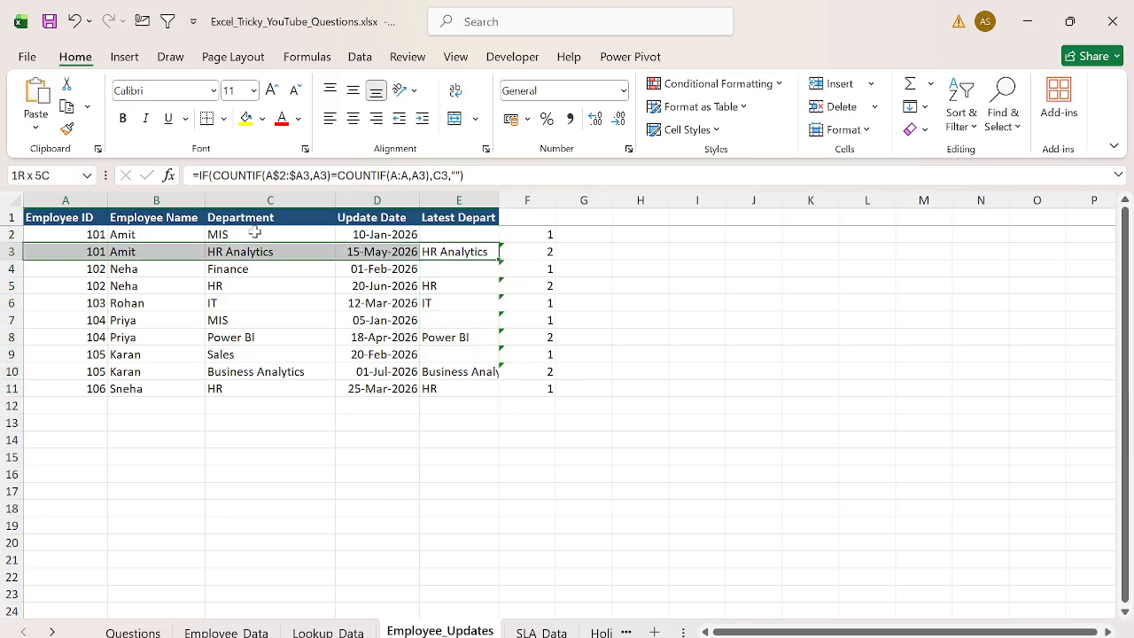
pyautogui.press('Down')
pyautogui.press('Down')
pyautogui.hotkey('ctrl', 'shift', 'Left')
pyautogui.press('Down')
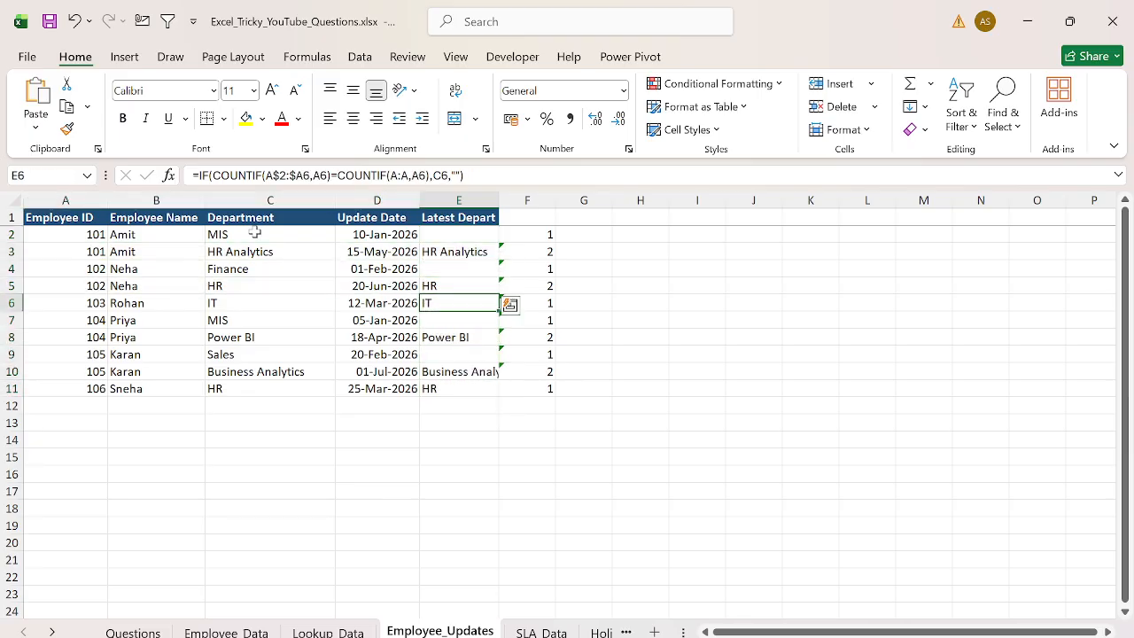
pyautogui.hotkey('ctrl', 'shift', 'Left')
pyautogui.press('Down')
pyautogui.press('Down')
pyautogui.hotkey('ctrl', 'shift', 'Left')
pyautogui.press('Down')
pyautogui.press('Down')
pyautogui.hotkey('ctrl', 'shift', 'Left')
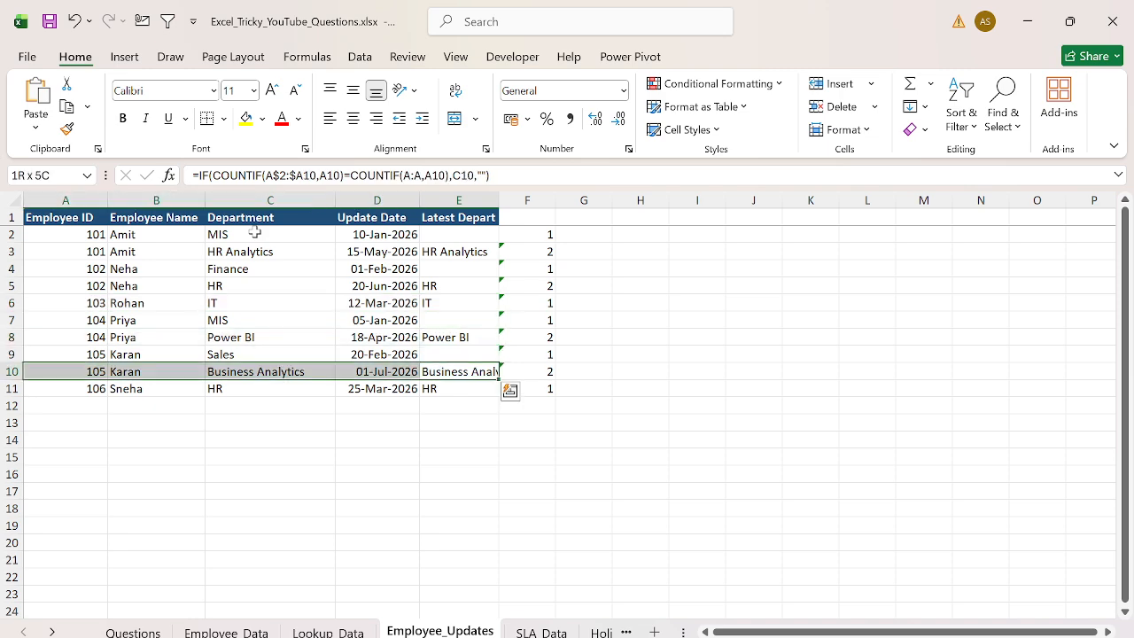
pyautogui.press('Down')
pyautogui.hotkey('ctrl', 'shift', 'Left')
# - Clear the helper running-count column F
pyautogui.press('Right')
pyautogui.hotkey('ctrl', 'Up')
pyautogui.hotkey('ctrl', 'space')
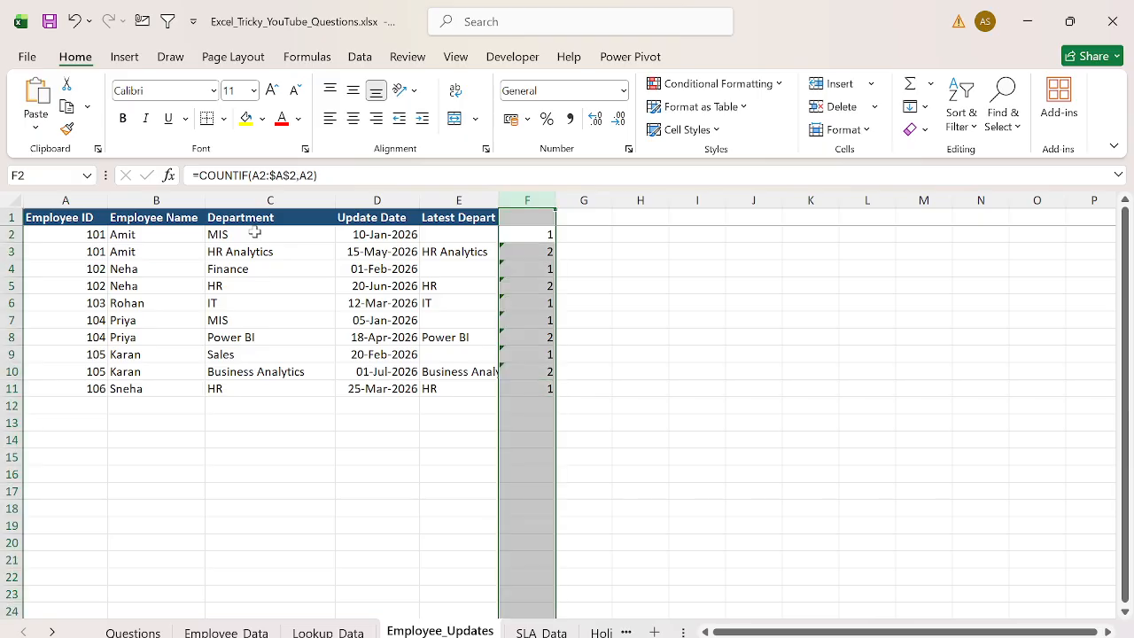
pyautogui.press('Delete')
# - Copy the E2 formula text and paste it as plain text into F2
pyautogui.press('Left')
pyautogui.press('Up')
pyautogui.press('Down')
pyautogui.press('F2')
pyautogui.hotkey('ctrl', 'a')
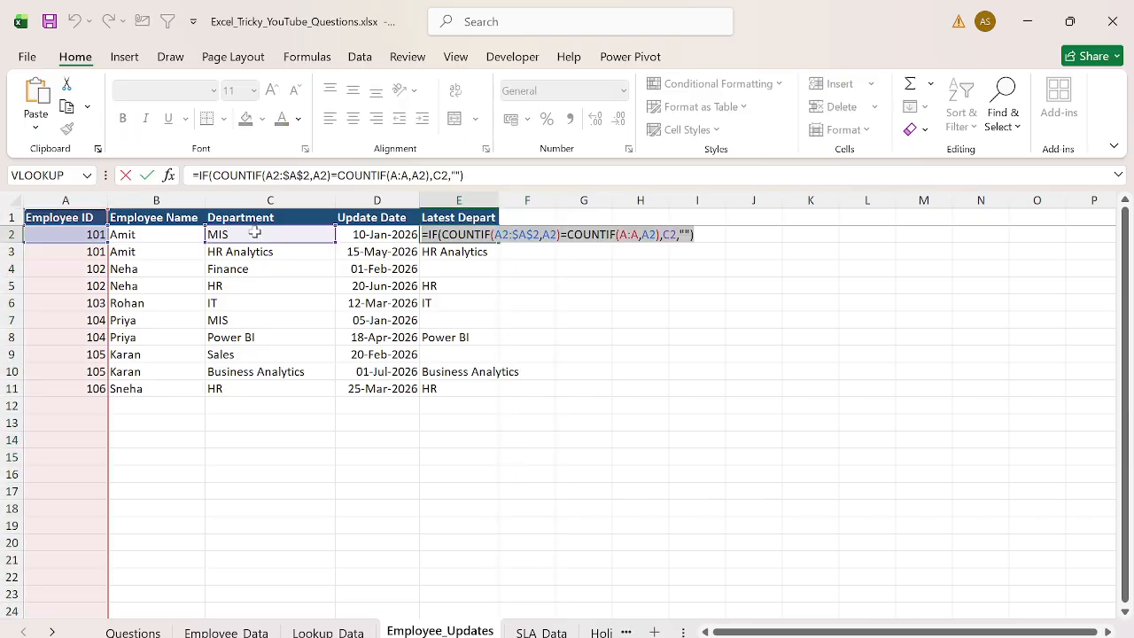
pyautogui.hotkey('ctrl', 'c')
pyautogui.press('Return')
pyautogui.press('Up')
pyautogui.press('Right')
pyautogui.hotkey('ctrl', 'v')
pyautogui.press('Return')
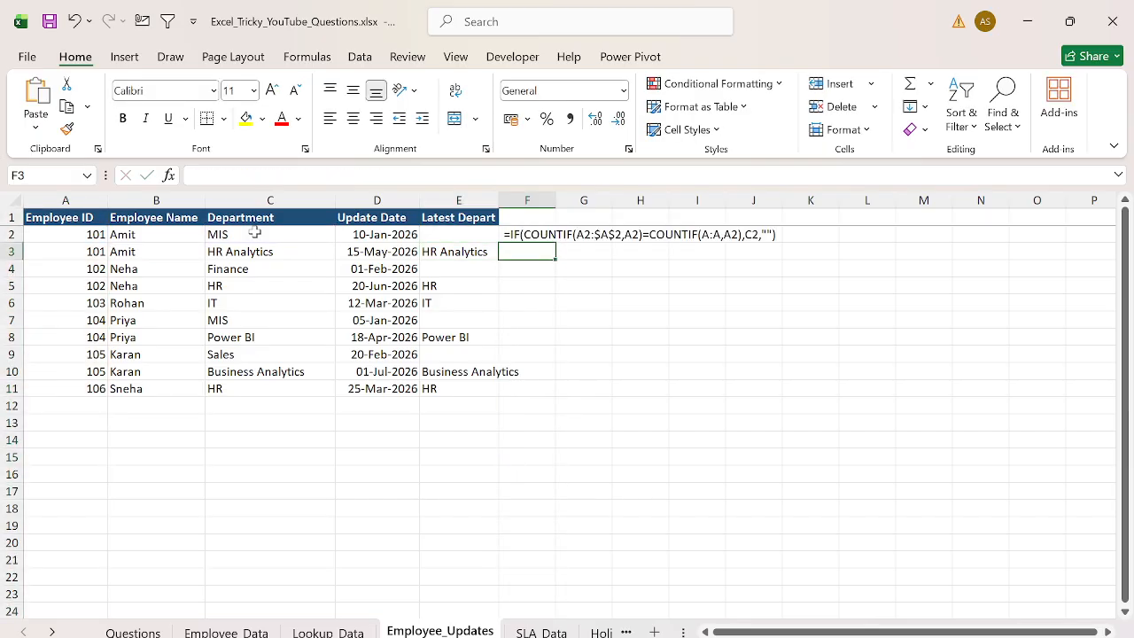
pyautogui.press('Up')
pyautogui.press('Up')
pyautogui.press('Left')
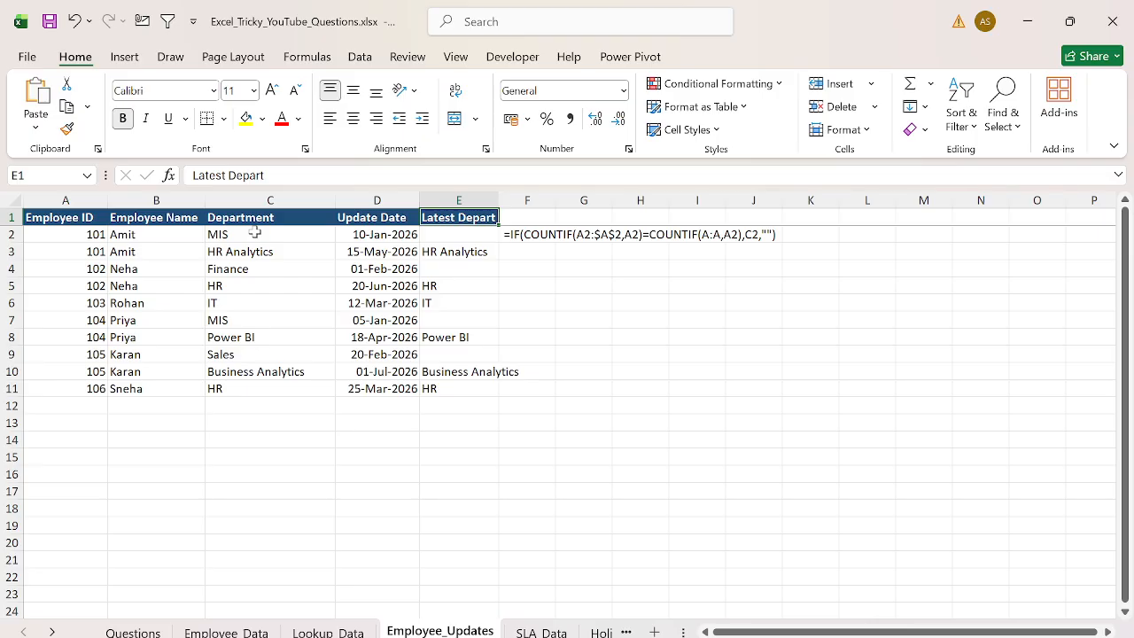
# - Review the challenge list on the Questions sheet and move on to the SLA_Data ticket table
pyautogui.hotkey('ctrl', 'Left')
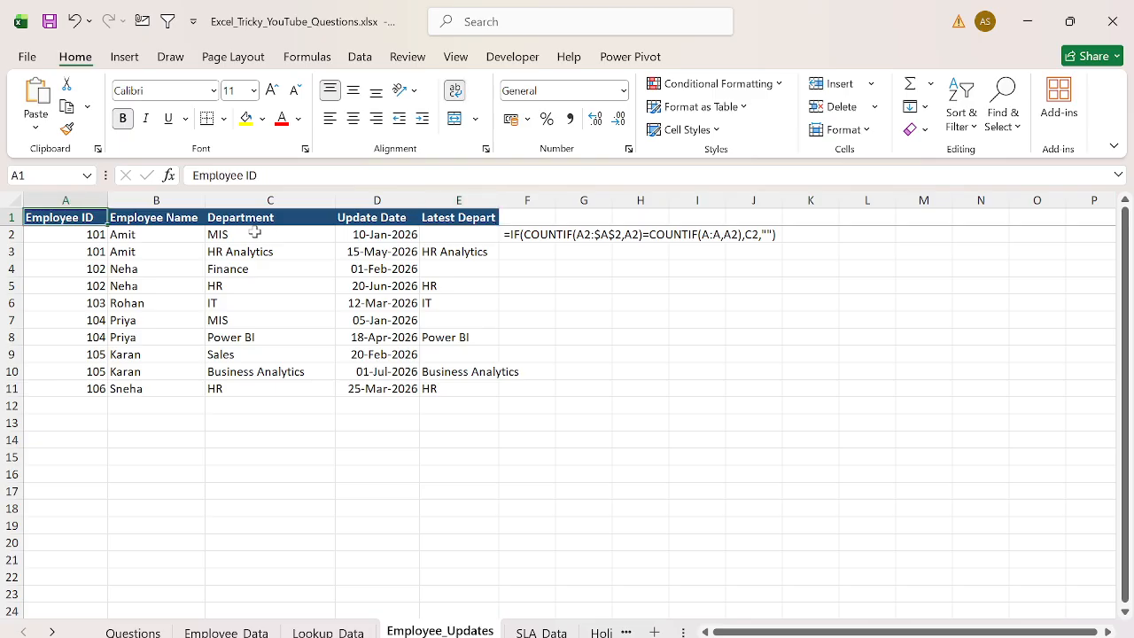
pyautogui.hotkey('ctrl', 'pageup')
pyautogui.hotkey('ctrl', 'pageup')
pyautogui.hotkey('ctrl', 'pageup')
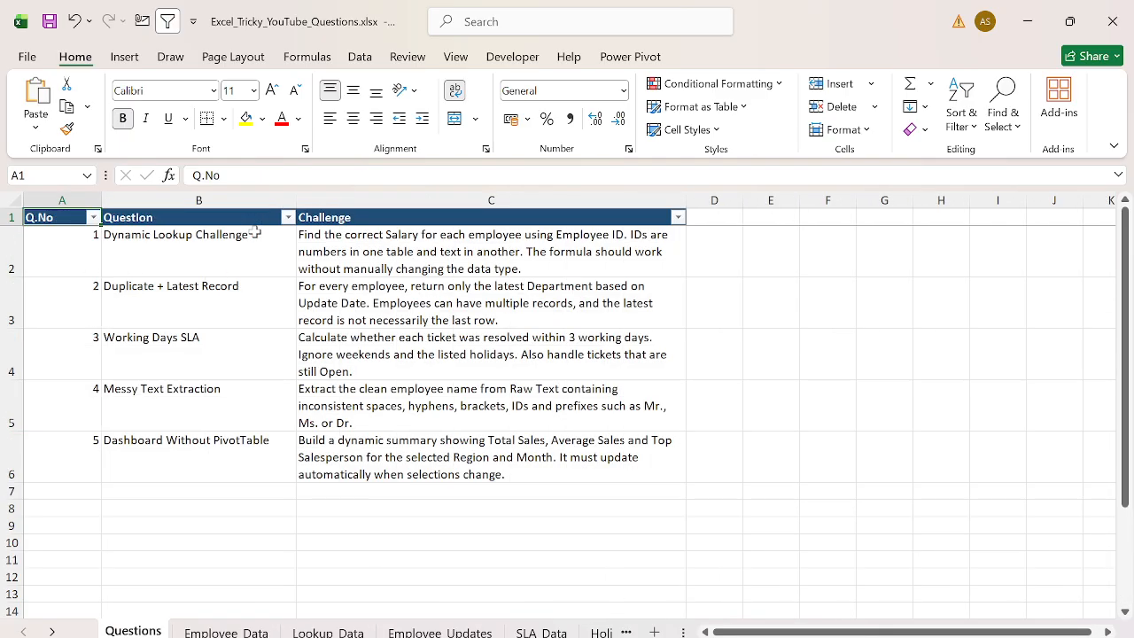
pyautogui.hotkey('ctrl', 'pagedown')
pyautogui.hotkey('ctrl', 'pagedown')
pyautogui.hotkey('ctrl', 'pagedown')
pyautogui.hotkey('ctrl', 'pagedown')
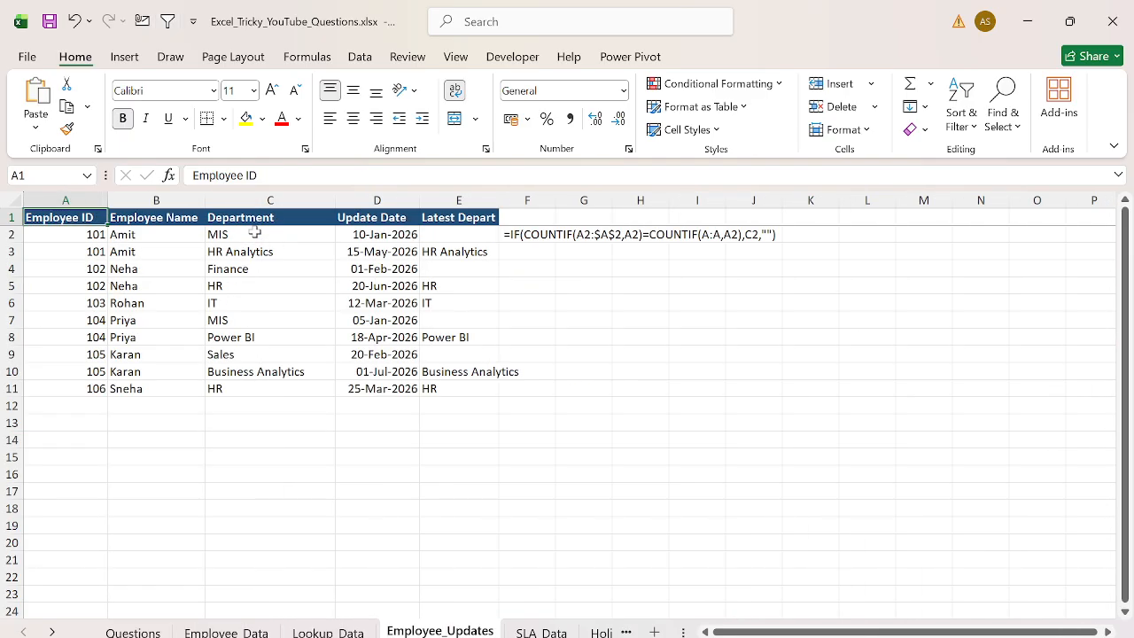
pyautogui.hotkey('ctrl', 'shift', 'Down')
pyautogui.hotkey('ctrl', 'shift', 'Right')
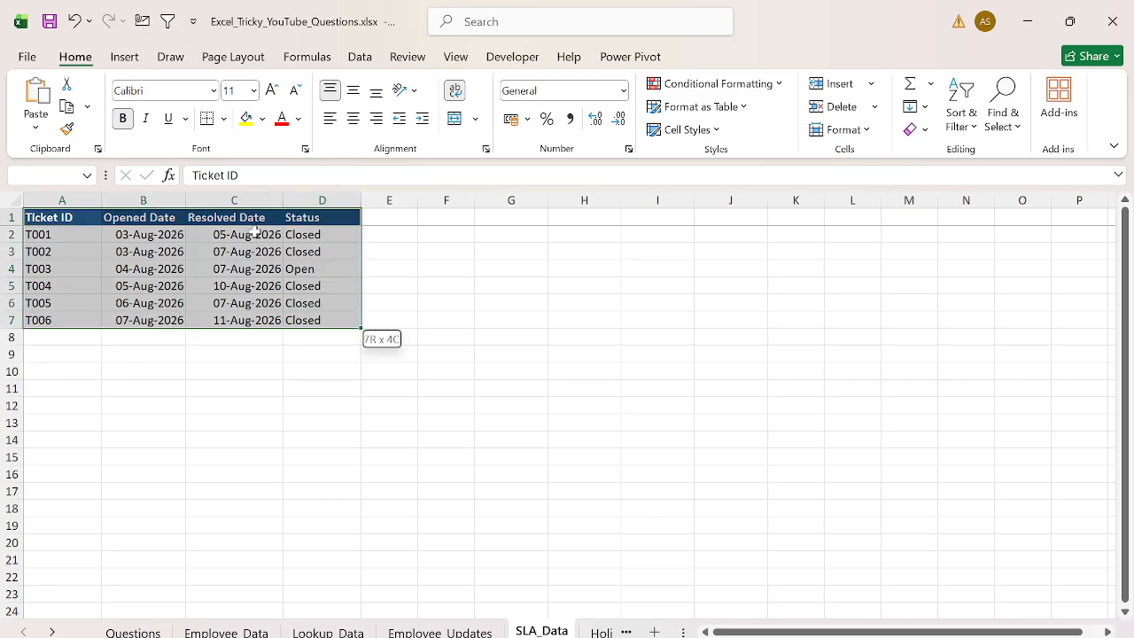
# - Examine the tickets' opened and resolved dates on SLA_Data alongside the dates listed on the Holidays sheet
pyautogui.hotkey('ctrl', 'Home')
pyautogui.hotkey('ctrl', 'shift', 'Down')
pyautogui.press('Right')
pyautogui.hotkey('ctrl', 'shift', 'Down')
pyautogui.press('Right')
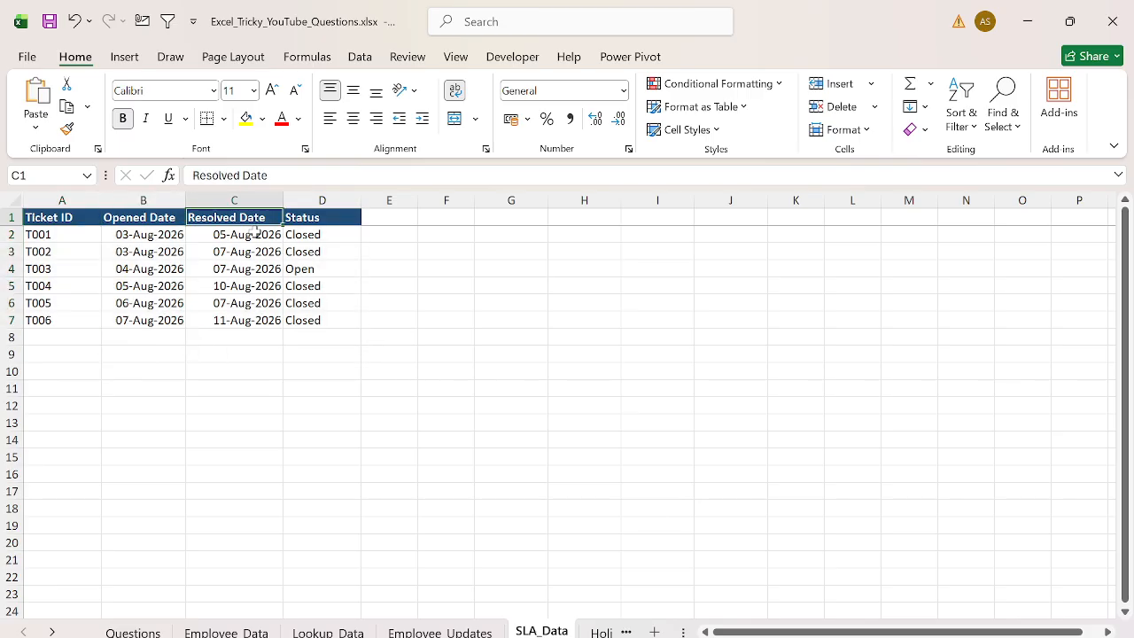
pyautogui.hotkey('ctrl', 'shift', 'Down')
pyautogui.press('Right')
pyautogui.hotkey('ctrl', 'shift', 'Down')
pyautogui.press('Right')
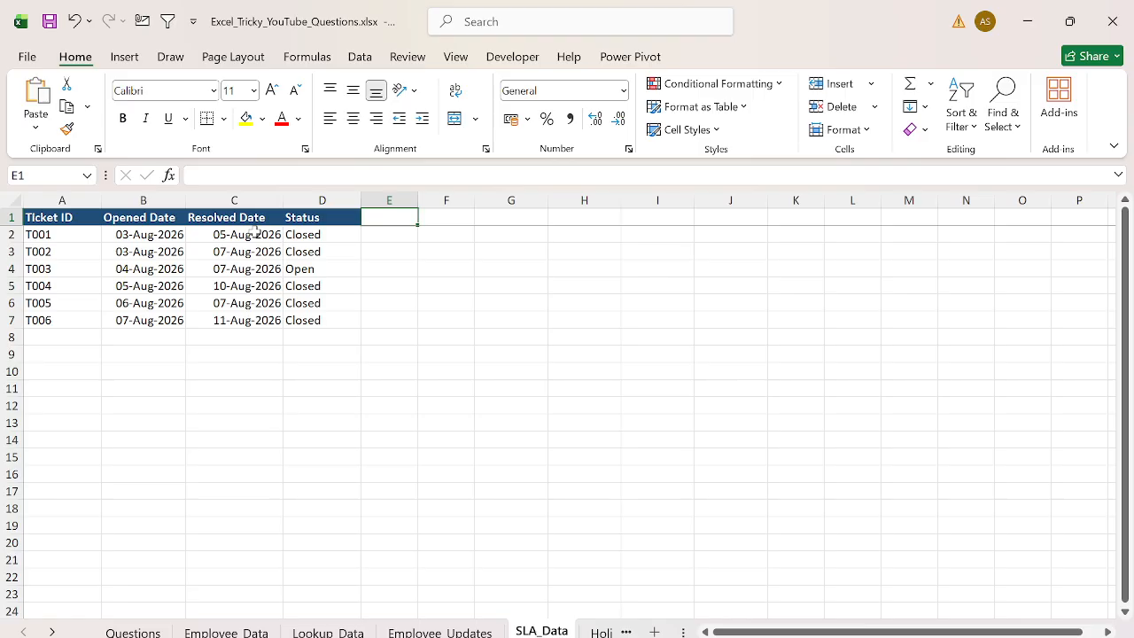
pyautogui.hotkey('ctrl', 'pagedown')
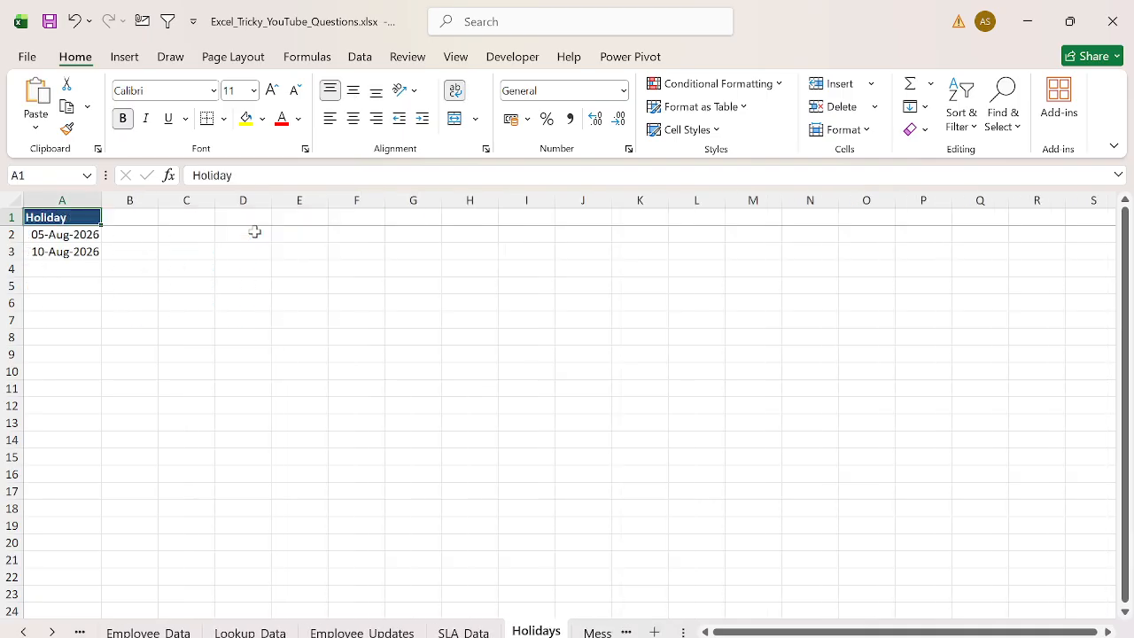
pyautogui.hotkey('shift', 'Down')
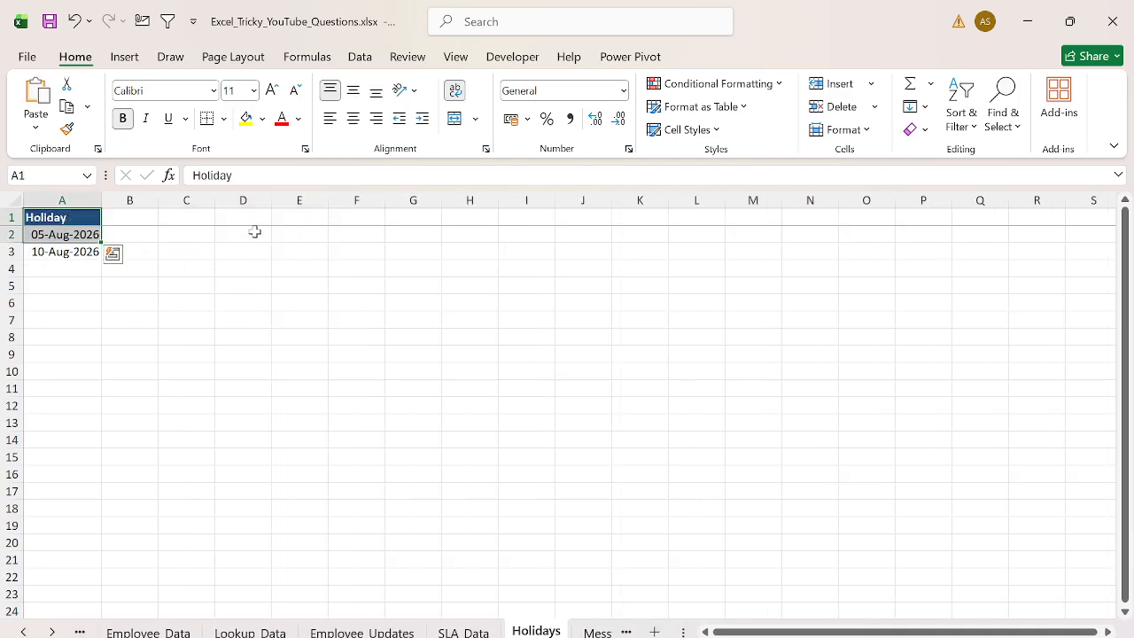
pyautogui.hotkey('ctrl', 'pageup')
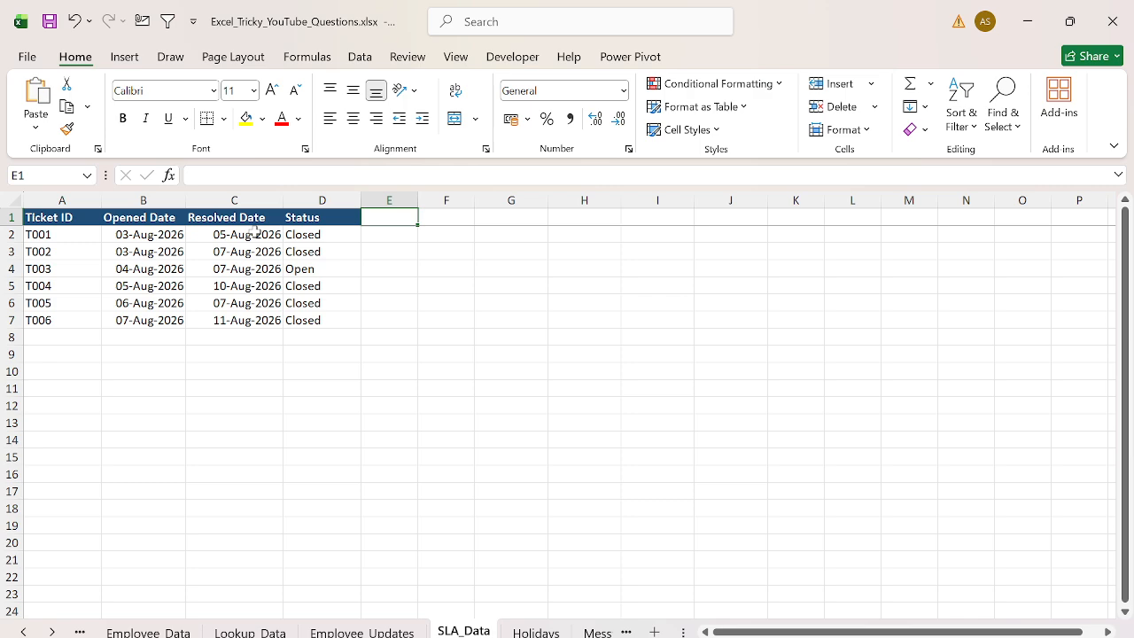
pyautogui.press('Left')
pyautogui.press('Left')
pyautogui.press('Down')
pyautogui.press('Left')
pyautogui.press('Down')
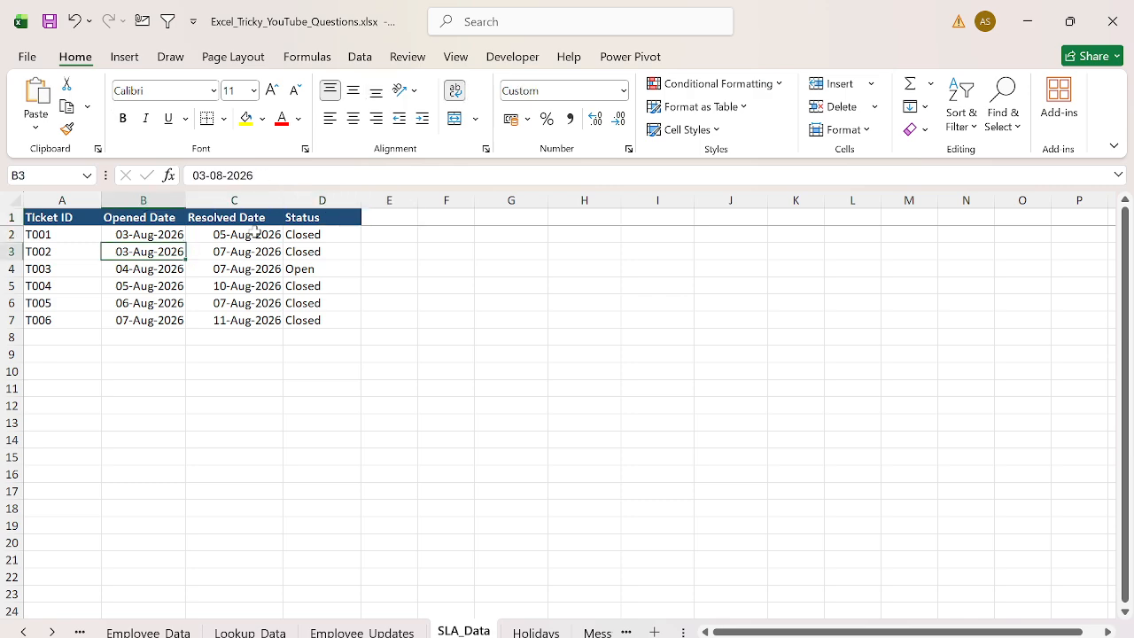
pyautogui.hotkey('shift', 'Right')
pyautogui.hotkey('ctrl', 'pagedown')
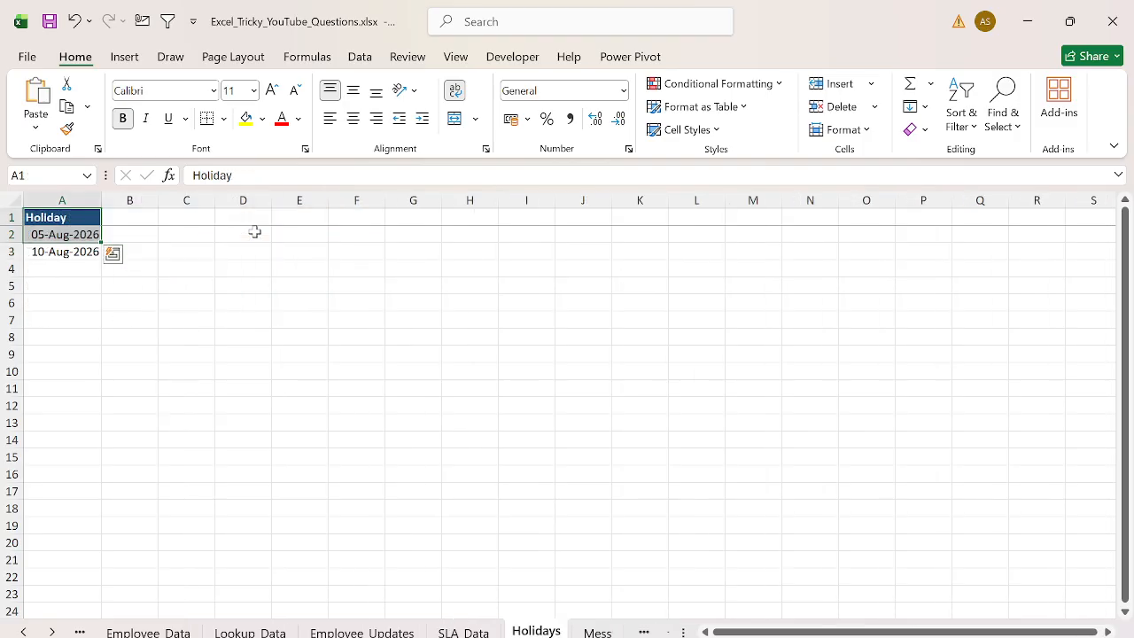
pyautogui.press('Down')
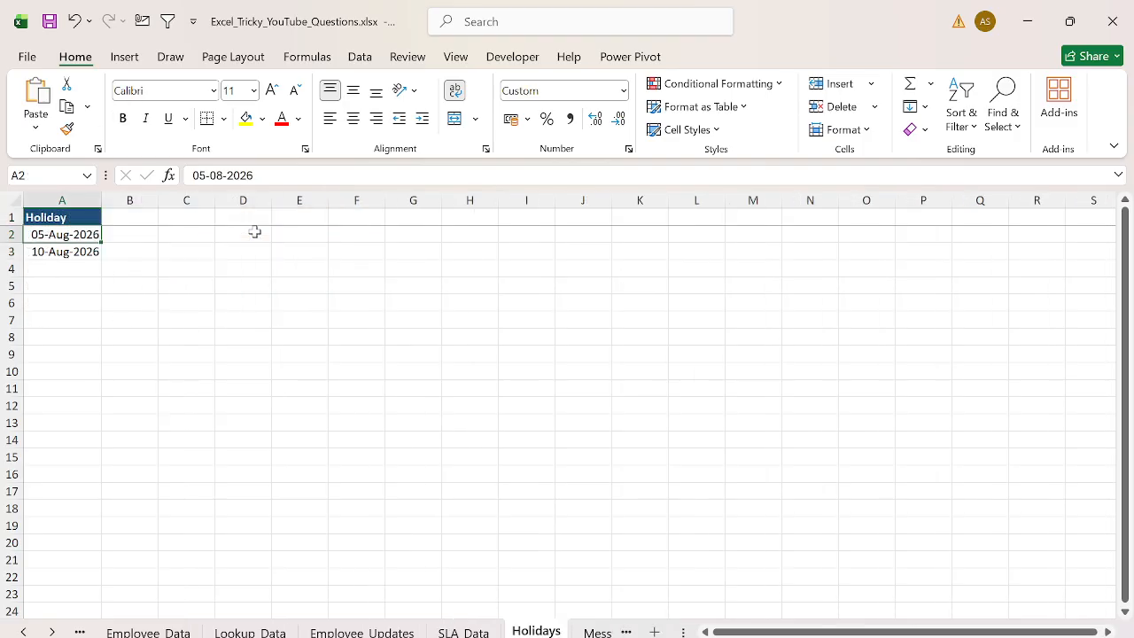
pyautogui.hotkey('ctrl', 'pageup')
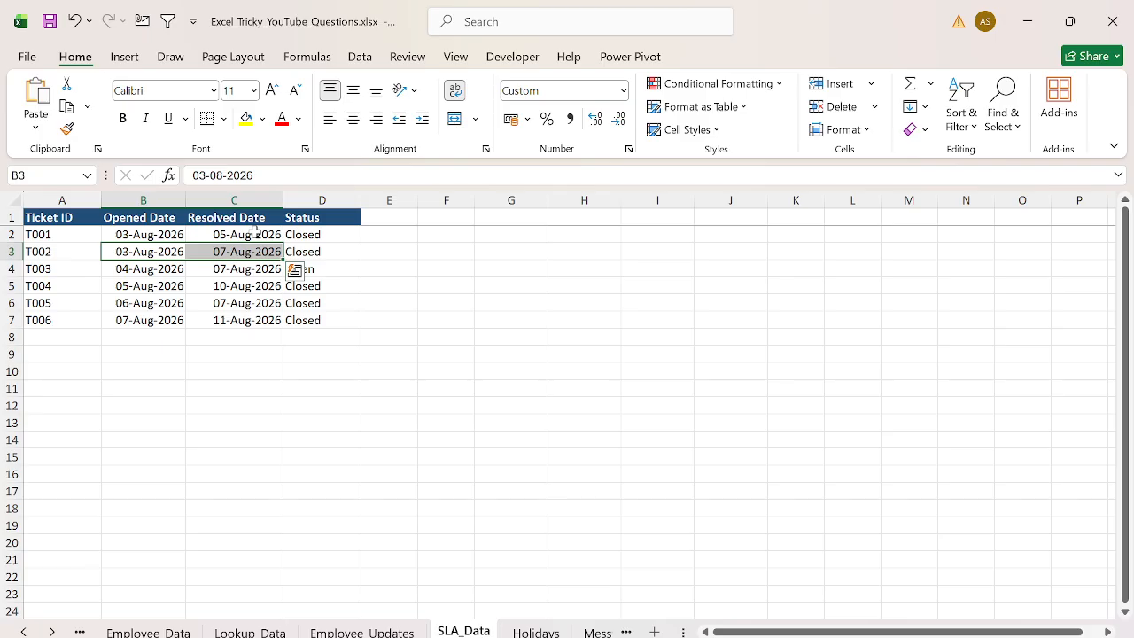
pyautogui.press('Right')
pyautogui.press('Right')
pyautogui.press('Right')
pyautogui.press('Right')
pyautogui.press('Right')
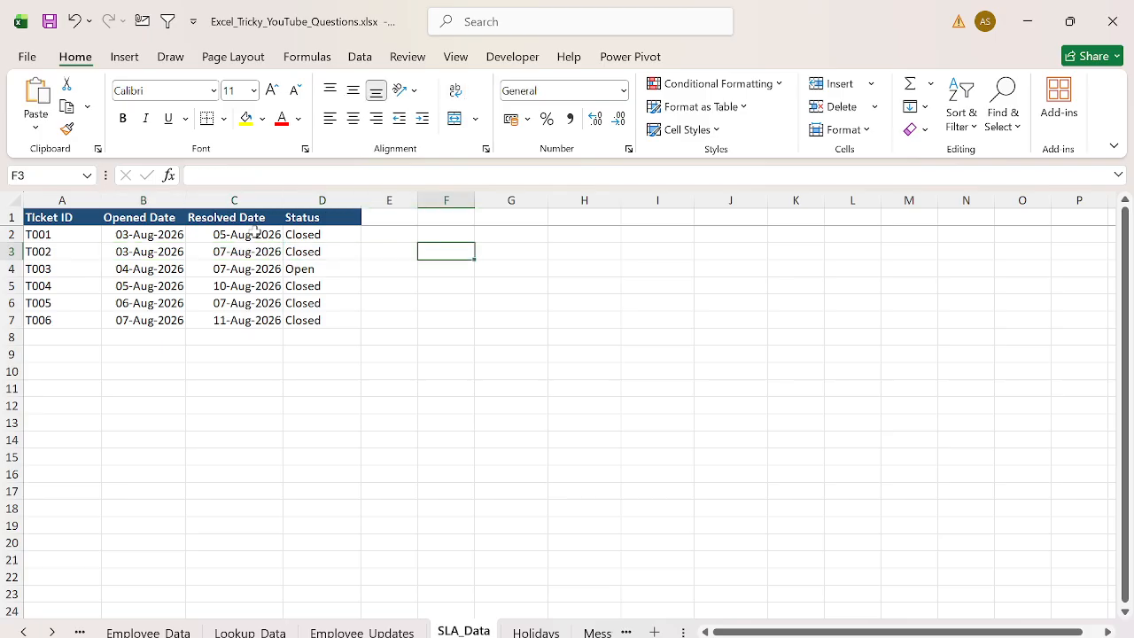
# - Build a demo date list in G3:G7 starting at 03-Aug-2026, each row adding one day with =G3+1
pyautogui.write('3-')
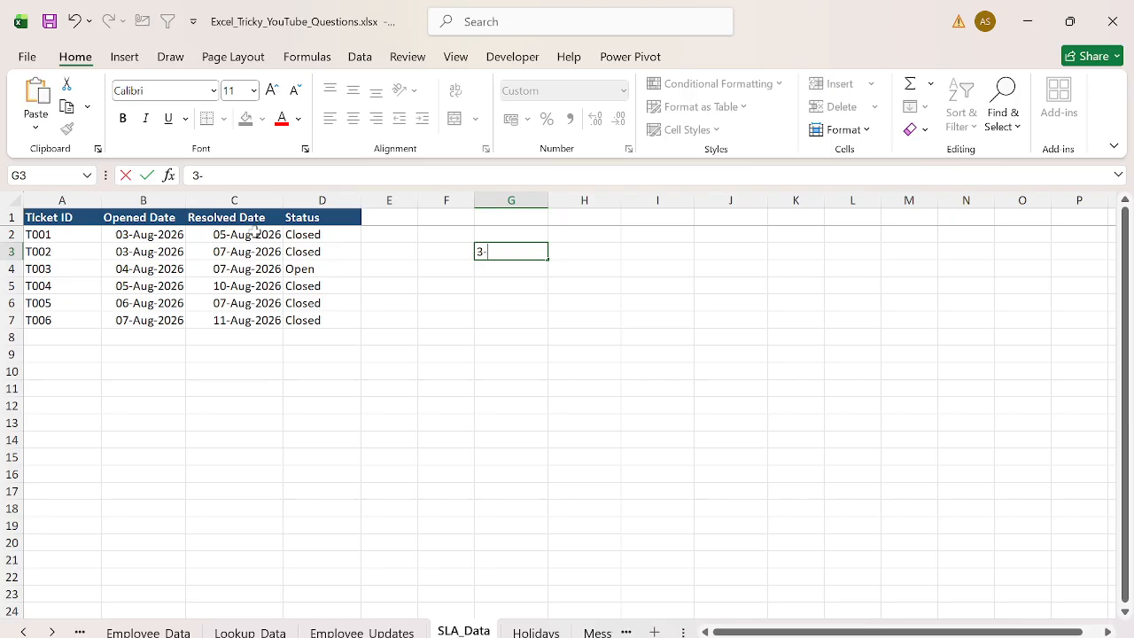
pyautogui.write('Aug-2026')
pyautogui.press('Return')
pyautogui.write('=')
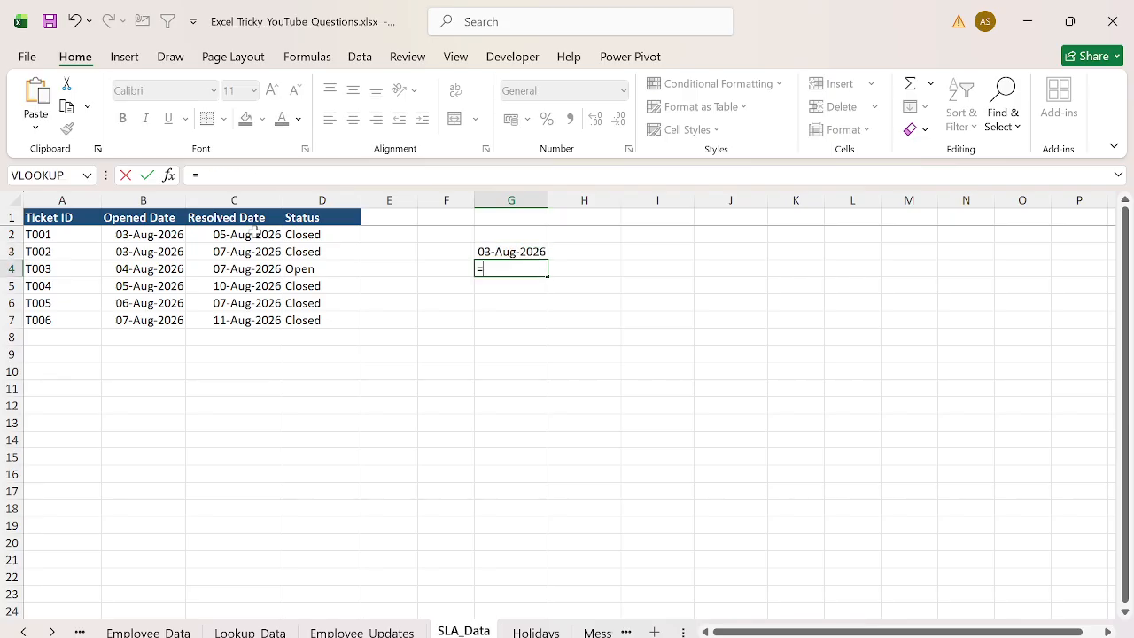
pyautogui.write('G3+1')
pyautogui.press('Return')
pyautogui.press('Up')
pyautogui.hotkey('shift', 'Down')
pyautogui.hotkey('shift', 'Down')
pyautogui.hotkey('shift', 'Down')
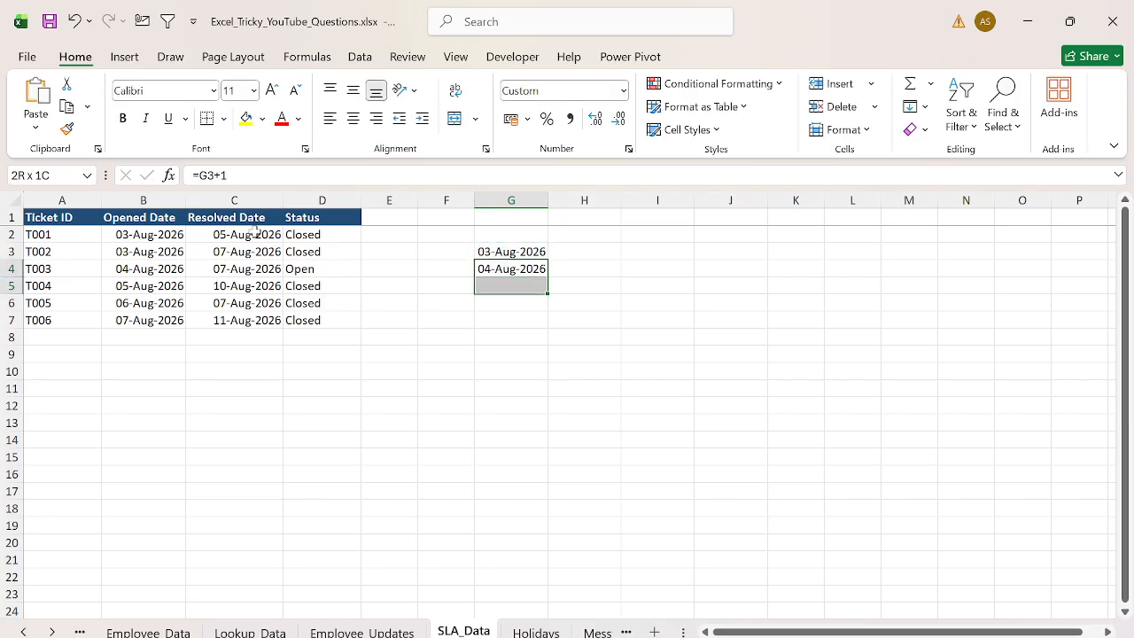
# - Compare ticket T003's opened and resolved dates with the demo date list
pyautogui.press('Left')
pyautogui.press('Left')
pyautogui.press('Left')
pyautogui.press('Left')
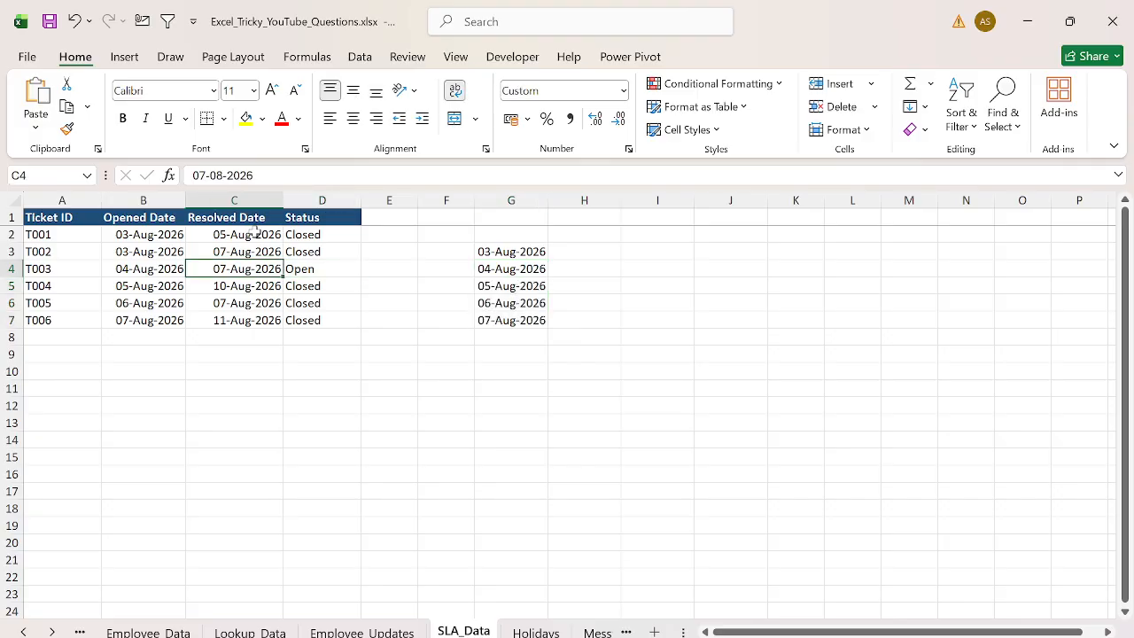
pyautogui.hotkey('shift', 'Left')
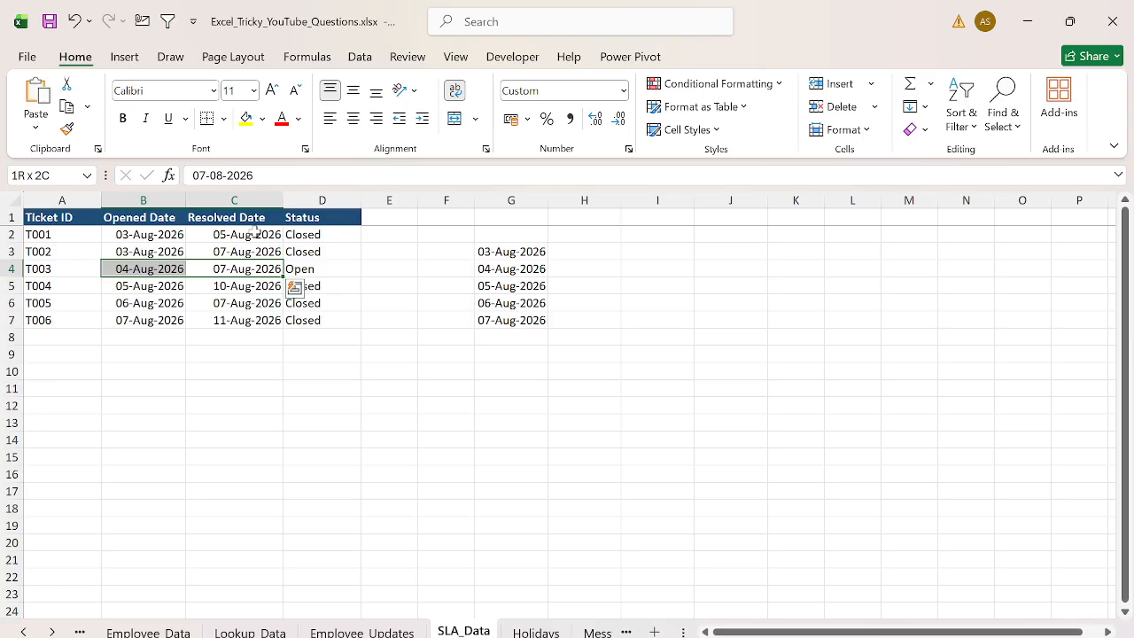
pyautogui.press('Right')
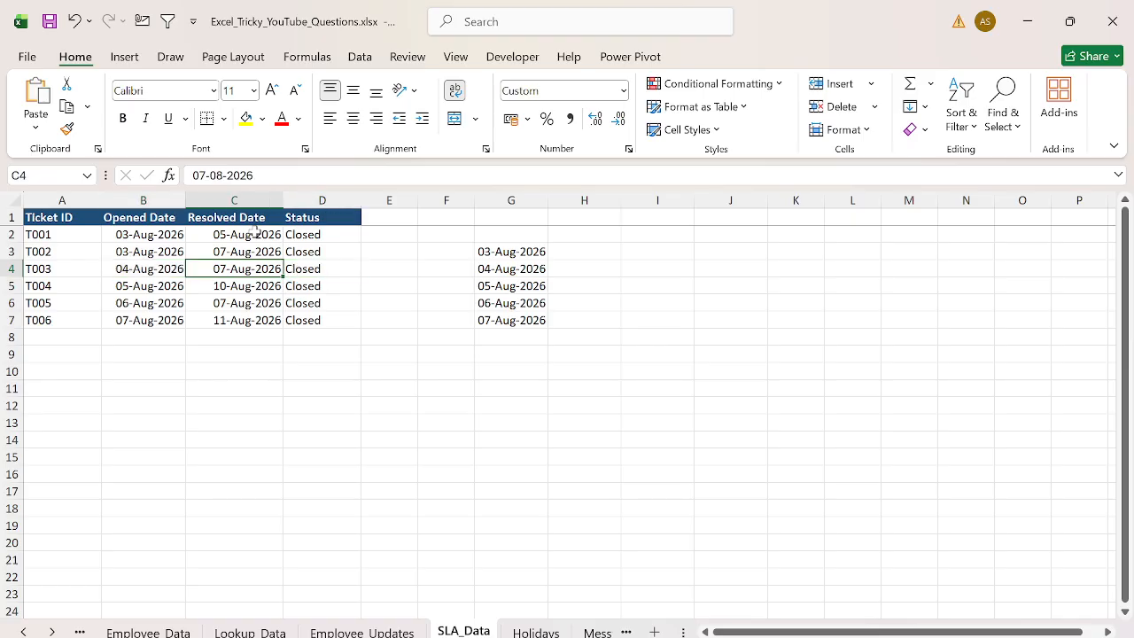
pyautogui.hotkey('shift', 'Left')
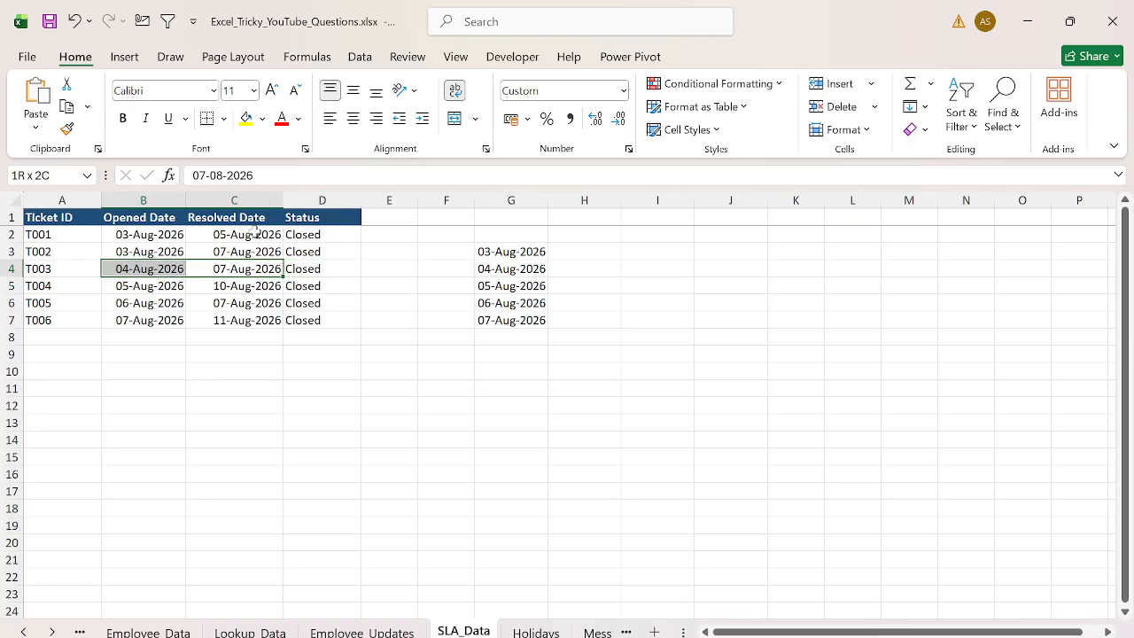
pyautogui.press('Right')
pyautogui.press('Right')
pyautogui.press('Right')
pyautogui.press('Right')
pyautogui.press('Up')
pyautogui.press('Right')
pyautogui.press('Down')
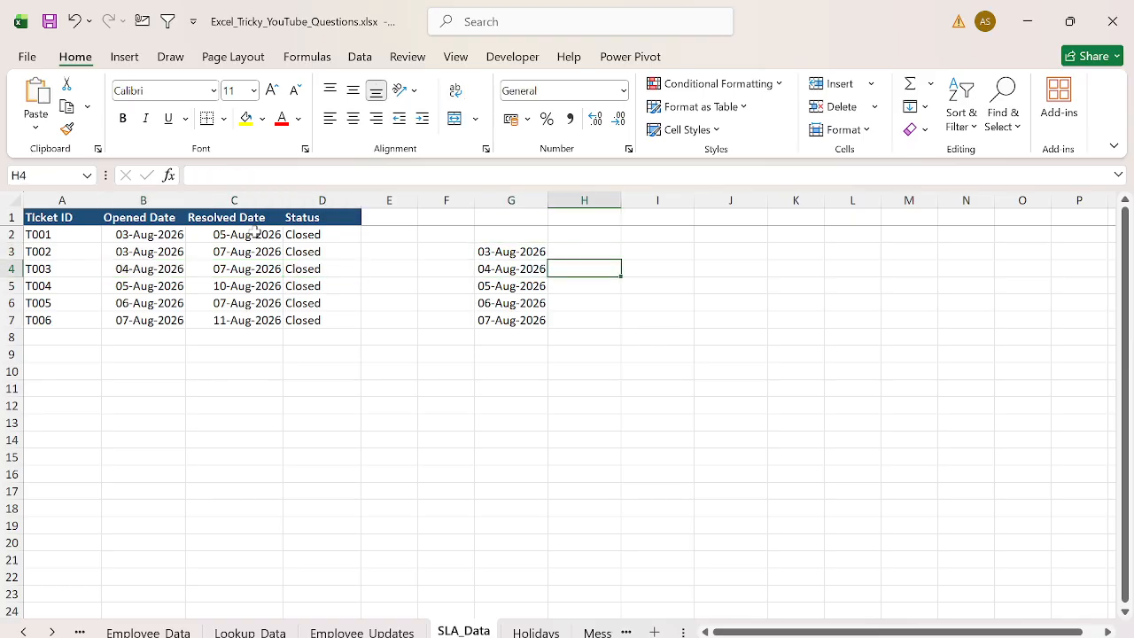
# - Label 05-Aug-2026 as Holiday in H5 and make that date and label bold
pyautogui.press('Down')
pyautogui.write('H')
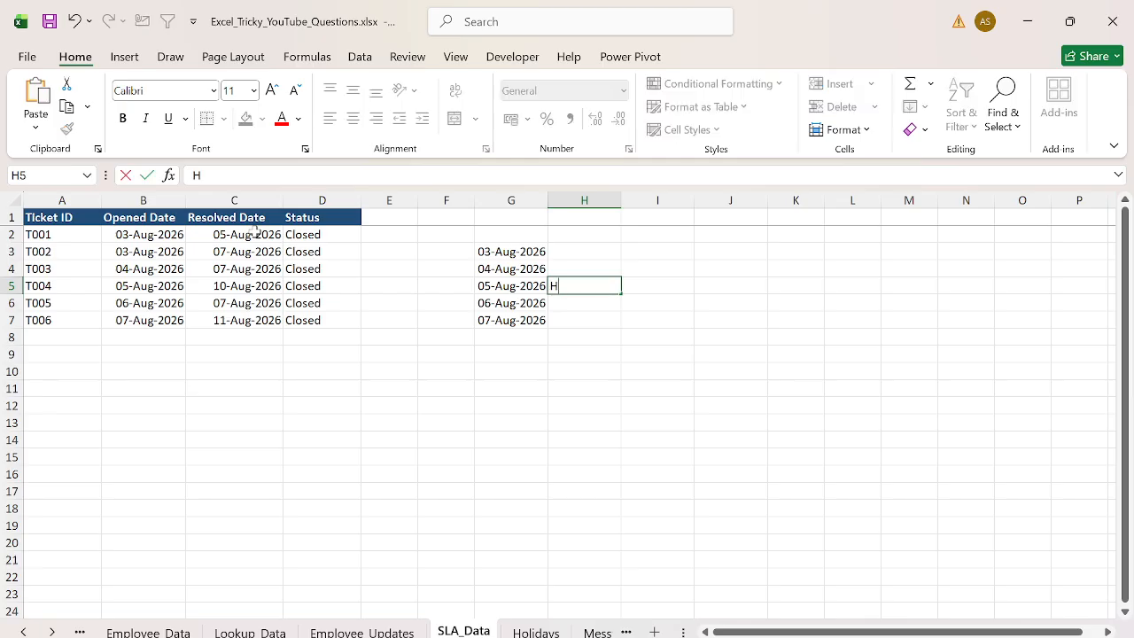
pyautogui.write('oliday')
pyautogui.press('Left')
pyautogui.hotkey('shift', 'Right')
pyautogui.hotkey('ctrl', 'b')
pyautogui.press('Up')
pyautogui.press('Up')
pyautogui.press('Right')
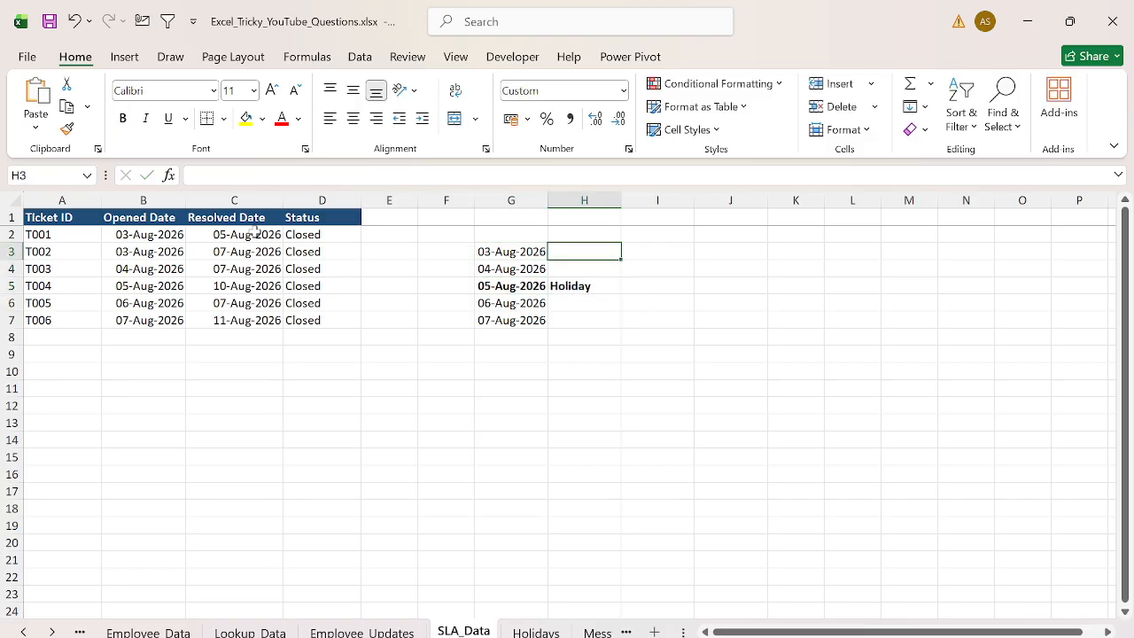
# - Number the working days 1, 2, 3 and 4 beside the demo dates, skipping the holiday row
pyautogui.write('1')
pyautogui.press('Return')
pyautogui.write('2')
pyautogui.press('Return')
pyautogui.press('Return')
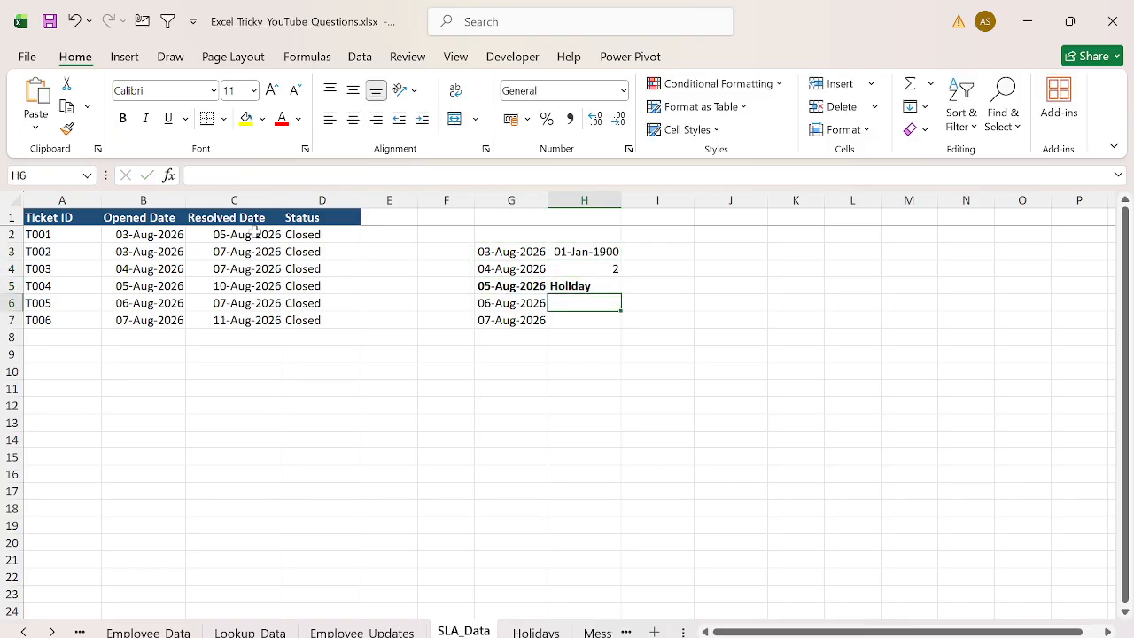
pyautogui.write('3')
pyautogui.press('Return')
pyautogui.write('4')
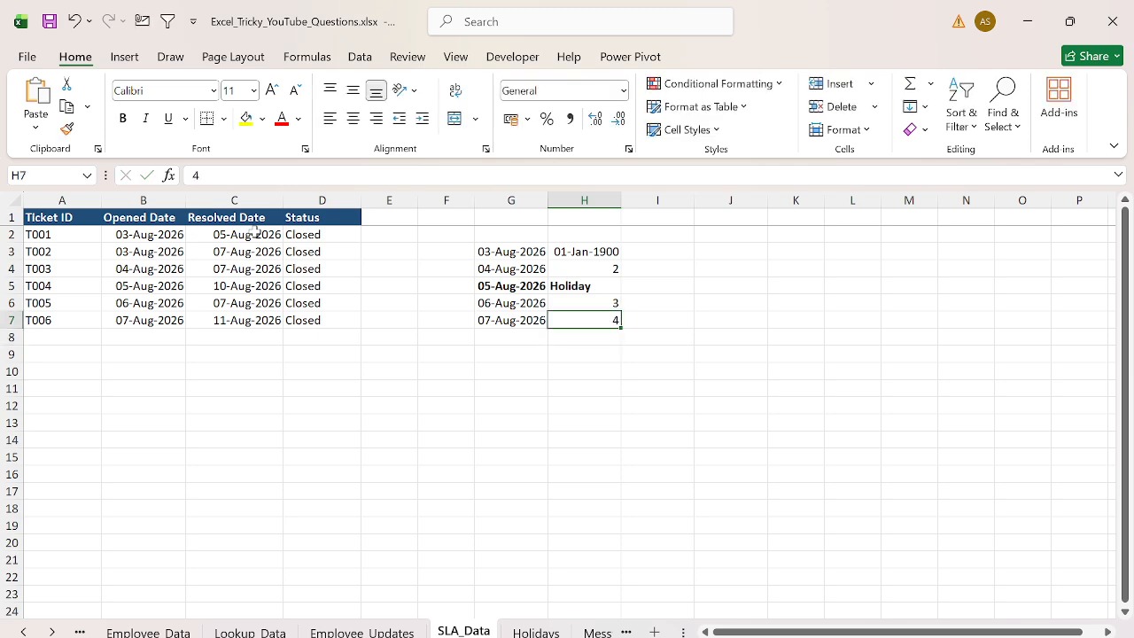
# - Set the number format of H3 to General
pyautogui.press('Up')
pyautogui.press('Up')
pyautogui.press('Up')
pyautogui.press('Up')
pyautogui.hotkey('alt', 'h')
pyautogui.write('nGeneral')
pyautogui.press('Return')
# - Clear the demo date list in G3:H7 by pasting an empty cell over it
pyautogui.press('Left')
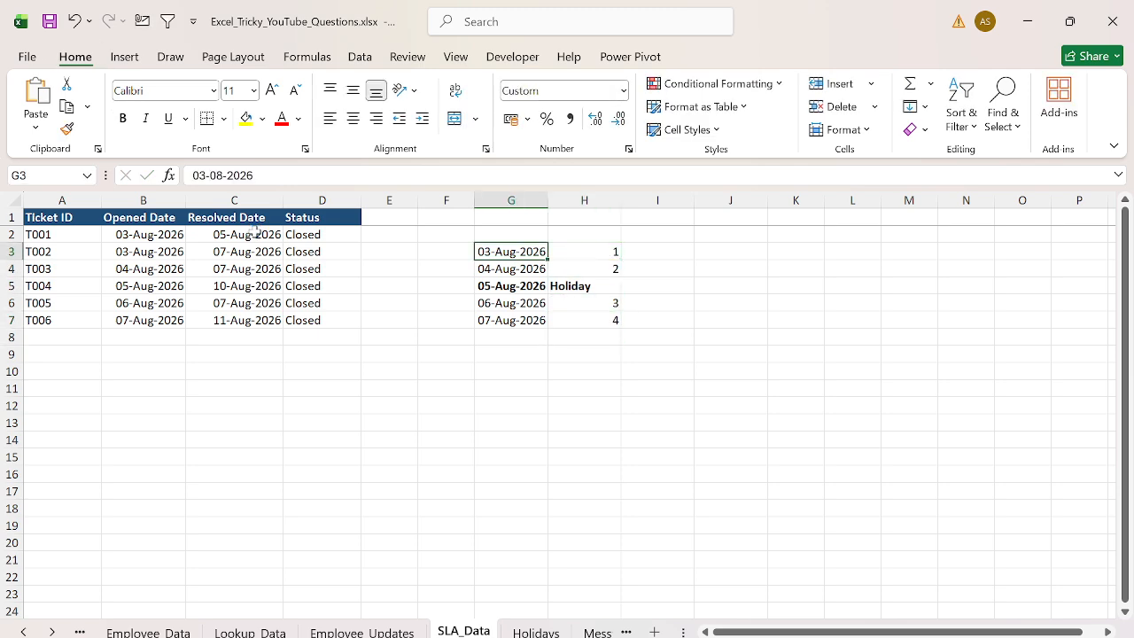
pyautogui.hotkey('ctrl', 'shift', 'Down')
pyautogui.press('Down')
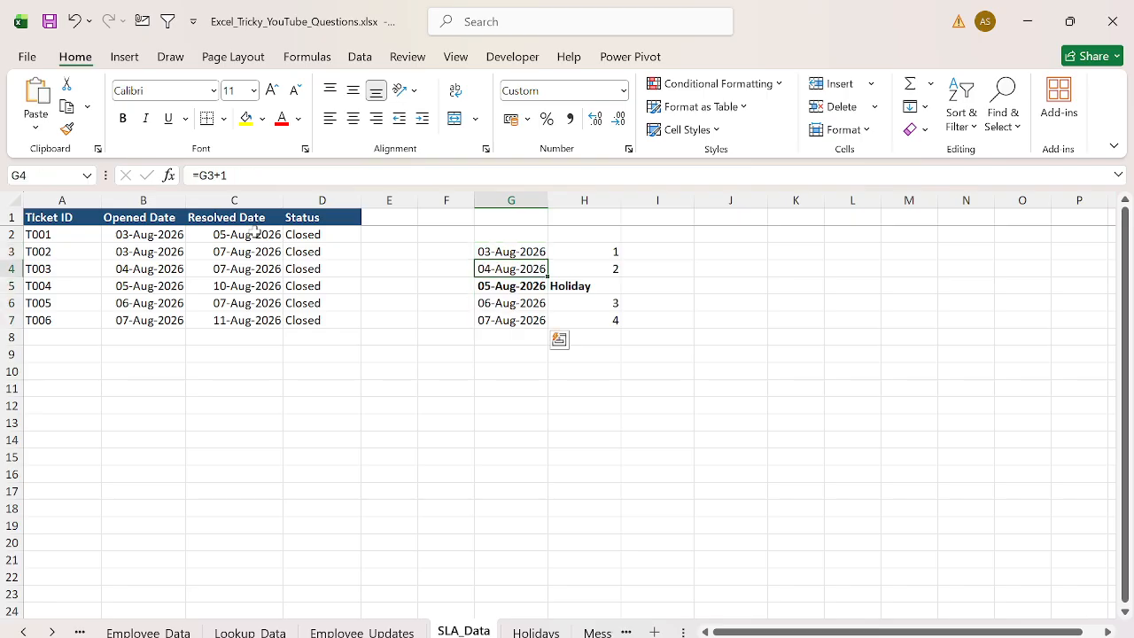
pyautogui.press('Down')
pyautogui.hotkey('shift', 'Right')
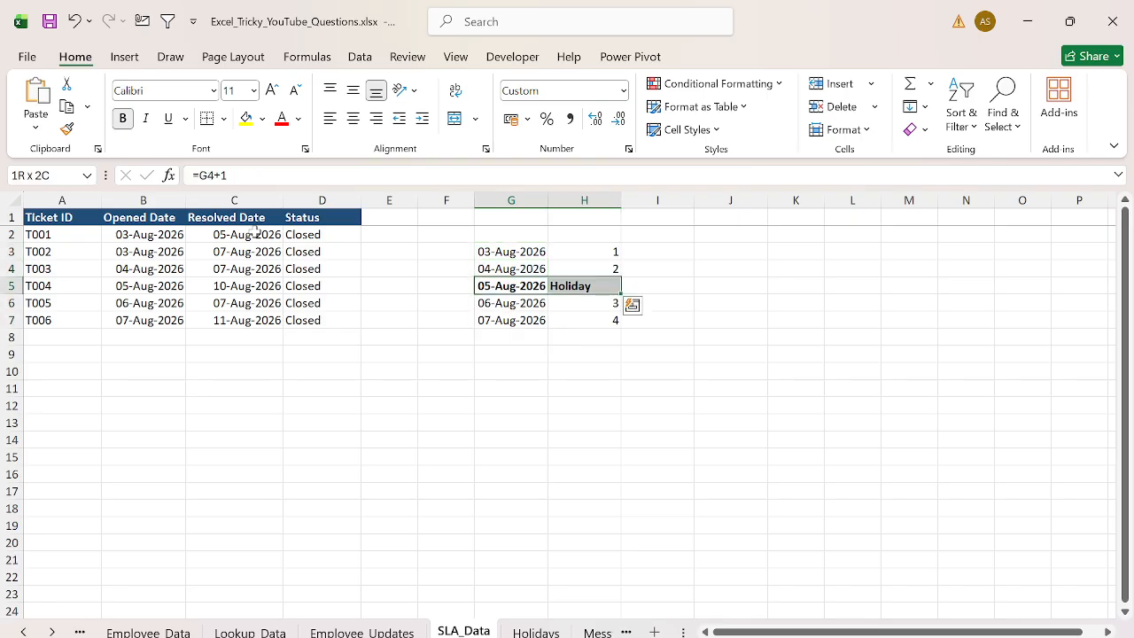
pyautogui.press('Up')
pyautogui.press('Up')
pyautogui.hotkey('ctrl', 'shift', 'Down')
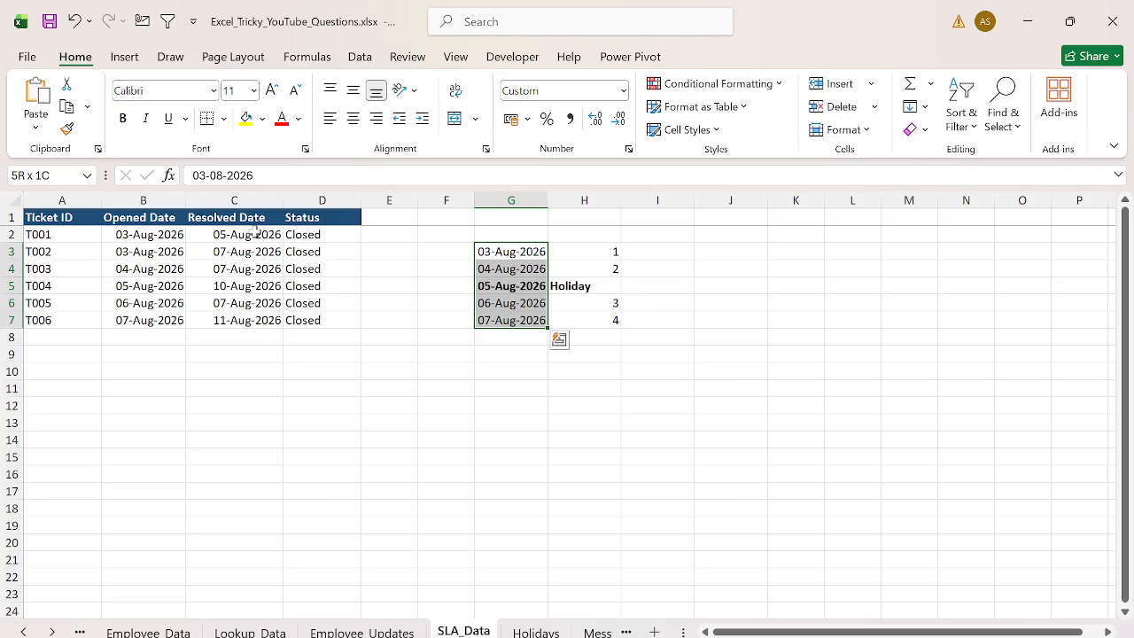
pyautogui.press('Up')
pyautogui.hotkey('ctrl', 'c')
pyautogui.press('Down')
pyautogui.hotkey('ctrl', 'shift', 'Down')
pyautogui.hotkey('shift', 'Right')
pyautogui.hotkey('ctrl', 'v')
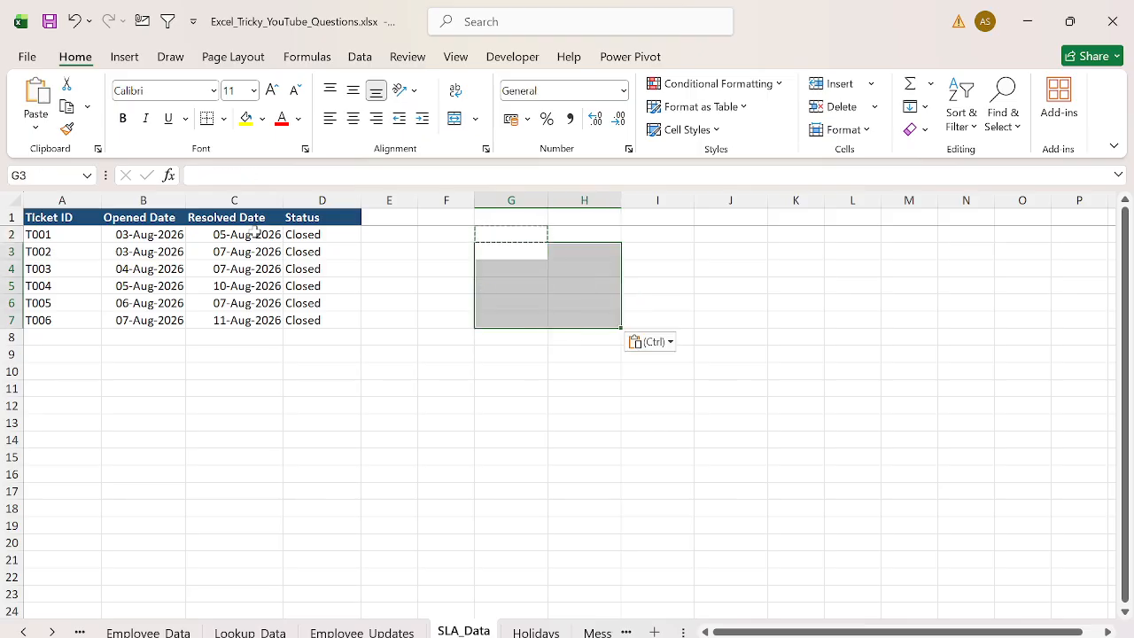
pyautogui.press('Escape')
# - Enter =NETWORKDAYS(B2,C2,Holidays!$A$2:$A$3) in E2 to count working days between opened and resolved dates
pyautogui.hotkey('ctrl', 'Left')
pyautogui.hotkey('ctrl', 'Up')
pyautogui.press('Down')
pyautogui.press('Right')
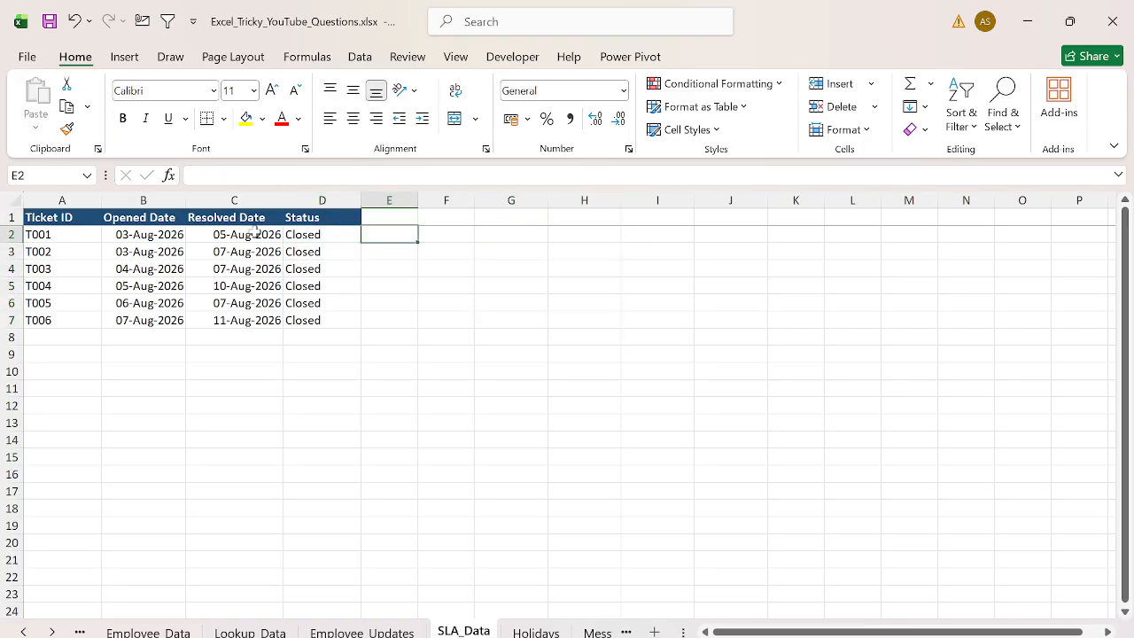
pyautogui.write('=netw')
pyautogui.press('Tab')
pyautogui.press('Left')
pyautogui.press('Left')
pyautogui.press('Left')
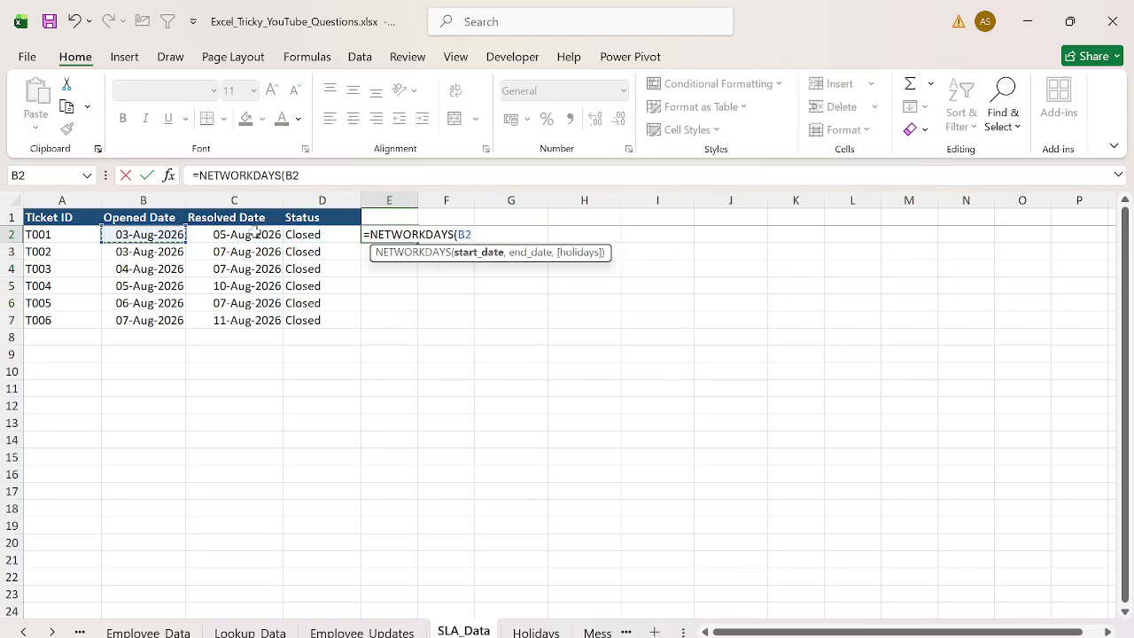
pyautogui.write(',')
pyautogui.press('Left')
pyautogui.press('Left')
pyautogui.write(',')
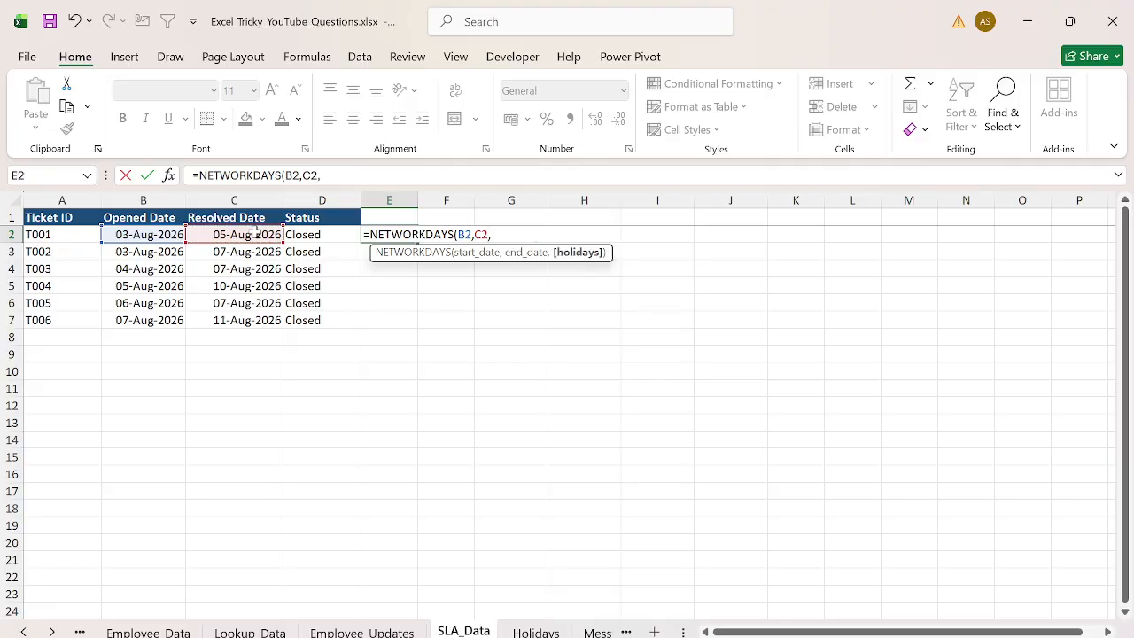
pyautogui.hotkey('ctrl', 'pagedown')
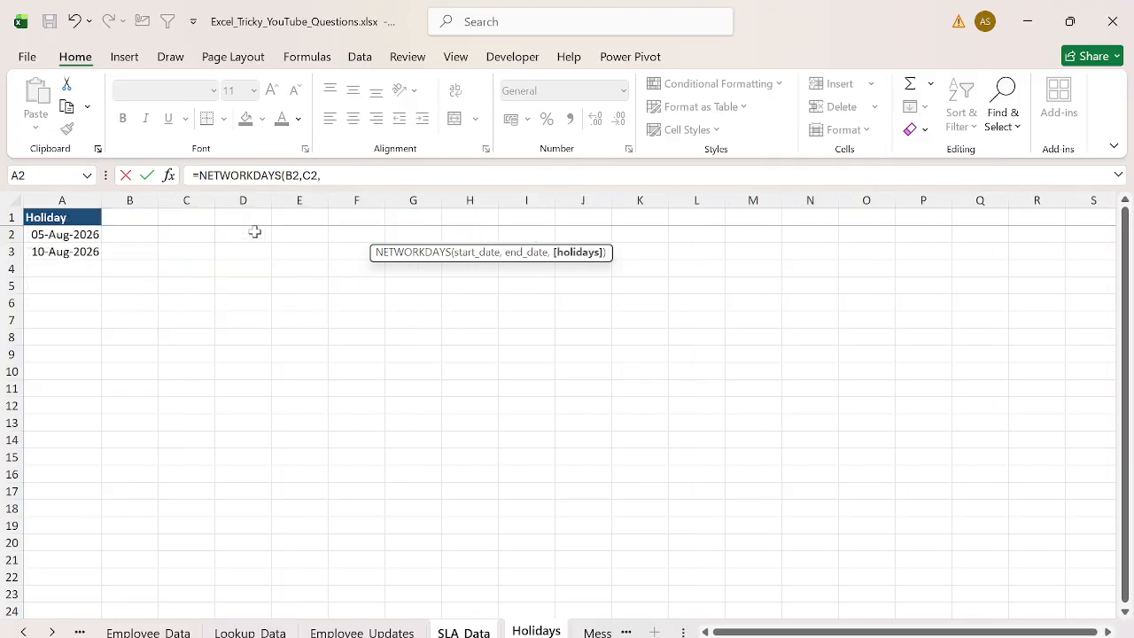
pyautogui.hotkey('shift', 'Down')
pyautogui.press('F4')
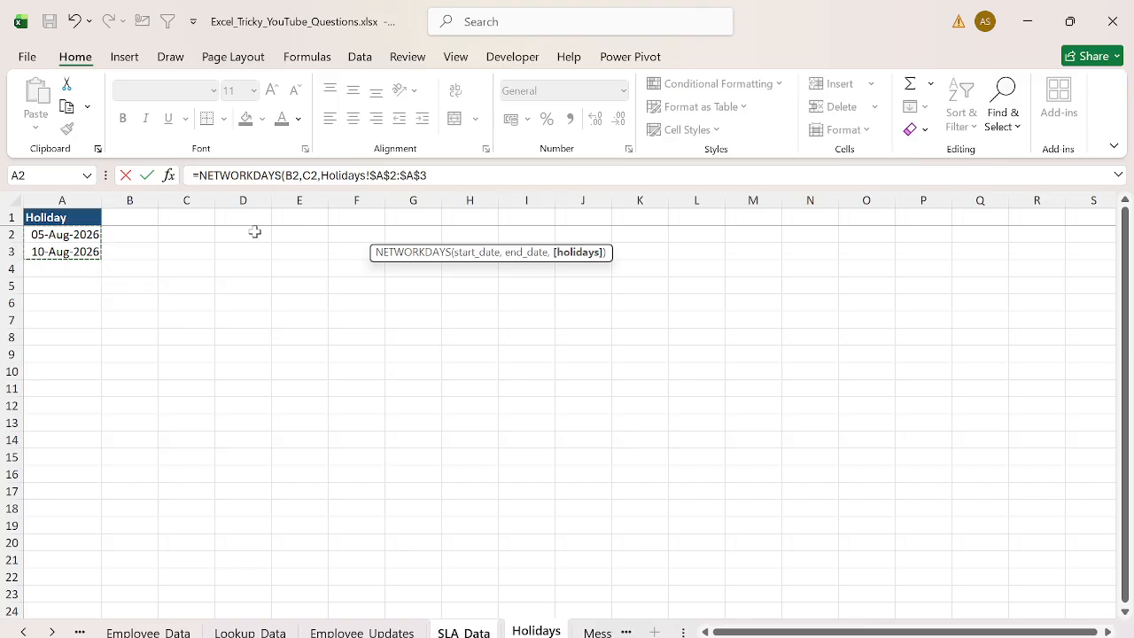
pyautogui.press('Return')
# - Fill the NETWORKDAYS formula from E2 down to E7
pyautogui.press('Left')
pyautogui.hotkey('ctrl', 'Down')
pyautogui.press('Right')
pyautogui.hotkey('ctrl', 'shift', 'Up')
pyautogui.hotkey('ctrl', 'd')
pyautogui.hotkey('ctrl', 'Up')
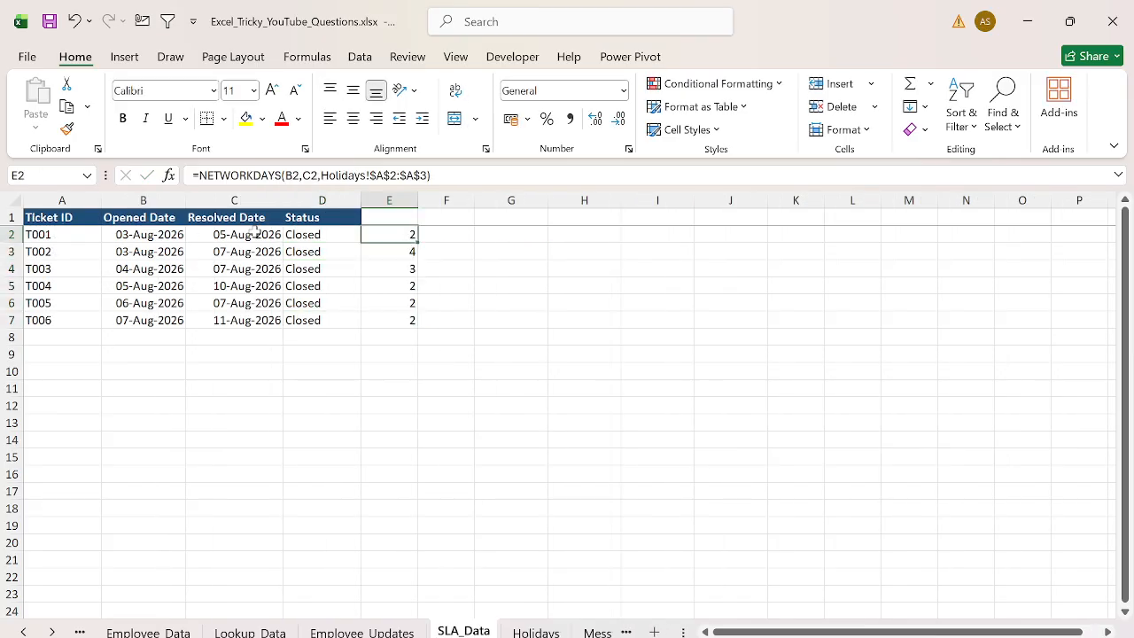
# - Wrap the E2 formula in IF so it returns "Need to Check" when NETWORKDAYS exceeds 3, otherwise "Ok"
pyautogui.press('F2')
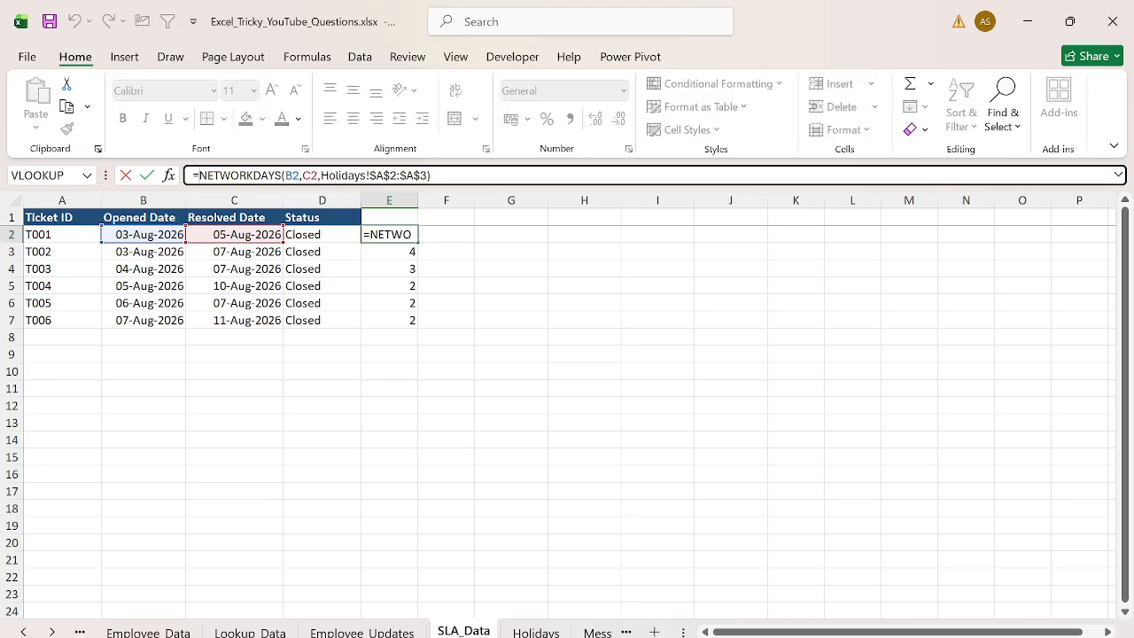
pyautogui.write('IF(')
pyautogui.press('End')
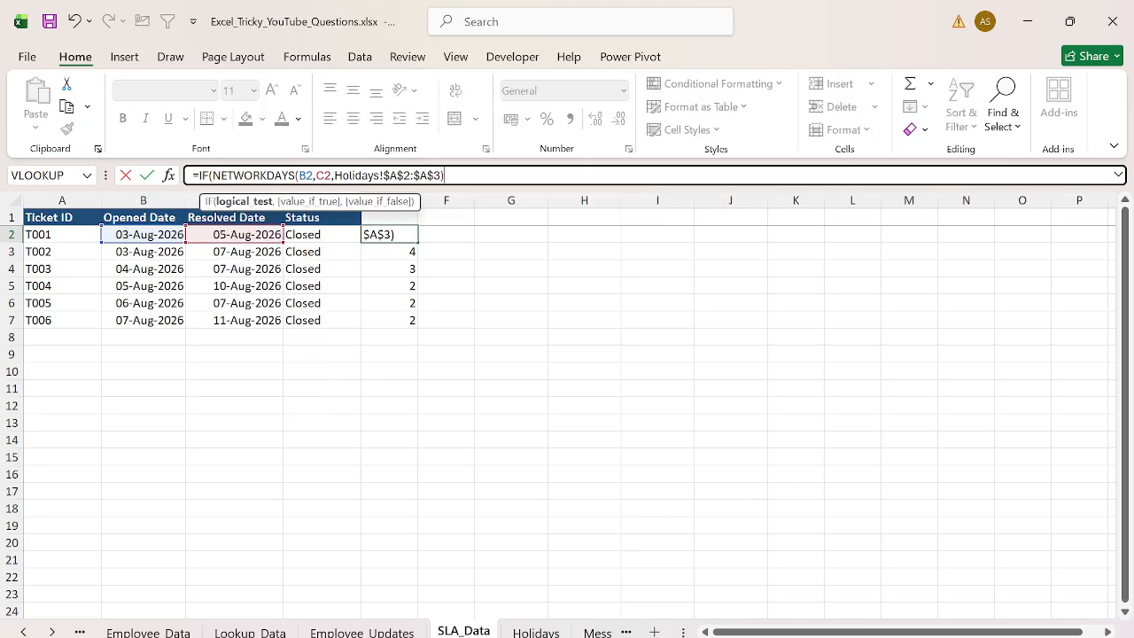
pyautogui.write('>3,"')
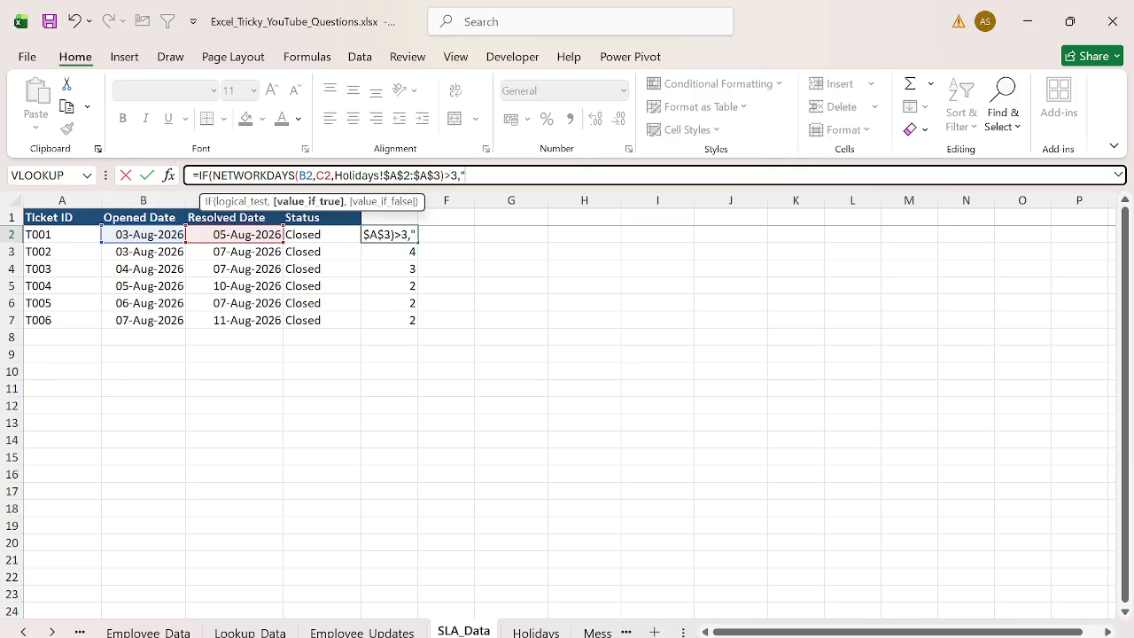
pyautogui.write('Need to Chec')
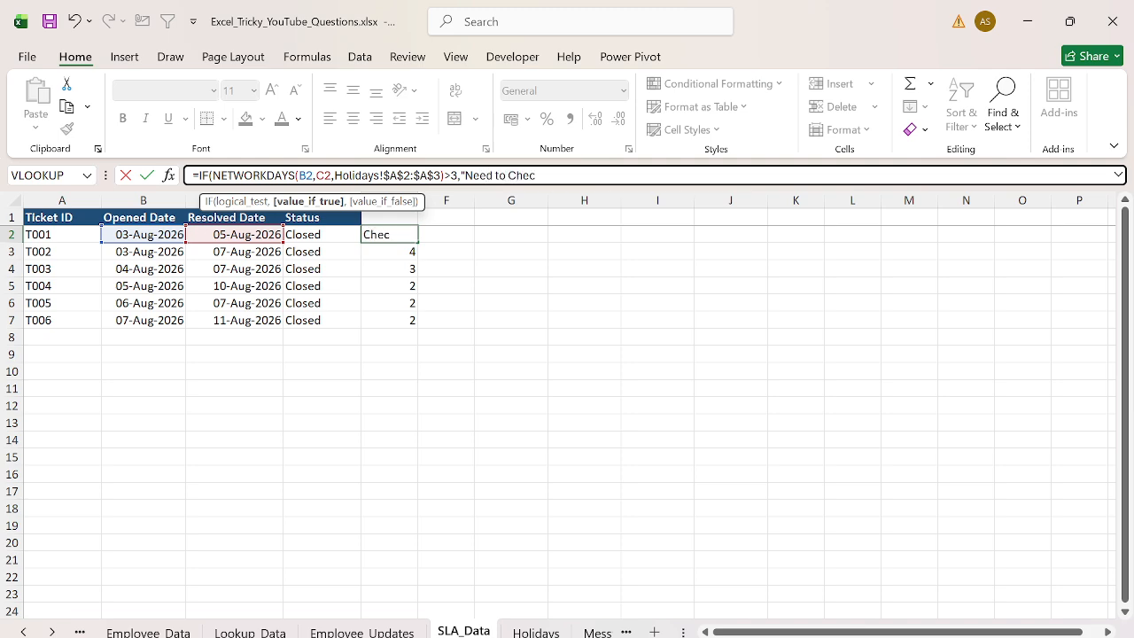
pyautogui.write('k","')
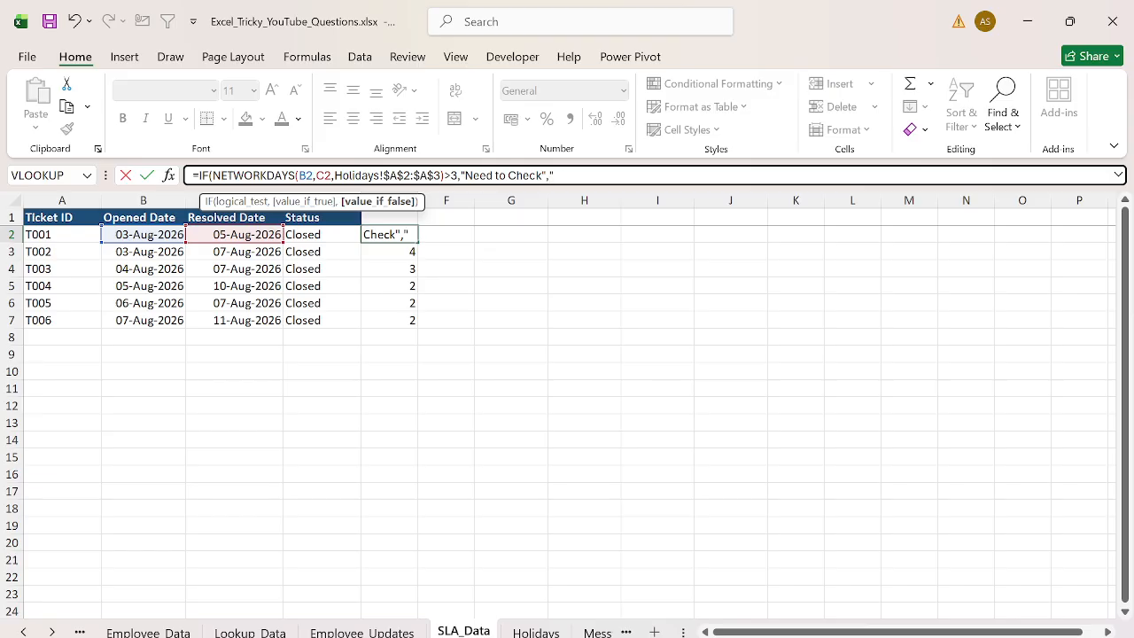
pyautogui.write('Ok")')
pyautogui.press('Return')
# - Fill the IF formula from E2 down to E7
pyautogui.press('Up')
pyautogui.hotkey('ctrl', 'shift', 'Down')
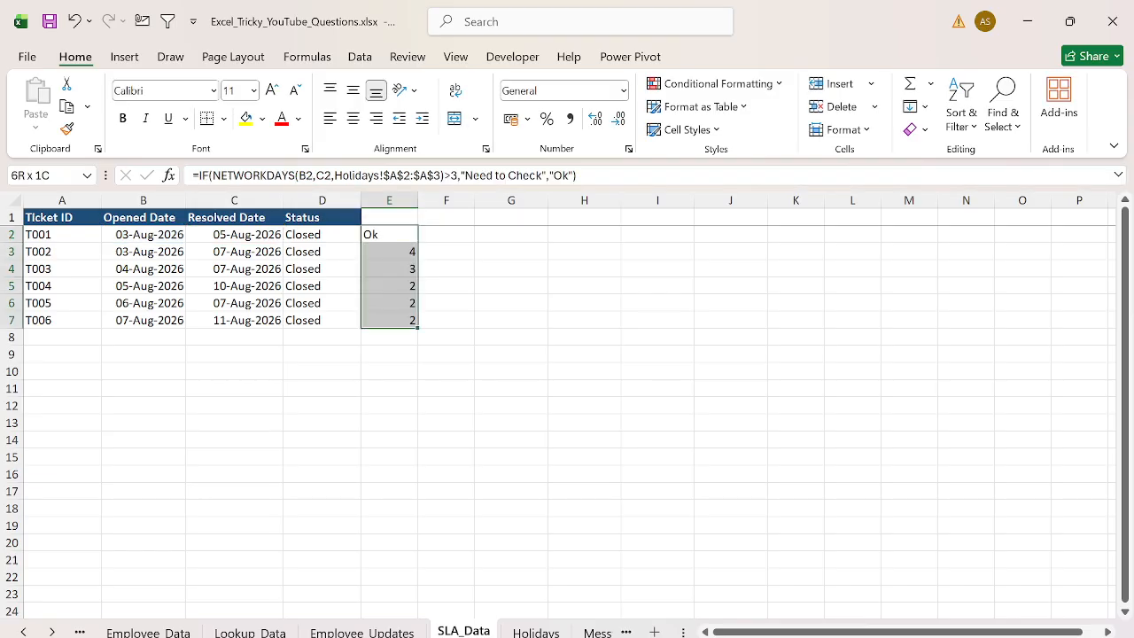
pyautogui.hotkey('ctrl', 'd')
# - Copy the E2 formula text and paste it into F2 as a visible reference
pyautogui.press('F2')
pyautogui.hotkey('shift', 'Home')
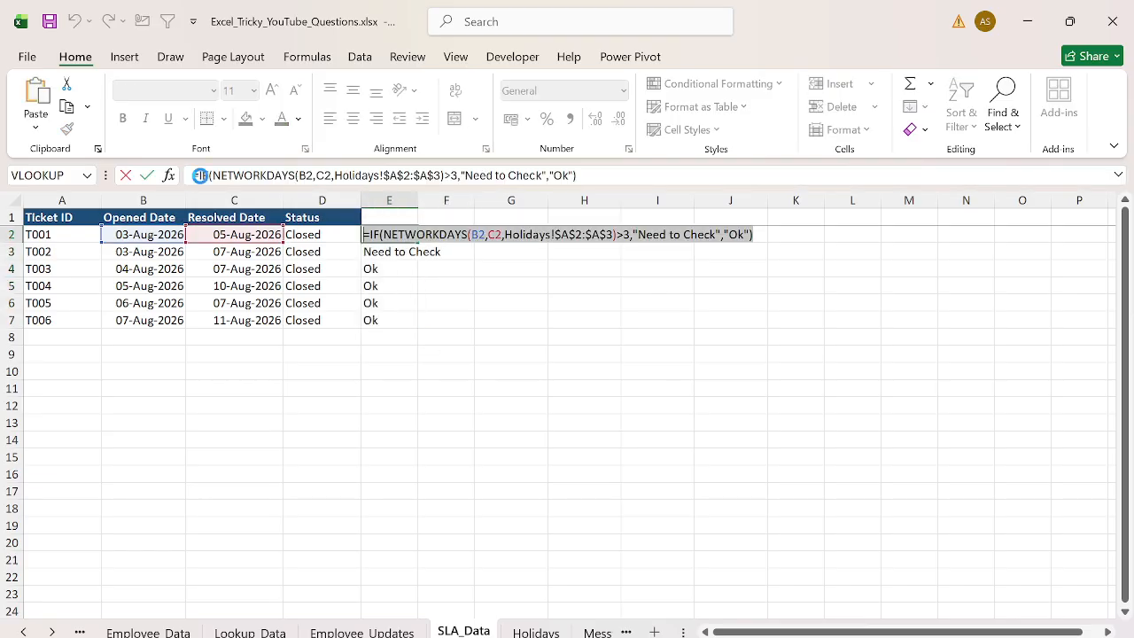
pyautogui.press('Return')
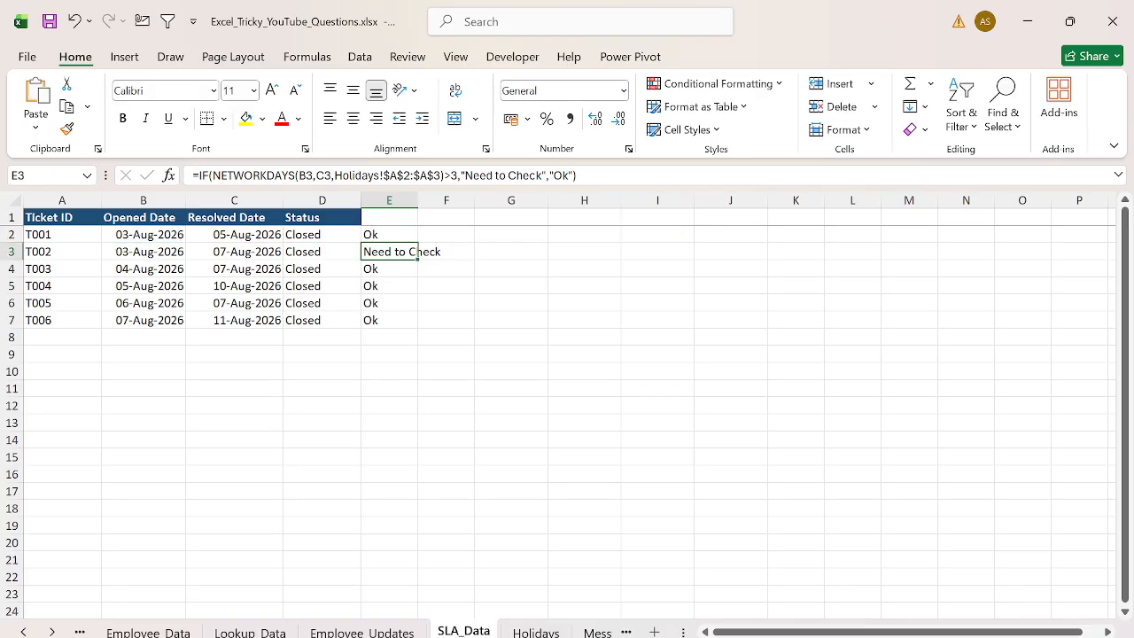
pyautogui.press('Up')
pyautogui.press('Right')
pyautogui.hotkey('ctrl', 'v')
pyautogui.press('Return')
# - Autofit the width of column E
pyautogui.press('Left')
pyautogui.hotkey('ctrl', 'space')
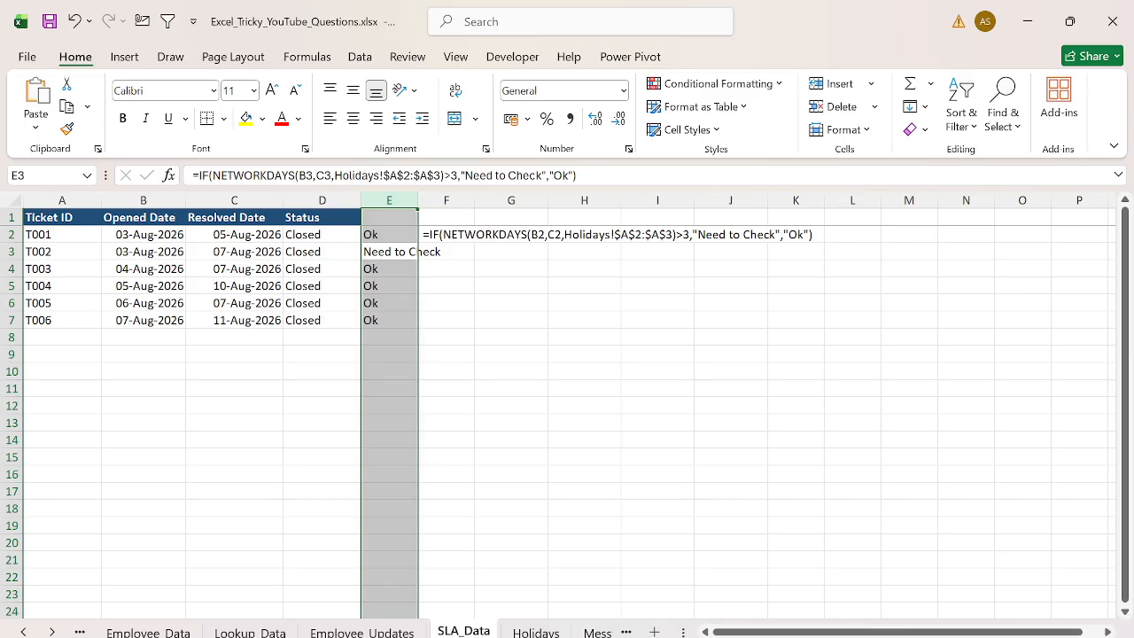
pyautogui.hotkey('alt', 'h')
pyautogui.press('o')
pyautogui.press('i')
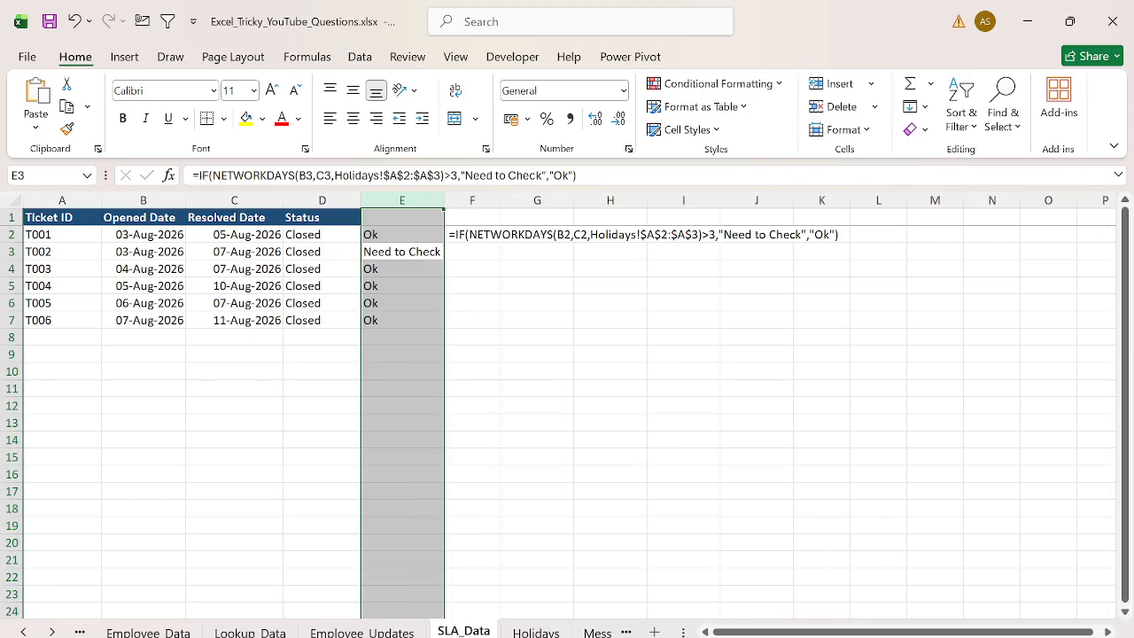
# - Review the Messy Text Extraction challenge on the Questions sheet
pyautogui.hotkey('ctrl', 'Left')
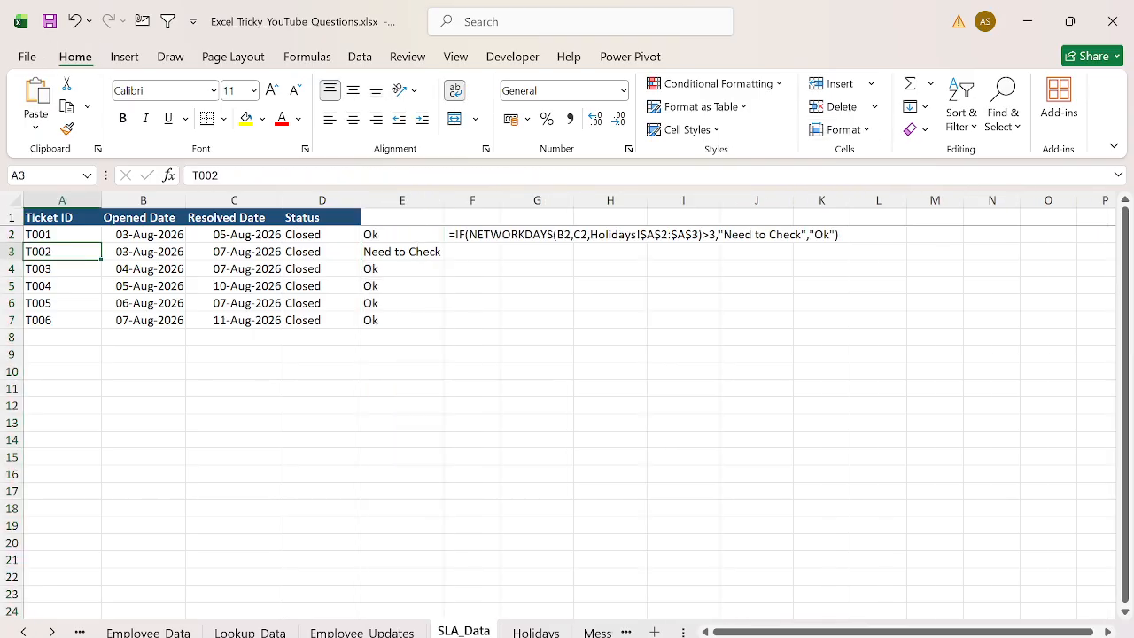
pyautogui.hotkey('ctrl', 'Right')
pyautogui.press('Left')
pyautogui.press('Left')
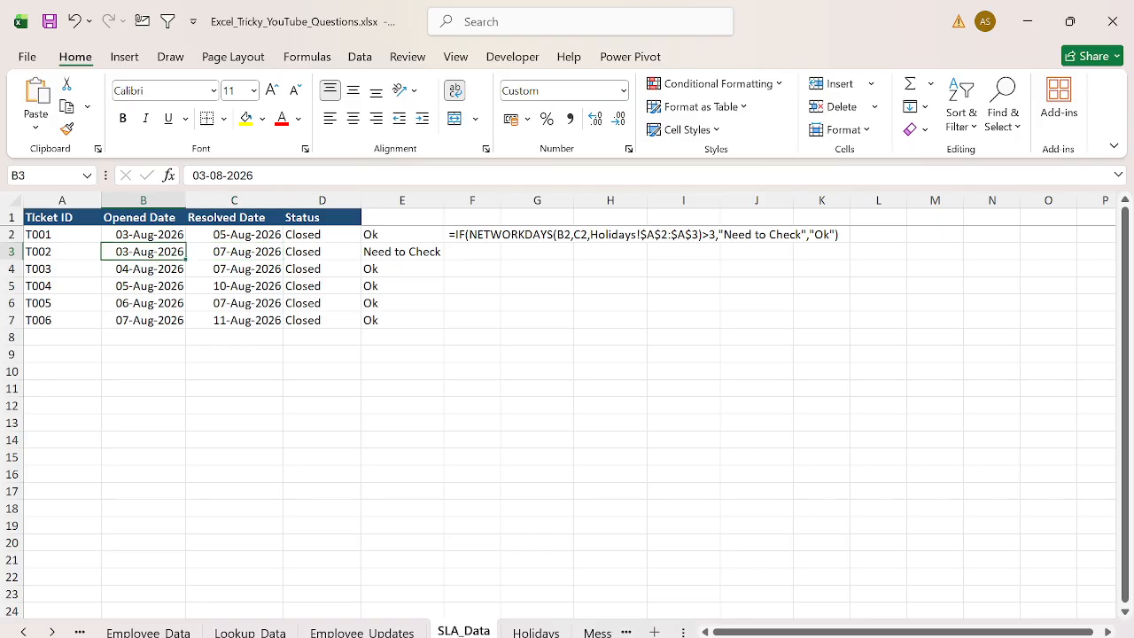
pyautogui.press('Right')
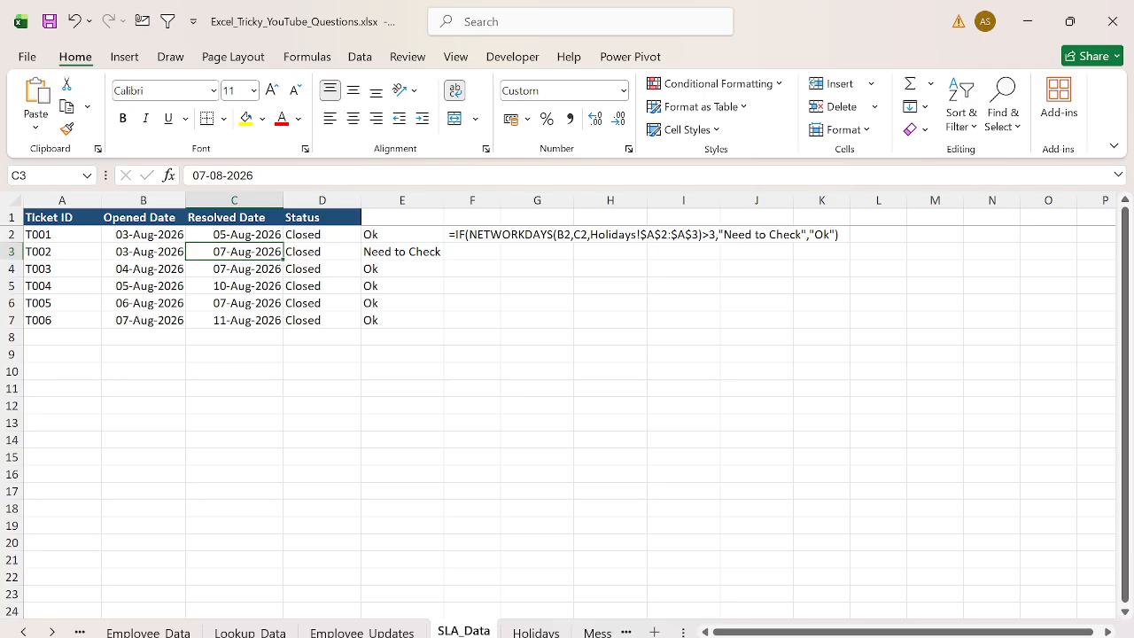
pyautogui.press('Home')
pyautogui.hotkey('ctrl', 'pageup')
pyautogui.hotkey('ctrl', 'pageup')
pyautogui.hotkey('ctrl', 'pageup')
pyautogui.hotkey('ctrl', 'pageup')
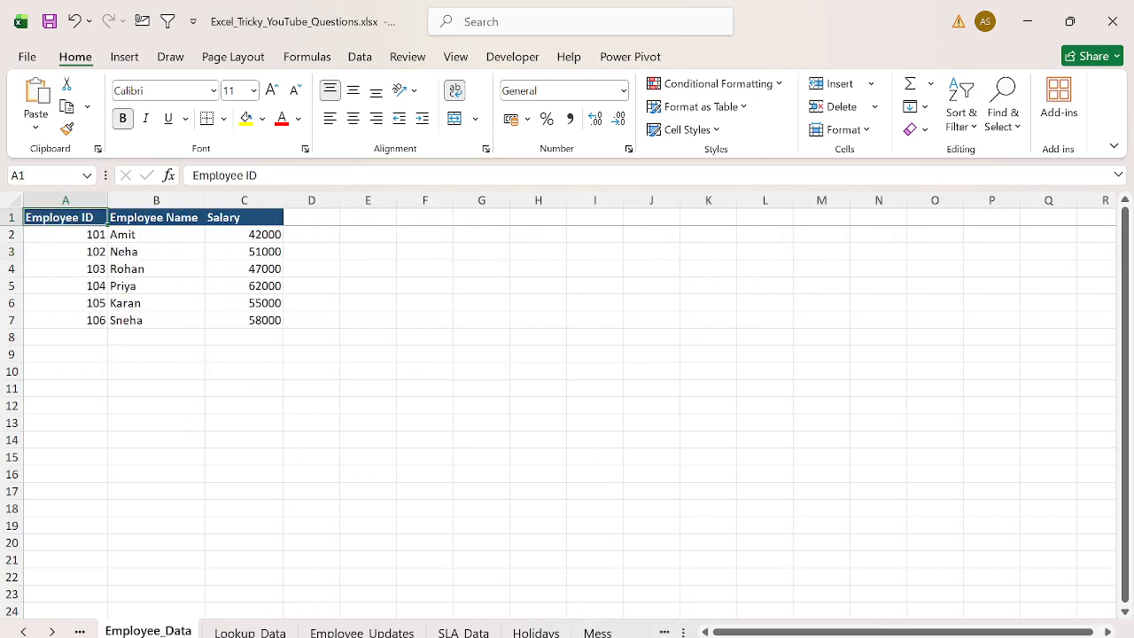
pyautogui.press('Down')
pyautogui.press('Down')
pyautogui.press('Down')
pyautogui.press('Down')
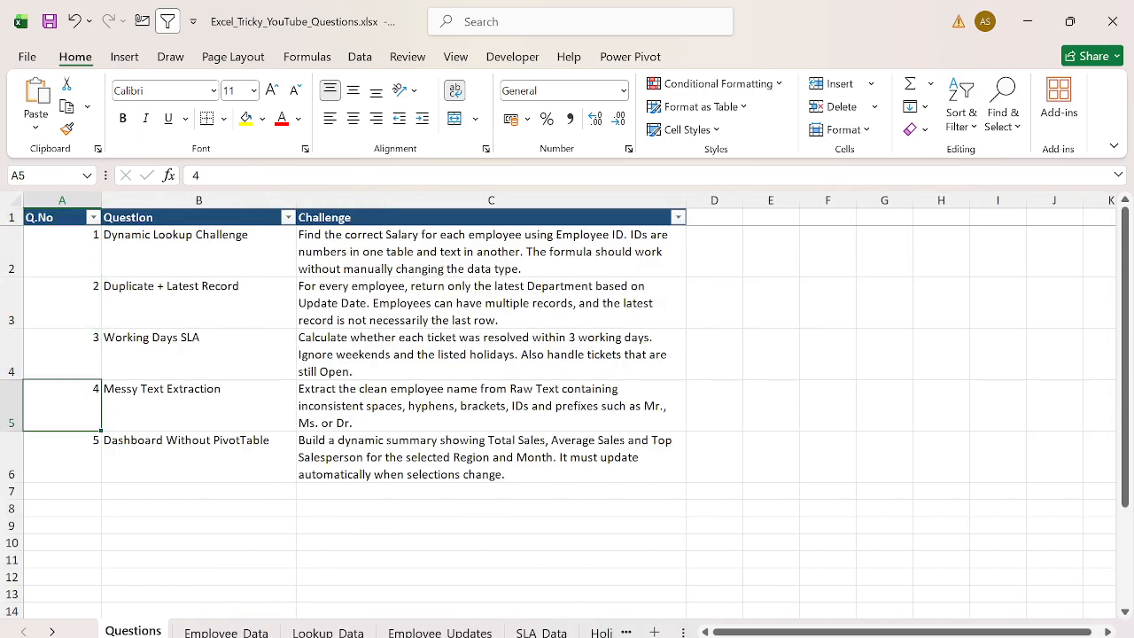
pyautogui.hotkey('shift', 'Right')
pyautogui.hotkey('shift', 'Right')
# - Clear the sample text in B2:B7 on the Messy_Text sheet
pyautogui.hotkey('ctrl', 'pagedown')
pyautogui.hotkey('ctrl', 'pagedown')
pyautogui.hotkey('ctrl', 'pagedown')
pyautogui.hotkey('ctrl', 'pagedown')
pyautogui.hotkey('ctrl', 'pagedown')
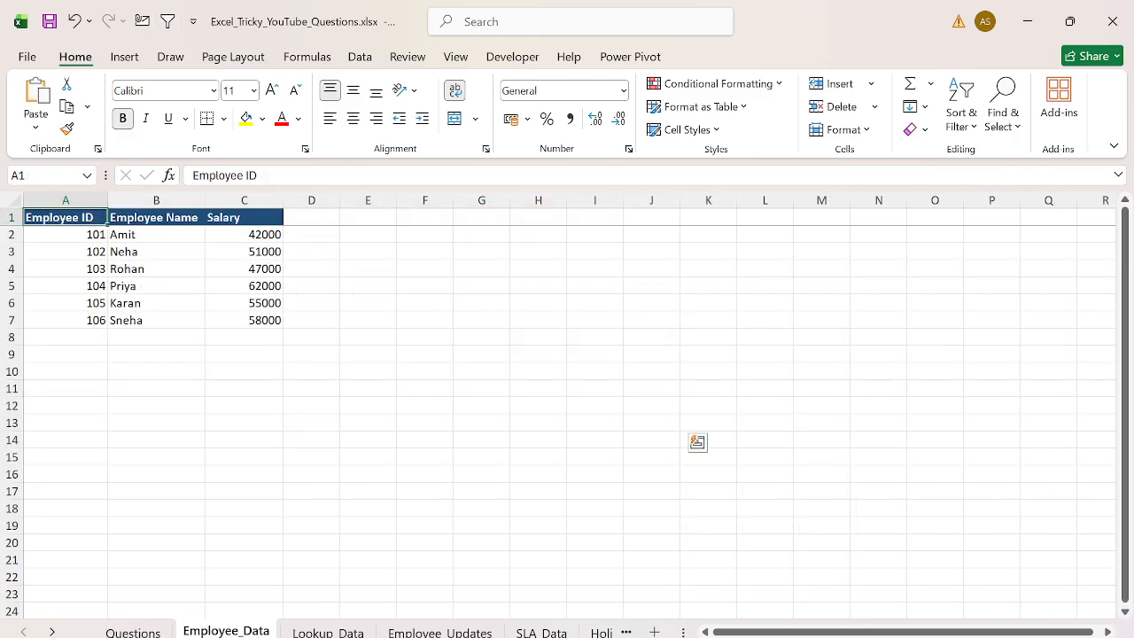
pyautogui.hotkey('ctrl', 'pagedown')
pyautogui.press('Up')
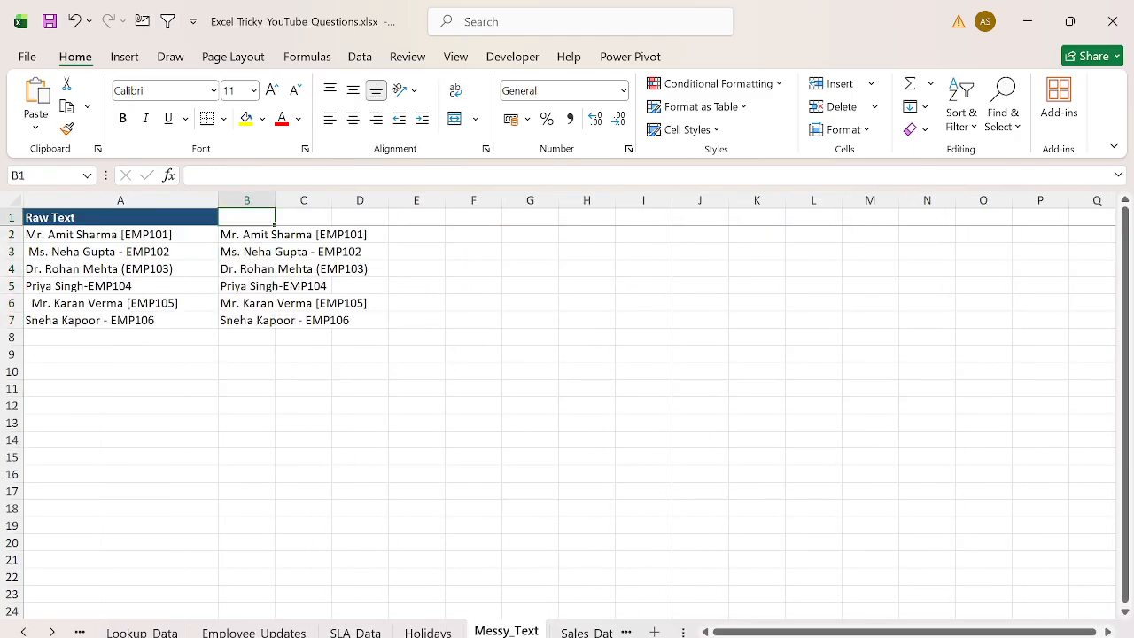
pyautogui.press('Down')
pyautogui.hotkey('ctrl', 'shift', 'Down')
pyautogui.press('Delete')
pyautogui.hotkey('ctrl', 'Home')
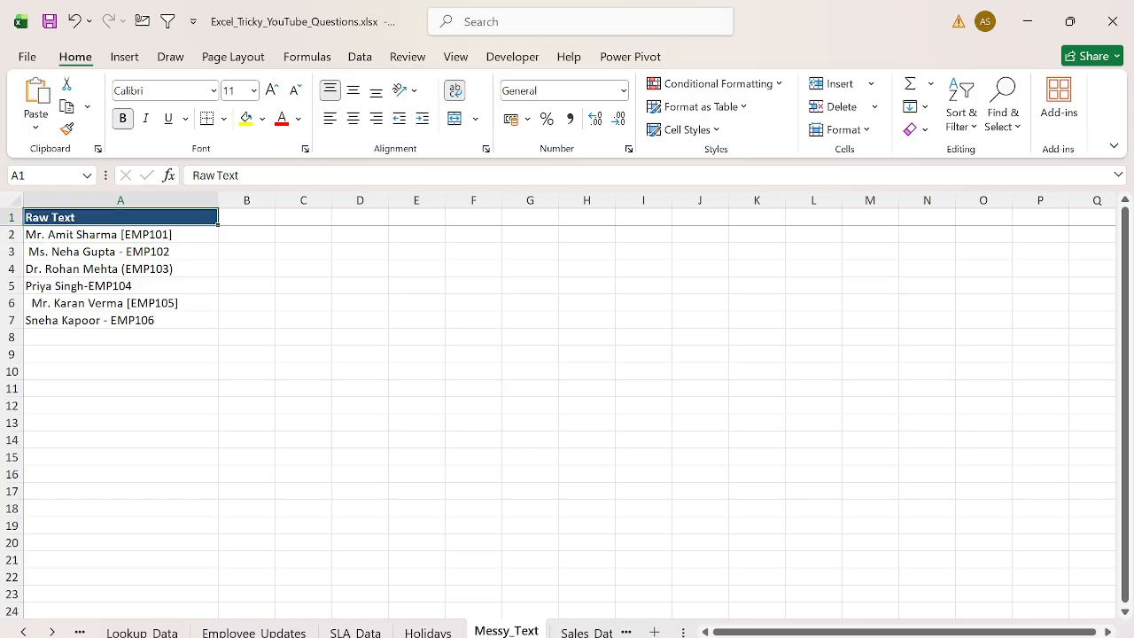
# - Add the headers Empname in C1 and Empid in D1
pyautogui.hotkey('ctrl', 'space')
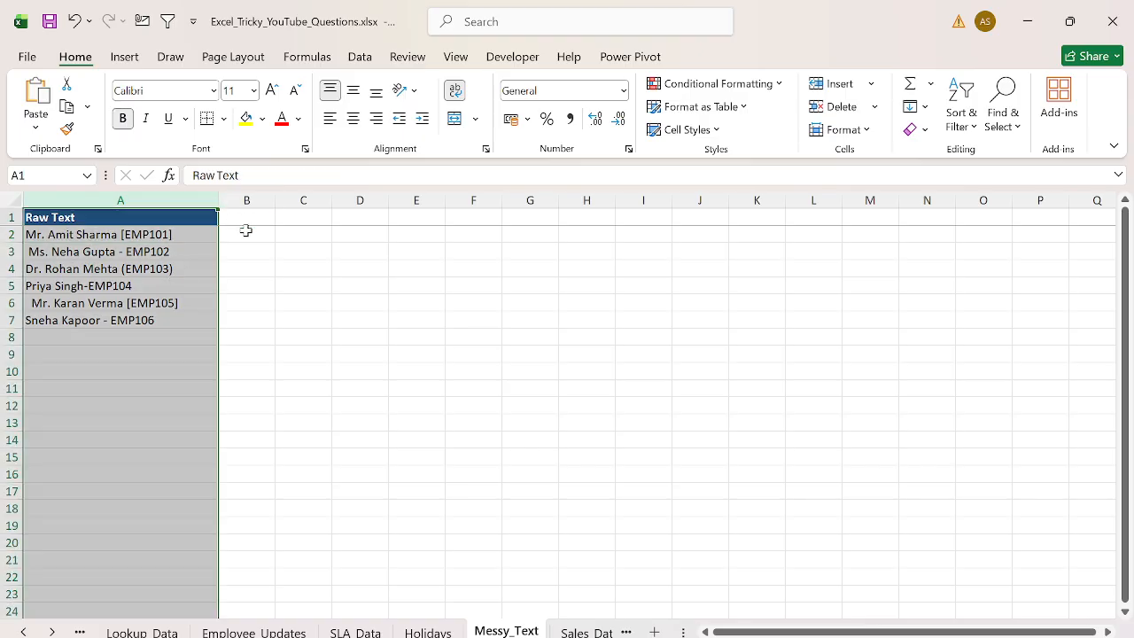
pyautogui.click(163, 235)
pyautogui.hotkey('ctrl', 'shift', 'Down')
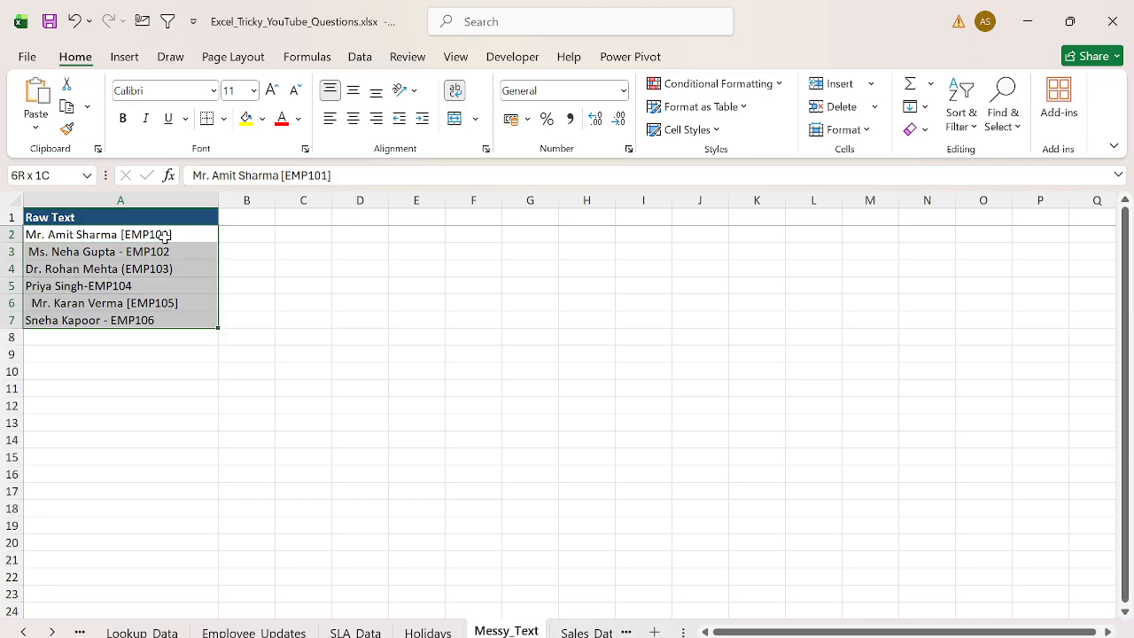
pyautogui.press('Right')
pyautogui.press('Right')
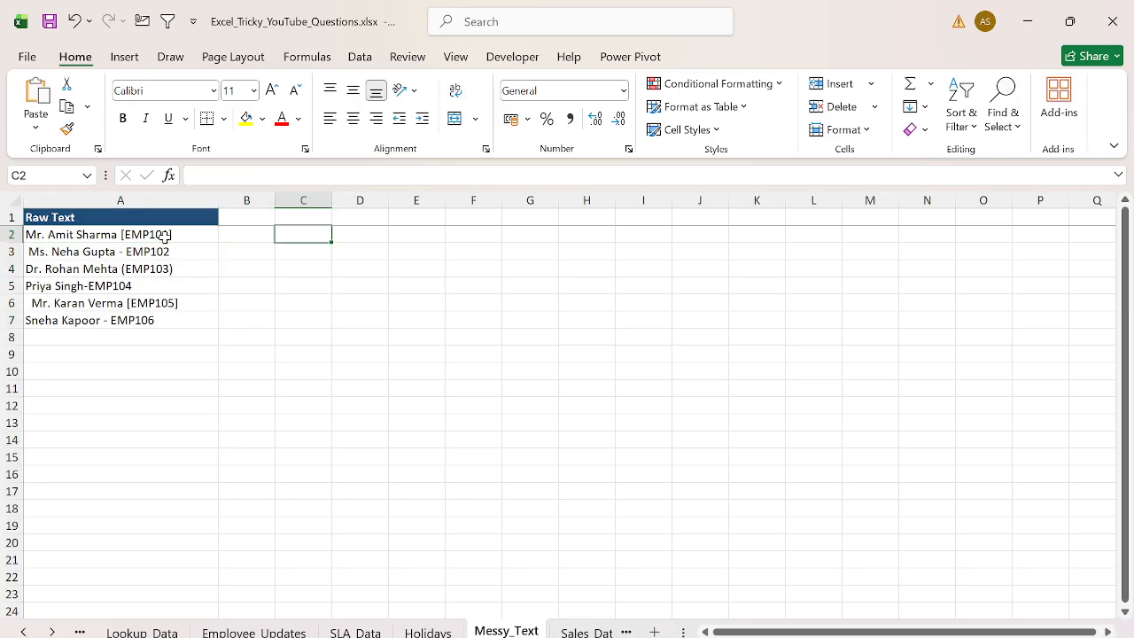
pyautogui.press('Up')
pyautogui.press('Left')
pyautogui.press('Right')
pyautogui.write('Empname')
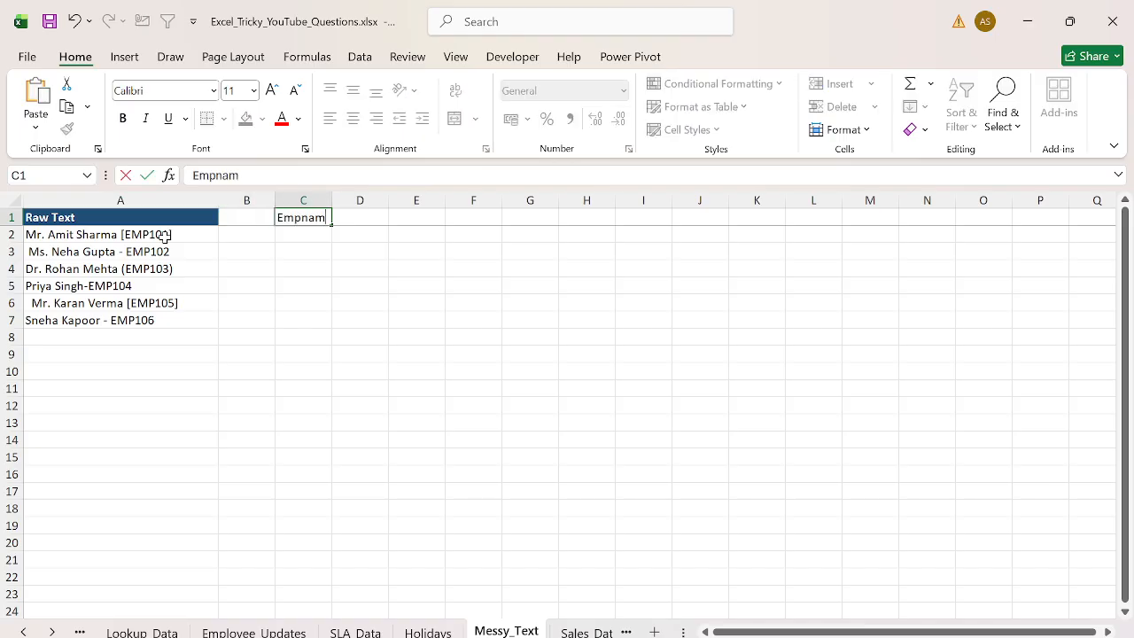
pyautogui.press('Tab')
pyautogui.write('Empid')
pyautogui.press('Return')
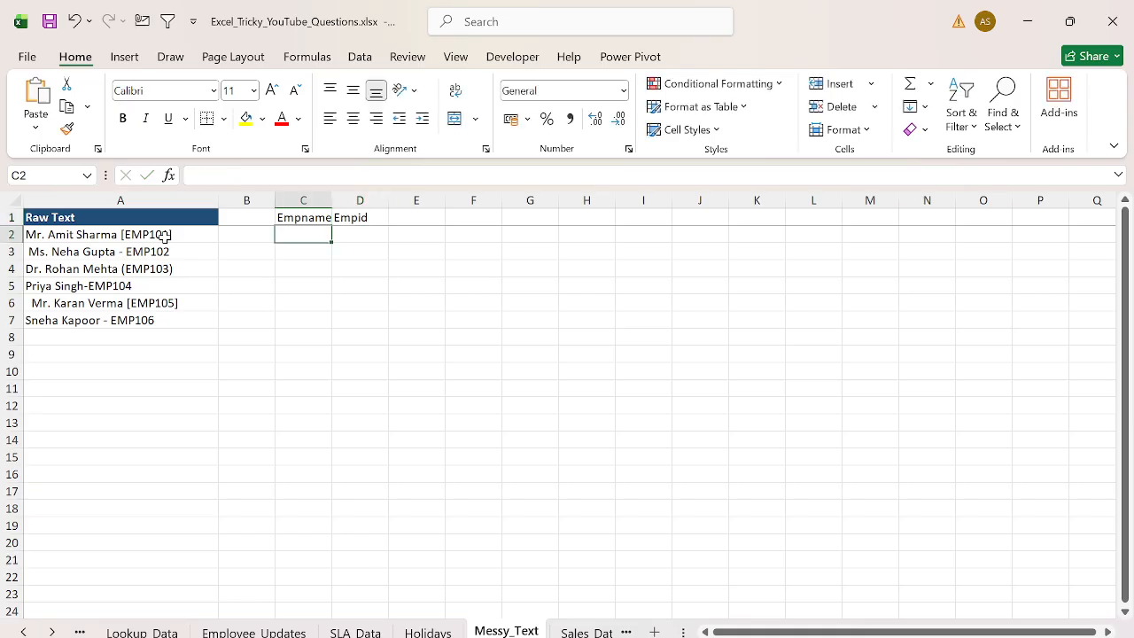
# - Insert a new column C and give it the header Clean Data
pyautogui.hotkey('ctrl', 'shift', 'Down')
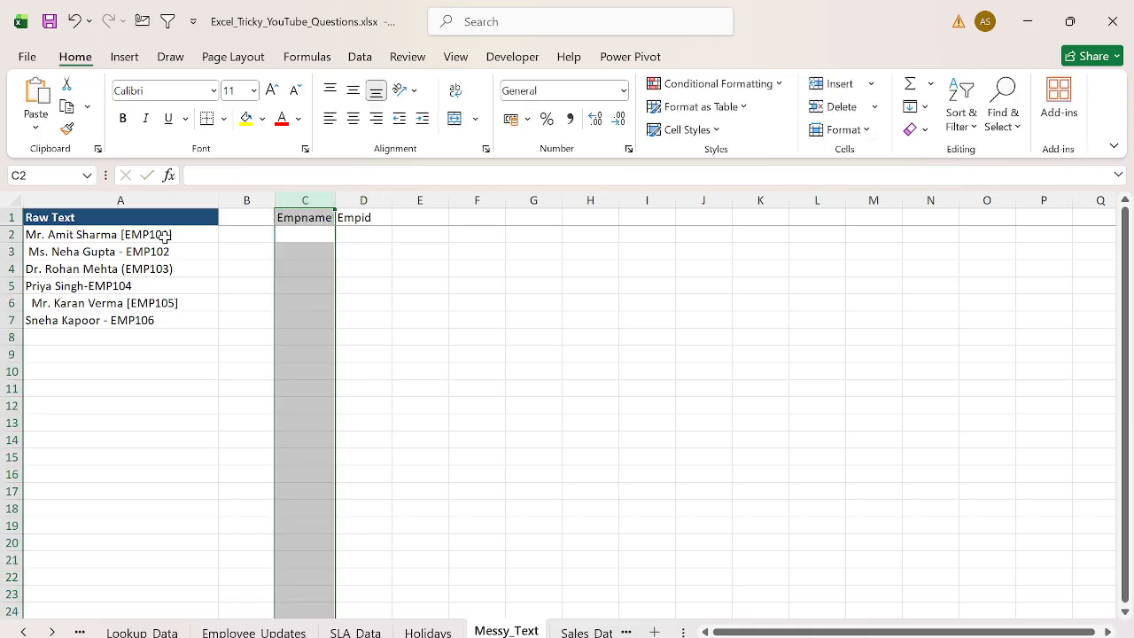
pyautogui.press('Left')
pyautogui.press('Up')
pyautogui.press('Right')
pyautogui.hotkey('ctrl', 'space')
pyautogui.hotkey('ctrl', 'shift', '+')
pyautogui.press('Left')
pyautogui.press('Right')
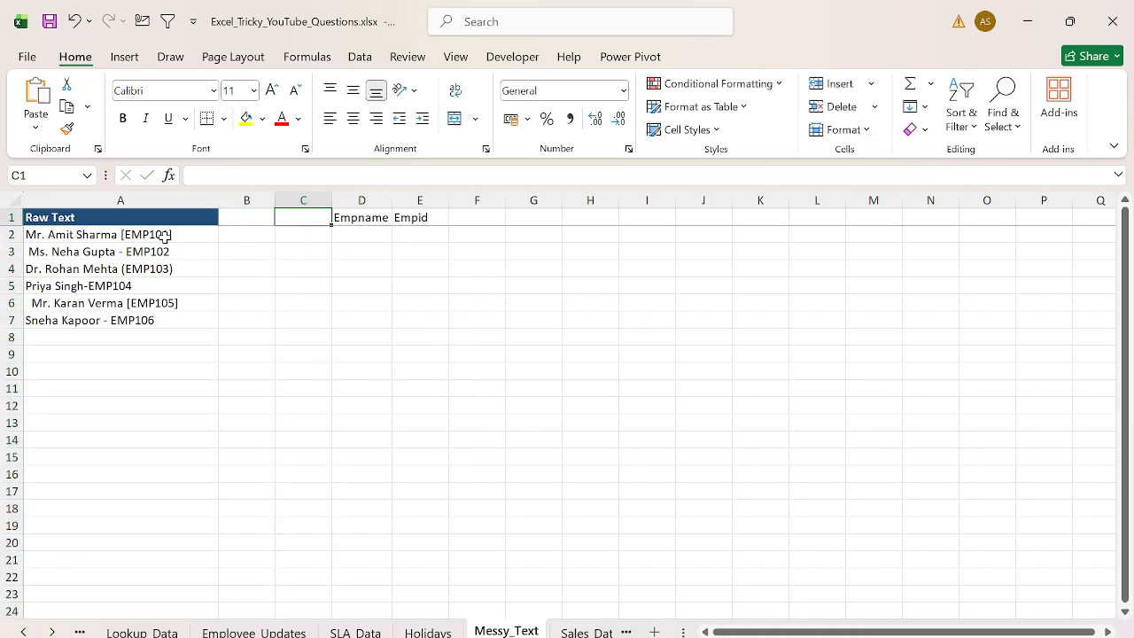
pyautogui.write('Clean Data')
pyautogui.press('Return')
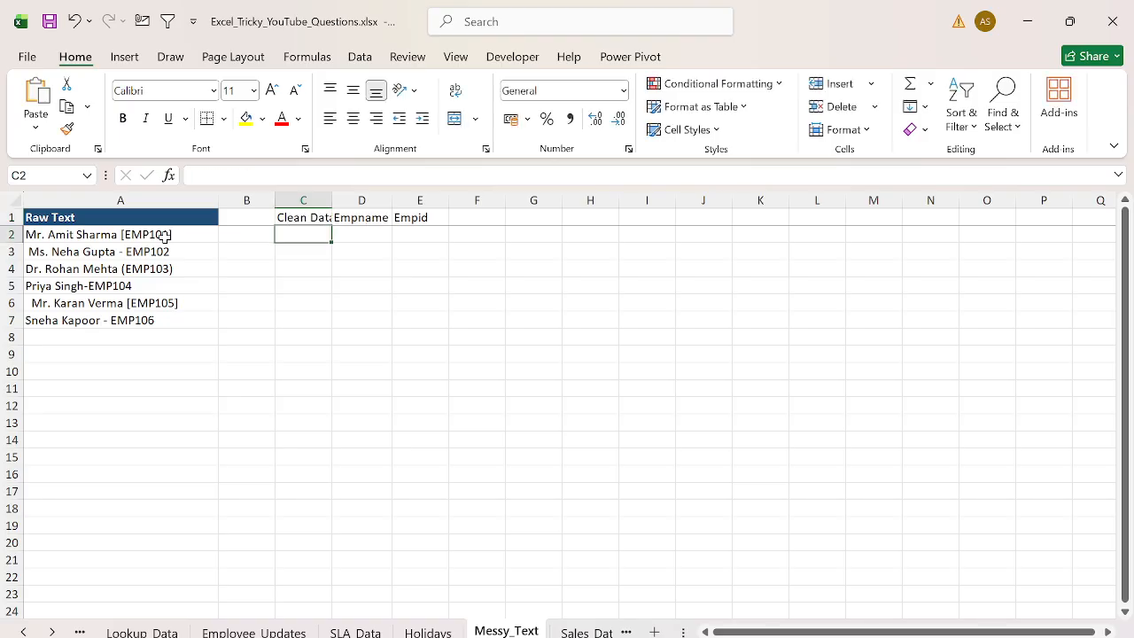
# - Autofit column C and enter =TRIM(A2) in C2 to clean the raw text
pyautogui.hotkey('ctrl', 'space')
pyautogui.hotkey('alt', 'h')
pyautogui.press('o')
pyautogui.press('i')
pyautogui.press('Left')
pyautogui.press('Right')
pyautogui.write('=')
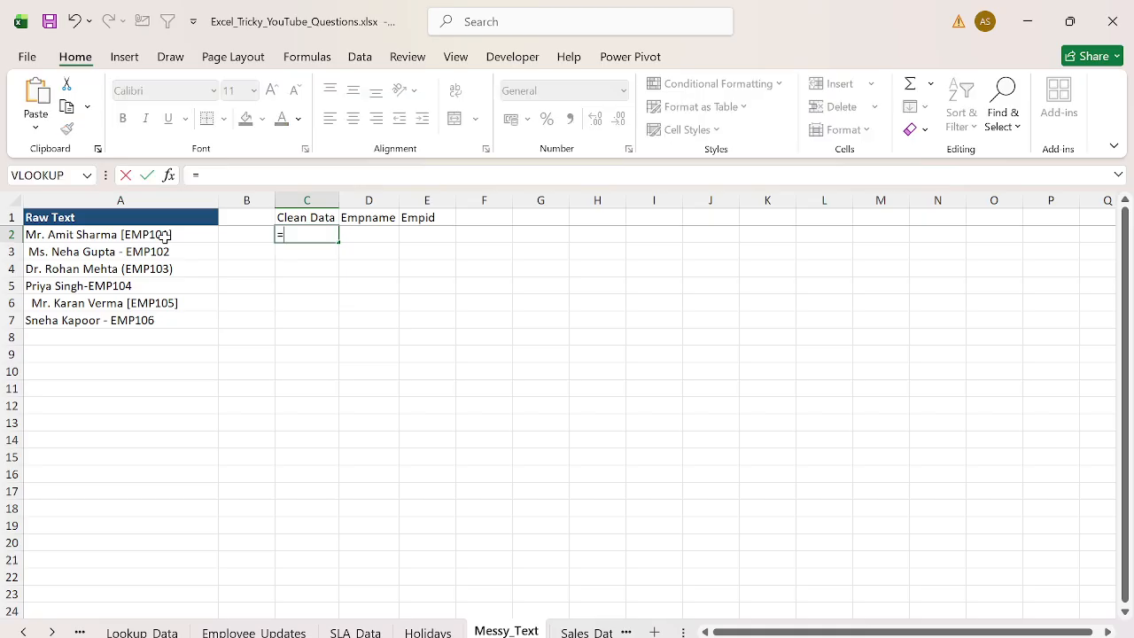
pyautogui.write('tri')
pyautogui.press('Tab')
pyautogui.press('Left')
pyautogui.press('Left')
pyautogui.press('Return')
# - Fill the TRIM formula from C2 down to C7 and autofit column C
pyautogui.hotkey('ctrl', 'Left')
pyautogui.hotkey('ctrl', 'Down')
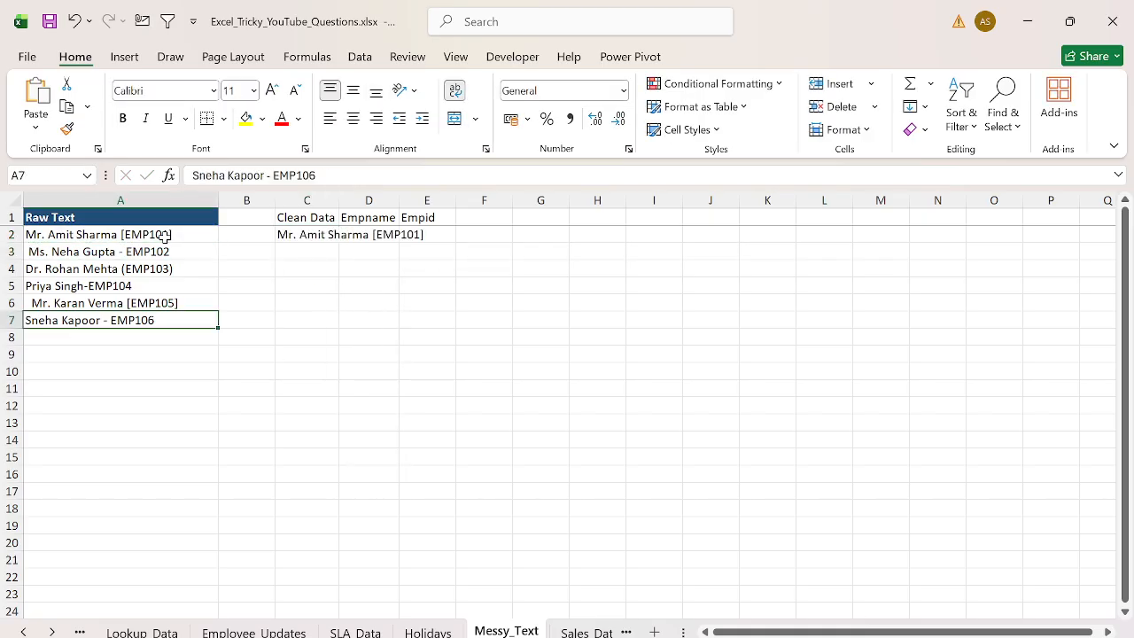
pyautogui.hotkey('ctrl', 'shift', 'Right')
pyautogui.press('Right')
pyautogui.press('Right')
pyautogui.hotkey('ctrl', 'shift', 'Up')
pyautogui.hotkey('ctrl', 'd')
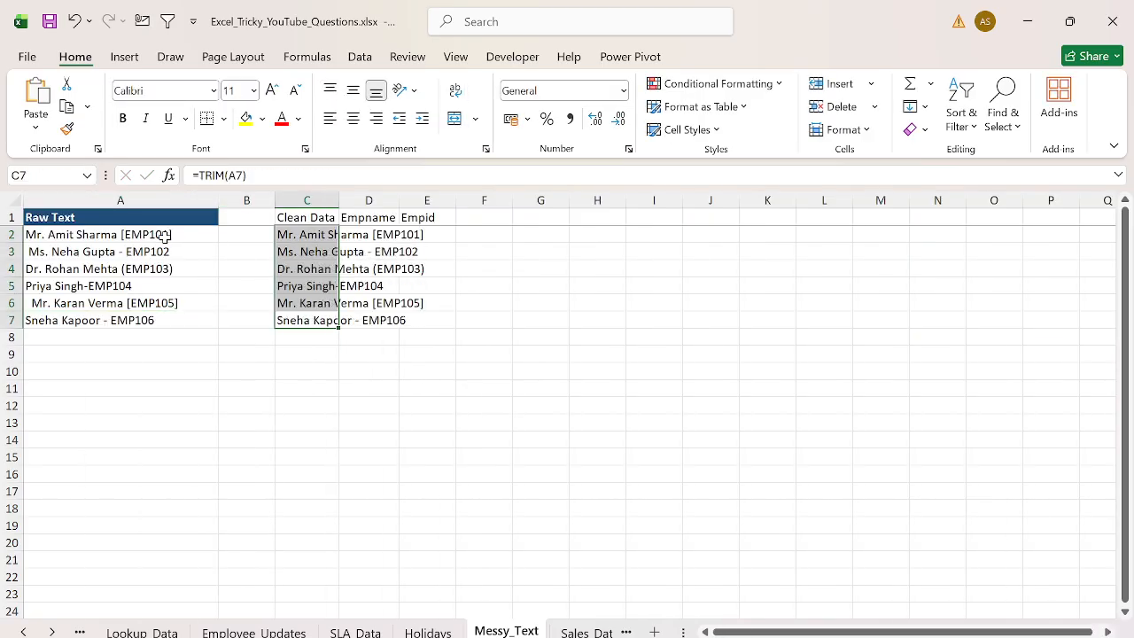
pyautogui.hotkey('alt', 'h')
pyautogui.press('o')
pyautogui.press('i')
pyautogui.hotkey('ctrl', 'Up')
pyautogui.press('Down')
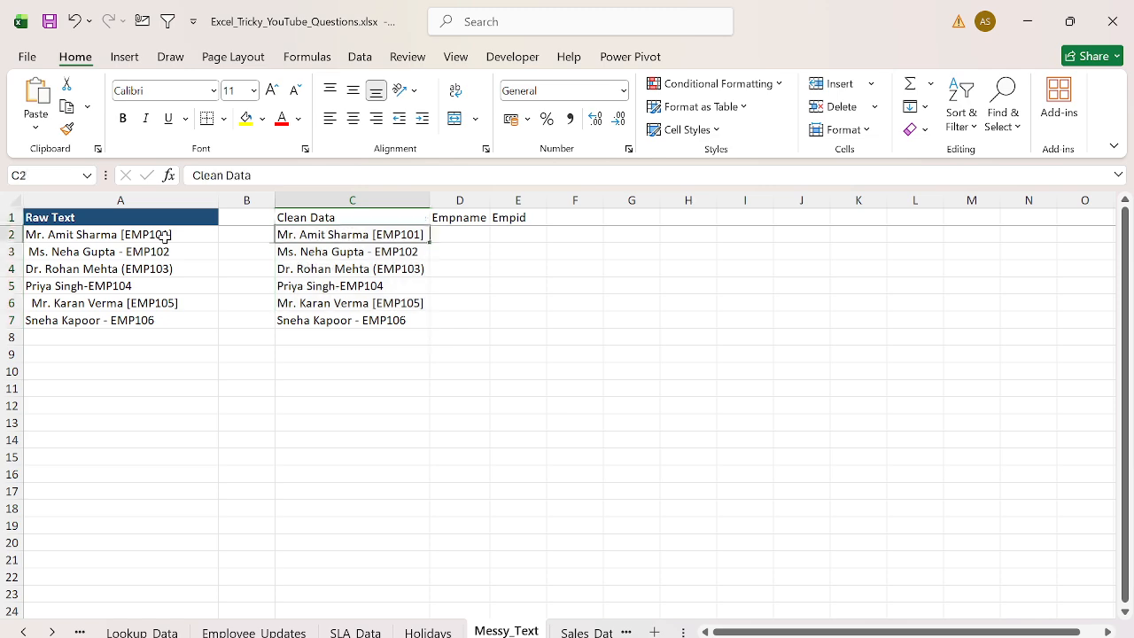
pyautogui.press('Right')
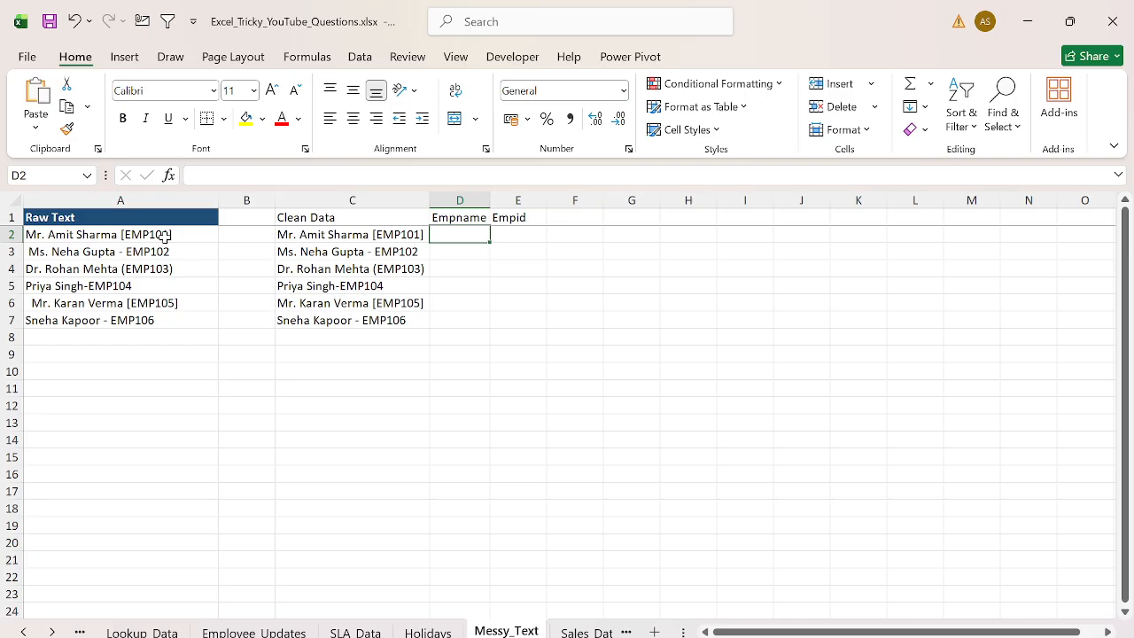
# - Enter =FIND("EMP",C2) in D2 to locate the employee ID position
pyautogui.write('=mi')
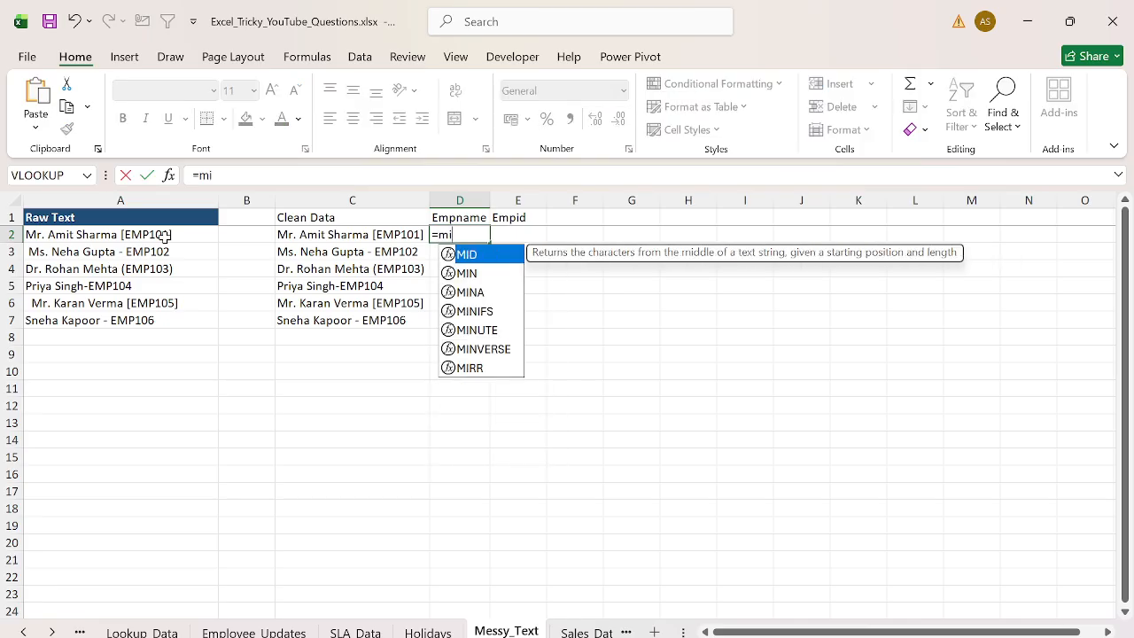
pyautogui.press('BackSpace')
pyautogui.press('BackSpace')
pyautogui.write('fin')
pyautogui.press('Tab')
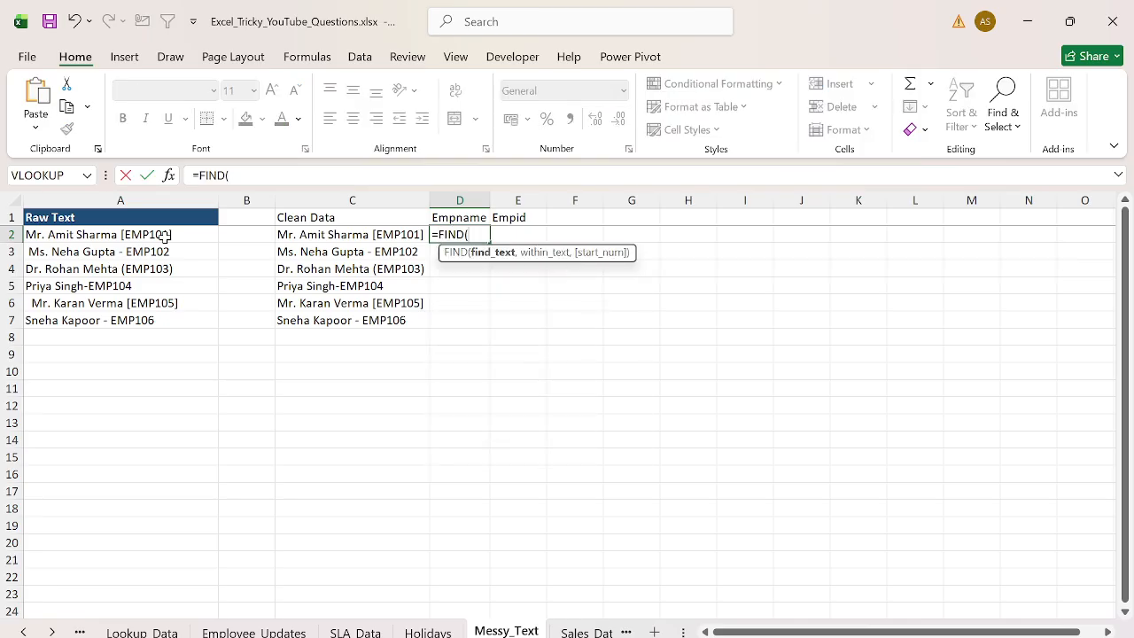
pyautogui.write('"EMP')
pyautogui.write(',C2')
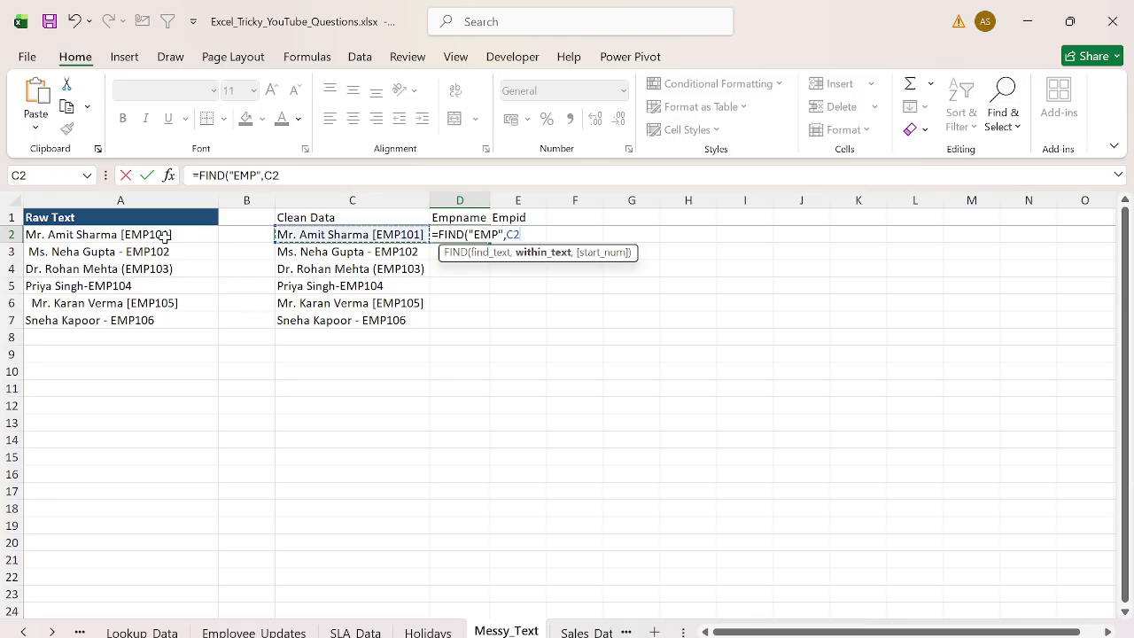
pyautogui.press('Return')
# - Fill the FIND formula from D2 down to D7
pyautogui.press('Left')
pyautogui.hotkey('ctrl', 'Down')
pyautogui.press('Right')
pyautogui.hotkey('ctrl', 'shift', 'Up')
pyautogui.hotkey('ctrl', 'd')
pyautogui.hotkey('ctrl', 'Up')
pyautogui.press('Down')
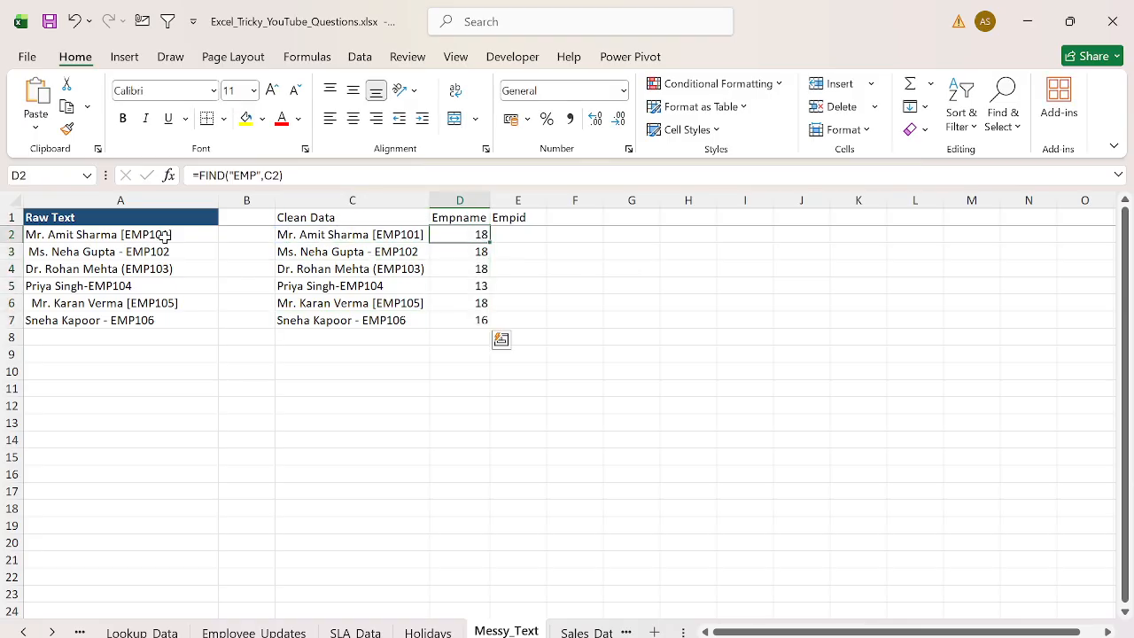
# - Change D2's formula to =LEN(C2)-FIND("EMP",C2) and fill it down to D7
pyautogui.click(284, 176)
pyautogui.press('Home')
pyautogui.press('Right')
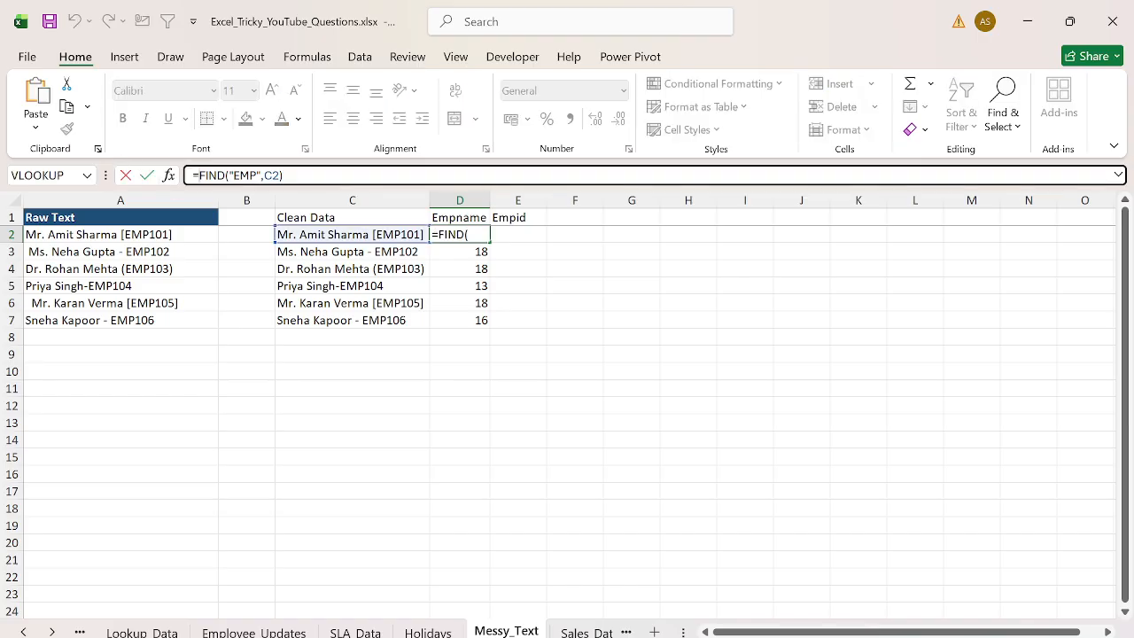
pyautogui.write('LEN(')
pyautogui.click(352, 234)
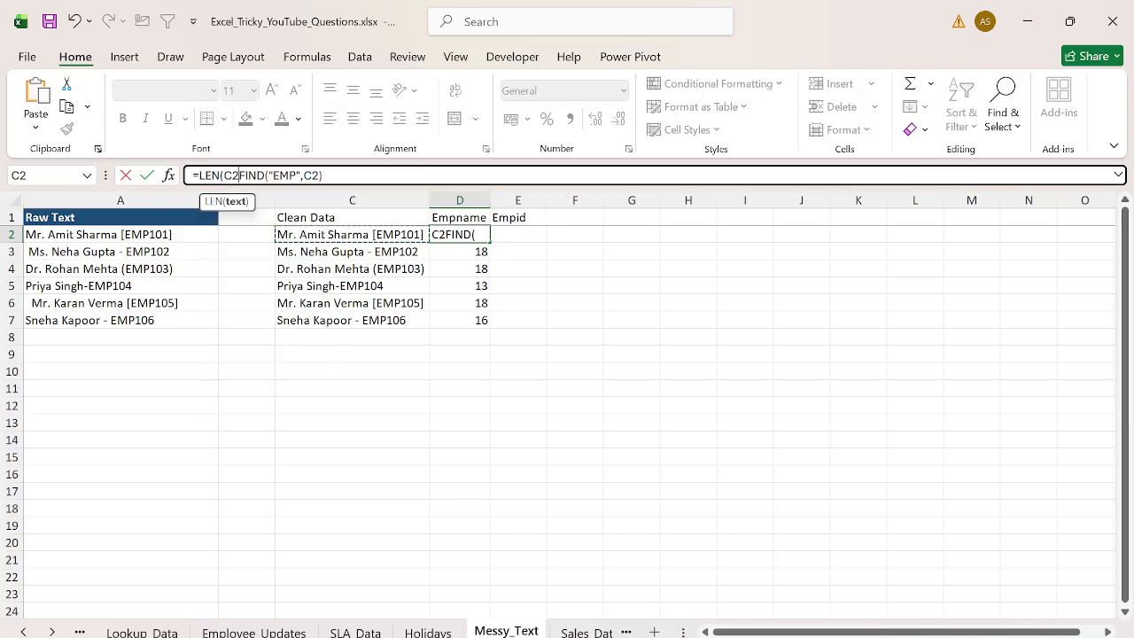
pyautogui.write(')-')
pyautogui.press('Return')
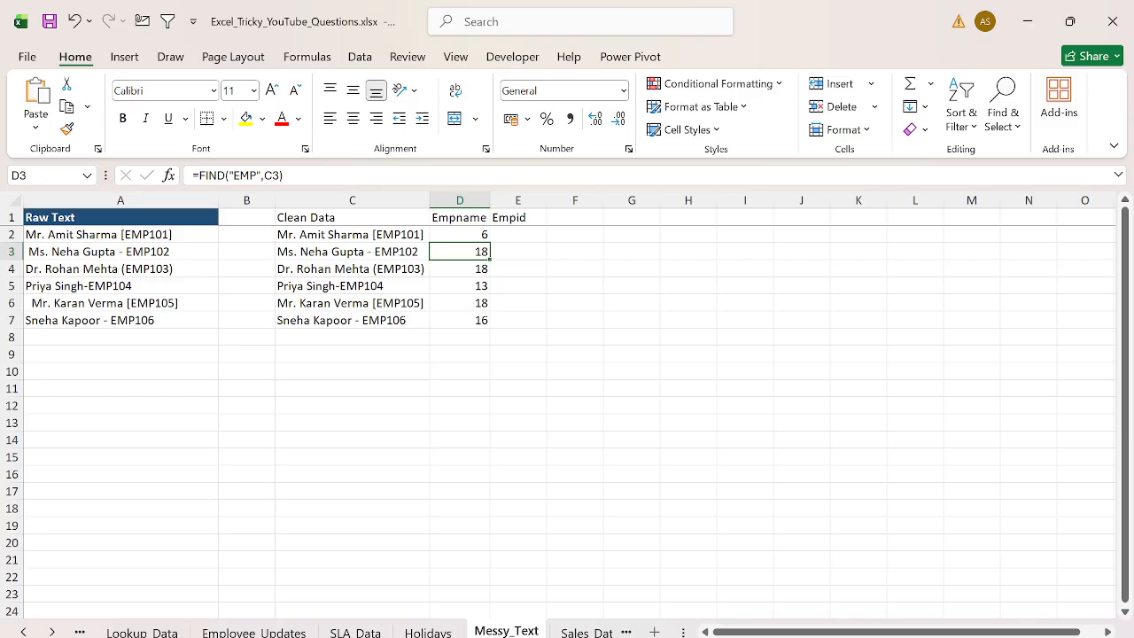
pyautogui.press('Up')
pyautogui.hotkey('ctrl', 'shift', 'Down')
pyautogui.hotkey('ctrl', 'd')
pyautogui.click(460, 234)
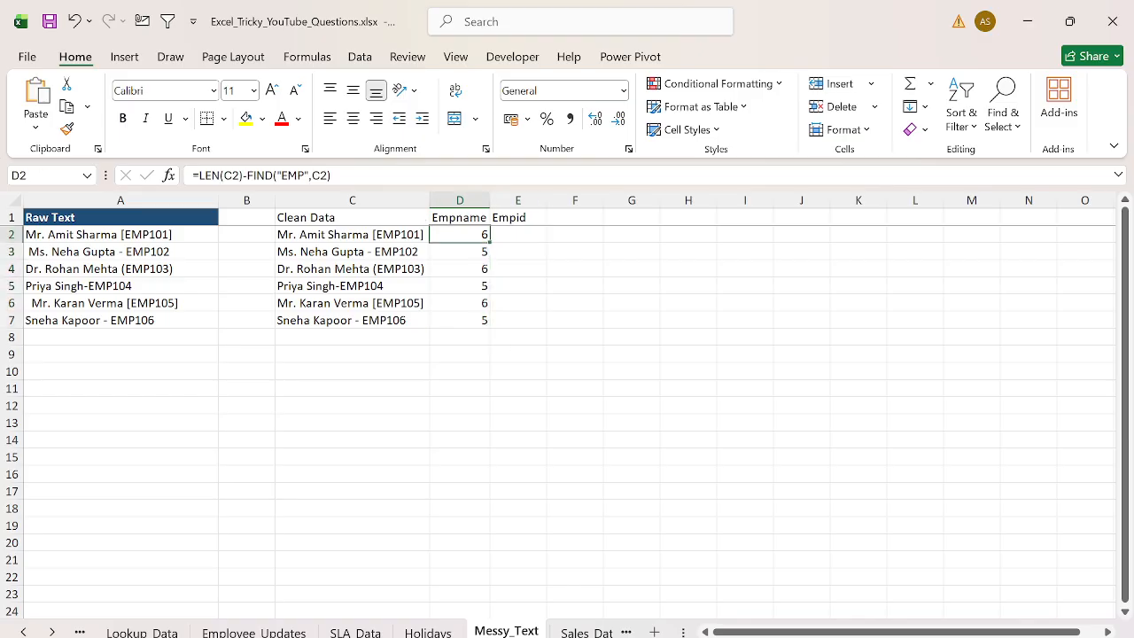
# - Wrap D2's formula in RIGHT with C2 as text, accept the corrected formula, and fill it down to D7
pyautogui.click(204, 175)
pyautogui.write('RIGHT(')
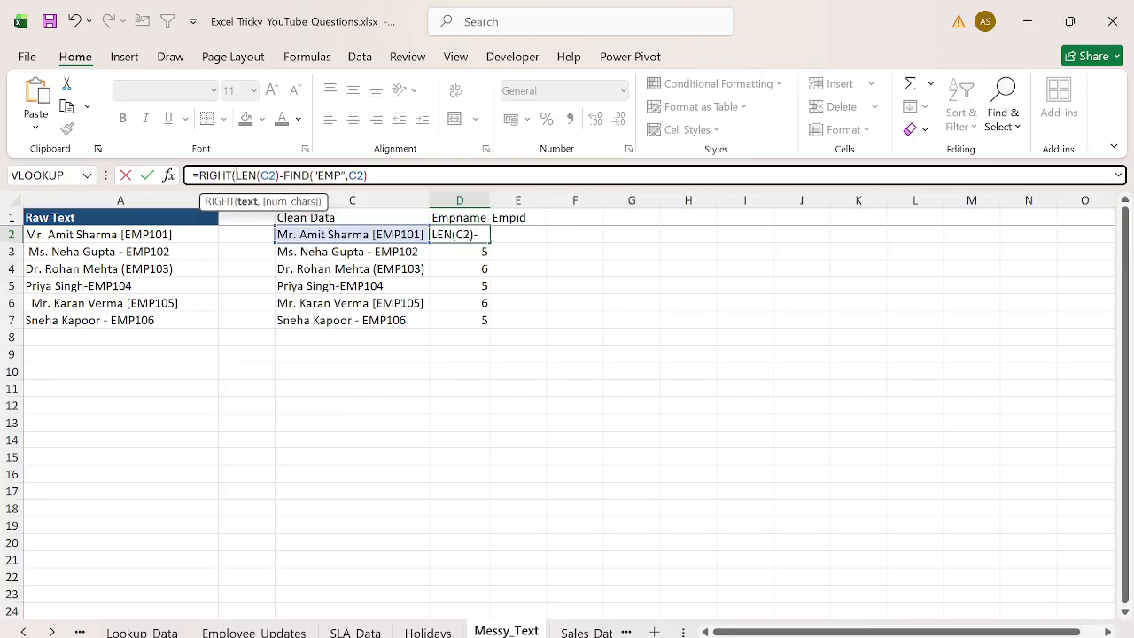
pyautogui.write('C2,')
pyautogui.press('Return')
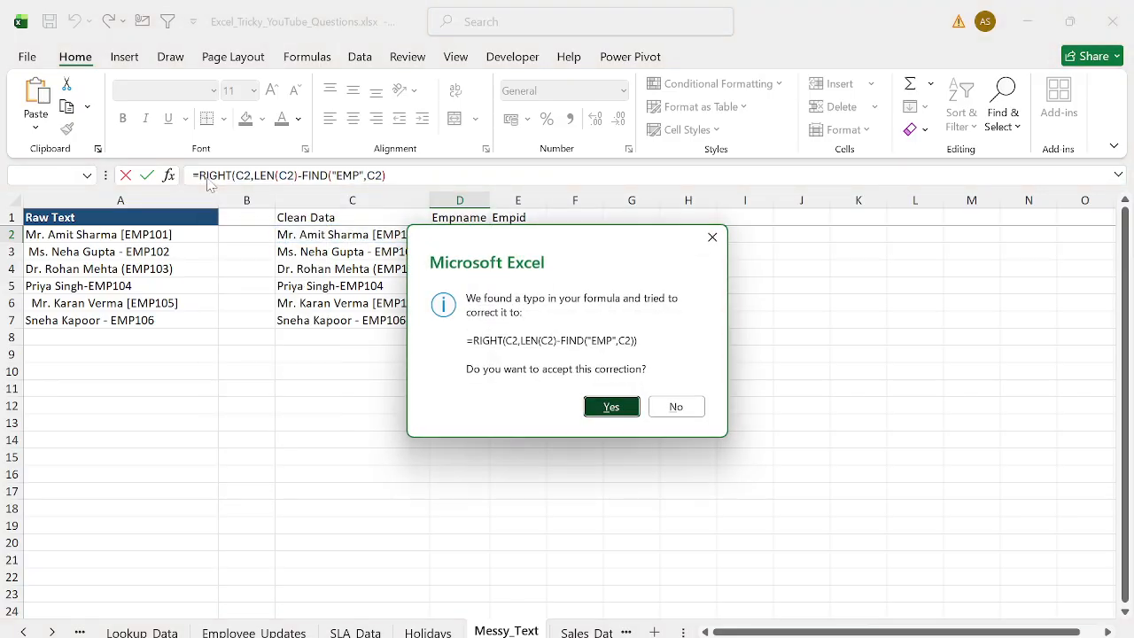
pyautogui.press('Return')
pyautogui.hotkey('ctrl', 'shift', 'Down')
pyautogui.hotkey('ctrl', 'd')
pyautogui.press('Down')
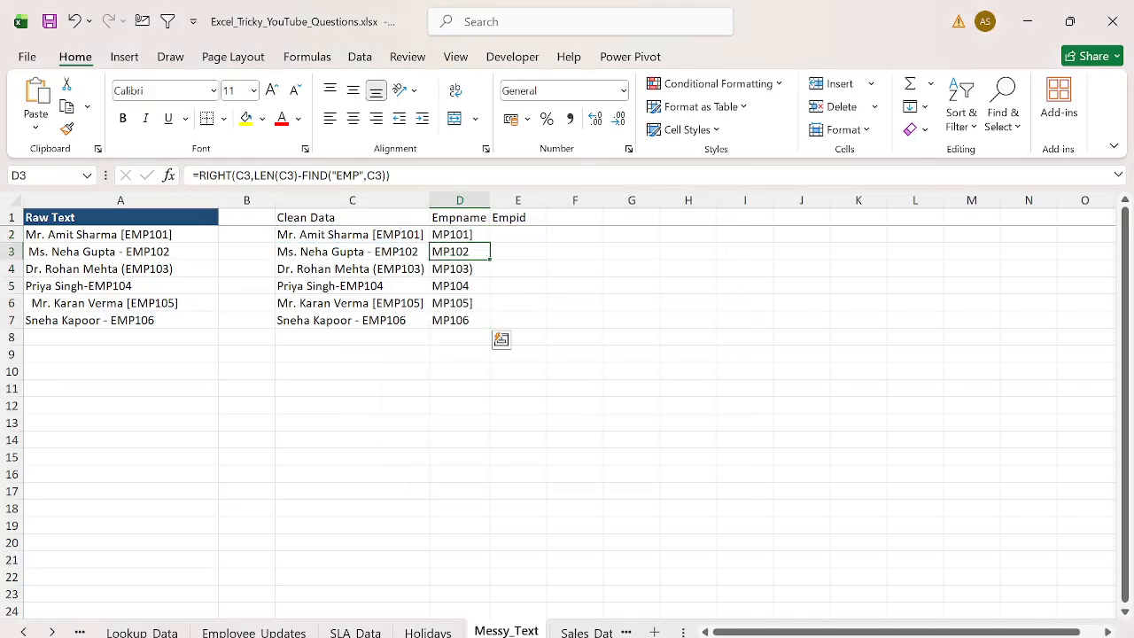
pyautogui.press('Up')
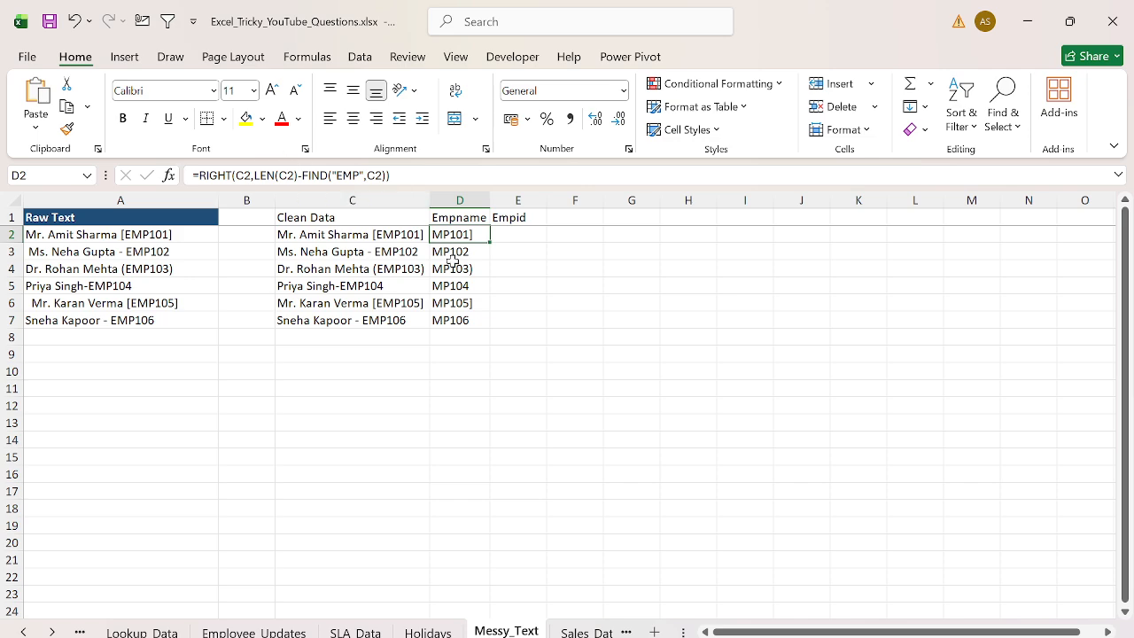
pyautogui.click(407, 177)
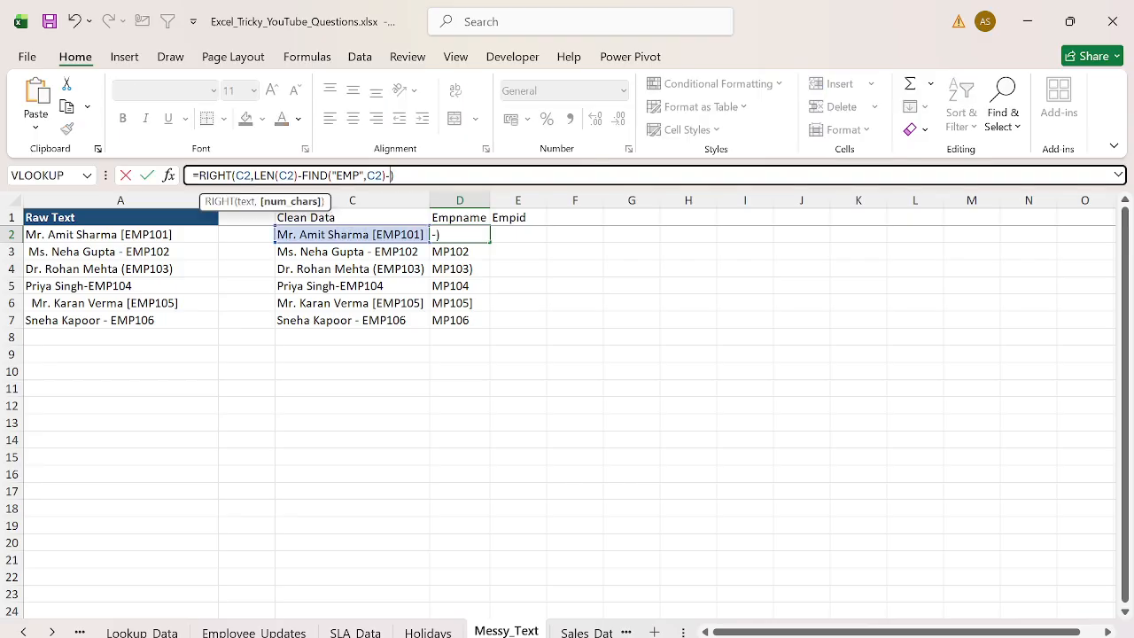
pyautogui.press('Return')
pyautogui.hotkey('ctrl', 'z')
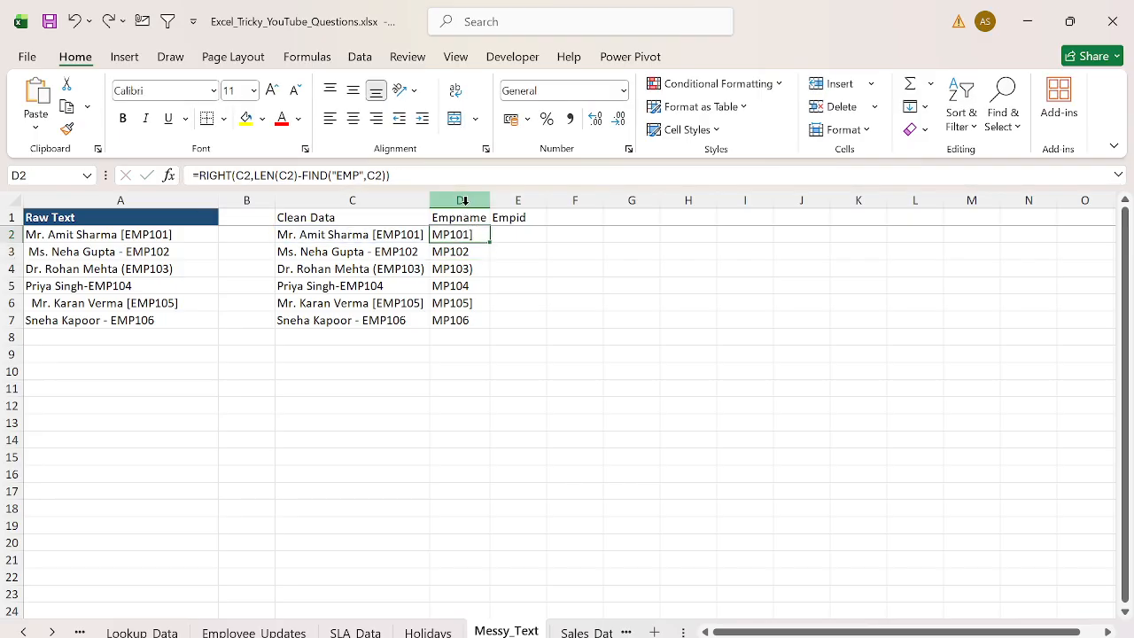
# - Add +1 to the end of D2's RIGHT formula and fill it down to D7
pyautogui.press('F2')
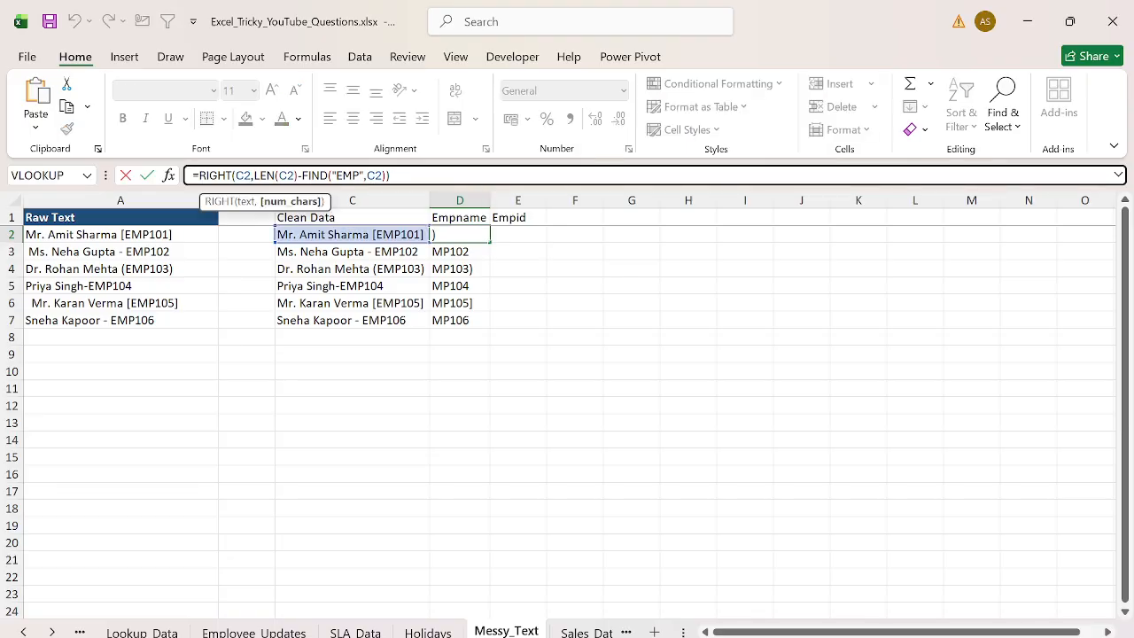
pyautogui.write('+1')
pyautogui.hotkey('ctrl', 'Return')
pyautogui.doubleClick(490, 243)
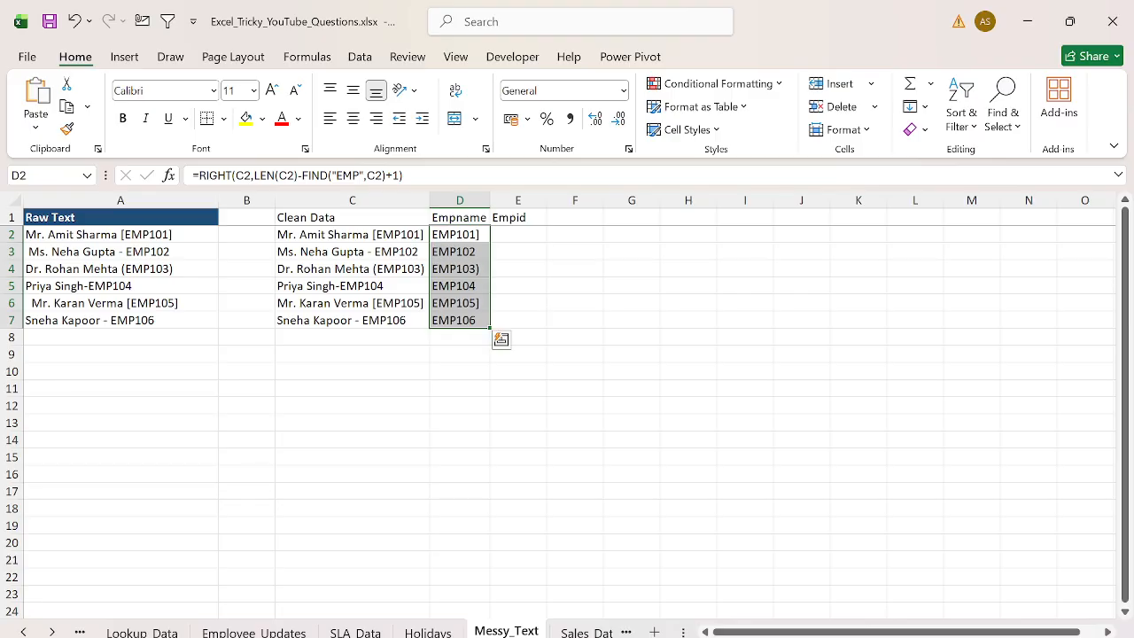
# - Clear D2:D7, re-enter =FIND("EMP",C2) in D2, and fill it down to D7
pyautogui.hotkey('ctrl', 'z')
pyautogui.press('Delete')
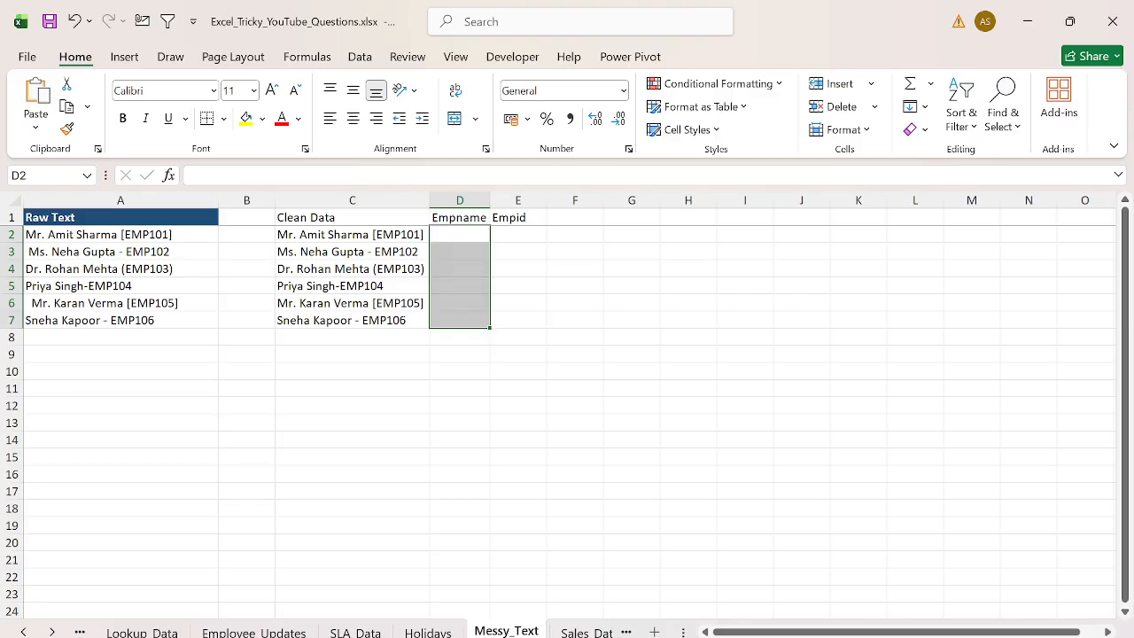
pyautogui.press('Up')
pyautogui.press('Down')
pyautogui.write('=fin')
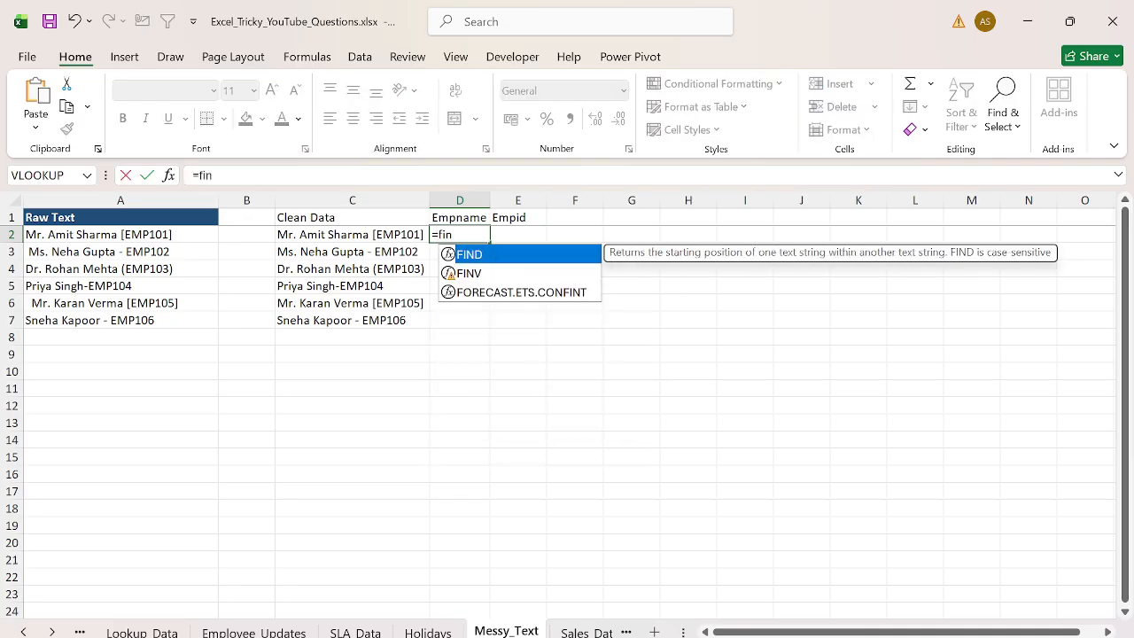
pyautogui.press('Tab')
pyautogui.write('"EMP')
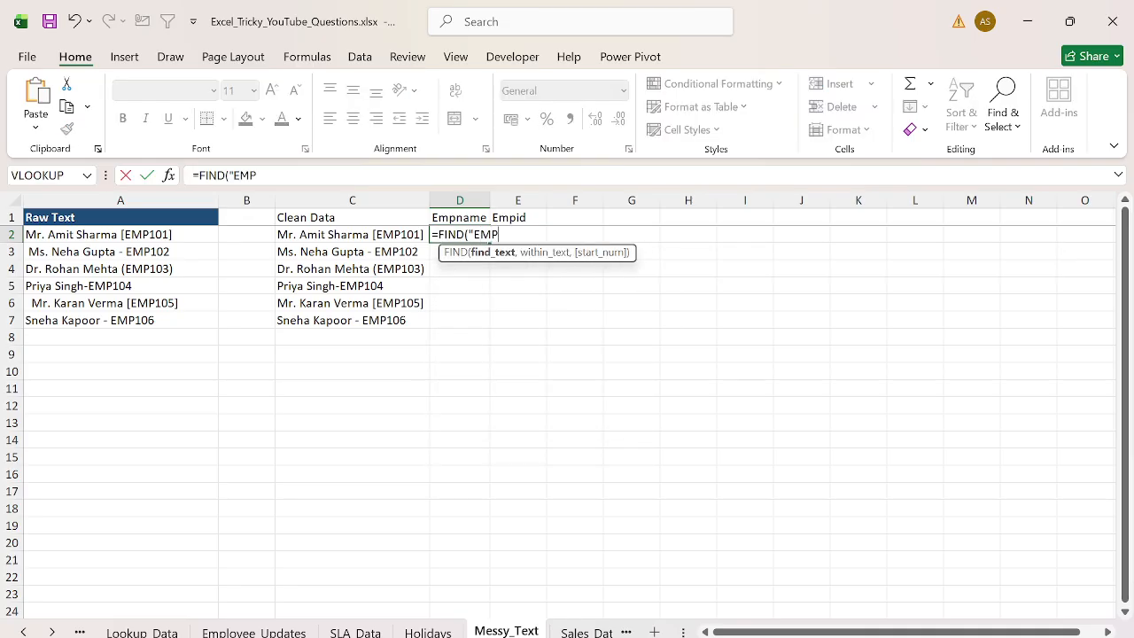
pyautogui.write('",')
pyautogui.press('Left')
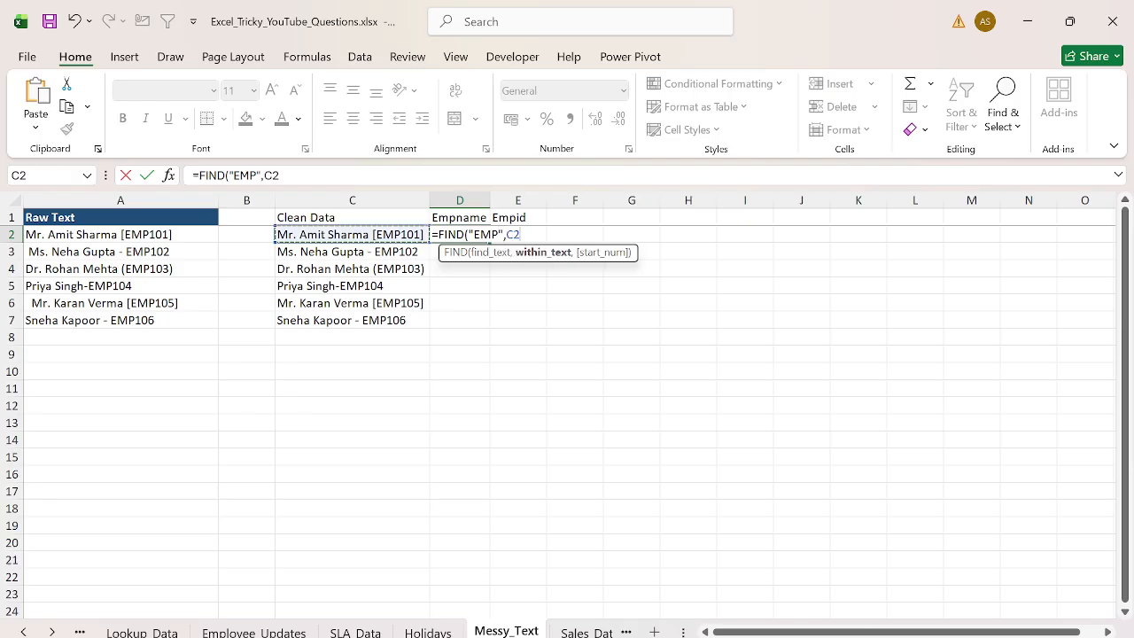
pyautogui.press('Return')
pyautogui.press('Left')
pyautogui.hotkey('ctrl', 'Down')
pyautogui.press('Right')
pyautogui.hotkey('ctrl', 'shift', 'Up')
pyautogui.hotkey('ctrl', 'd')
pyautogui.hotkey('ctrl', 'Up')
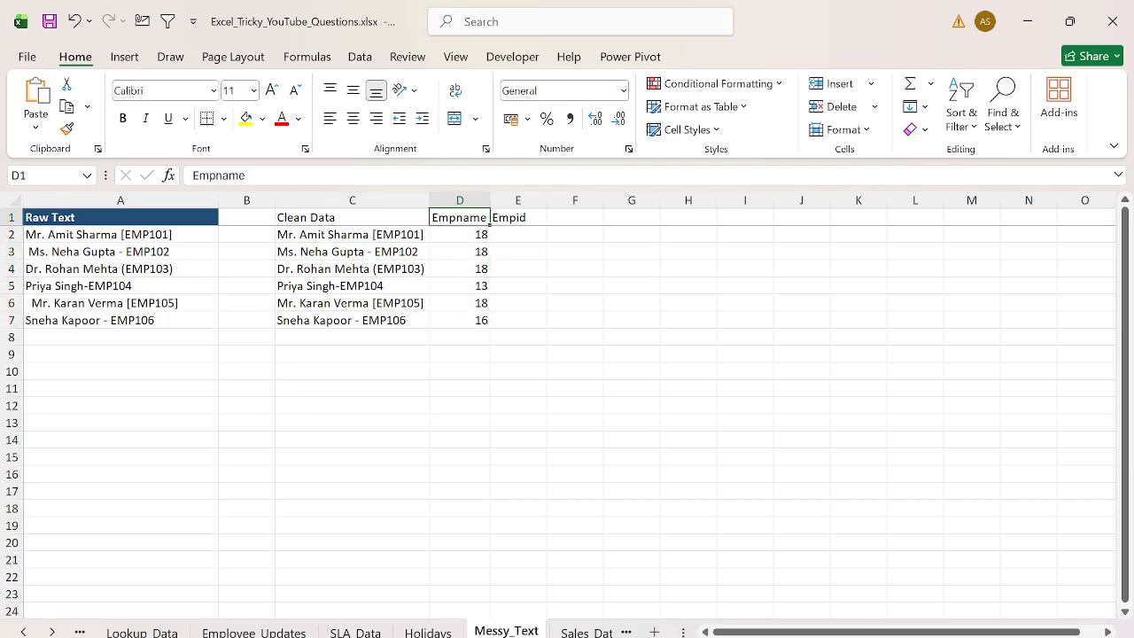
# - Add +1 to D2's FIND formula and fill it down to D7
pyautogui.press('Down')
pyautogui.hotkey('ctrl', 'shift', 'Down')
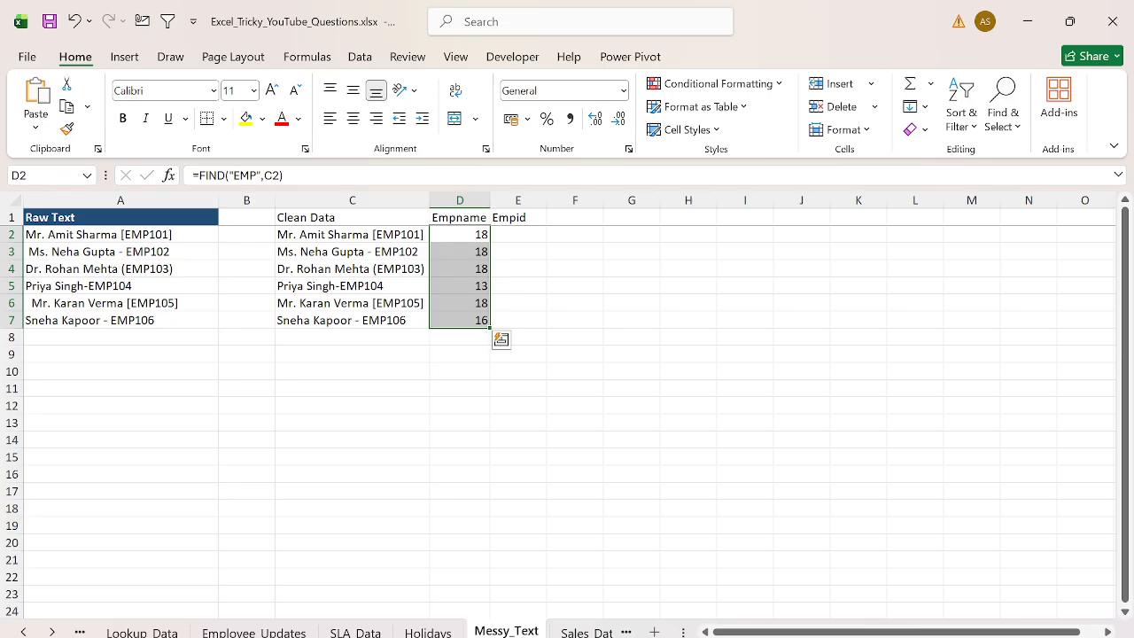
pyautogui.press('Right')
pyautogui.press('Left')
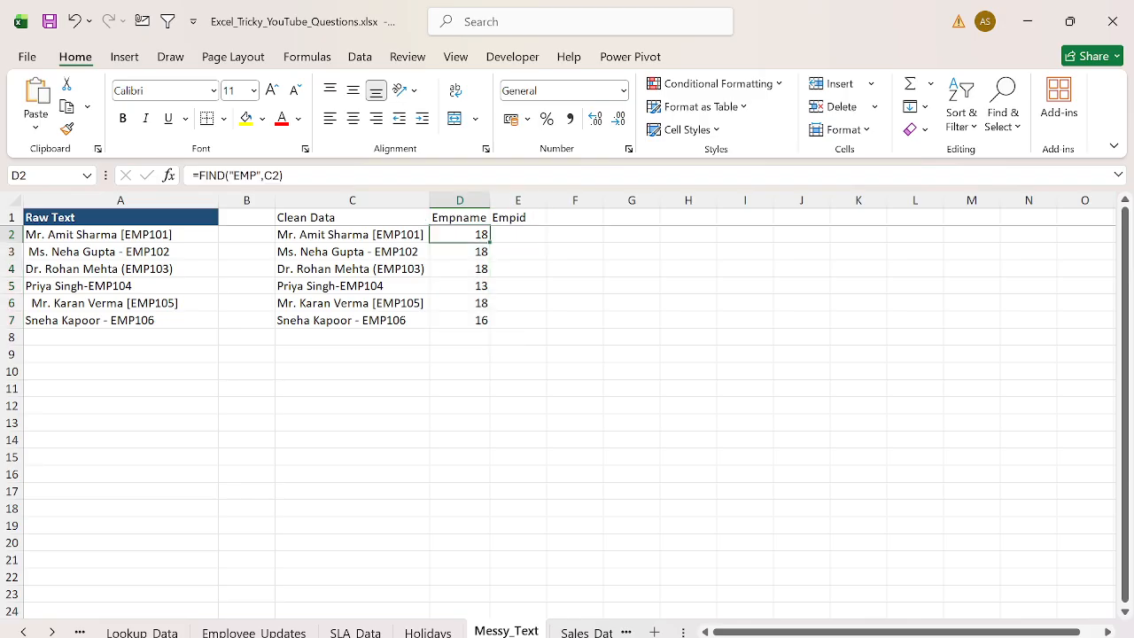
pyautogui.click(199, 175)
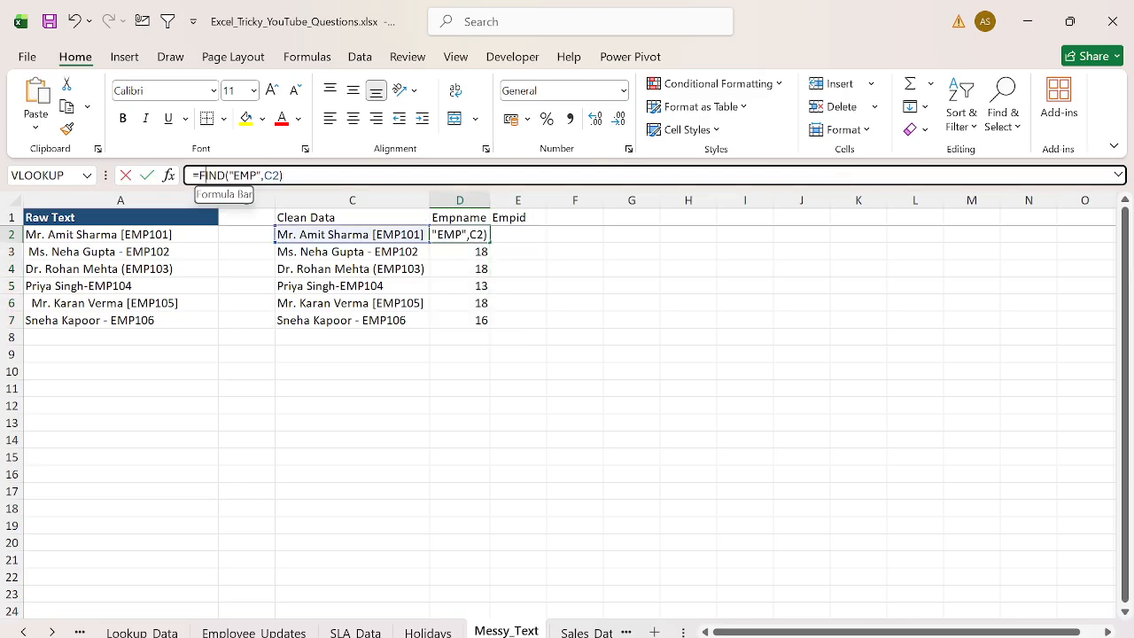
pyautogui.press('End')
pyautogui.write('+1')
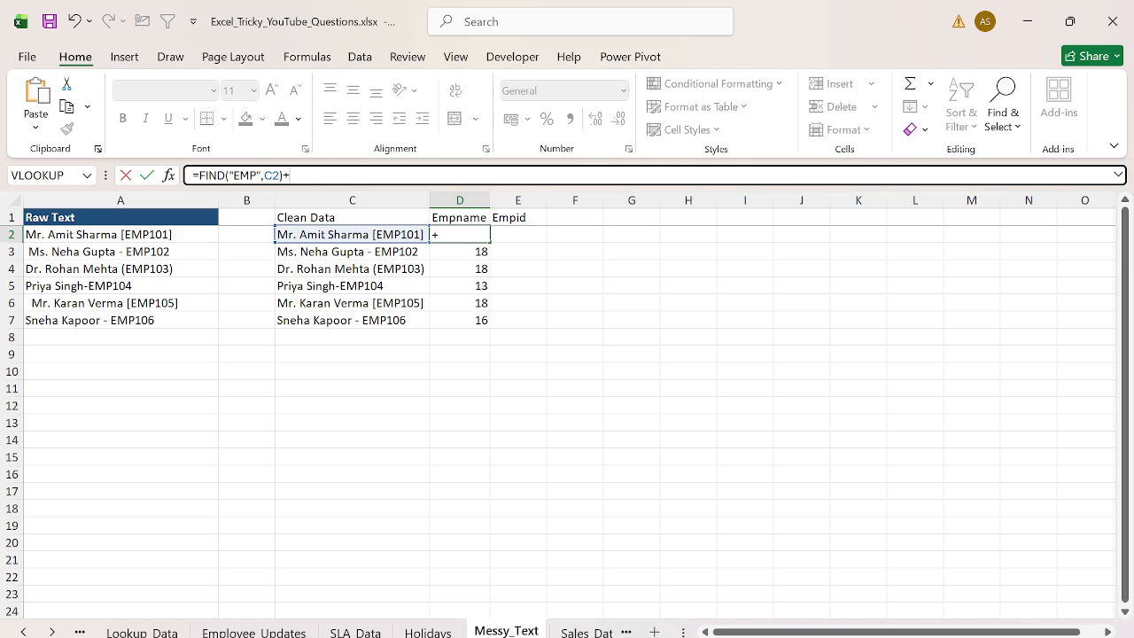
pyautogui.press('Return')
pyautogui.press('Up')
pyautogui.hotkey('ctrl', 'shift', 'Down')
pyautogui.hotkey('ctrl', 'd')
pyautogui.press('Left')
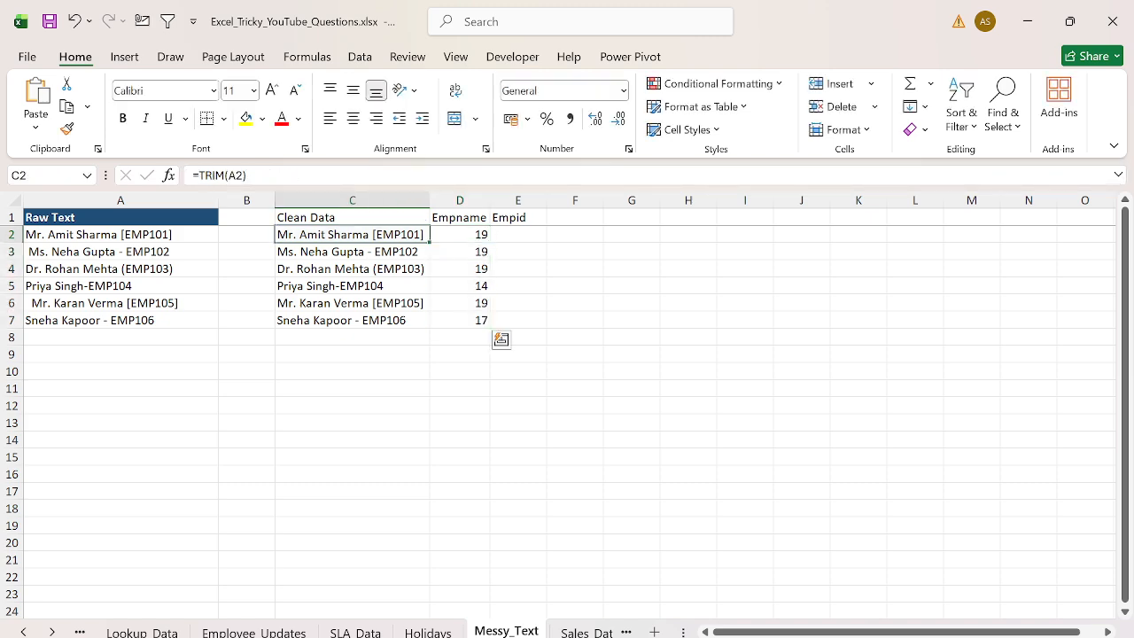
pyautogui.press('Right')
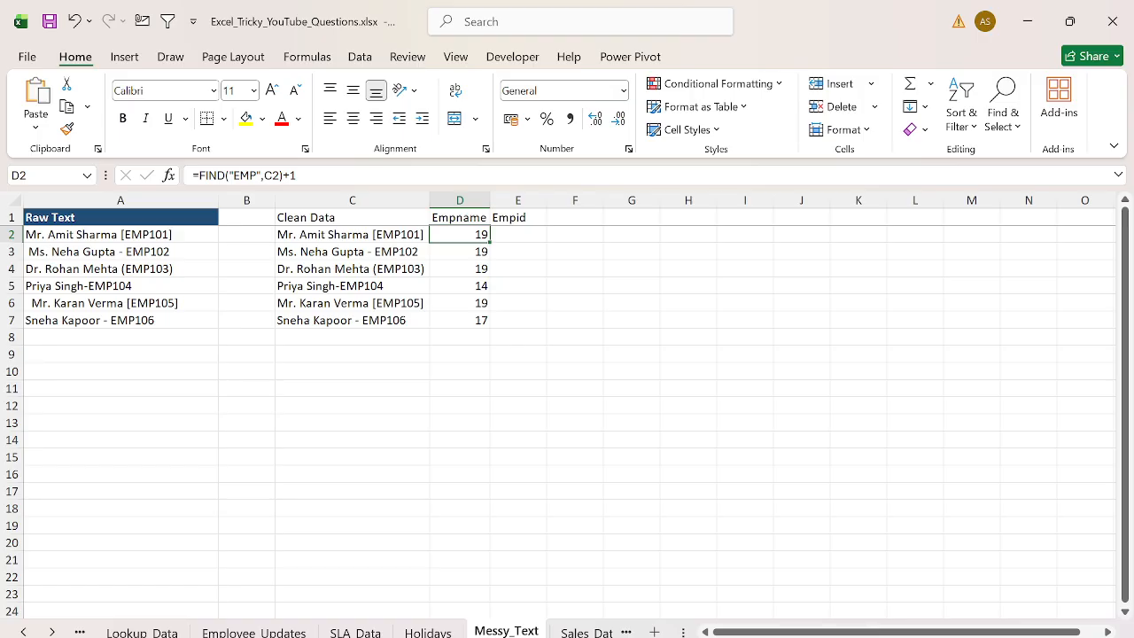
# - Change D2's formula to =LEN(C2)-FIND("EMP",C2)+1 and fill it down to D7
pyautogui.press('F2')
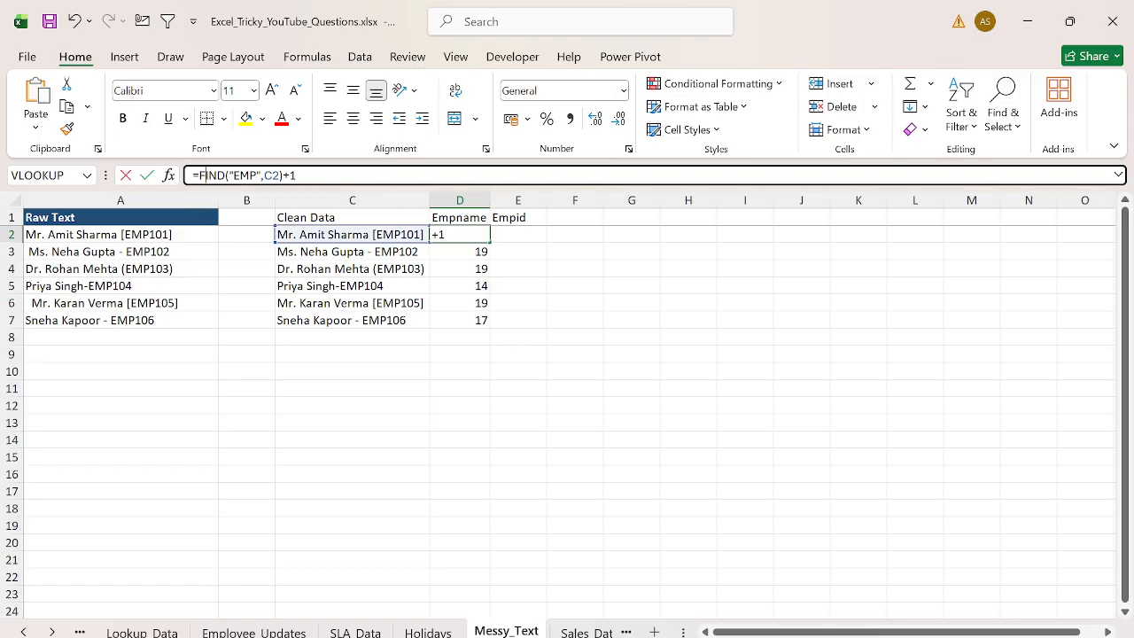
pyautogui.write('LEN(')
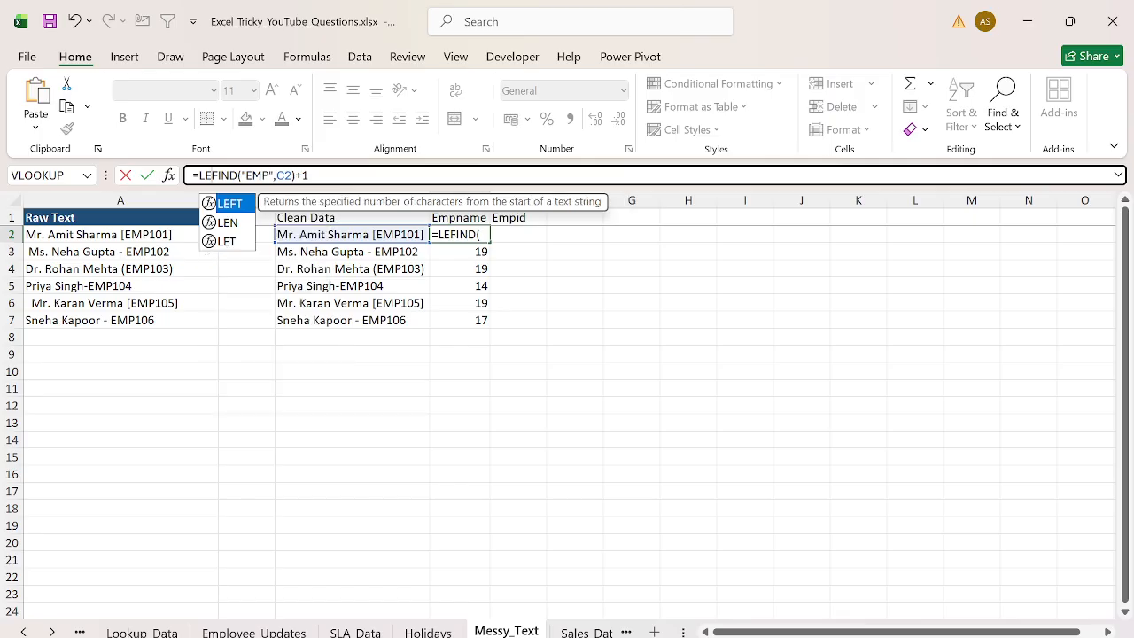
pyautogui.press('Left')
pyautogui.write(')-')
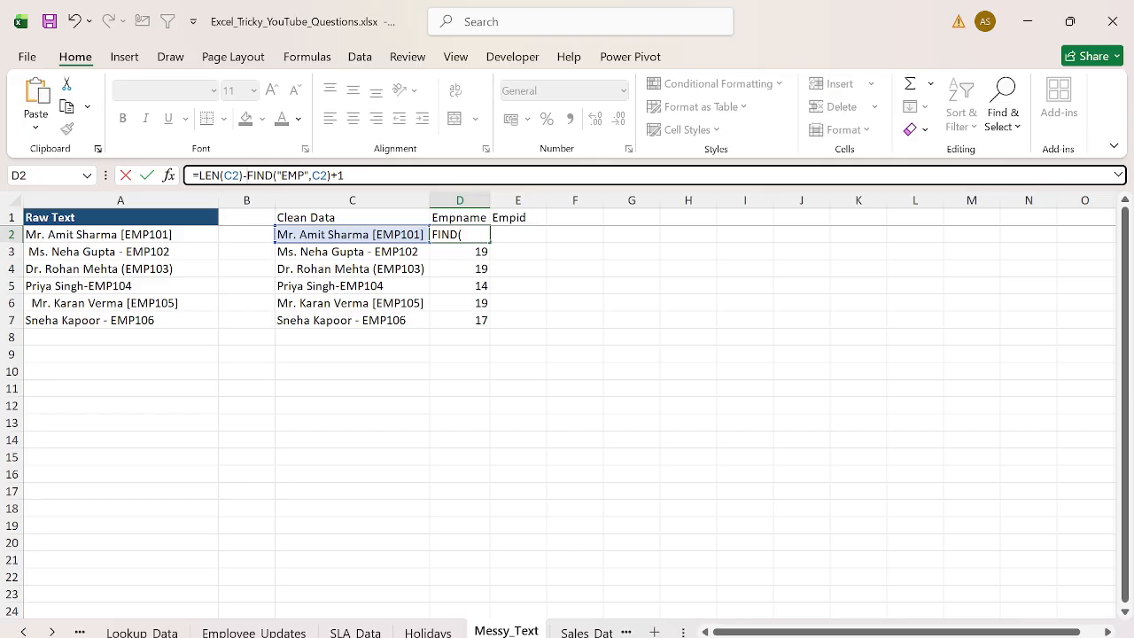
pyautogui.press('Return')
pyautogui.press('Up')
pyautogui.hotkey('ctrl', 'shift', 'Down')
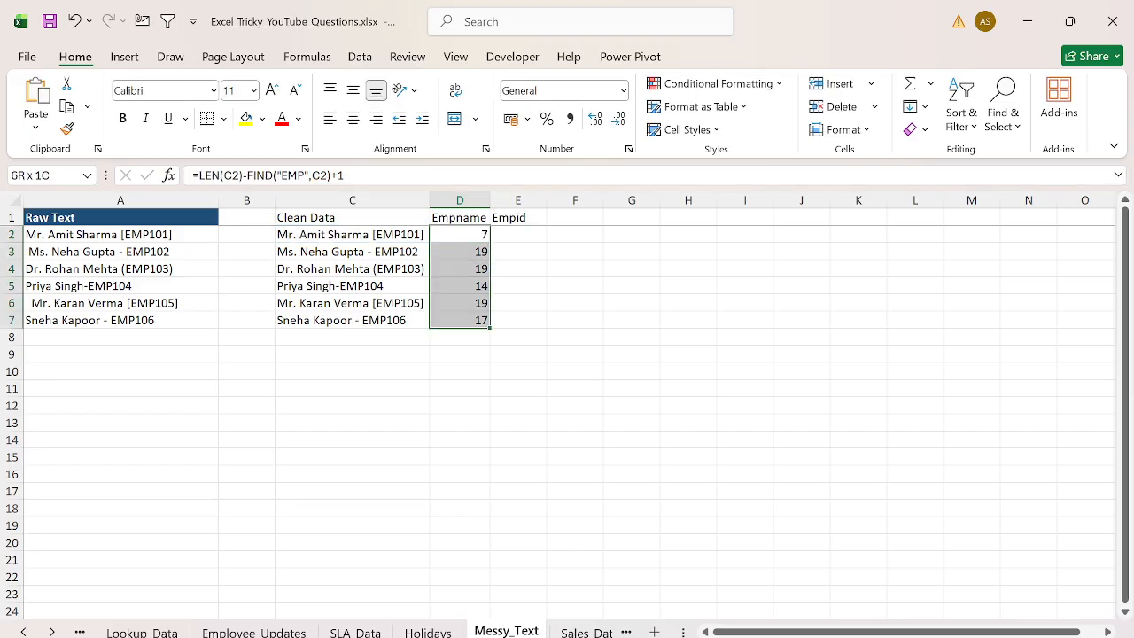
pyautogui.hotkey('ctrl', 'd')
pyautogui.press('Right')
pyautogui.press('Left')
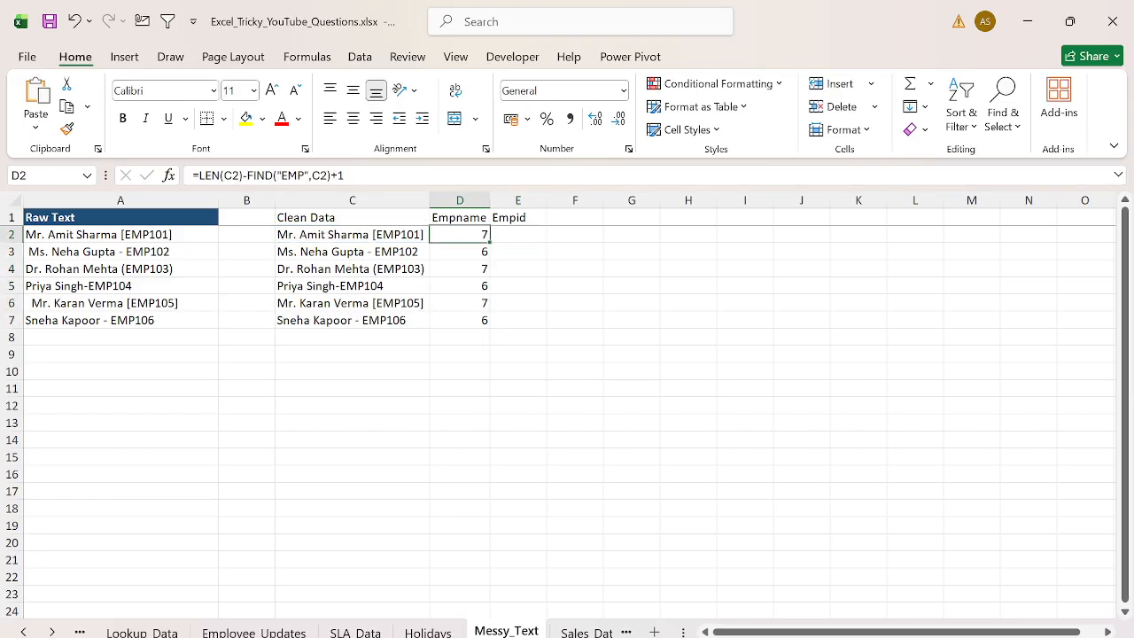
# - Wrap D2's formula in RIGHT with C2 as text, accept the corrected formula, and fill it down to D7
pyautogui.press('F2')
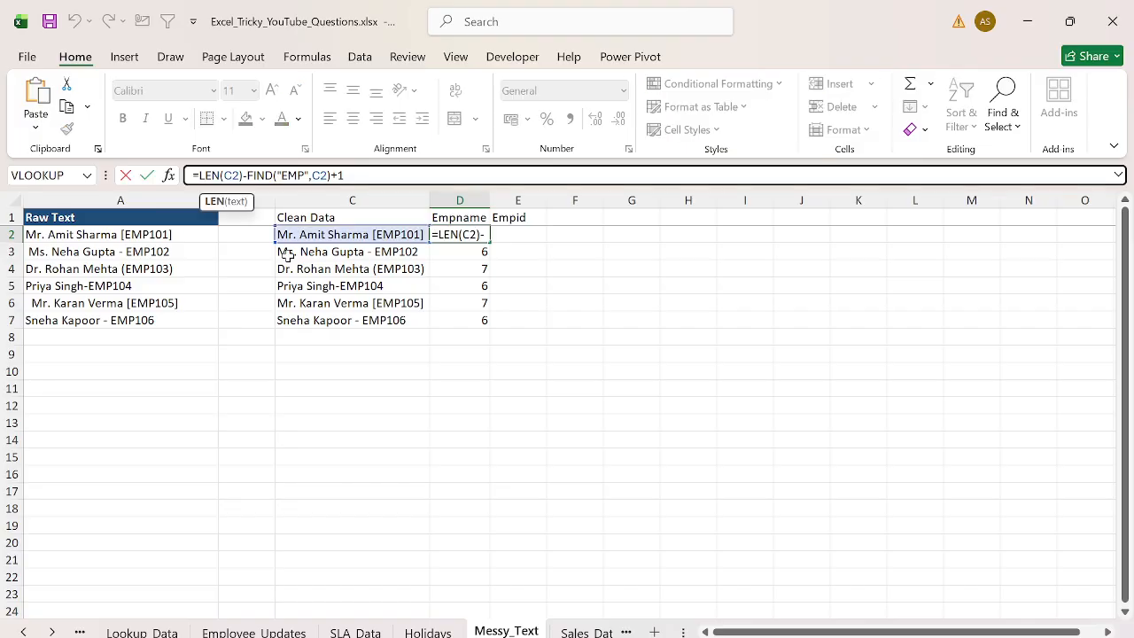
pyautogui.press('Left')
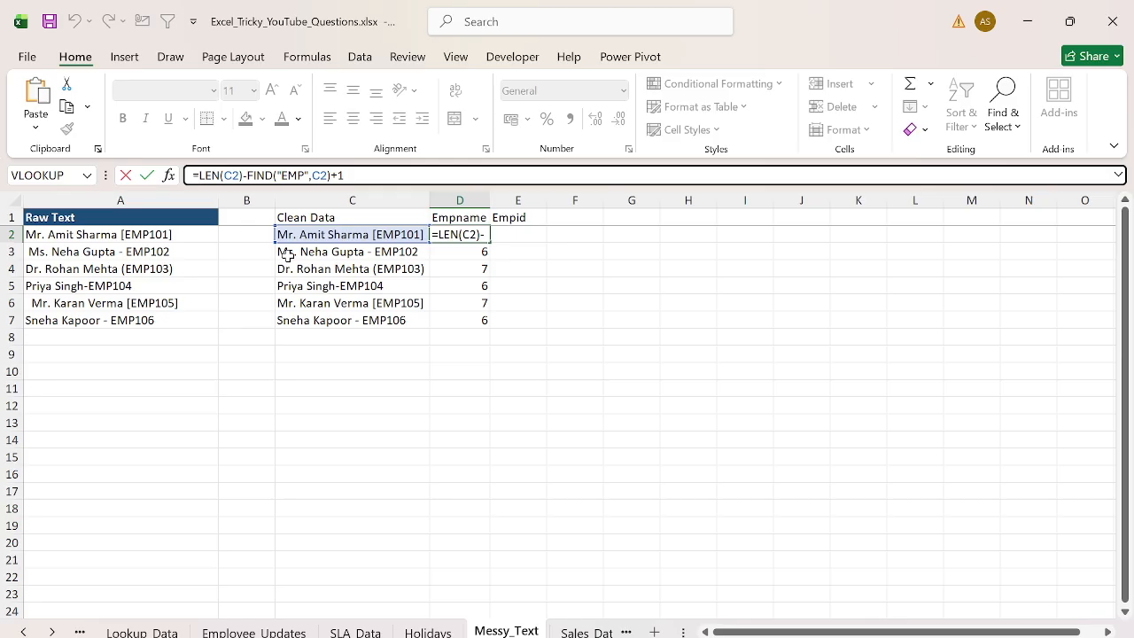
pyautogui.write('R')
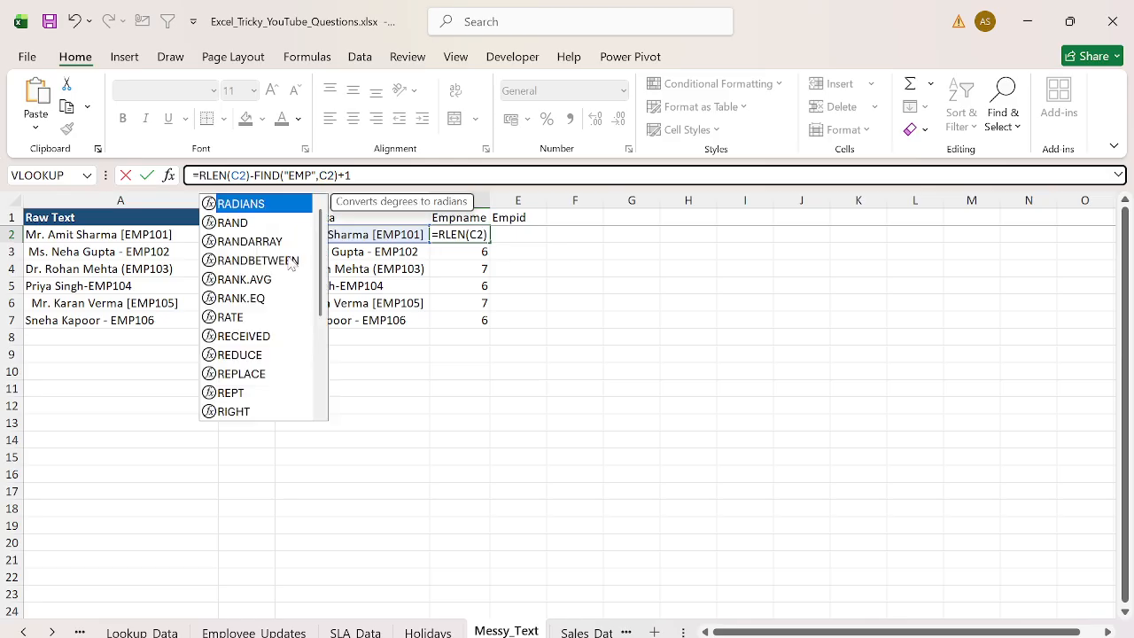
pyautogui.write('IGHT(')
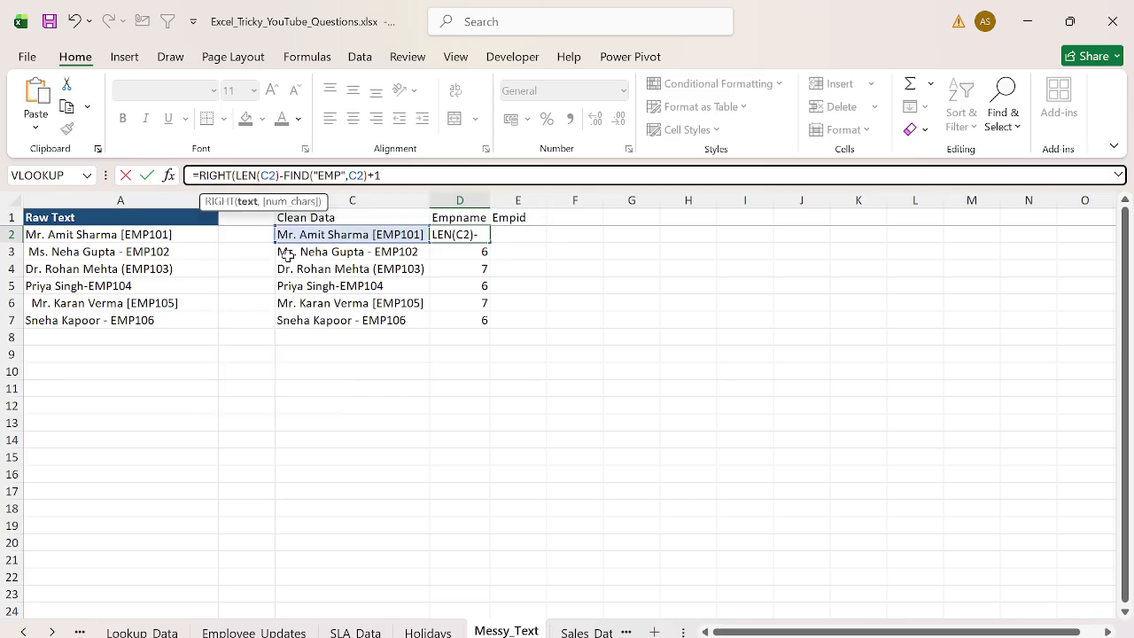
pyautogui.write('C2,')
pyautogui.press('Return')
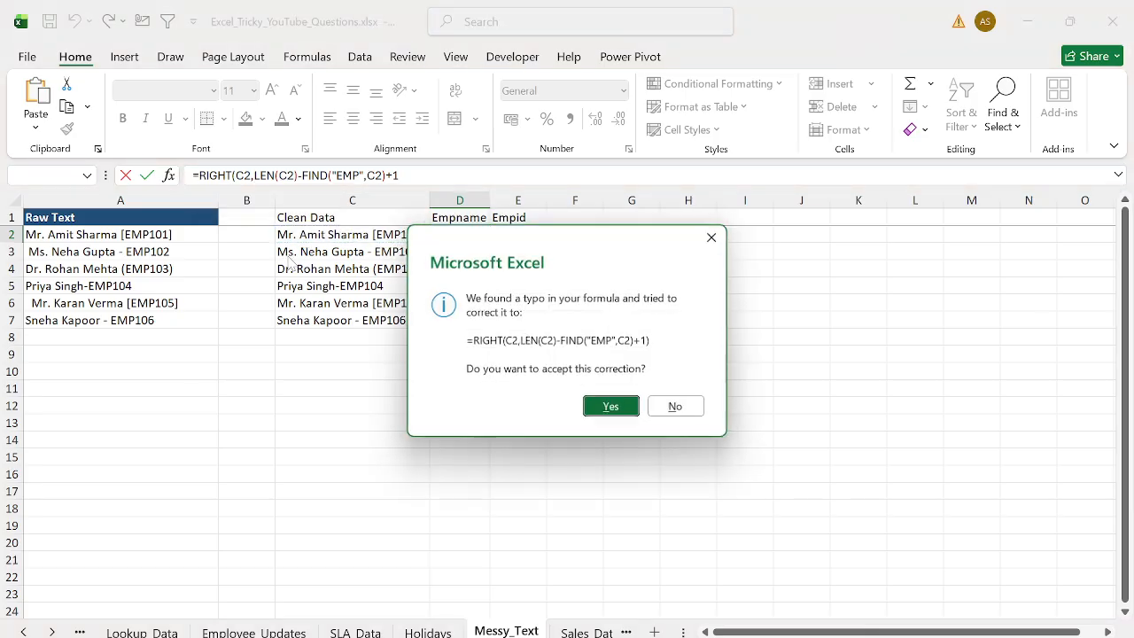
pyautogui.press('Return')
pyautogui.press('Up')
pyautogui.hotkey('ctrl', 'shift', 'Down')
pyautogui.hotkey('ctrl', 'd')
# - Wrap D2's RIGHT formula in SUBSTITUTE to remove "]" and fill it down to D7
pyautogui.press('Right')
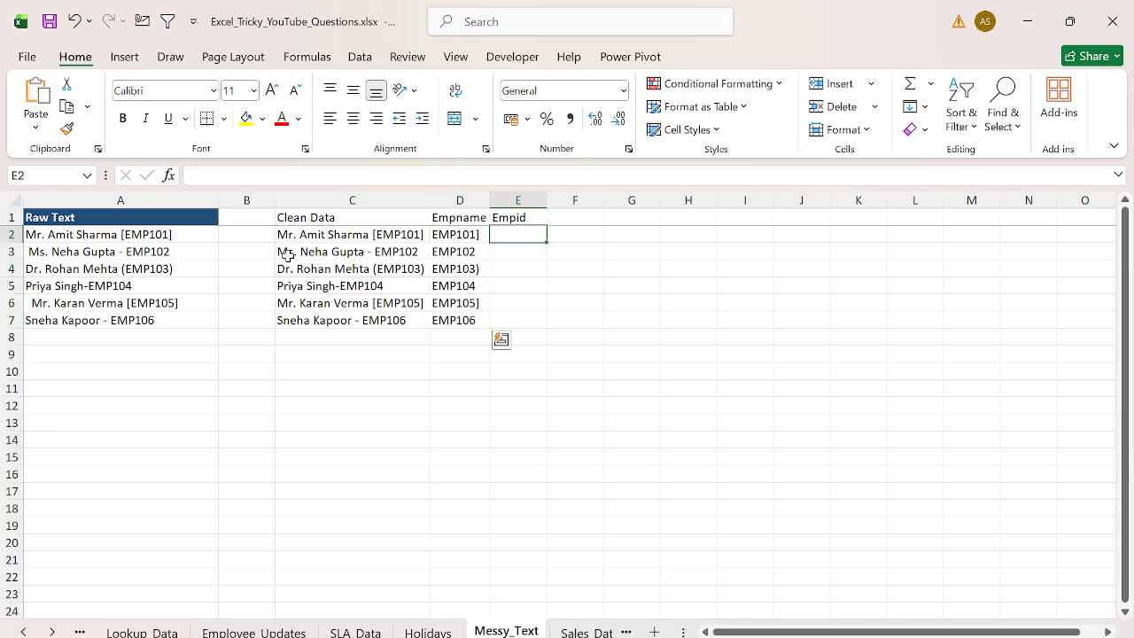
pyautogui.press('Left')
pyautogui.click(210, 175)
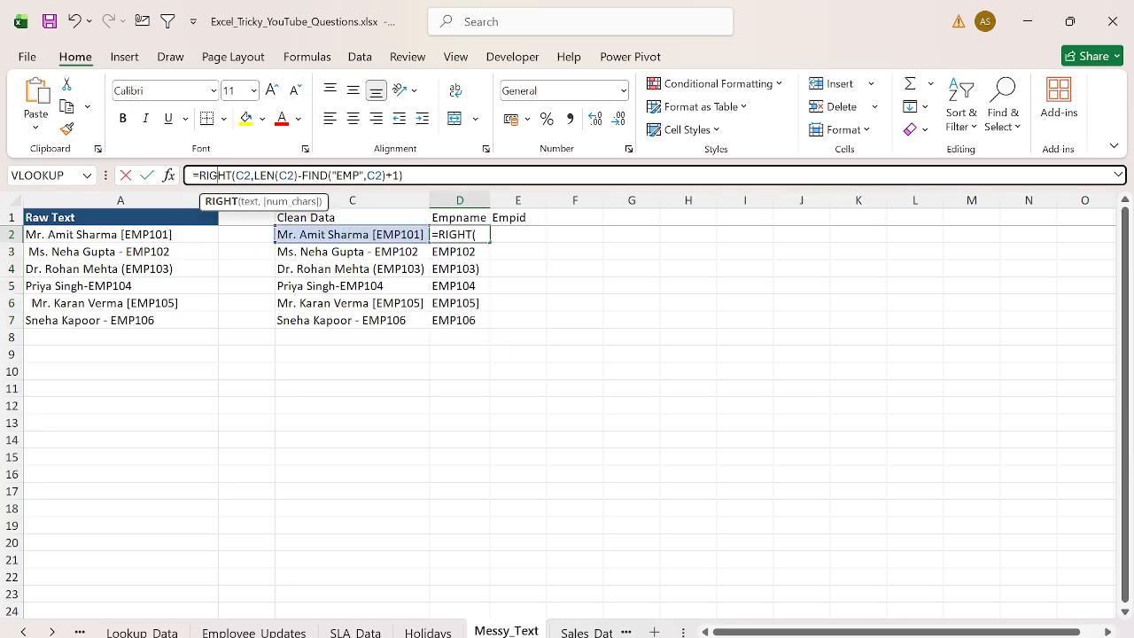
pyautogui.press('Left')
pyautogui.press('Left')
pyautogui.write('SUBSTITUTE(')
pyautogui.press('Tab')
pyautogui.press('End')
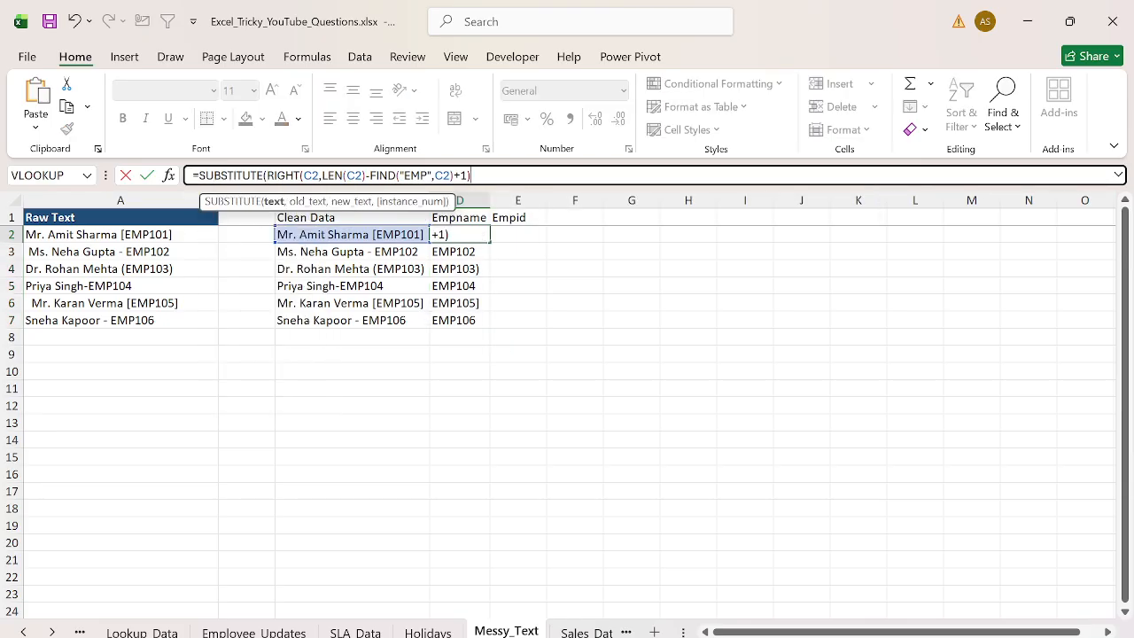
pyautogui.write(',"')
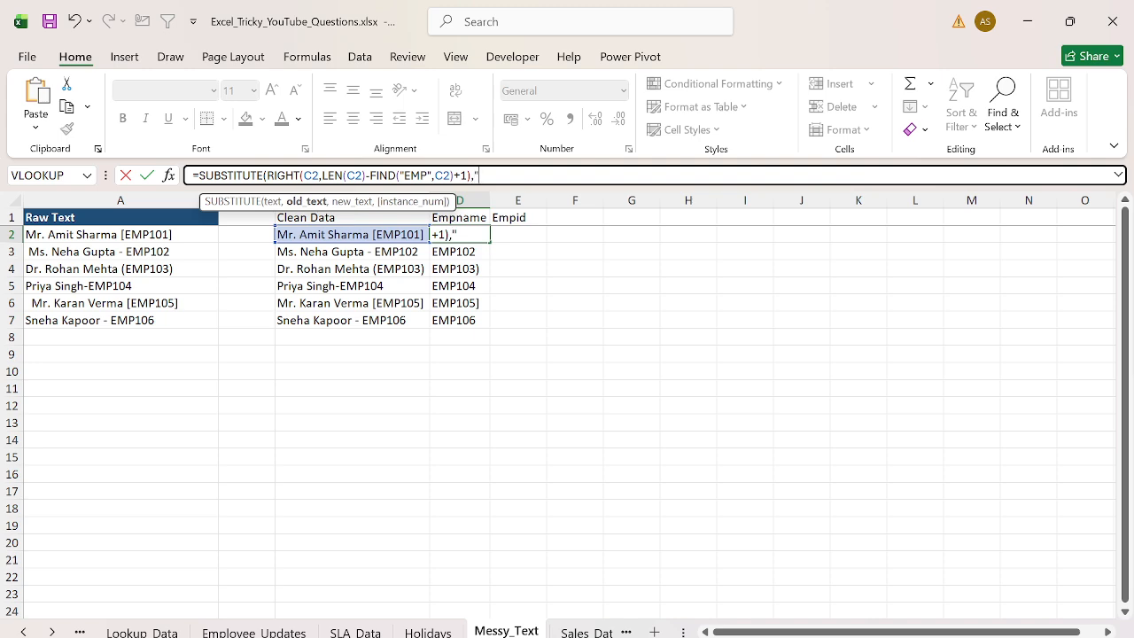
pyautogui.write(']","")')
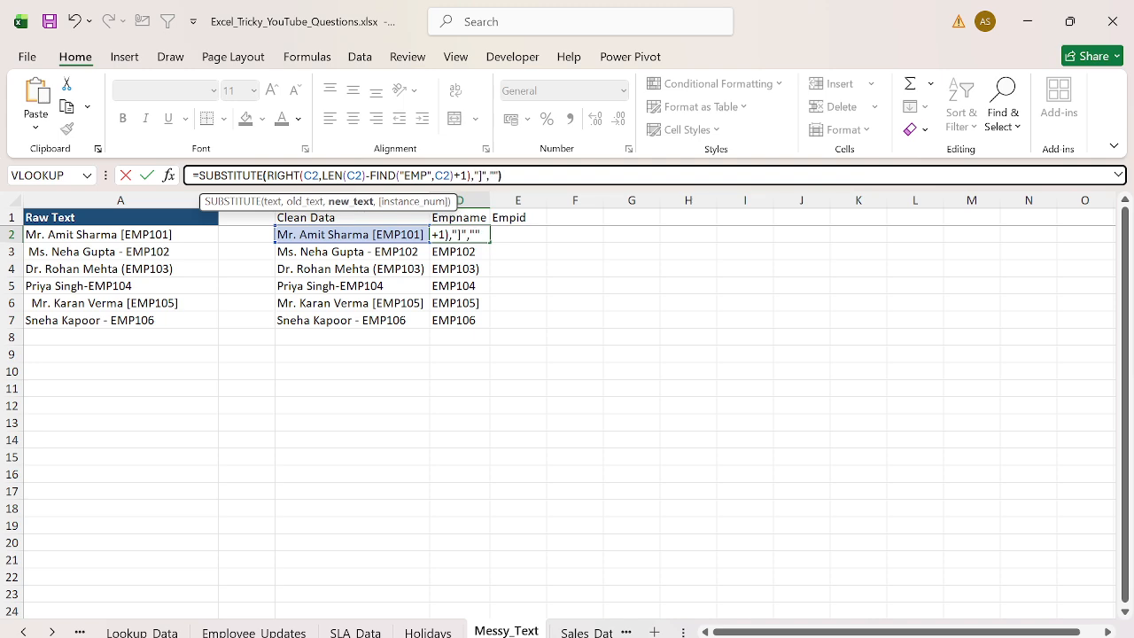
pyautogui.press('Return')
pyautogui.press('Up')
pyautogui.hotkey('ctrl', 'shift', 'Down')
pyautogui.hotkey('ctrl', 'd')
# - Nest D2's formula in a second SUBSTITUTE that removes ")" and fill it down to D7
pyautogui.press('Up')
pyautogui.press('Down')
pyautogui.press('F2')
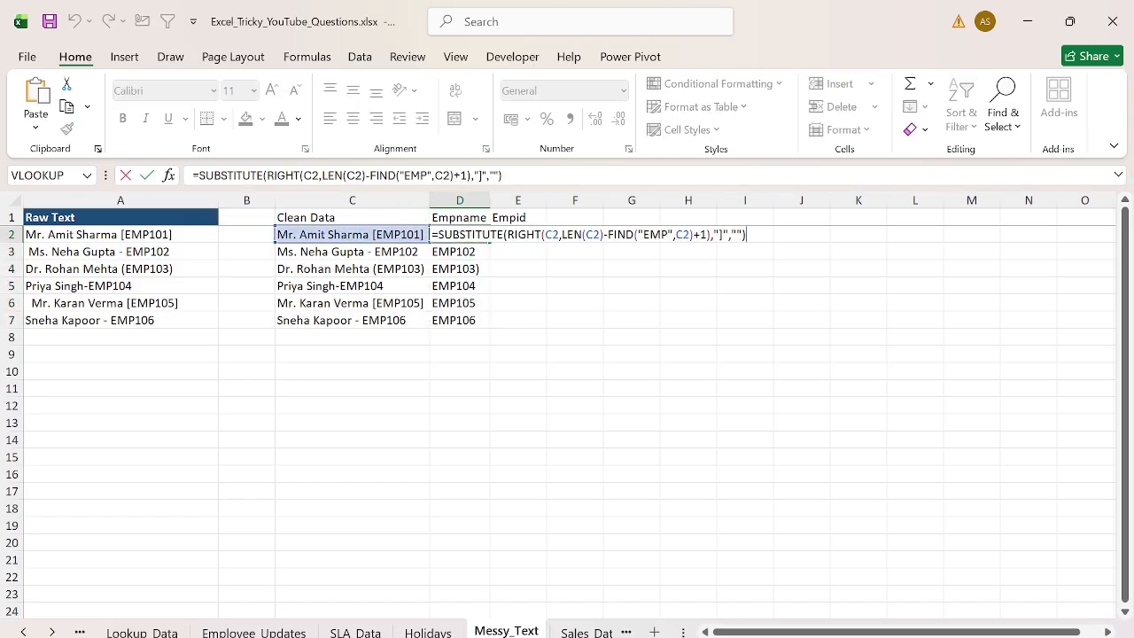
pyautogui.hotkey('shift', 'Home')
pyautogui.press('Escape')
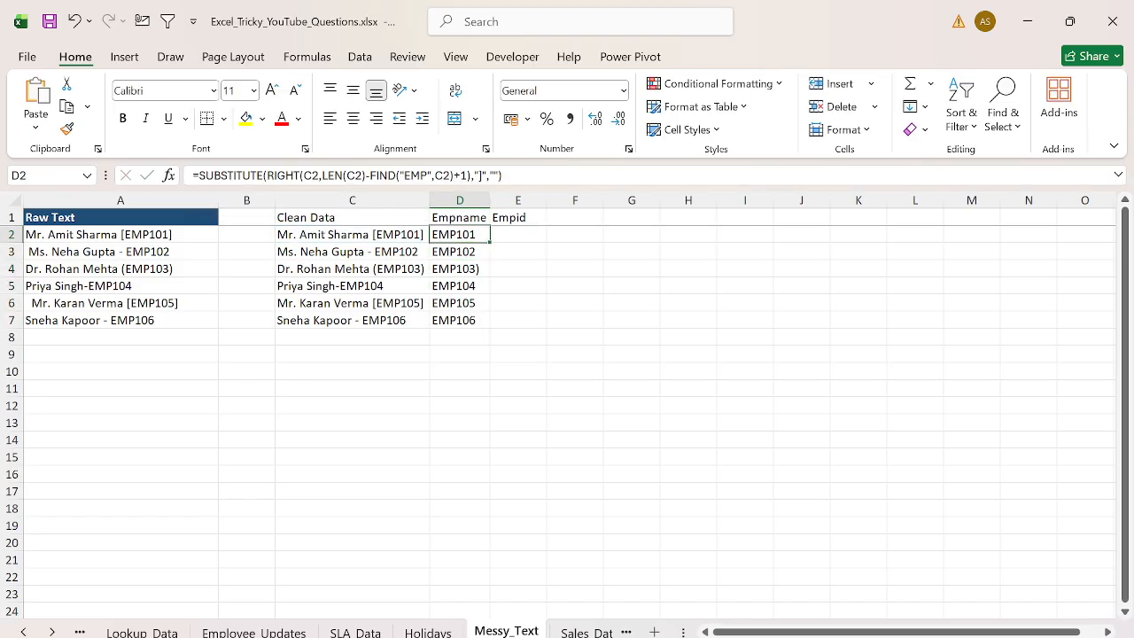
pyautogui.press('F2')
pyautogui.press('Home')
pyautogui.write('SUB')
pyautogui.press('Tab')
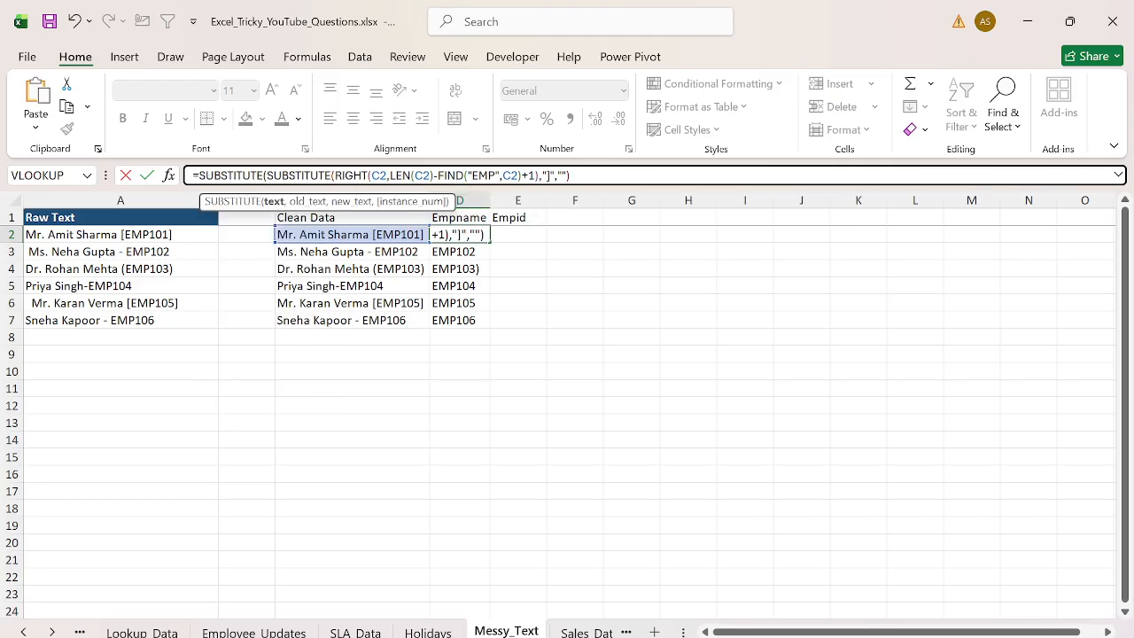
pyautogui.write(',")")')
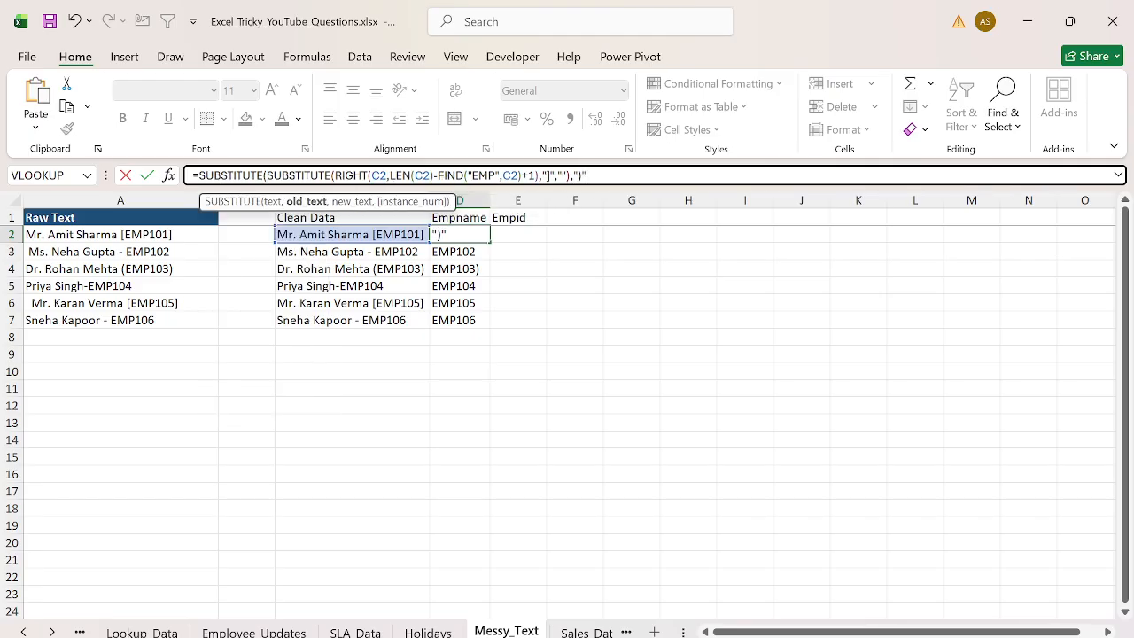
pyautogui.press('Return')
pyautogui.press('BackSpace')
pyautogui.write(',"")')
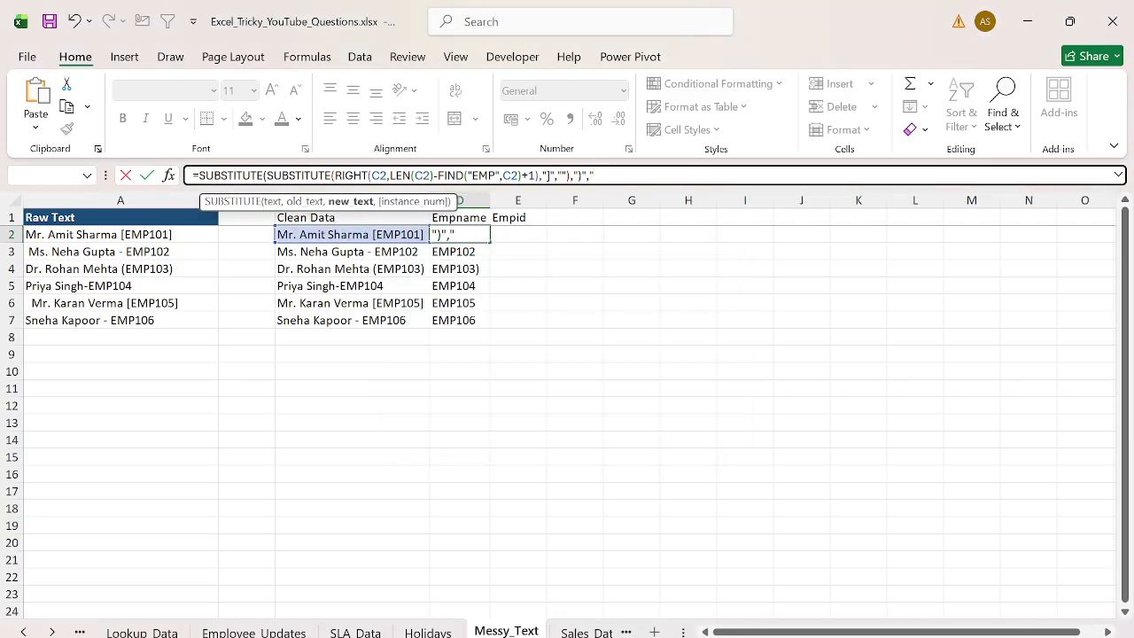
pyautogui.press('Return')
pyautogui.press('Up')
pyautogui.hotkey('ctrl', 'shift', 'Down')
pyautogui.hotkey('ctrl', 'd')
# - Copy D2's formula text into E2 and fill it down through E7 under Empid
pyautogui.press('Right')
pyautogui.press('Left')
pyautogui.press('F2')
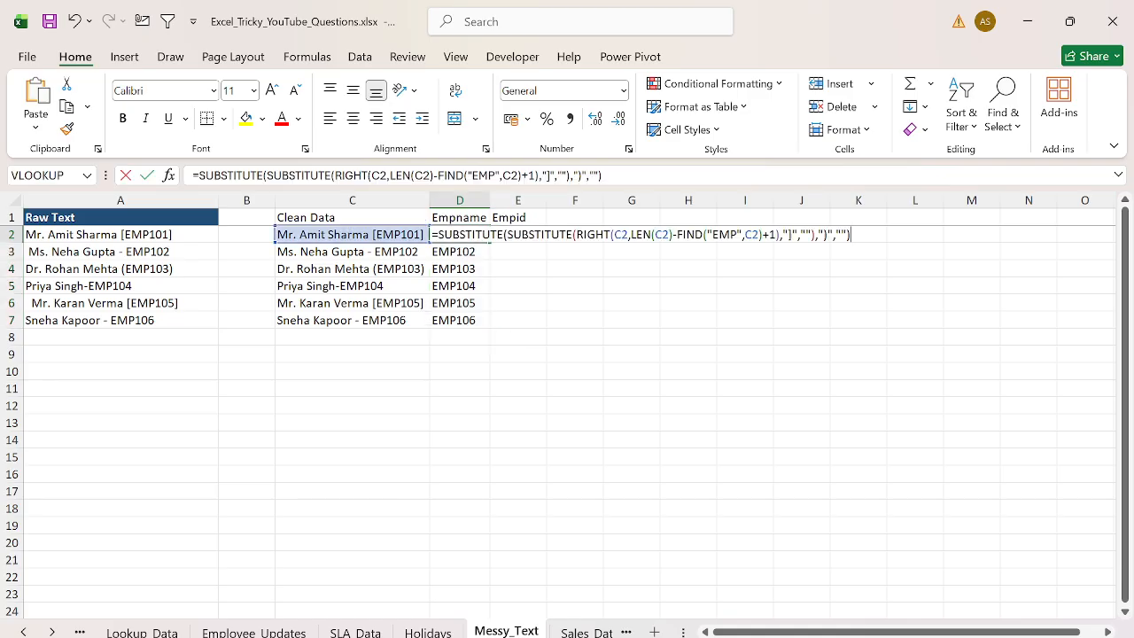
pyautogui.hotkey('ctrl', 'a')
pyautogui.hotkey('ctrl', 'c')
pyautogui.press('Return')
pyautogui.press('Up')
pyautogui.press('Right')
pyautogui.hotkey('ctrl', 'v')
pyautogui.press('Left')
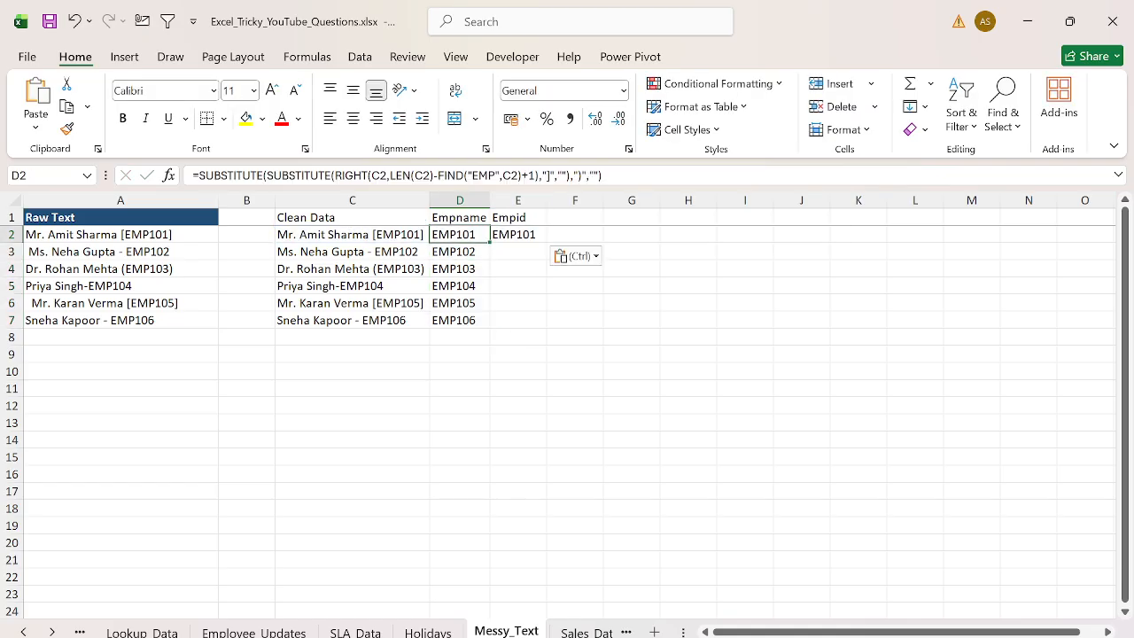
pyautogui.hotkey('ctrl', 'Down')
pyautogui.press('Right')
pyautogui.hotkey('ctrl', 'shift', 'Up')
pyautogui.hotkey('ctrl', 'd')
# - Clear the formulas from D2:D7 under Empname
pyautogui.hotkey('ctrl', 'Up')
pyautogui.press('Left')
pyautogui.press('Down')
pyautogui.hotkey('ctrl', 'shift', 'Down')
pyautogui.press('Delete')
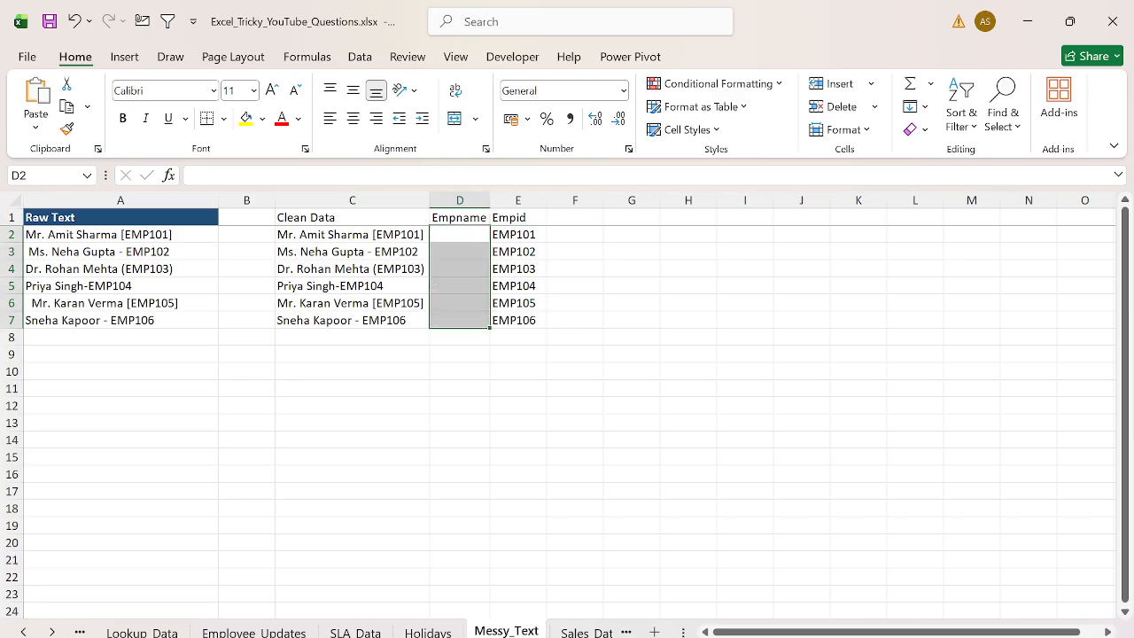
pyautogui.press('Right')
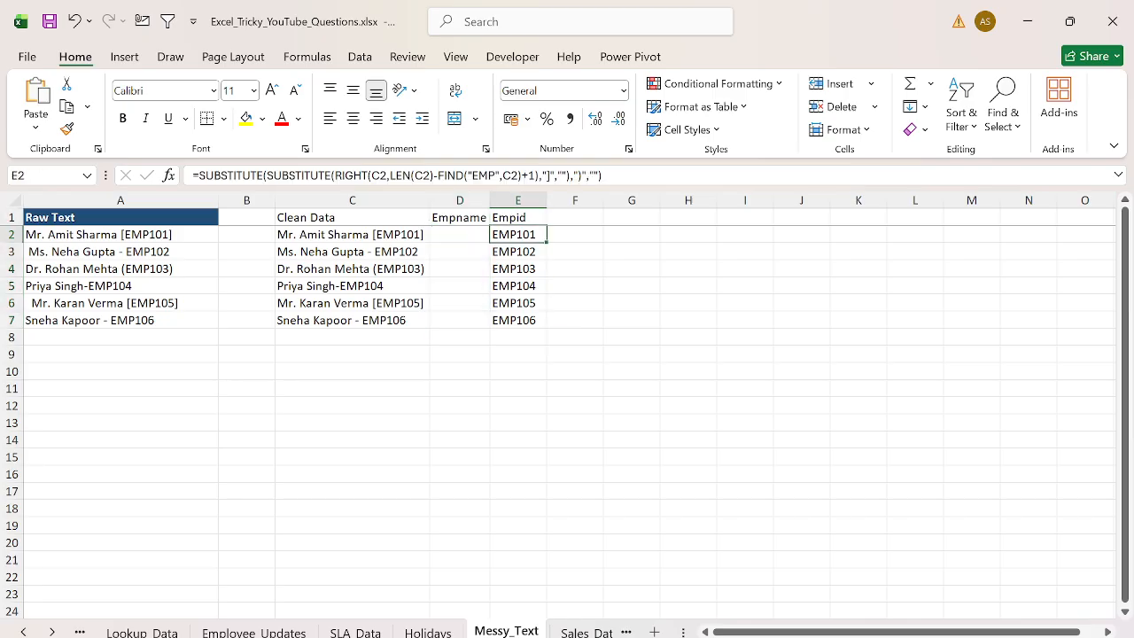
pyautogui.press('Left')
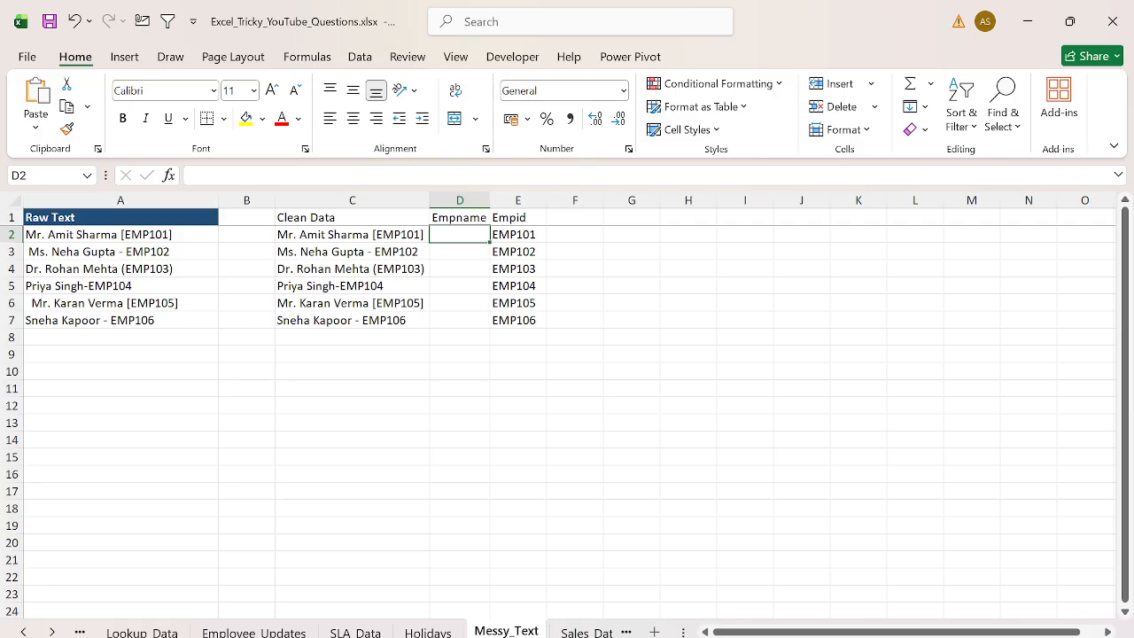
pyautogui.write('=FIND(')
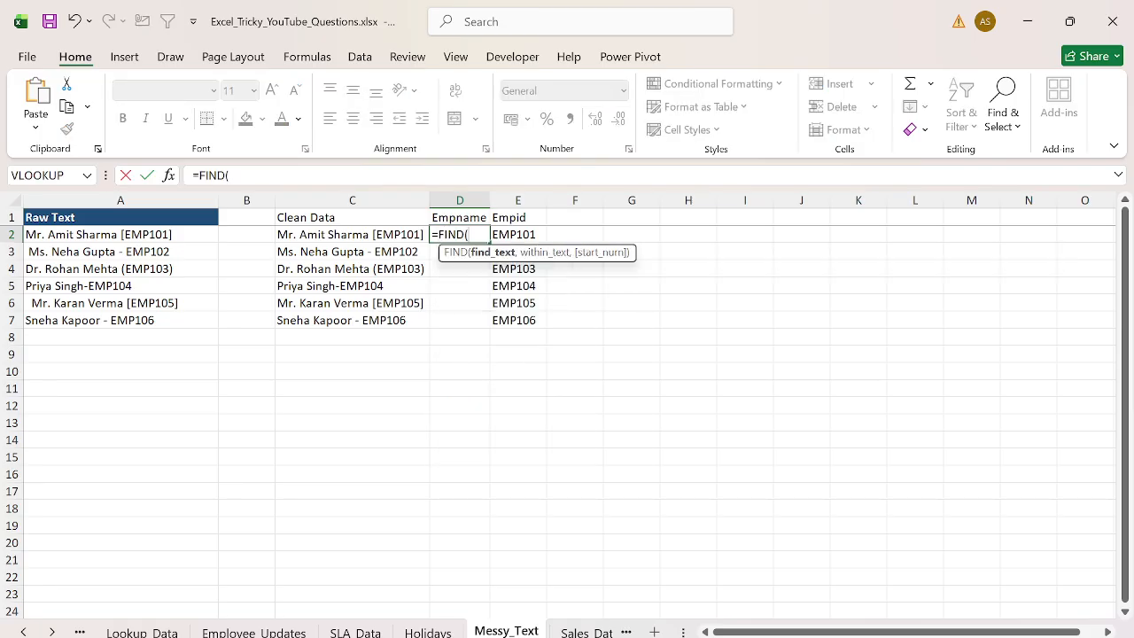
pyautogui.press('Left')
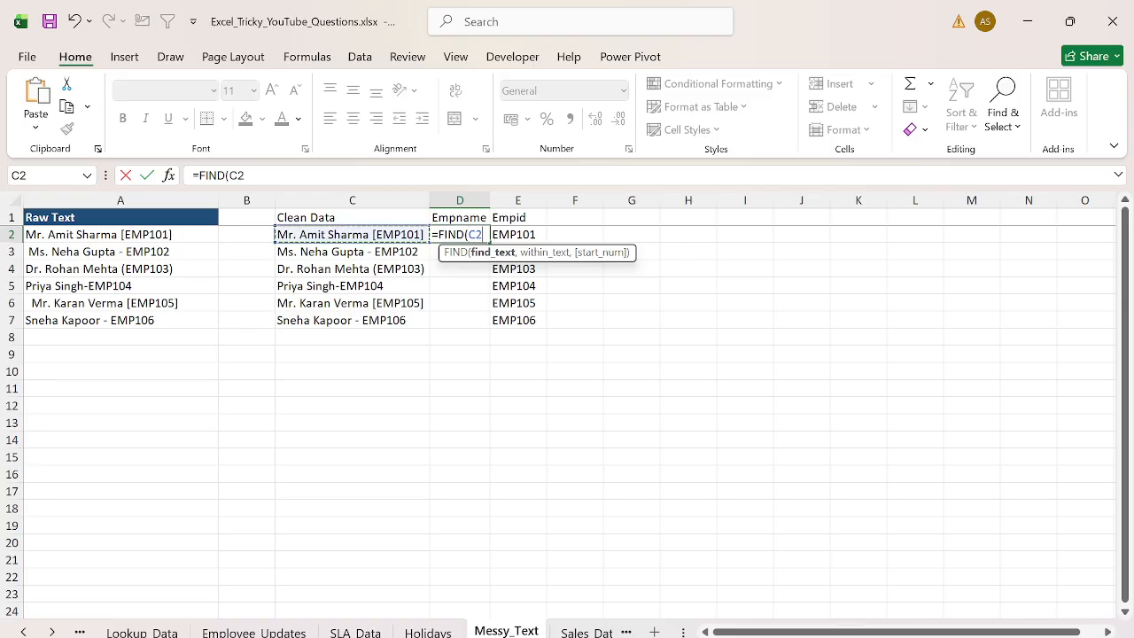
pyautogui.write(',"[",')
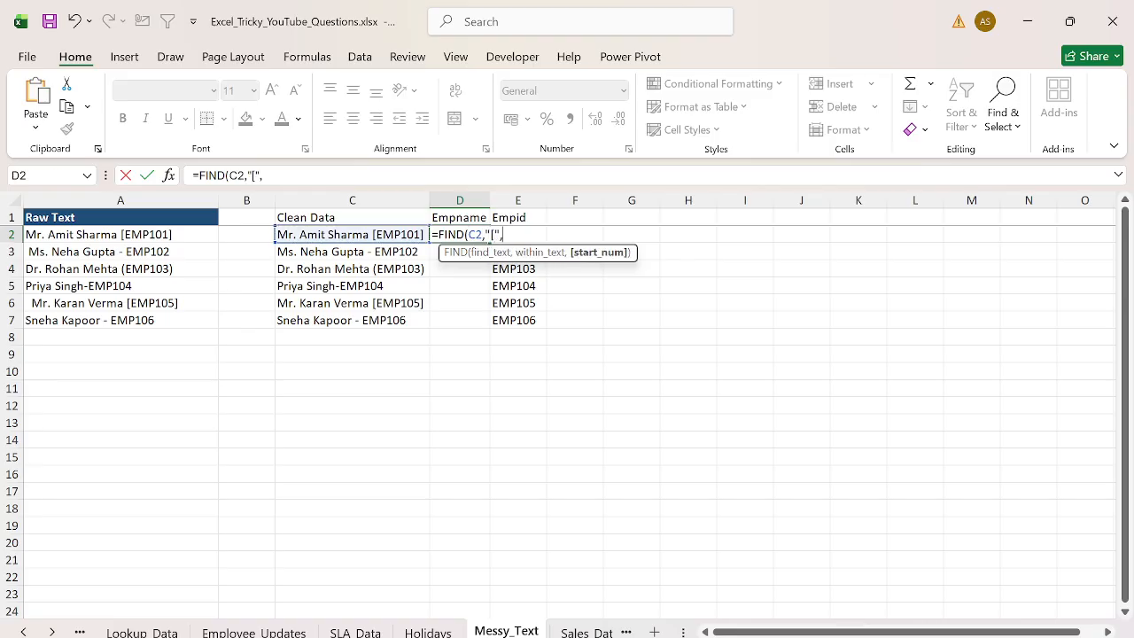
pyautogui.press('Escape')
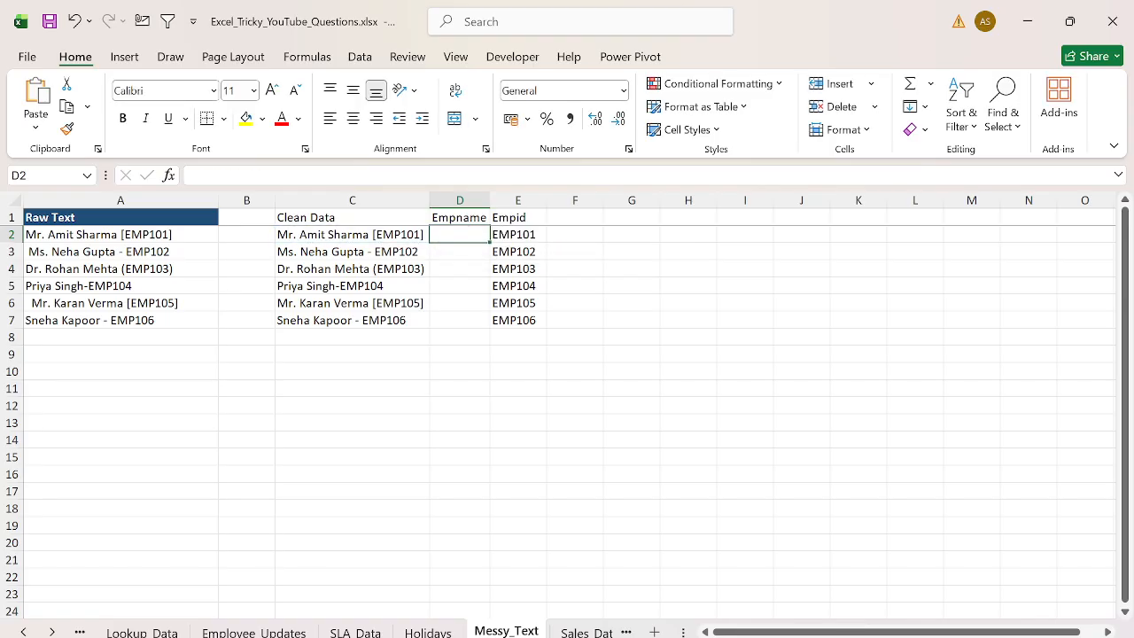
# - Enter =FIND("[",C2) in D2 and fill it down to D7
pyautogui.write('=FIND("[",C2')
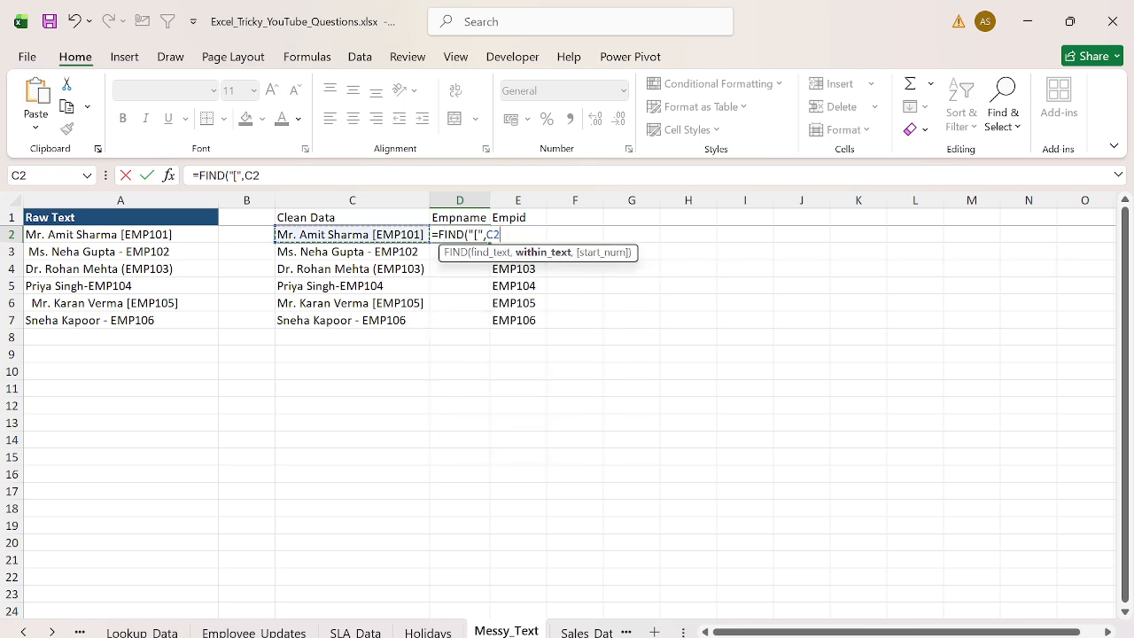
pyautogui.press('Return')
pyautogui.press('Left')
pyautogui.hotkey('ctrl', 'Down')
pyautogui.press('Right')
pyautogui.hotkey('ctrl', 'shift', 'Up')
pyautogui.hotkey('ctrl', 'd')
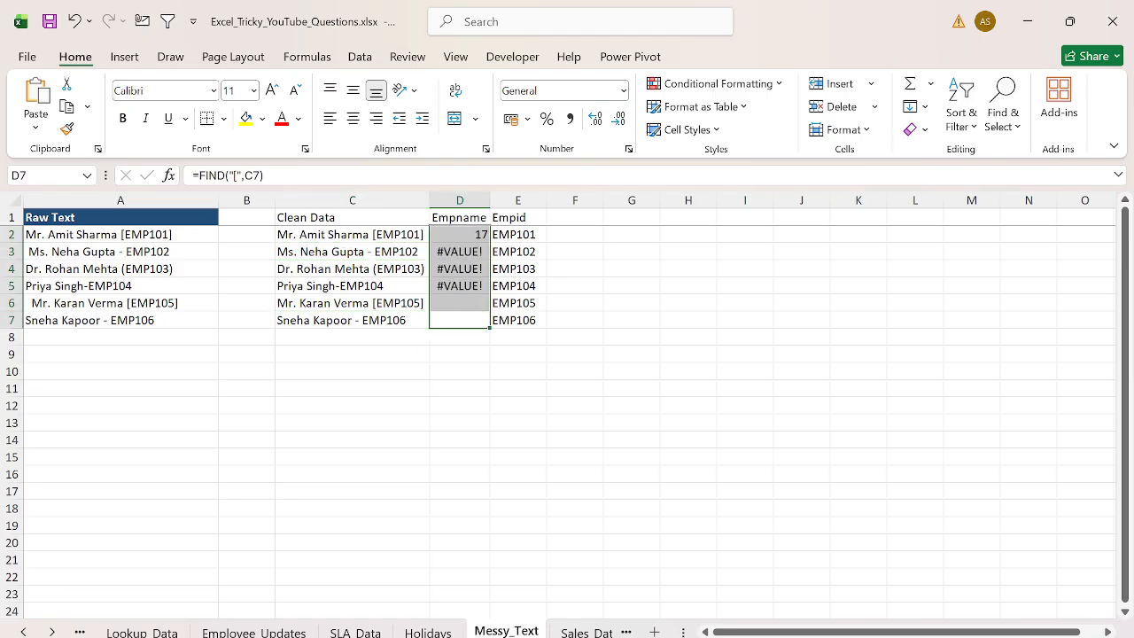
pyautogui.hotkey('ctrl', 'Up')
pyautogui.press('Down')
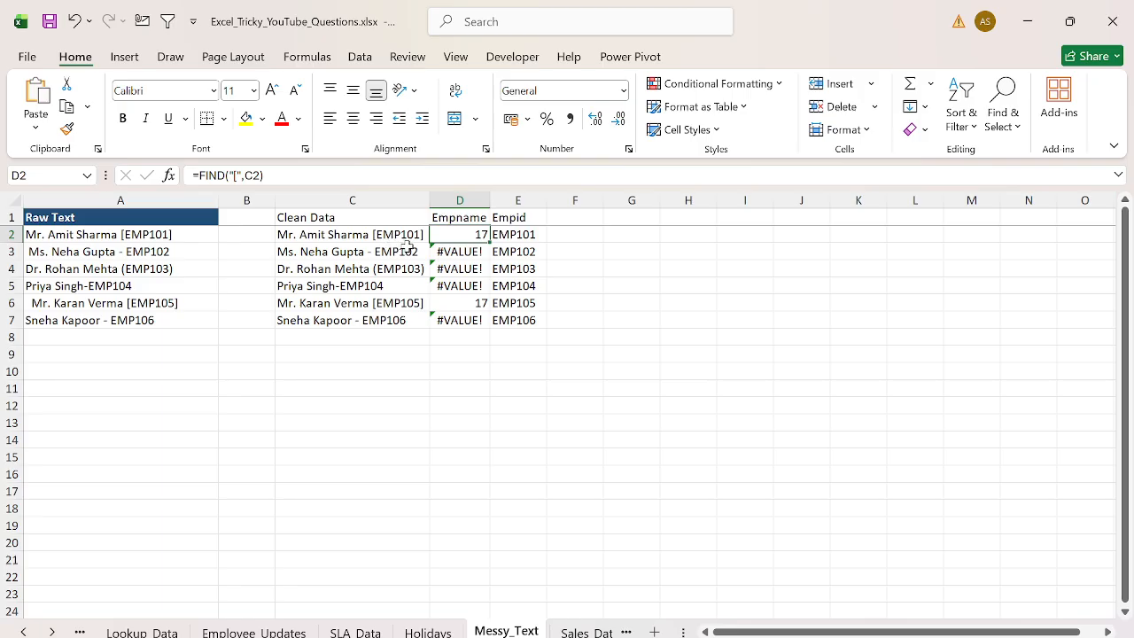
# - Wrap D2's formula in IFERROR with FIND("-",C2) as the fallback and fill it down to D7
pyautogui.click(209, 175)
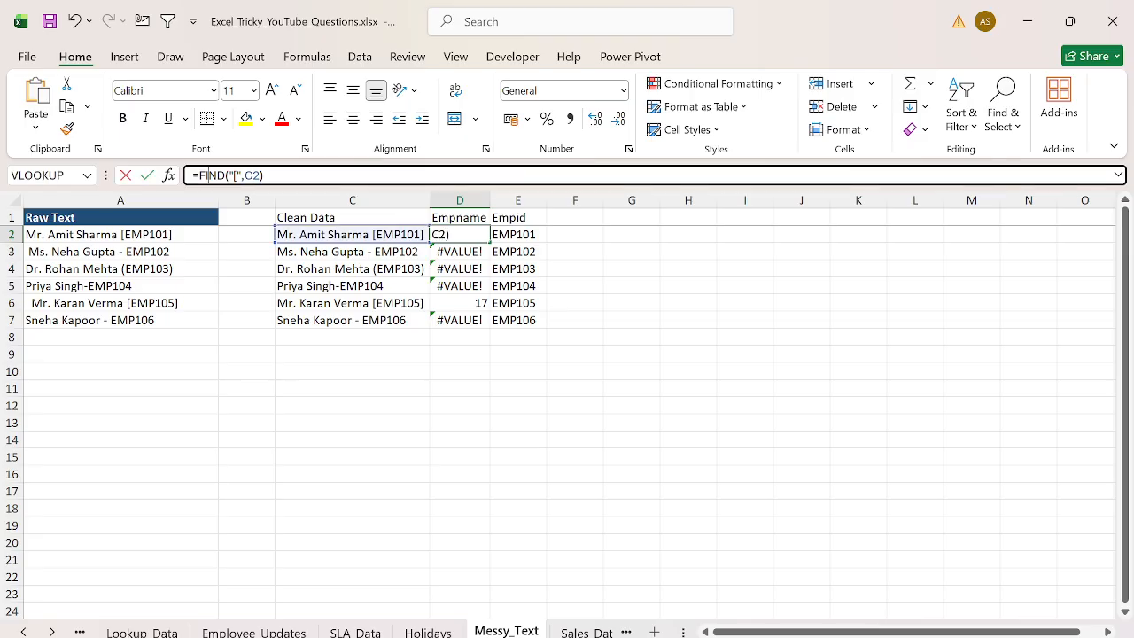
pyautogui.write('IFERROR(')
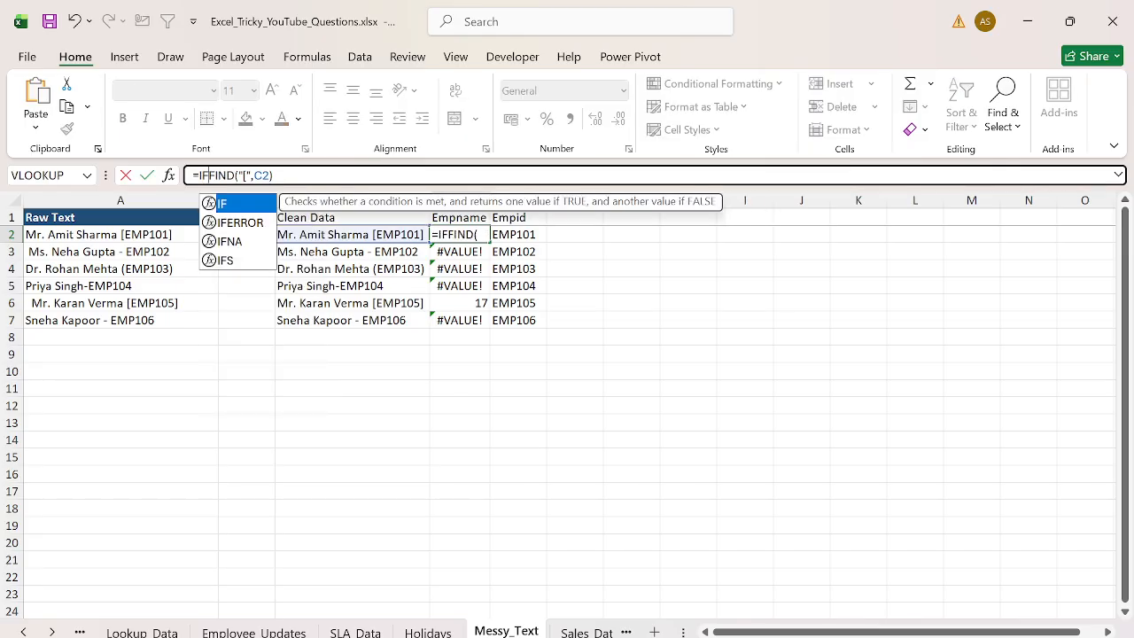
pyautogui.press('End')
pyautogui.write(',FN')
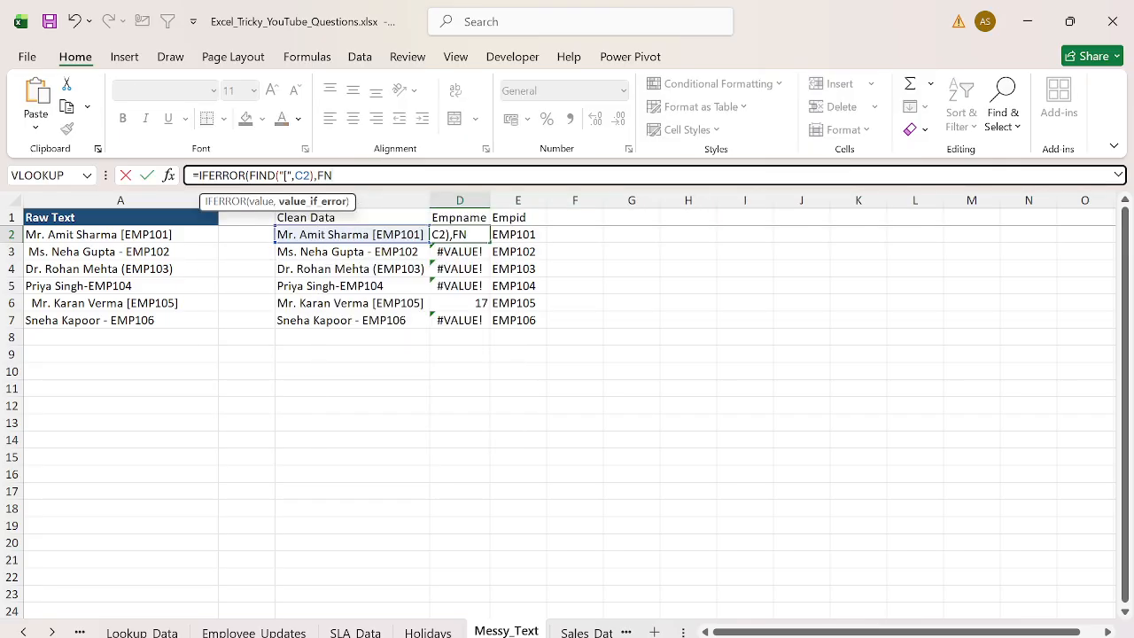
pyautogui.press('BackSpace')
pyautogui.write('IND(')
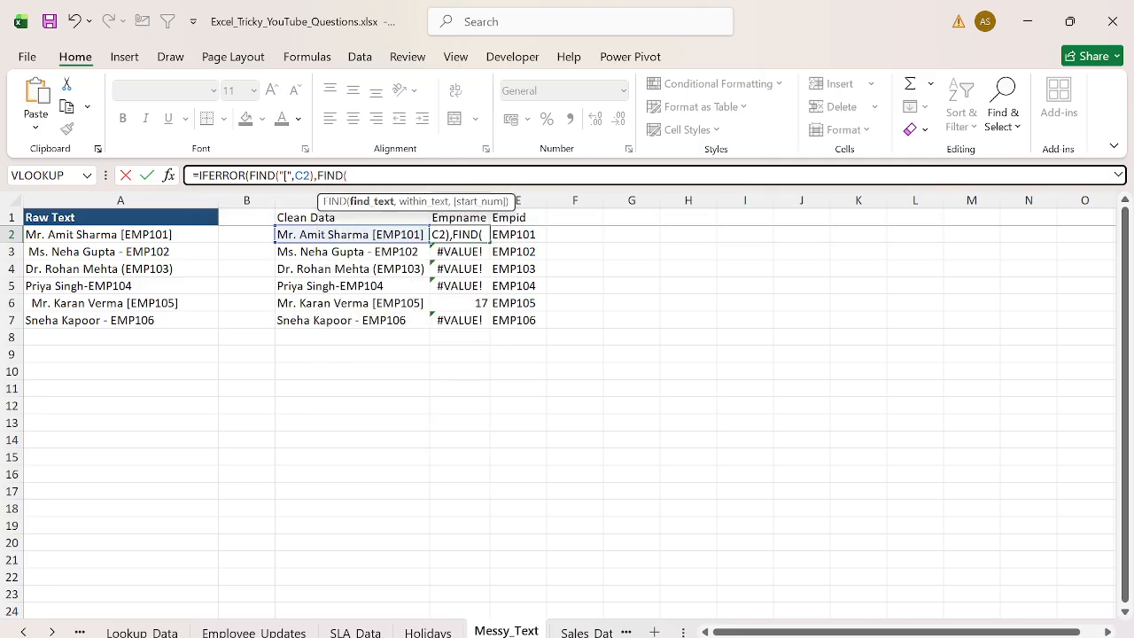
pyautogui.write('"-",')
pyautogui.click(352, 235)
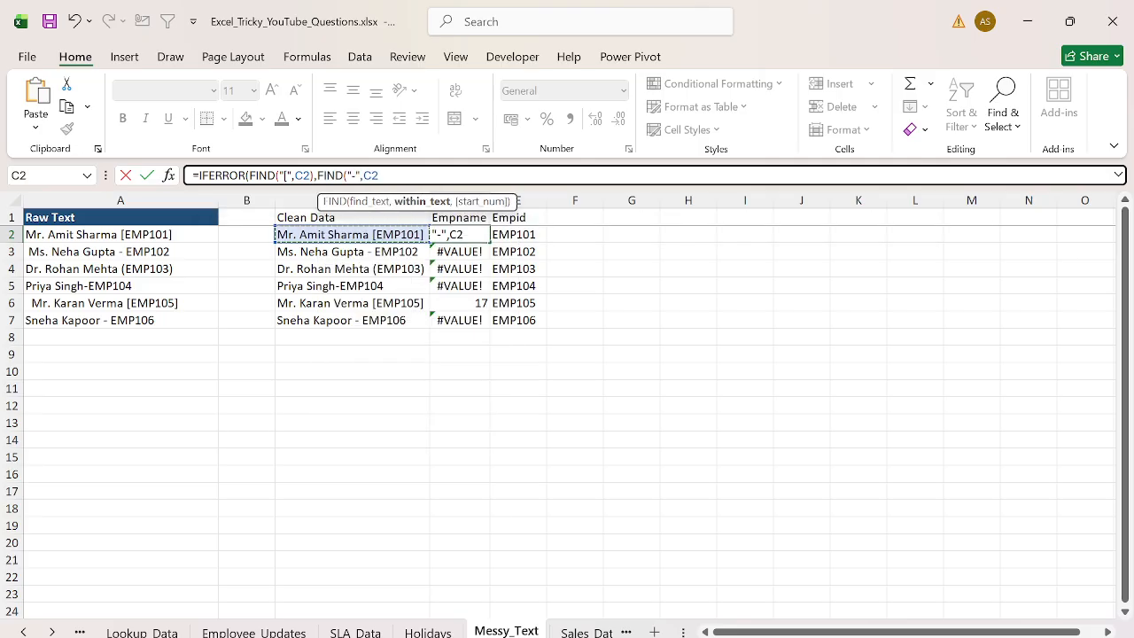
pyautogui.write('))')
pyautogui.press('Return')
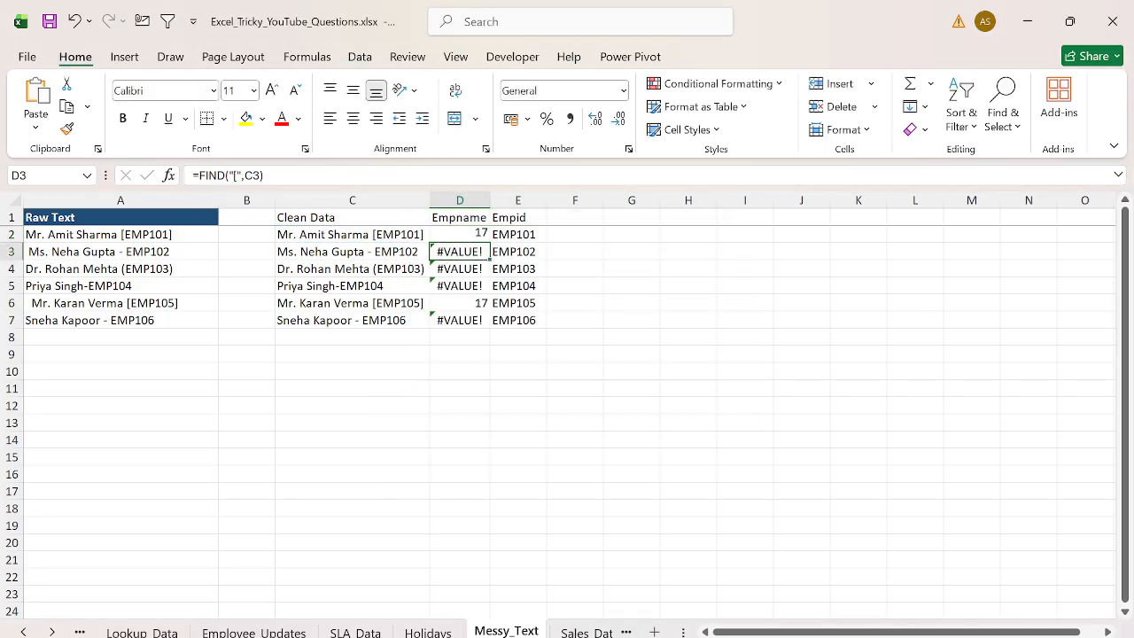
pyautogui.press('Up')
pyautogui.hotkey('ctrl', 'shift', 'Down')
pyautogui.hotkey('ctrl', 'd')
pyautogui.press('Down')
pyautogui.press('Up')
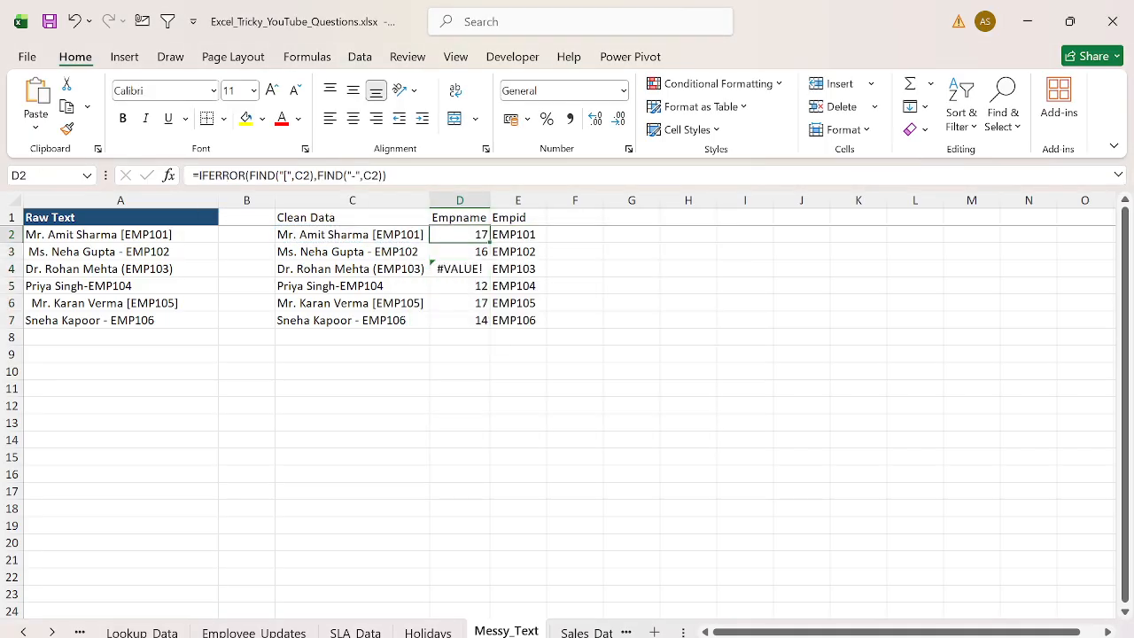
# - Wrap D2's formula in another IFERROR with FIND("(",C2) as the fallback and fill it down to D7
pyautogui.press('F2')
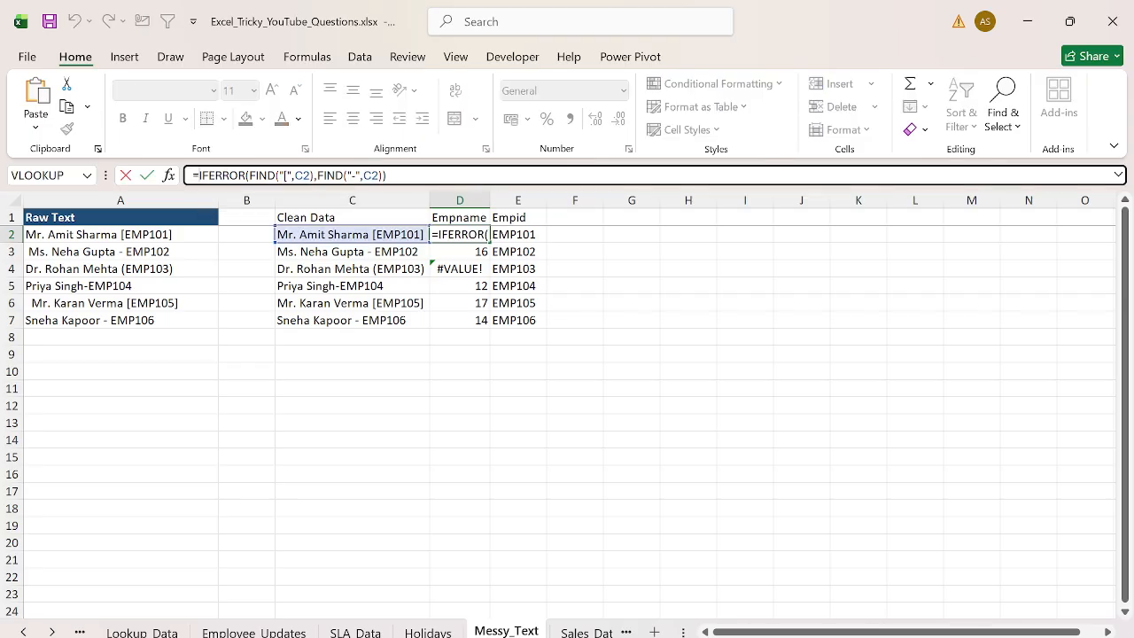
pyautogui.write('IFERROR(')
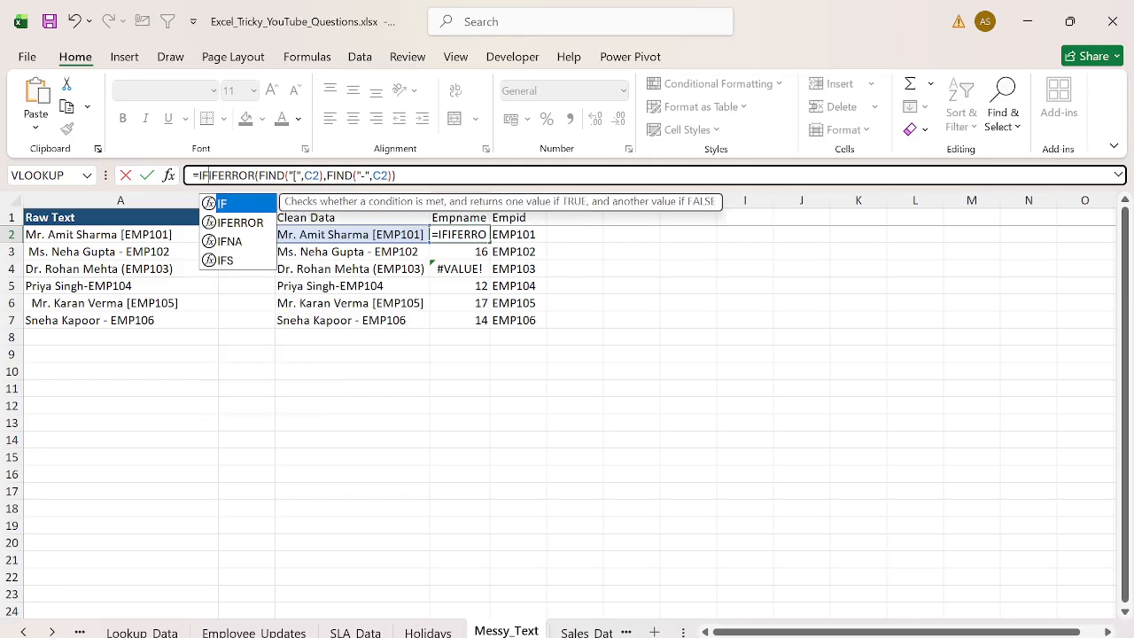
pyautogui.press('End')
pyautogui.write(',FIND("(",')
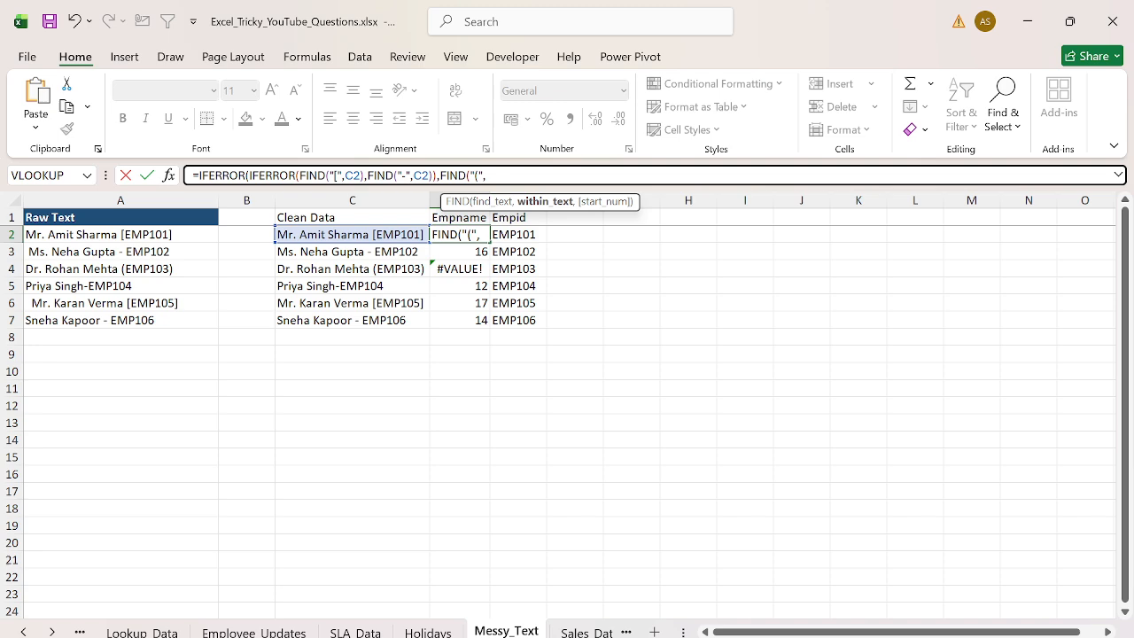
pyautogui.click(351, 235)
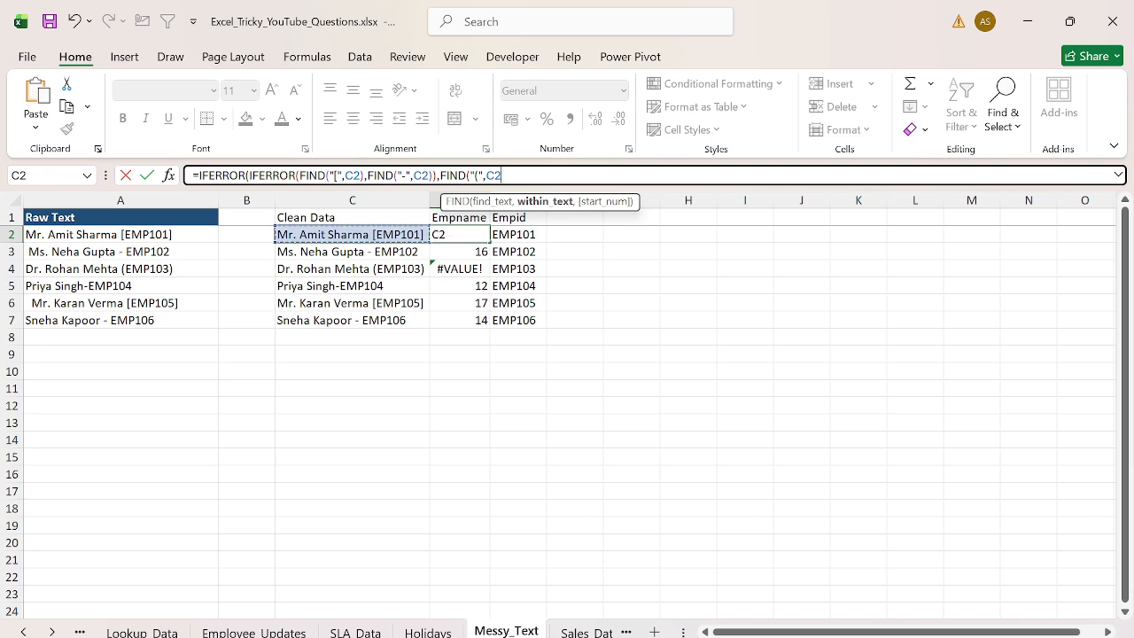
pyautogui.press('Return')
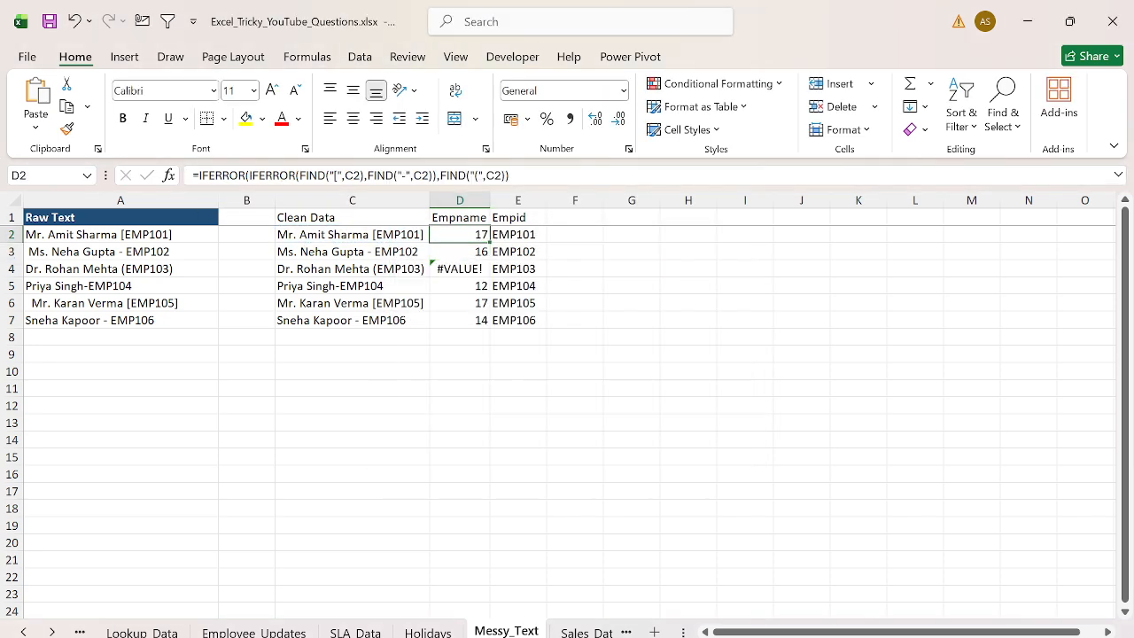
pyautogui.doubleClick(489, 242)
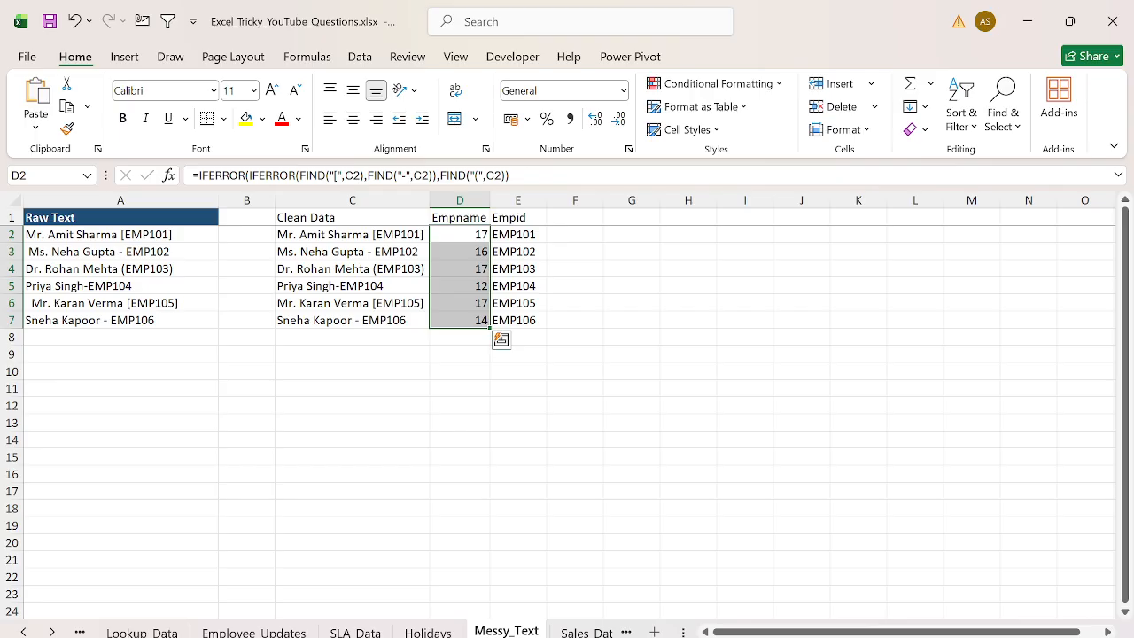
# - Wrap D2's formula in LEFT with C2 as the text, fill it down to D7, and autofit column D
pyautogui.click(351, 234)
pyautogui.click(461, 235)
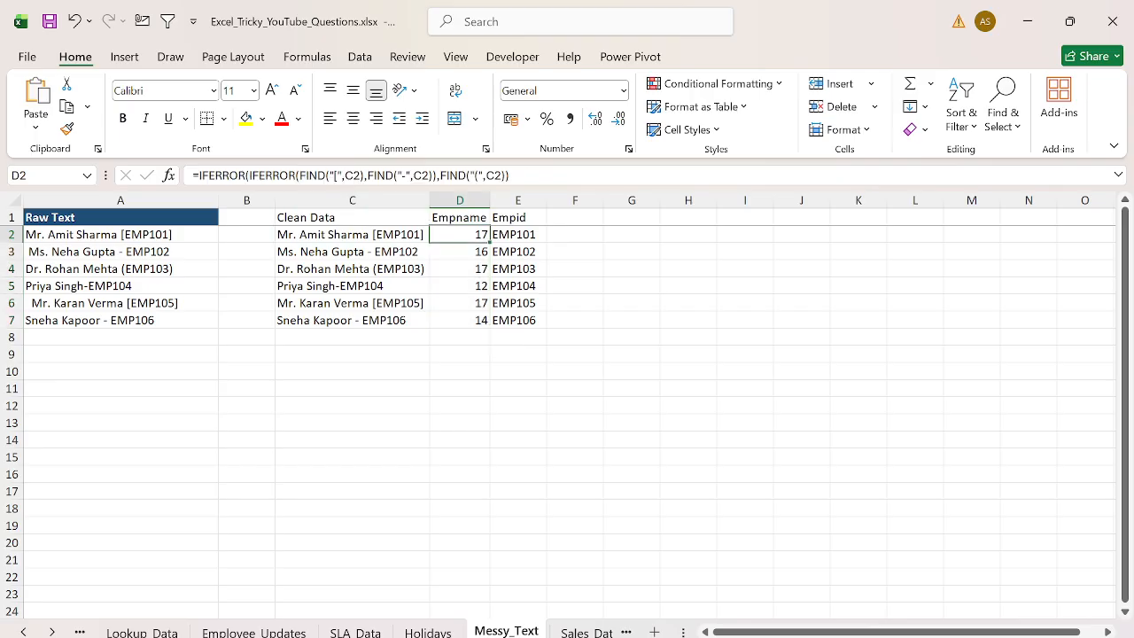
pyautogui.click(248, 176)
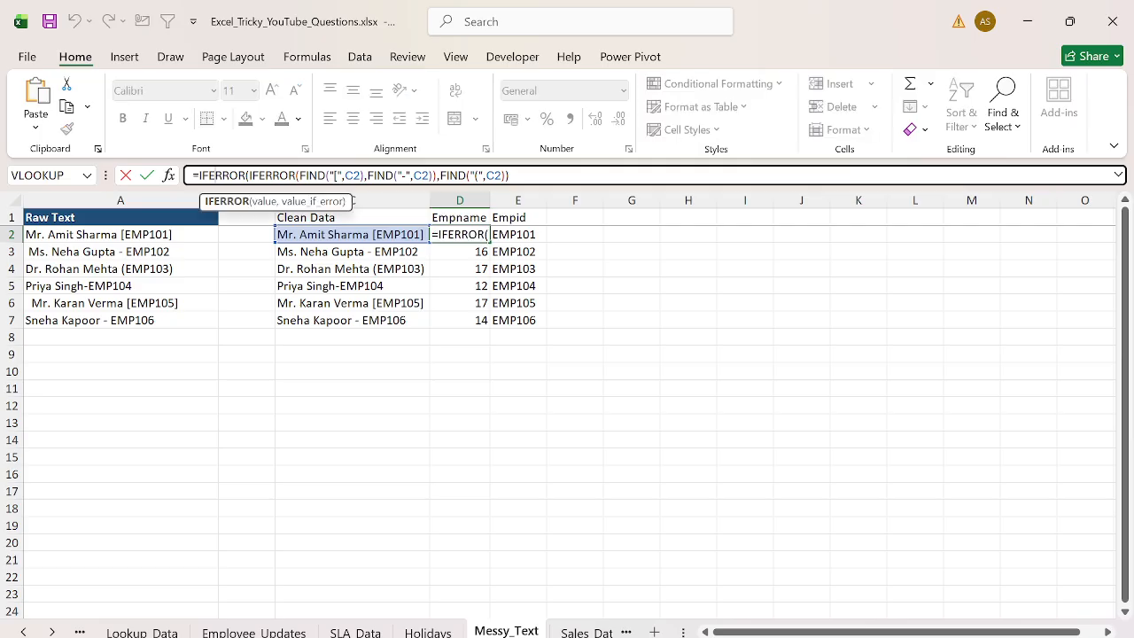
pyautogui.write('LEFT(')
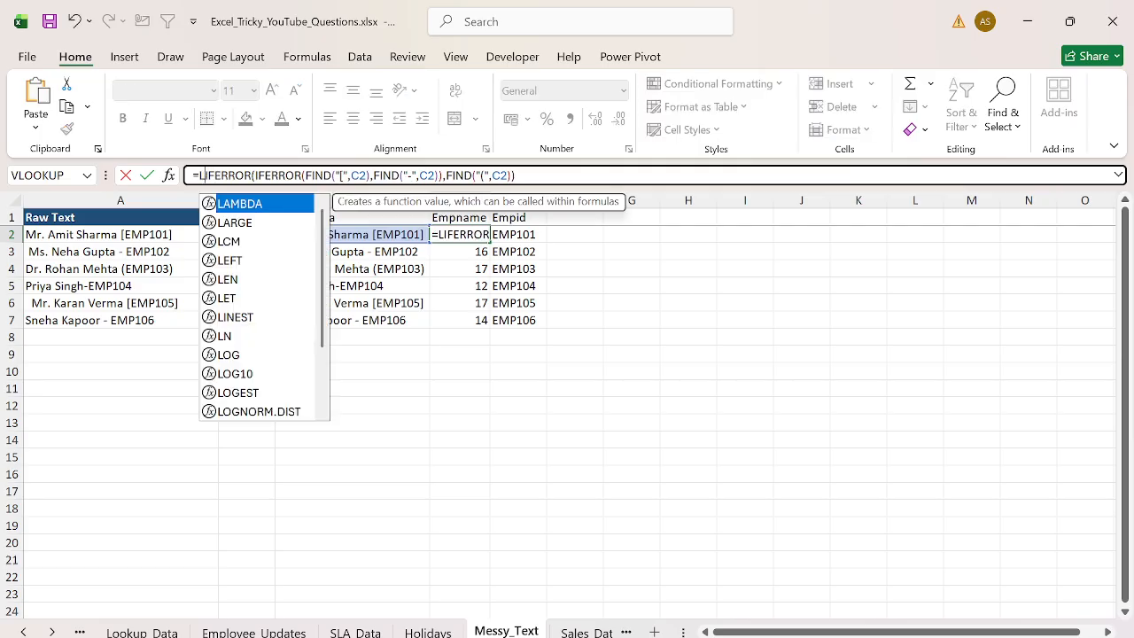
pyautogui.write('C2,')
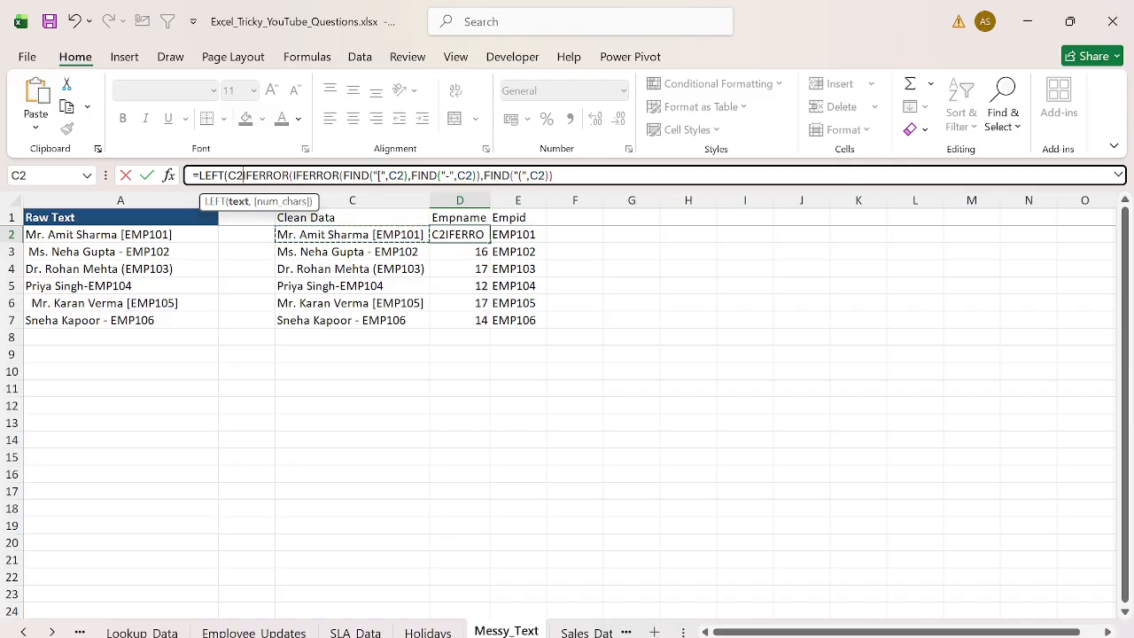
pyautogui.write(')')
pyautogui.press('Return')
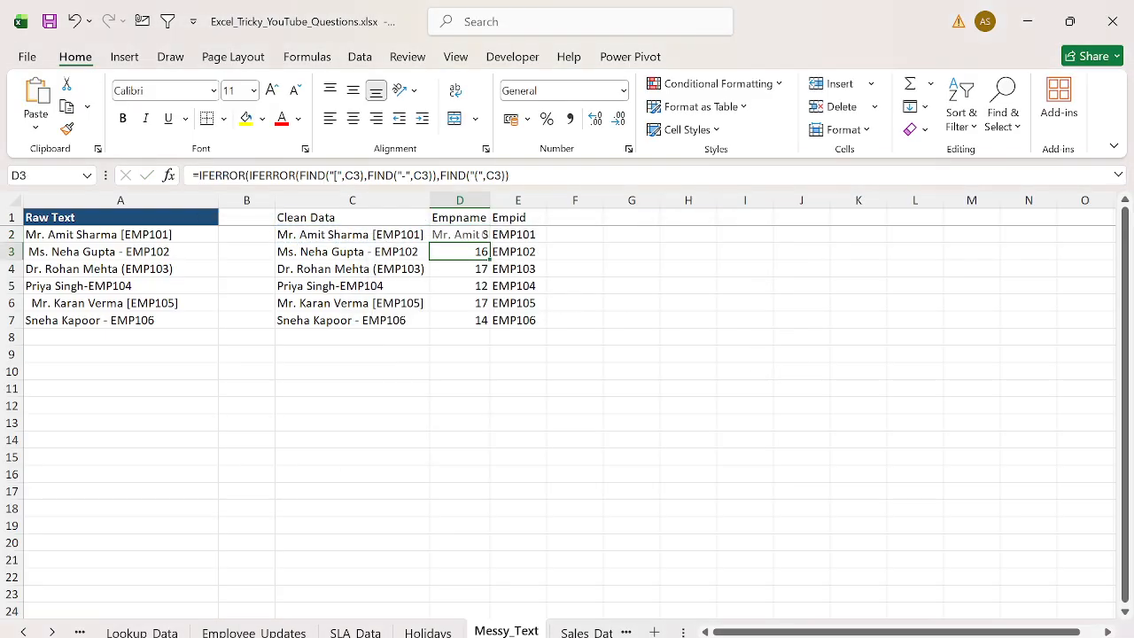
pyautogui.press('Up')
pyautogui.hotkey('ctrl', 'shift', 'Down')
pyautogui.hotkey('ctrl', 'd')
pyautogui.press('o')
pyautogui.press('i')
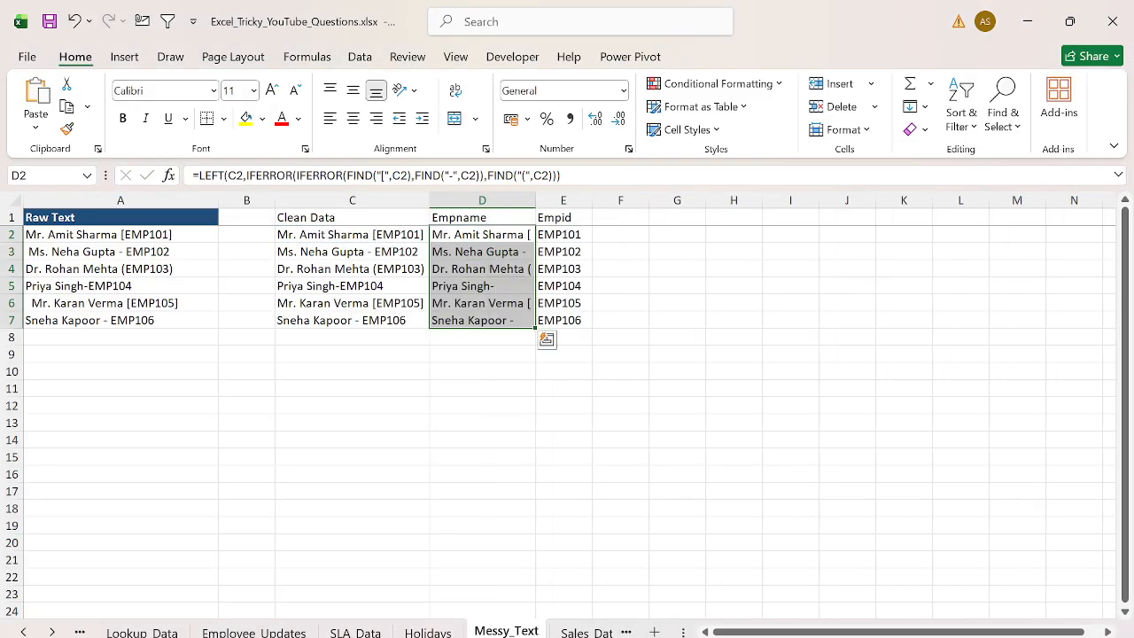
pyautogui.press('Right')
pyautogui.press('Left')
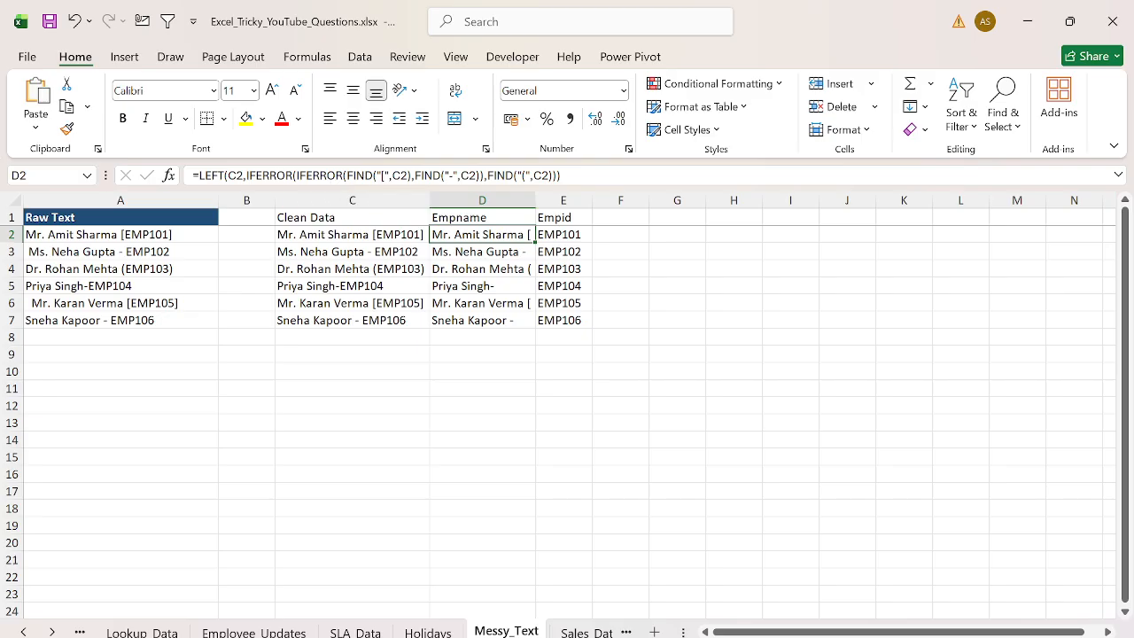
pyautogui.click(441, 175)
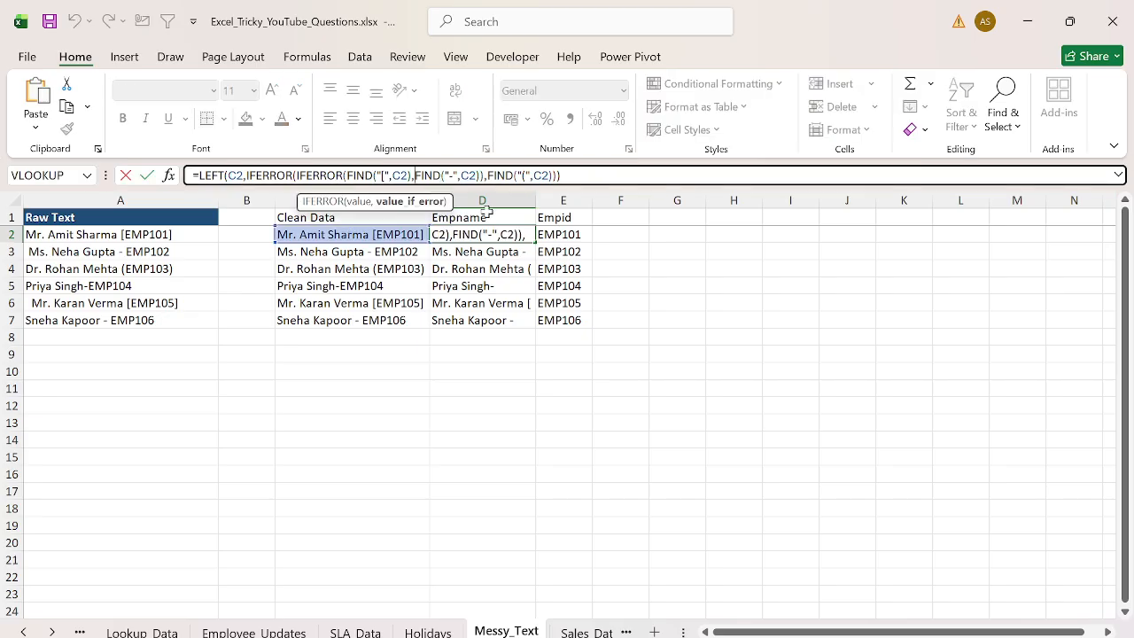
pyautogui.press('Left')
pyautogui.press('Right')
pyautogui.press('Left')
pyautogui.write('-1')
pyautogui.press('Right')
pyautogui.press('Right')
pyautogui.press('Right')
pyautogui.press('Right')
pyautogui.press('Right')
pyautogui.press('Right')
pyautogui.press('Right')
pyautogui.press('Right')
pyautogui.press('Right')
pyautogui.press('Right')
pyautogui.press('Right')
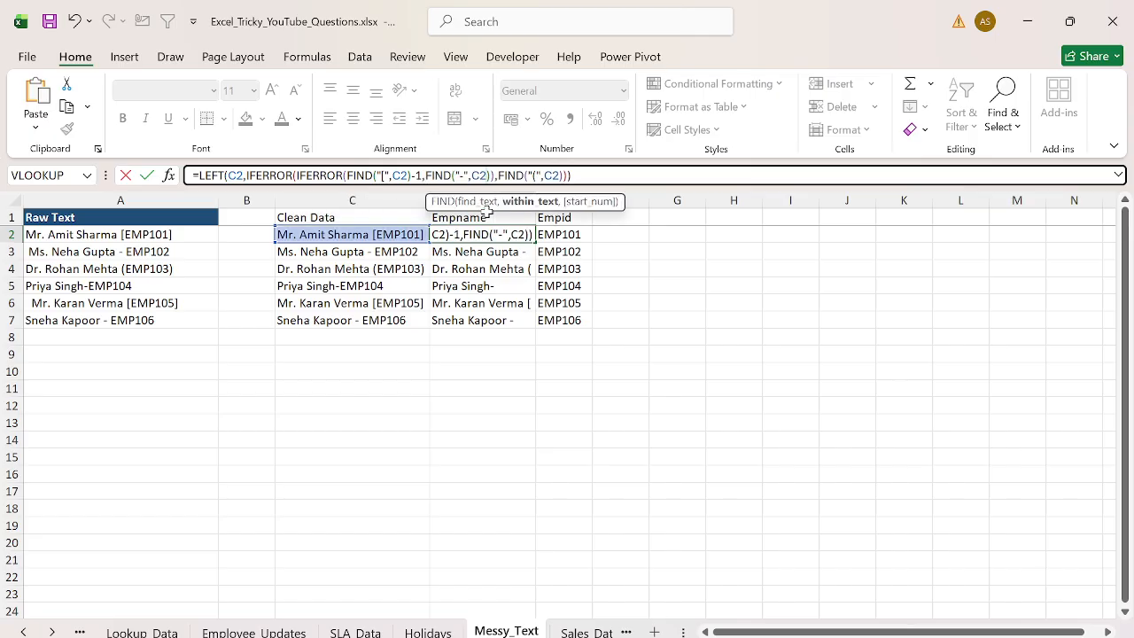
pyautogui.press('Right')
pyautogui.press('Right')
pyautogui.press('Right')
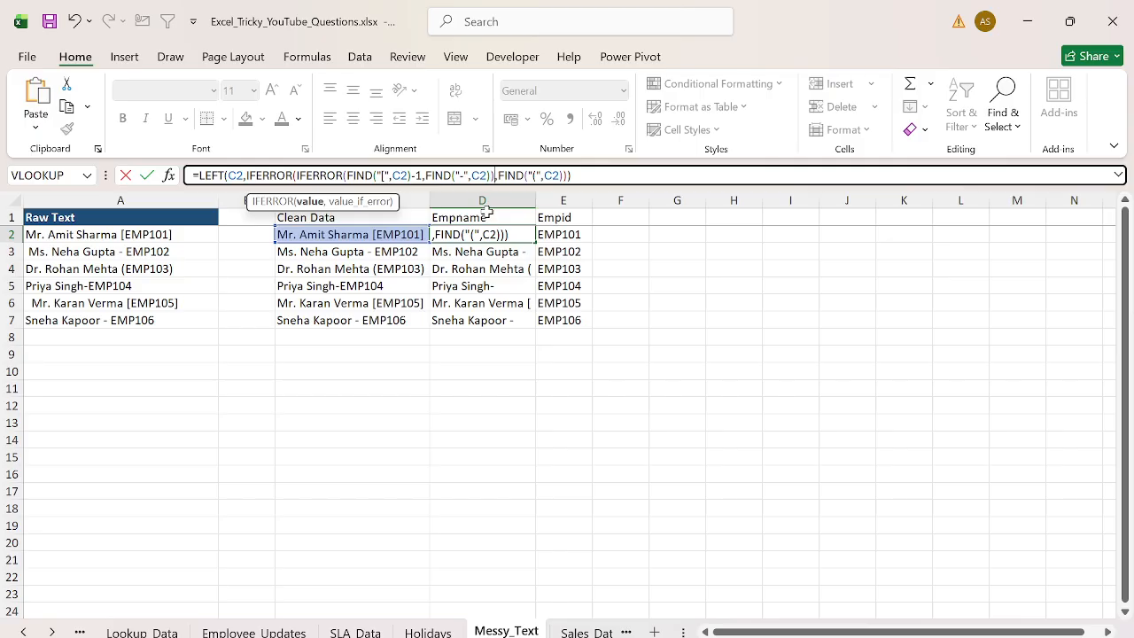
pyautogui.press('Escape')
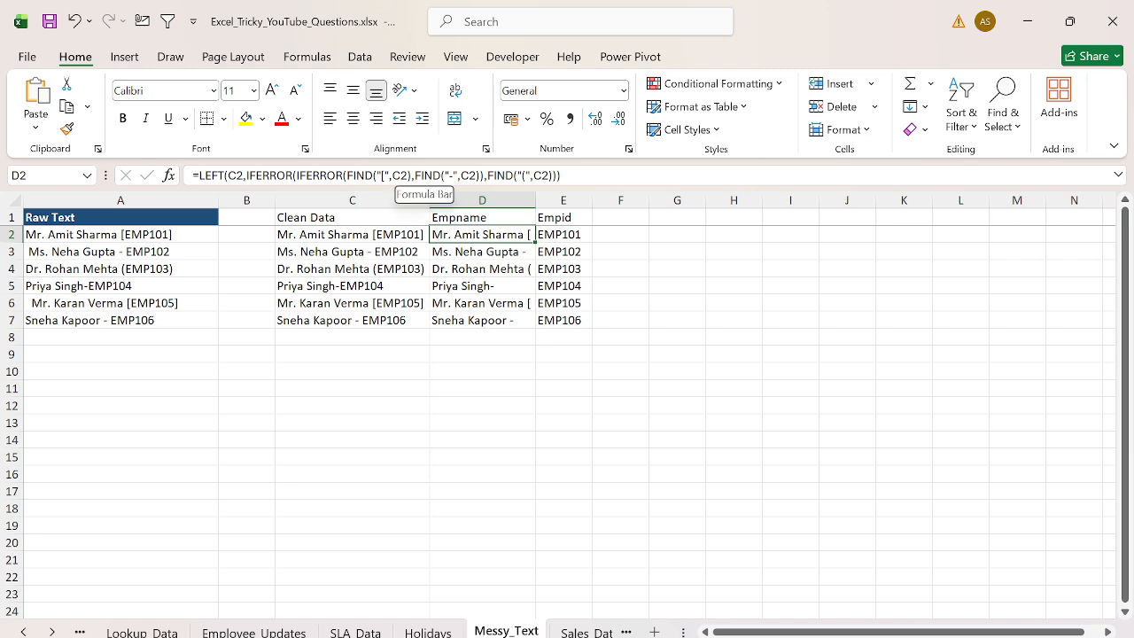
# - Subtract 1 from each FIND result inside D2's LEFT formula and fill it down to D7
pyautogui.click(412, 175)
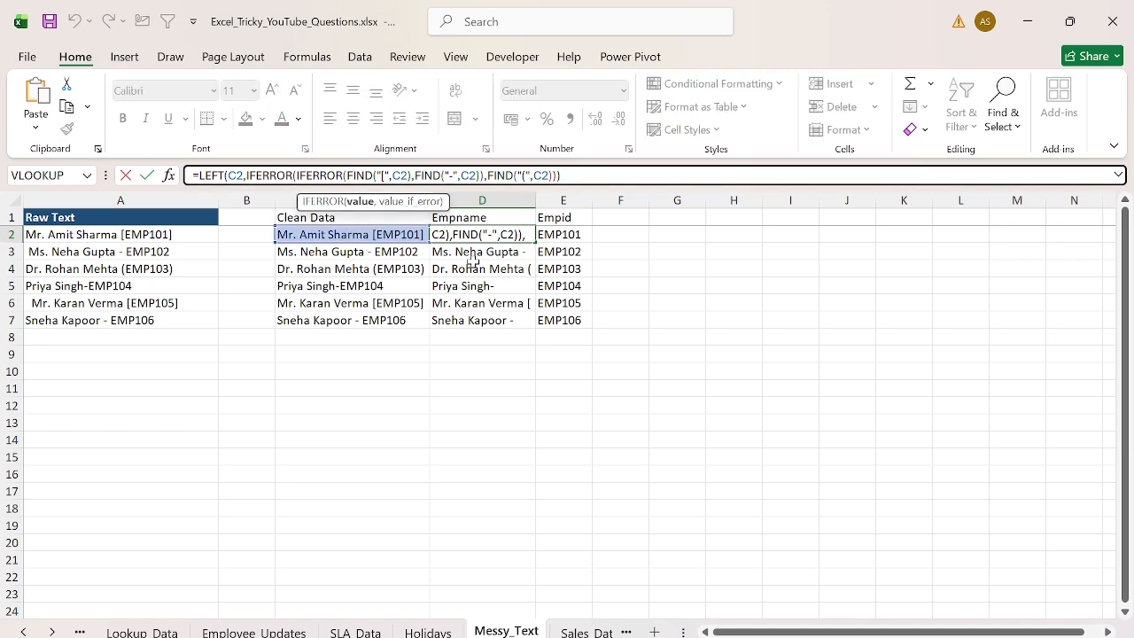
pyautogui.write('-1')
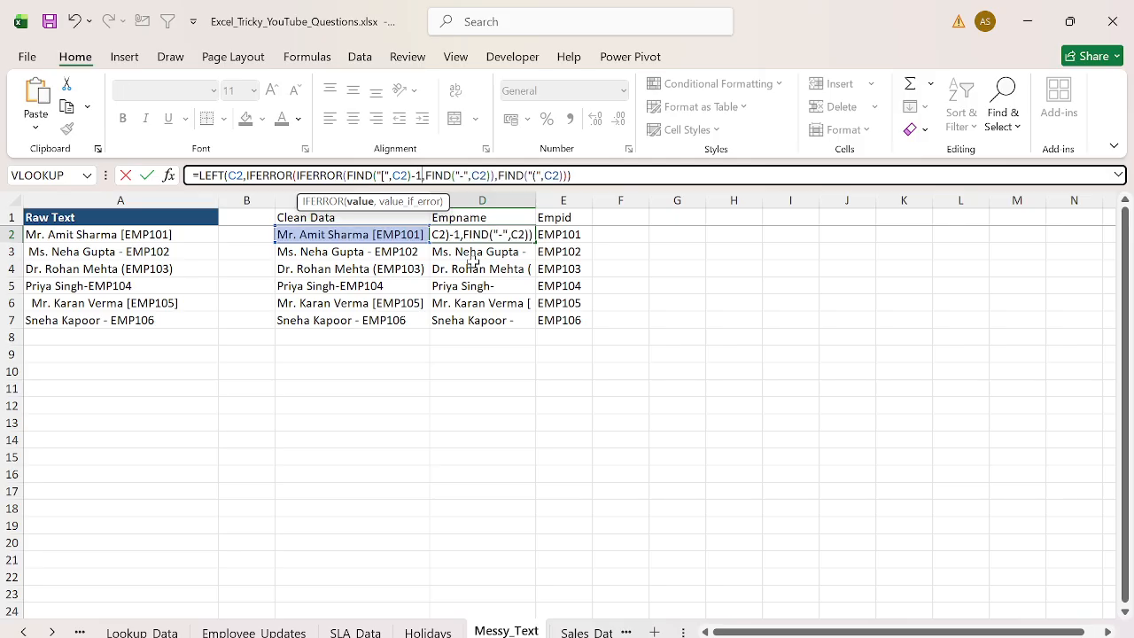
pyautogui.press('Right')
pyautogui.press('Right')
pyautogui.press('Right')
pyautogui.press('Right')
pyautogui.press('Right')
pyautogui.press('Right')
pyautogui.press('Right')
pyautogui.press('Right')
pyautogui.press('Right')
pyautogui.press('Right')
pyautogui.press('Right')
pyautogui.press('Right')
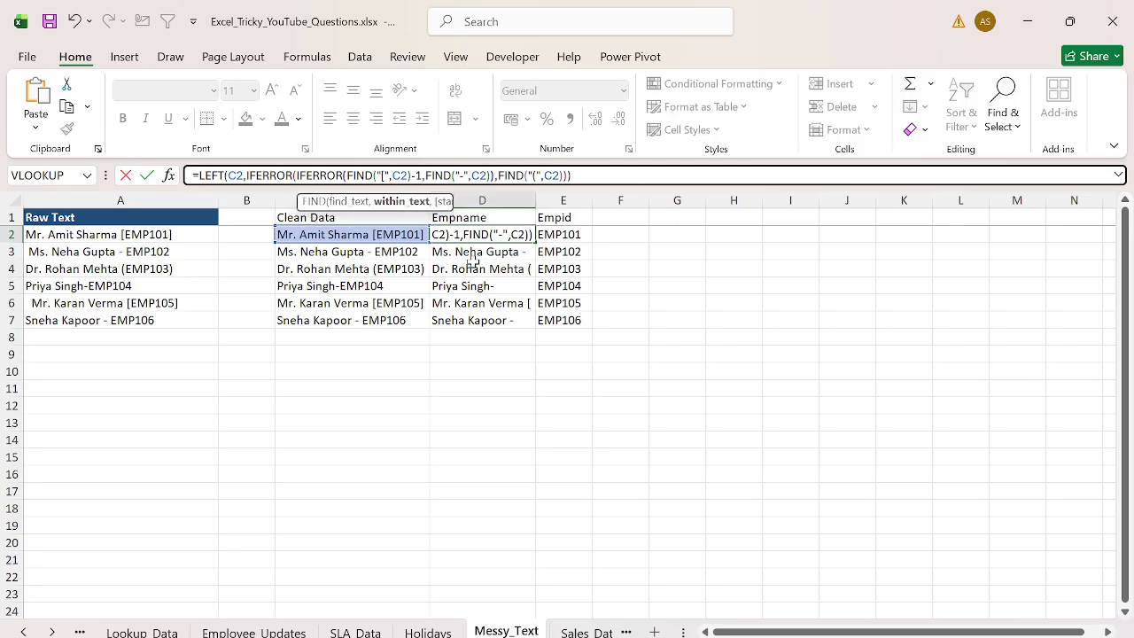
pyautogui.press('Right')
pyautogui.press('Right')
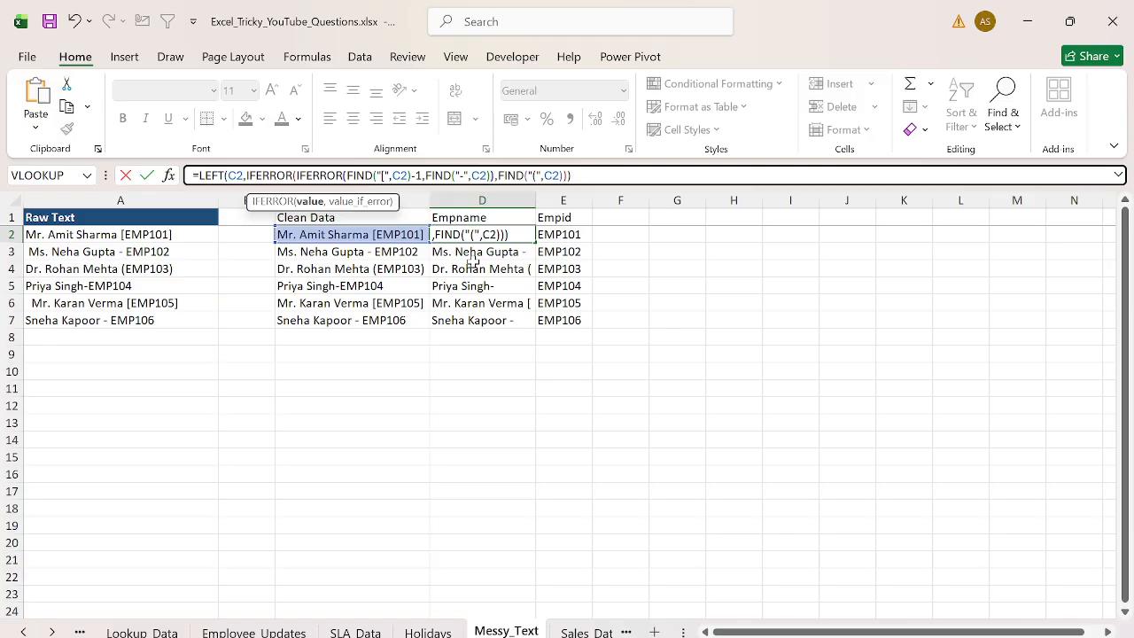
pyautogui.write('-1')
pyautogui.press('Right')
pyautogui.press('Right')
pyautogui.press('Right')
pyautogui.press('Right')
pyautogui.press('Right')
pyautogui.press('Right')
pyautogui.press('Right')
pyautogui.press('Right')
pyautogui.press('Right')
pyautogui.press('Right')
pyautogui.press('Right')
pyautogui.press('Right')
pyautogui.press('Right')
pyautogui.press('Right')
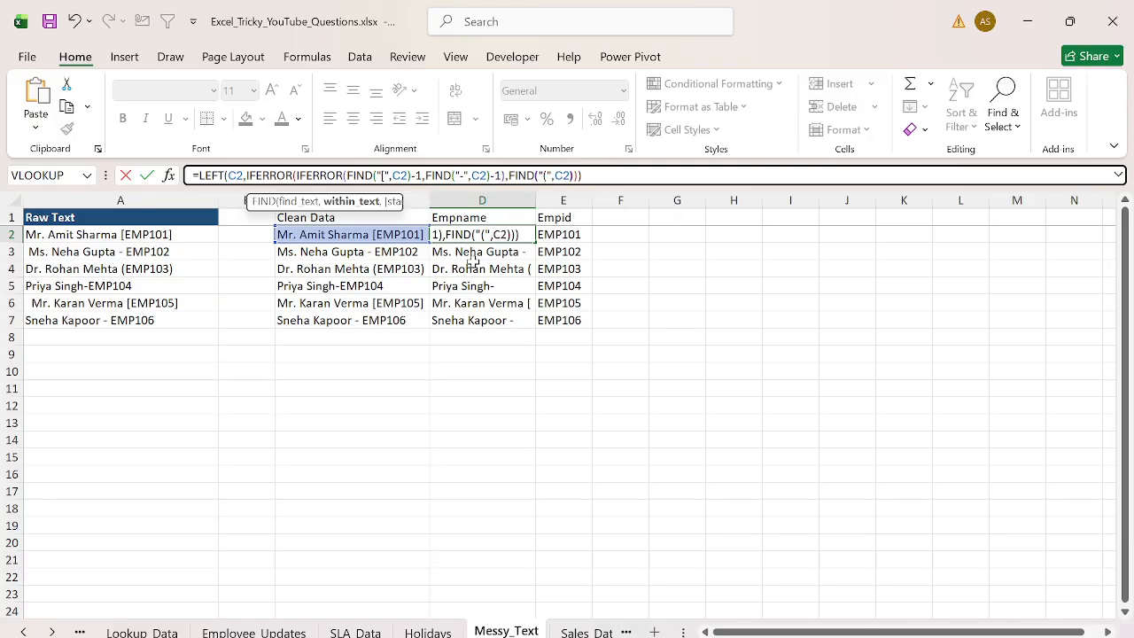
pyautogui.press('Left')
pyautogui.press('Right')
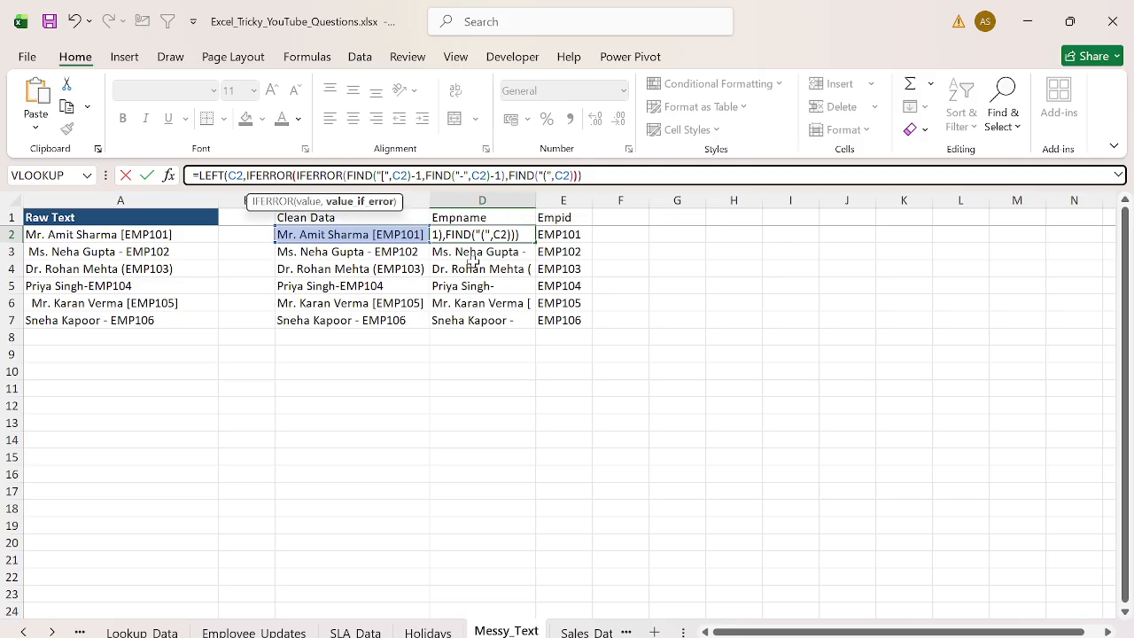
pyautogui.press('Right')
pyautogui.write('-1')
pyautogui.press('Left')
pyautogui.press('BackSpace')
pyautogui.press('BackSpace')
pyautogui.press('Left')
pyautogui.write('-1')
pyautogui.press('Return')
pyautogui.press('Up')
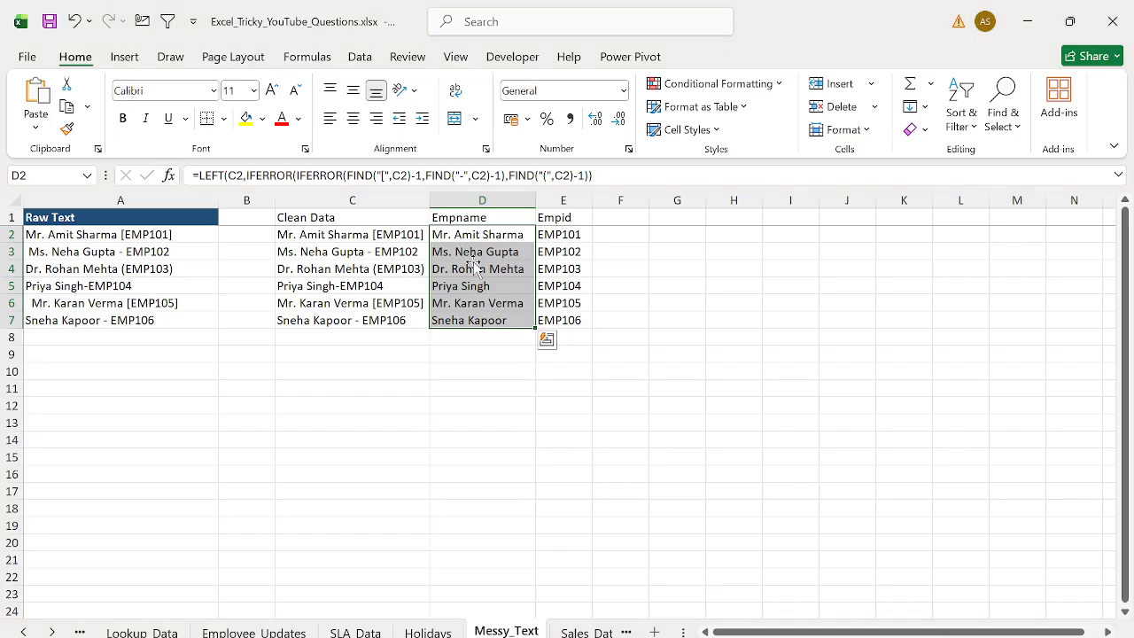
pyautogui.press('Left')
pyautogui.press('Right')
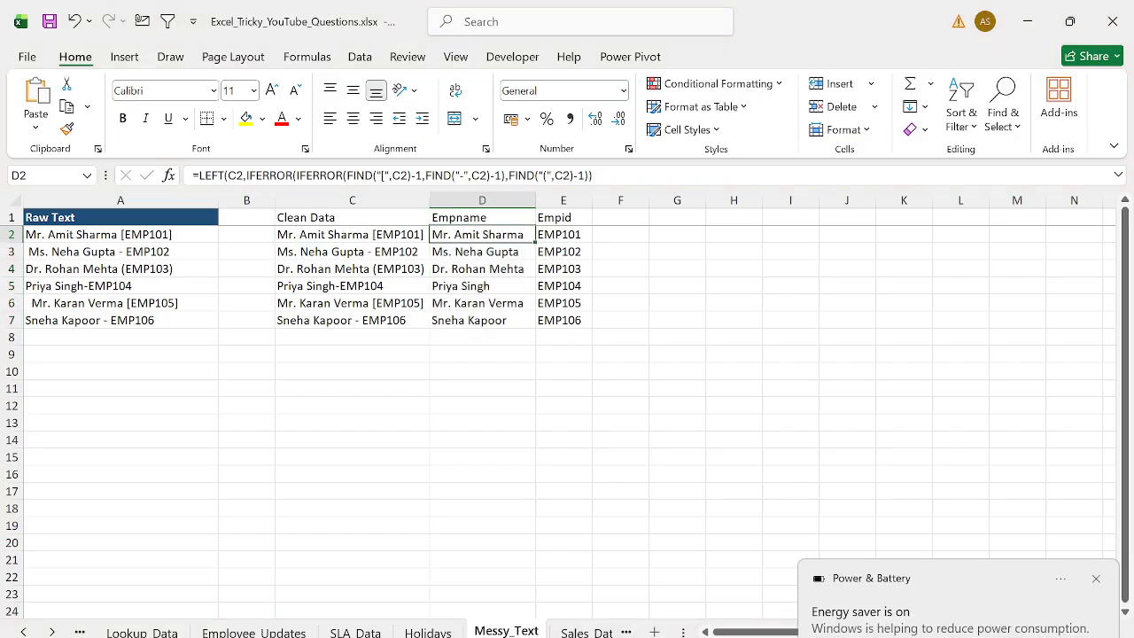
# - Wrap D2's formula in TRIM and fill it down to D7
pyautogui.click(196, 176)
pyautogui.write('TRIM(')
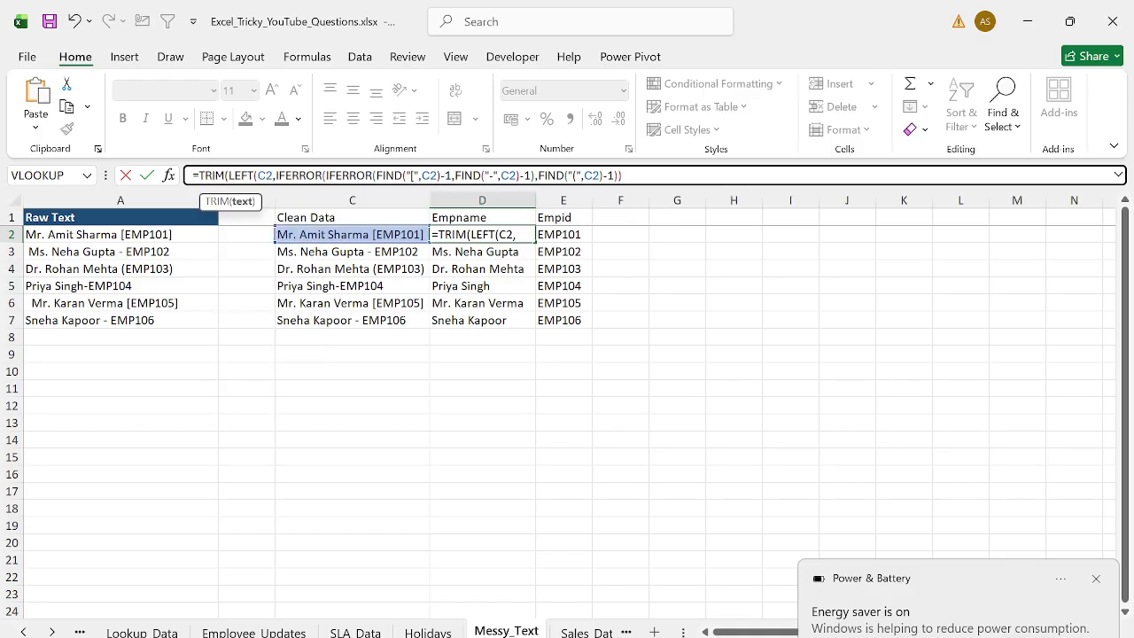
pyautogui.press('End')
pyautogui.write(')')
pyautogui.press('Return')
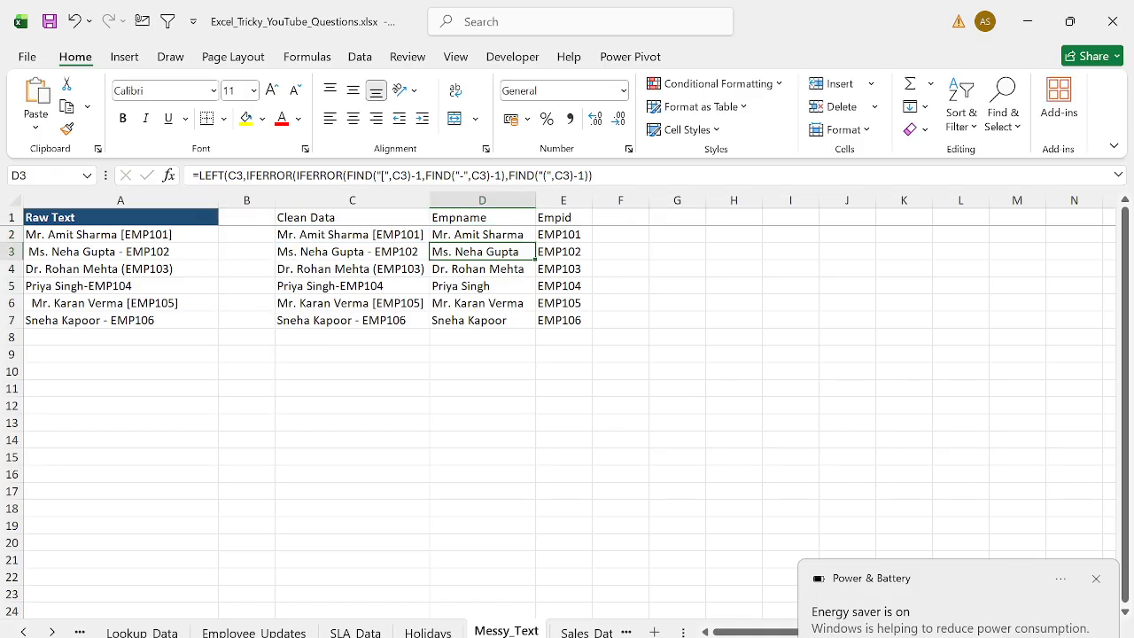
pyautogui.press('Up')
pyautogui.hotkey('ctrl', 'shift', 'Down')
pyautogui.hotkey('ctrl', 'd')
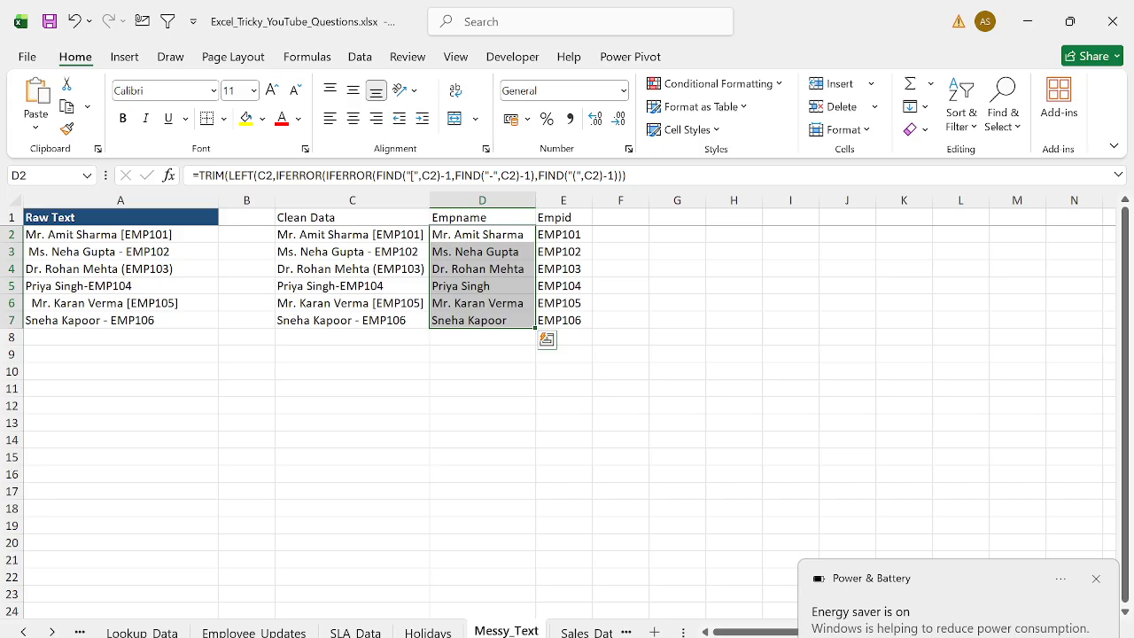
# - Copy D2's name-extraction formula as text and paste it into D9 as a reference note
pyautogui.press('Up')
pyautogui.press('Down')
pyautogui.press('F2')
pyautogui.hotkey('ctrl', 'a')
pyautogui.hotkey('ctrl', 'c')
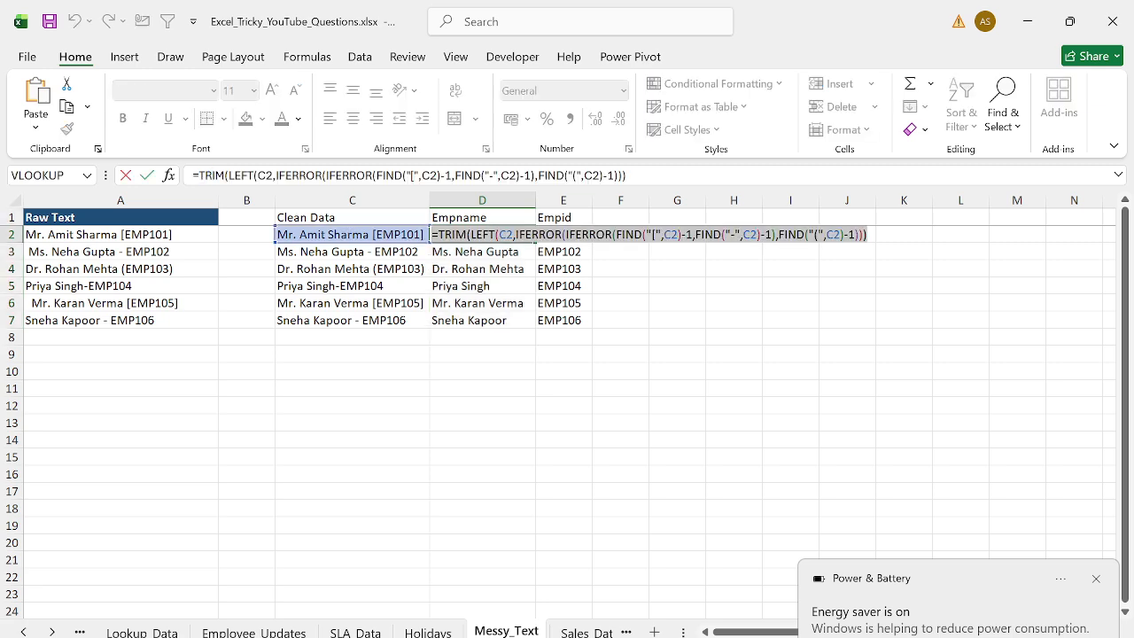
pyautogui.press('Return')
pyautogui.hotkey('ctrl', 'Down')
pyautogui.press('Down')
pyautogui.press('Down')
pyautogui.hotkey('ctrl', 'v')
pyautogui.press('Return')
pyautogui.press('Right')
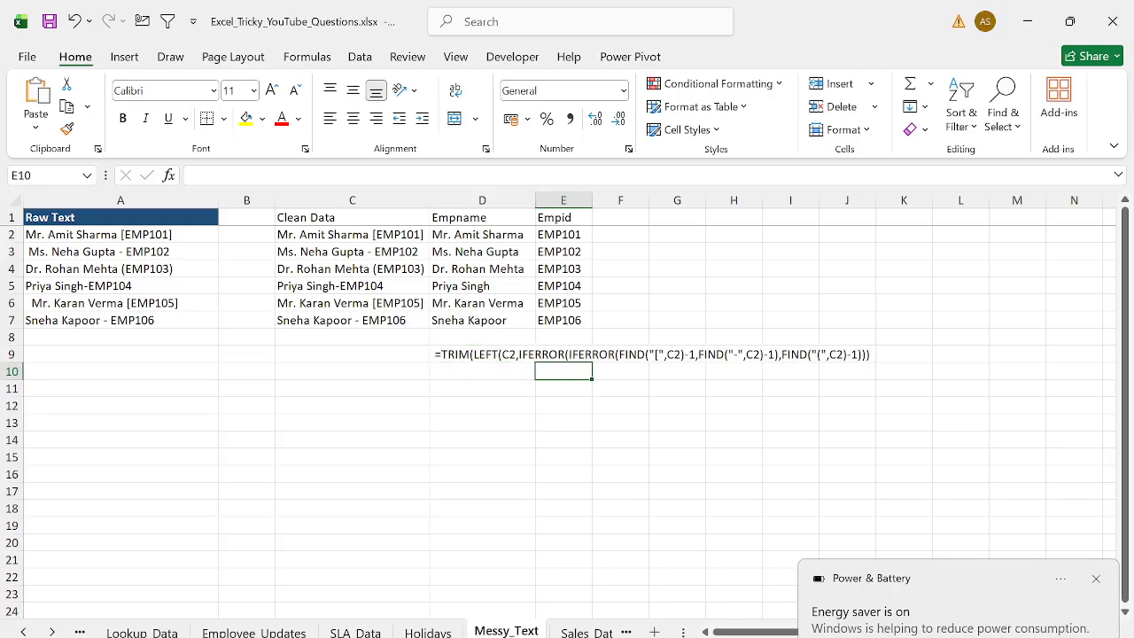
# - Copy the Empid column's SUBSTITUTE formula as text and paste it into D10
pyautogui.press('Up')
pyautogui.press('Up')
pyautogui.press('Up')
pyautogui.press('Up')
pyautogui.press('Up')
pyautogui.press('Up')
pyautogui.press('Up')
pyautogui.press('Up')
pyautogui.press('F2')
pyautogui.hotkey('ctrl', 'a')
pyautogui.hotkey('ctrl', 'c')
pyautogui.press('Return')
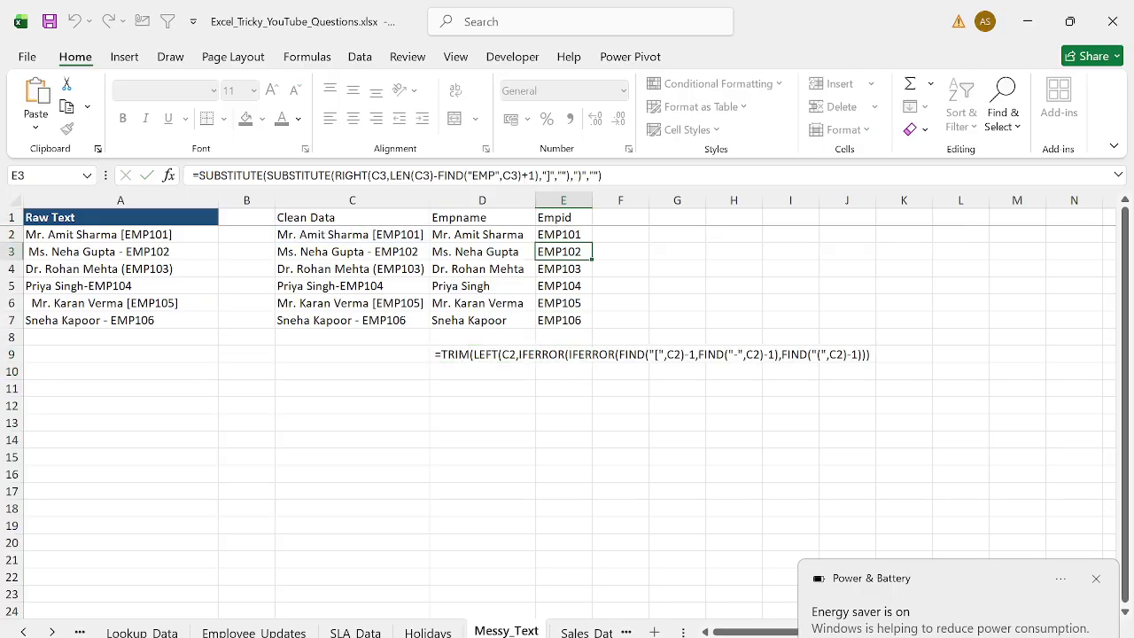
pyautogui.press('Left')
pyautogui.hotkey('ctrl', 'Down')
pyautogui.press('Down')
pyautogui.press('Down')
pyautogui.press('Down')
pyautogui.hotkey('ctrl', 'v')
pyautogui.press('Return')
pyautogui.press('Left')
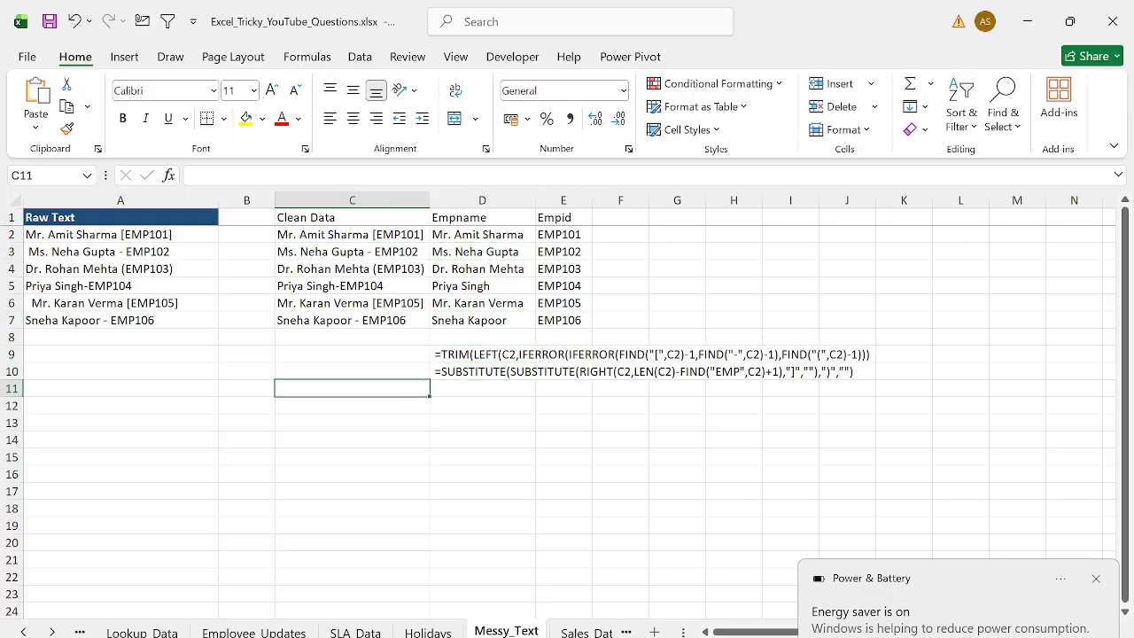
# - Switch to the Sales_Data sheet and enter the label Region in G1
pyautogui.hotkey('ctrl', 'Home')
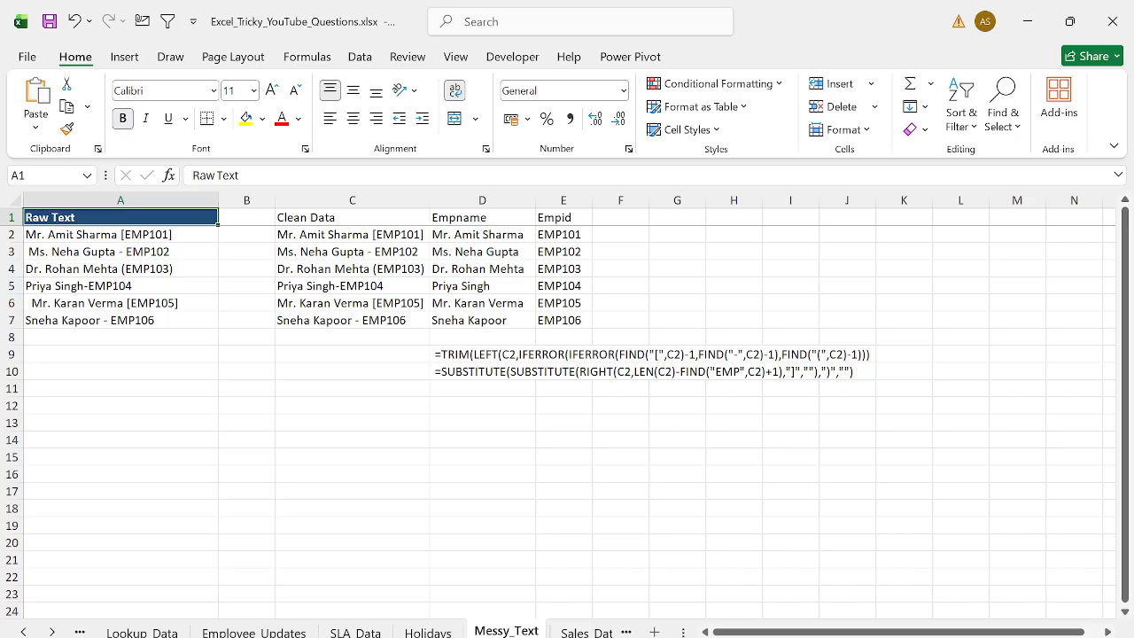
pyautogui.hotkey('ctrl', 'pagedown')
pyautogui.hotkey('ctrl', 'Left')
pyautogui.hotkey('ctrl', 'shift', 'Down')
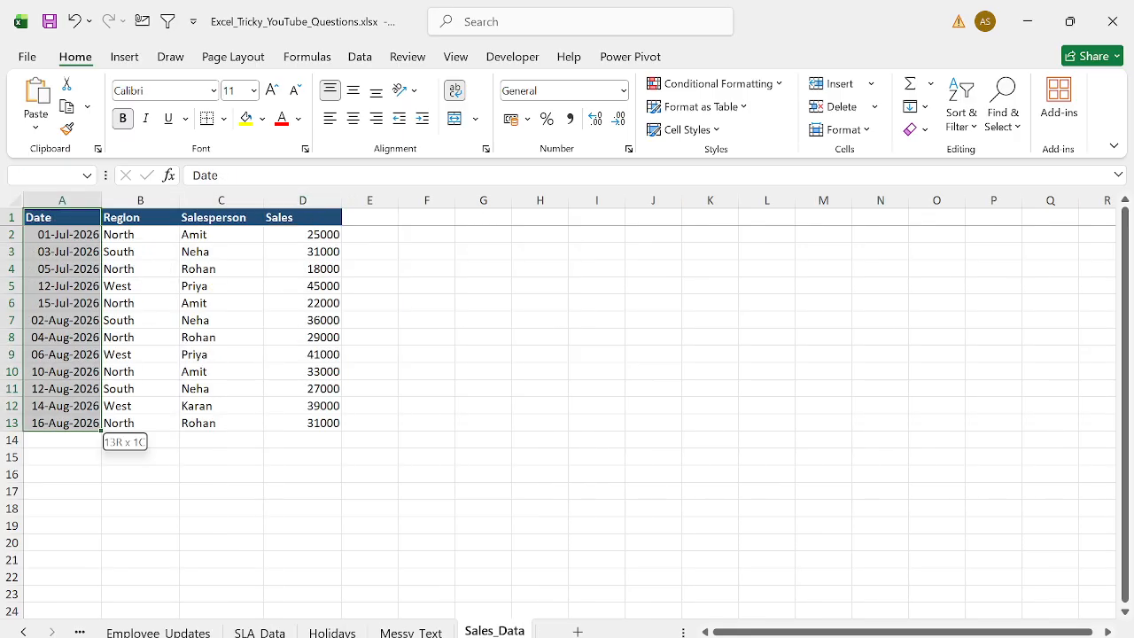
pyautogui.hotkey('ctrl', 'shift', 'Right')
pyautogui.hotkey('alt', 'w')
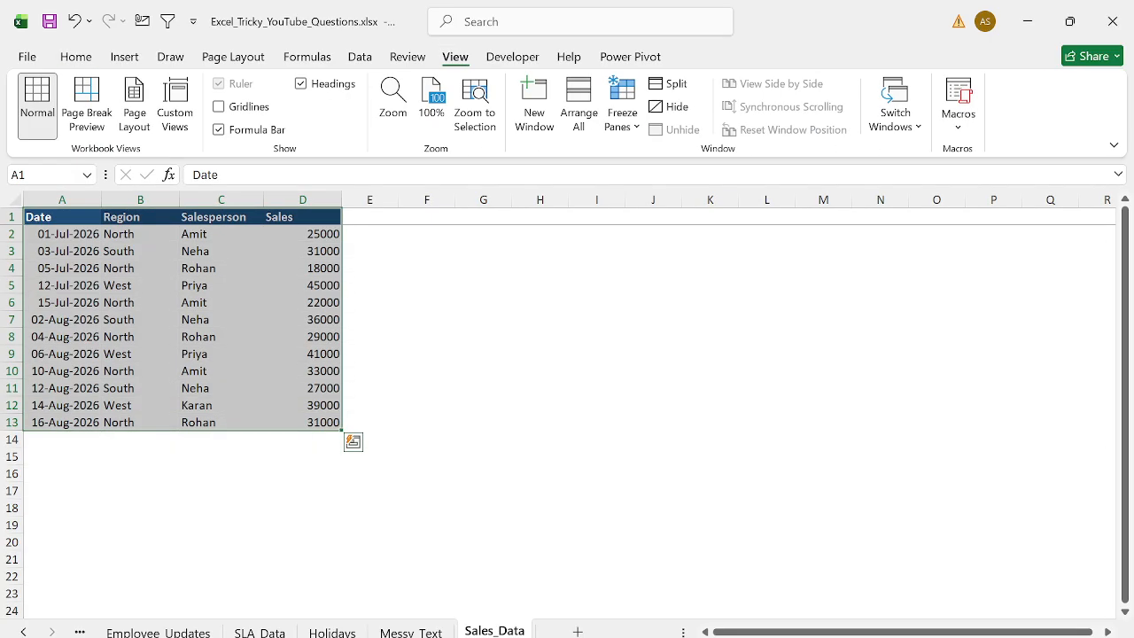
pyautogui.hotkey('ctrl', 'Right')
pyautogui.press('Down')
pyautogui.press('Right')
pyautogui.press('Right')
pyautogui.press('Up')
pyautogui.press('Right')
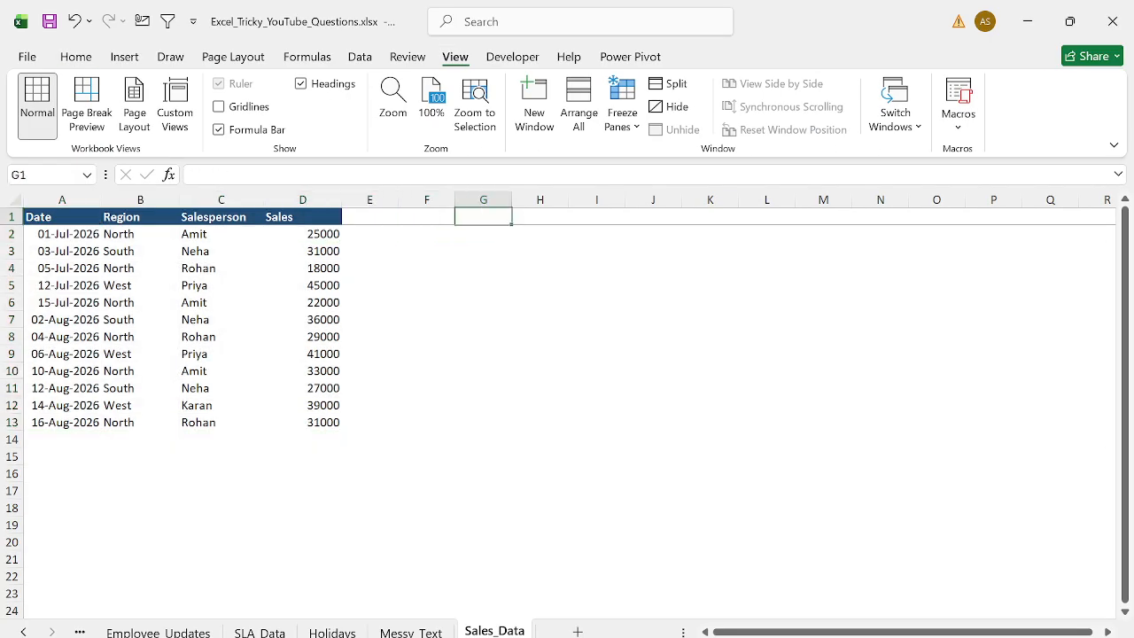
pyautogui.write('rEGION')
pyautogui.press('Return')
pyautogui.press('Up')
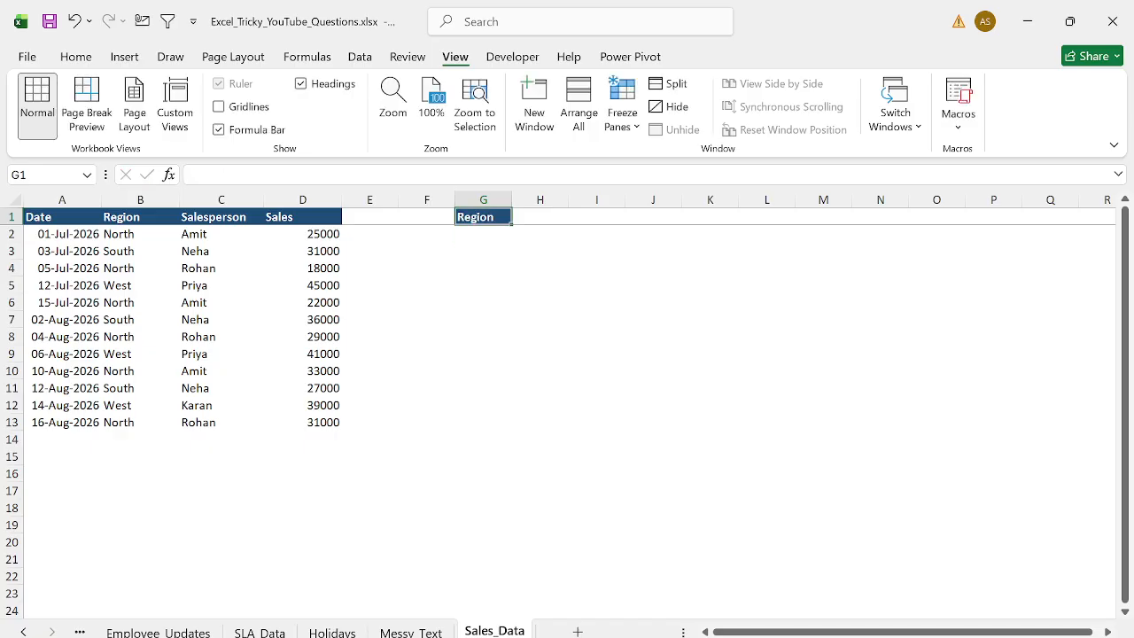
# - Enter North in H1 and remove its header formatting by pasting formats from a blank cell
pyautogui.press('Right')
pyautogui.write('North')
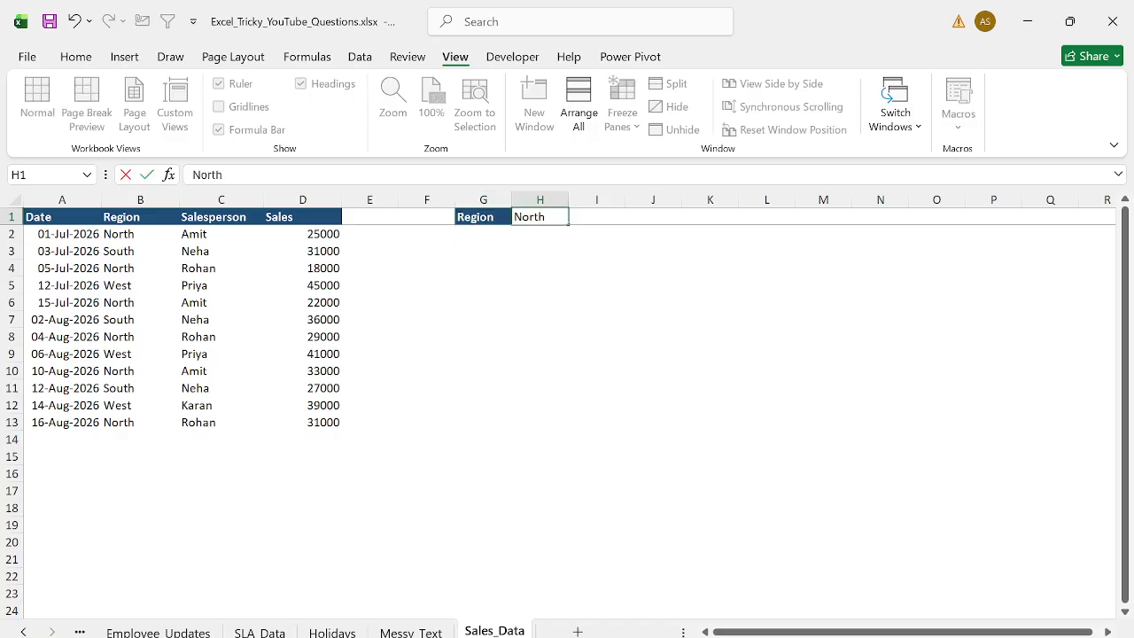
pyautogui.press('Return')
pyautogui.press('Up')
pyautogui.press('Right')
pyautogui.hotkey('ctrl', 'c')
pyautogui.press('Left')
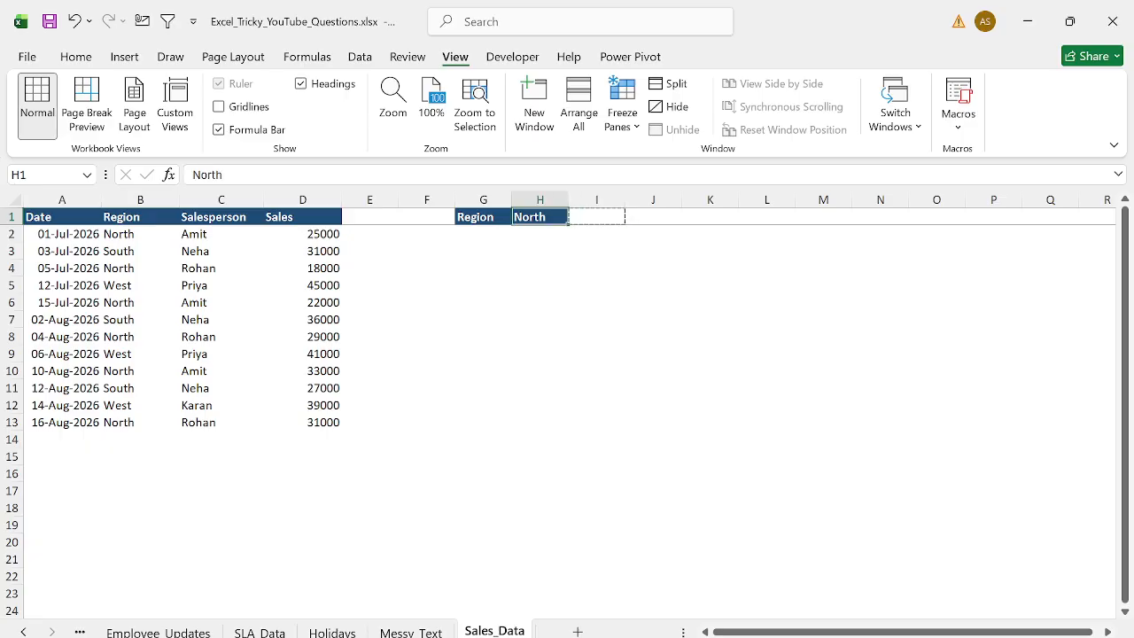
pyautogui.hotkey('ctrl', 'alt', 'v')
pyautogui.press('t')
pyautogui.press('Return')
# - Enter the label Max Sales in G3 and autofit column G
pyautogui.press('Down')
pyautogui.press('Down')
pyautogui.press('Left')
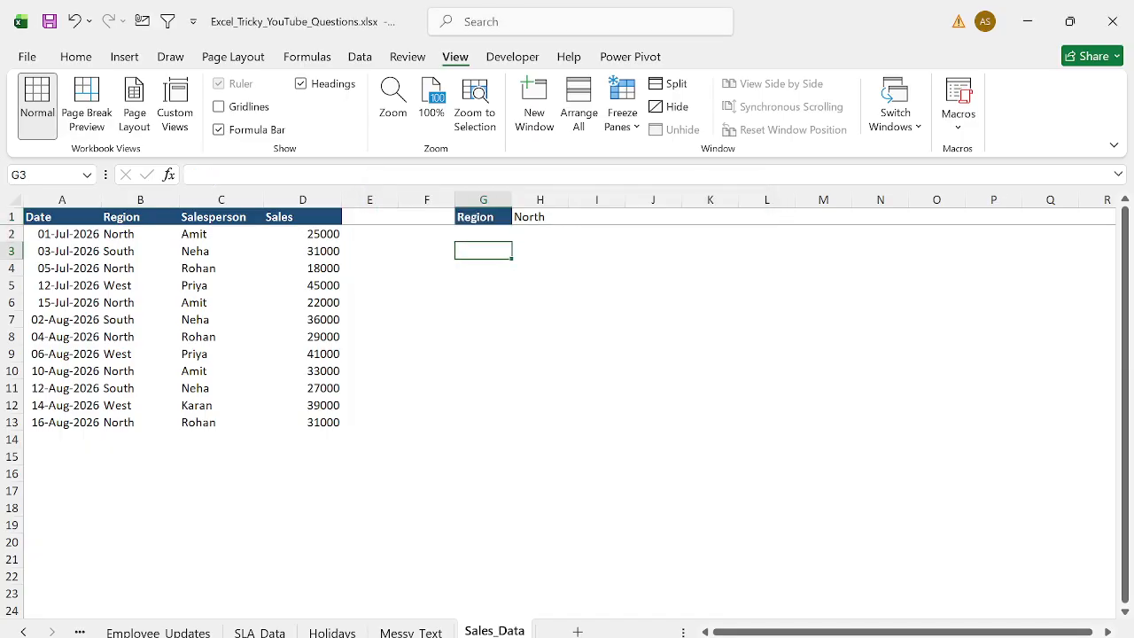
pyautogui.write('Max Sales')
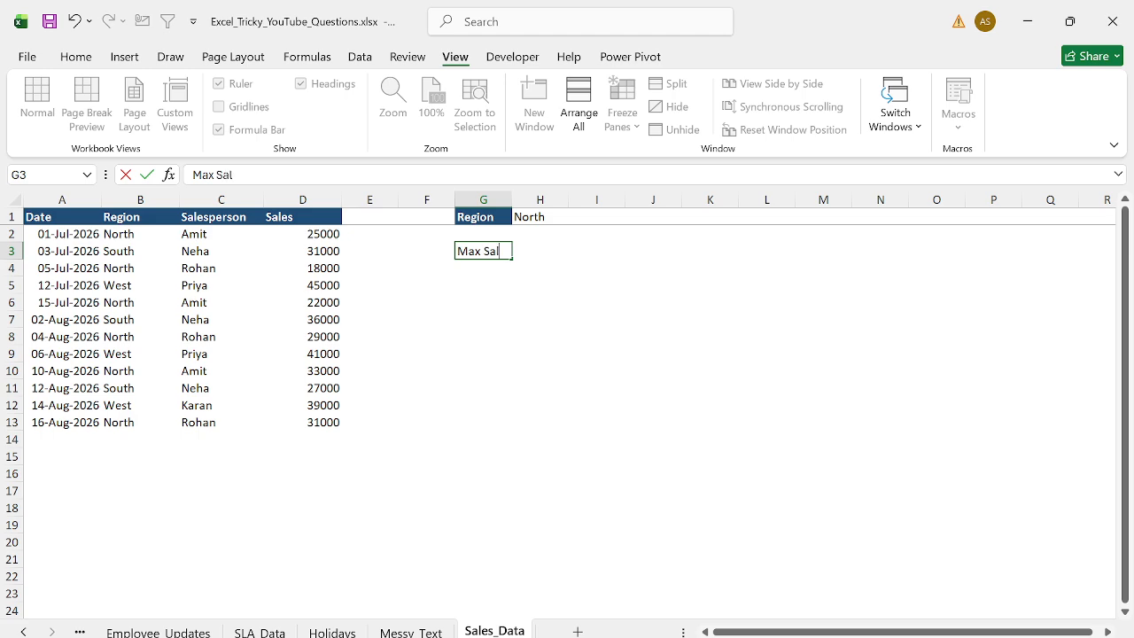
pyautogui.press('Return')
pyautogui.press('Up')
pyautogui.hotkey('alt', 'h')
pyautogui.press('o')
pyautogui.press('i')
# - Enter the label Avg Sales in I3
pyautogui.press('Right')
pyautogui.press('Right')
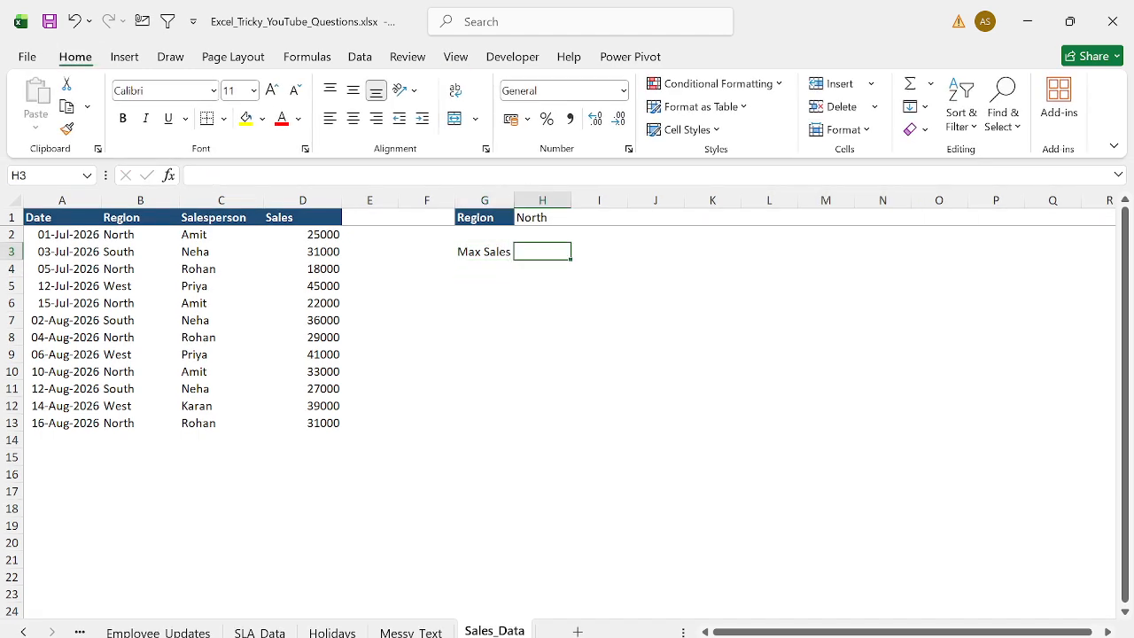
pyautogui.write('Avg Sales')
pyautogui.press('Return')
pyautogui.press('Up')
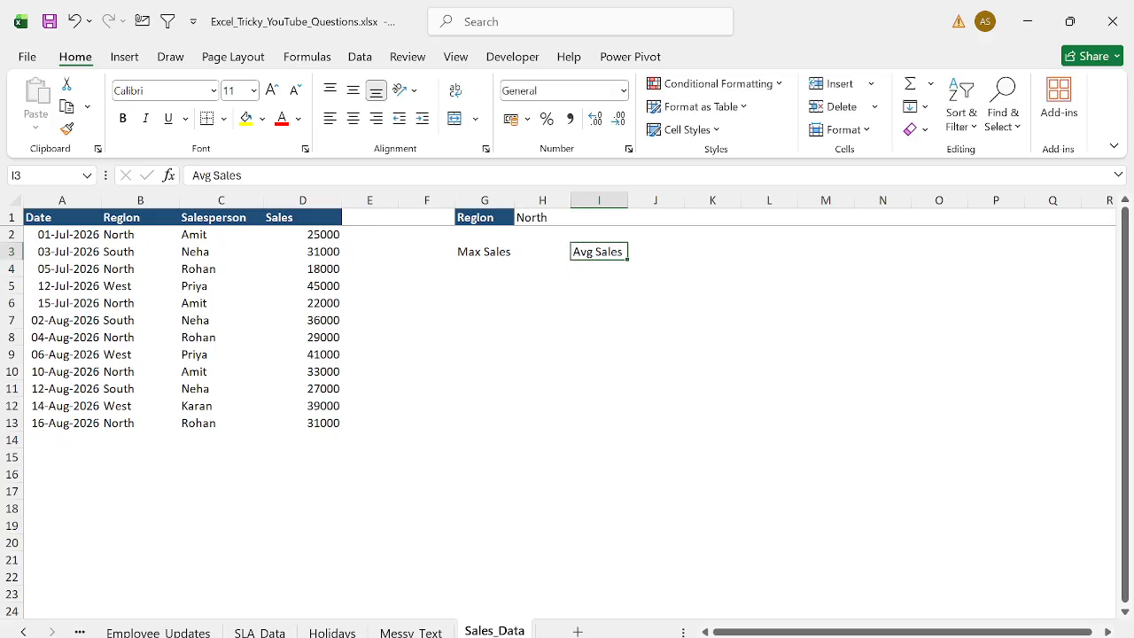
# - Make the Max Sales and Avg Sales labels bold
pyautogui.press('Right')
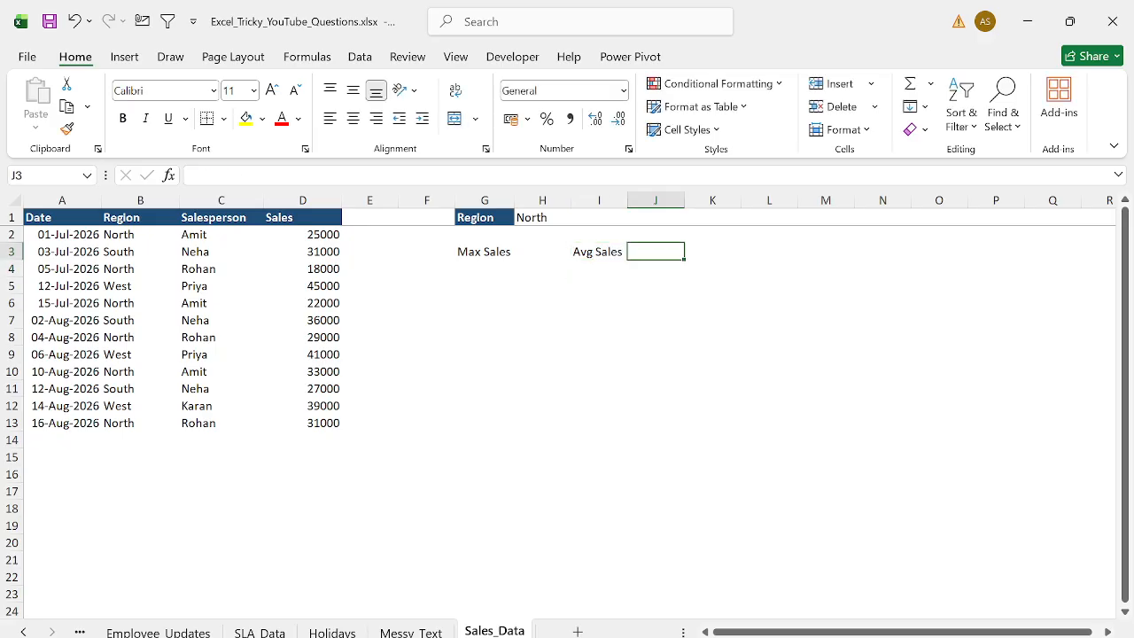
pyautogui.press('Down')
pyautogui.press('Left')
pyautogui.press('Left')
pyautogui.press('Down')
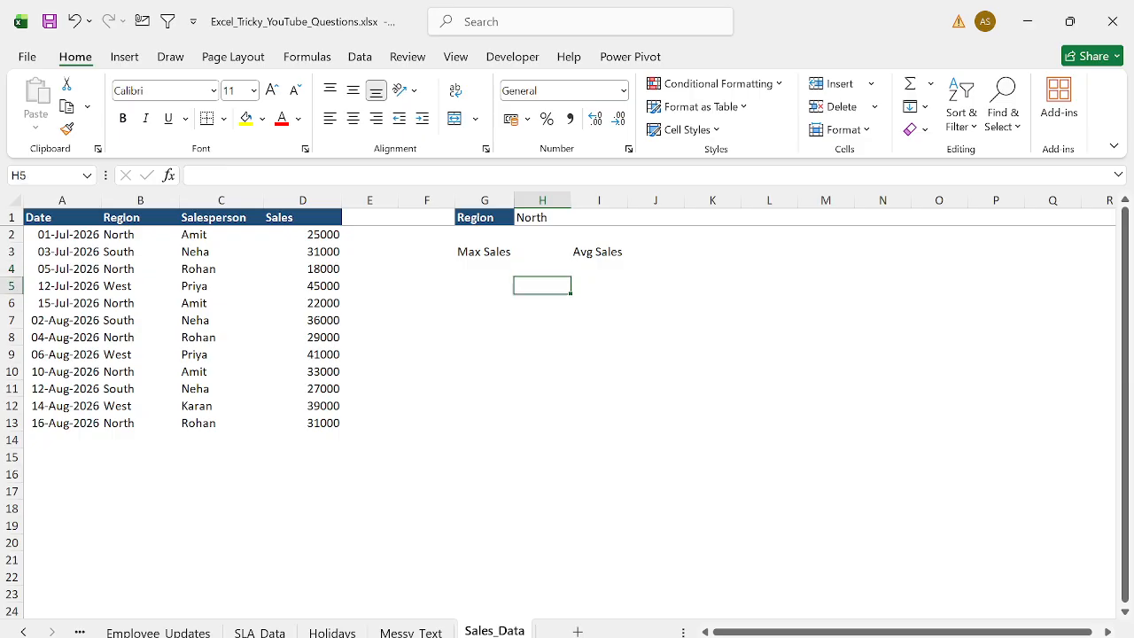
pyautogui.press('Down')
pyautogui.press('Left')
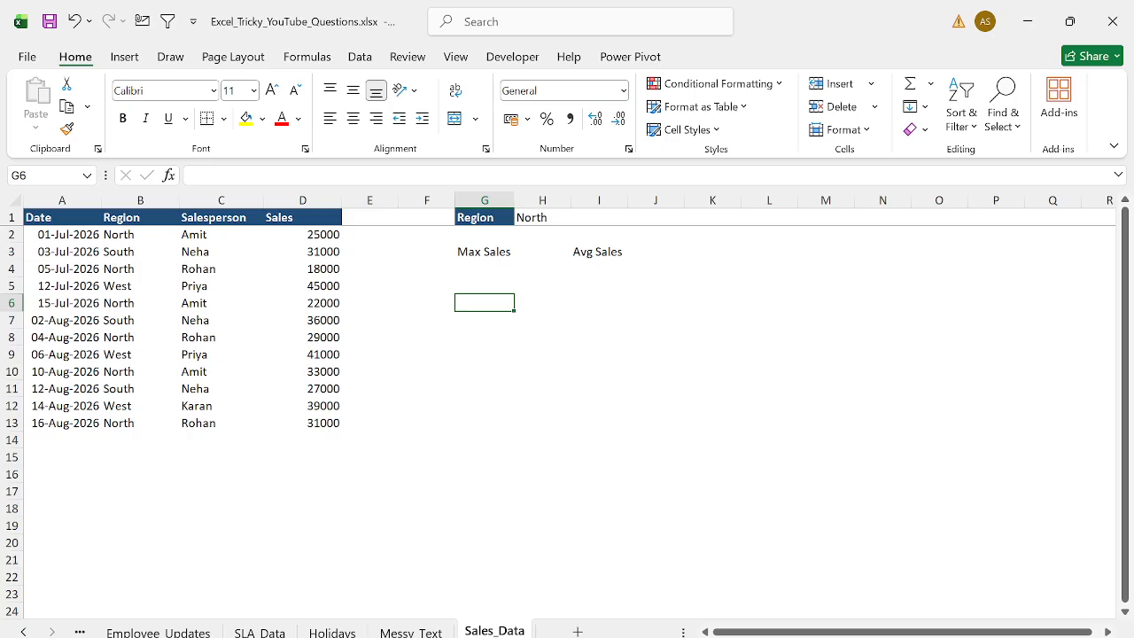
pyautogui.click(485, 251)
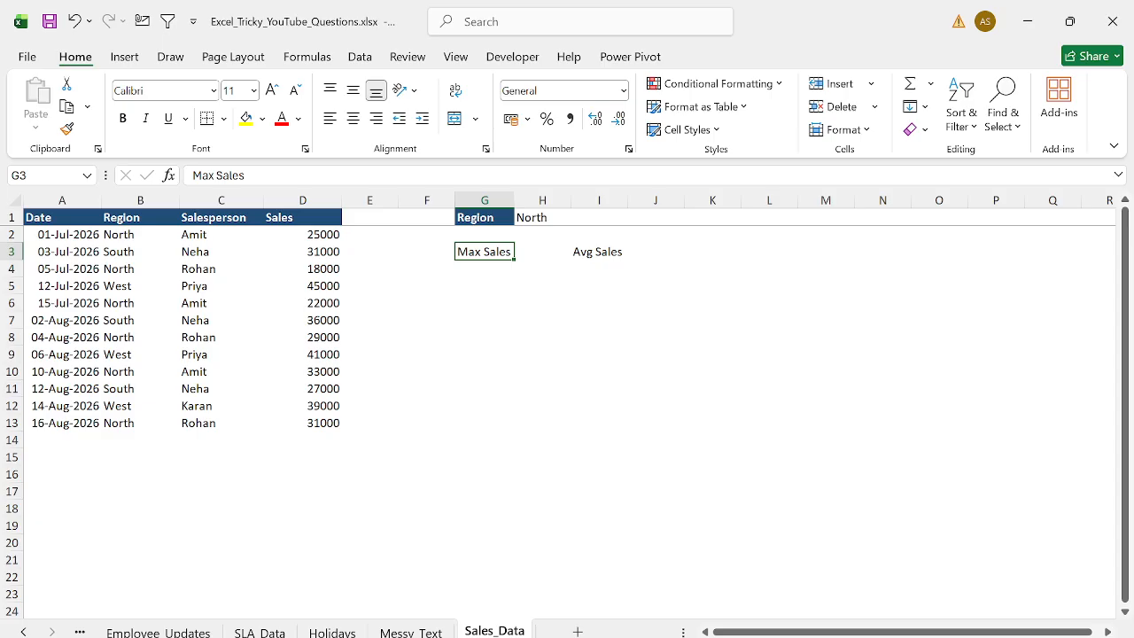
pyautogui.hotkey('ctrl', 'b')
pyautogui.click(599, 252)
pyautogui.hotkey('ctrl', 'b')
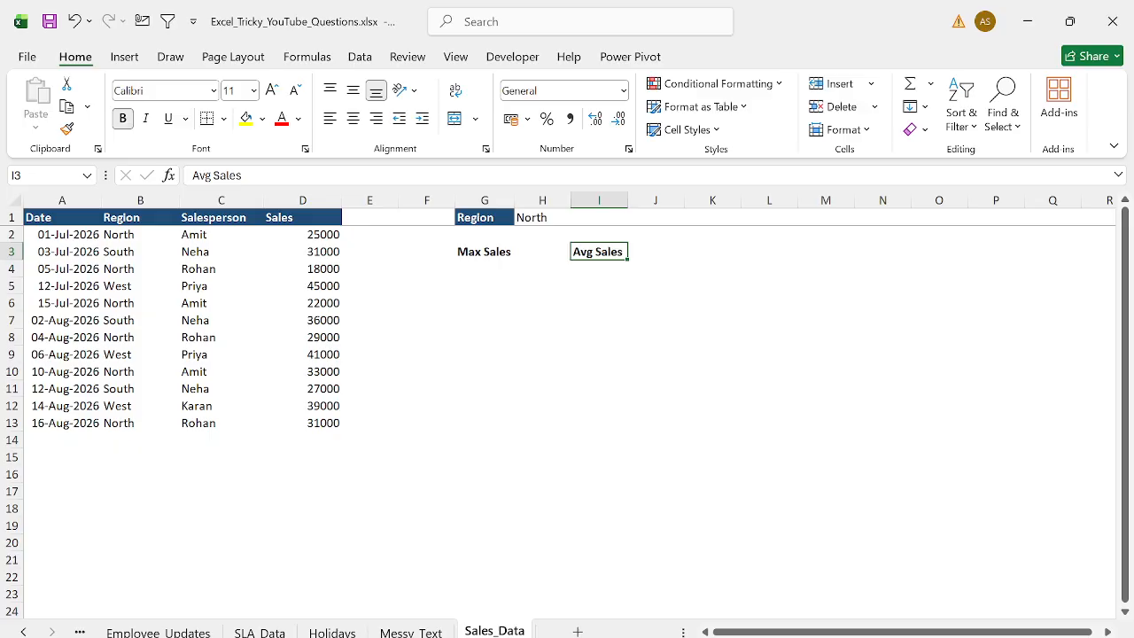
pyautogui.press('Right')
pyautogui.press('Right')
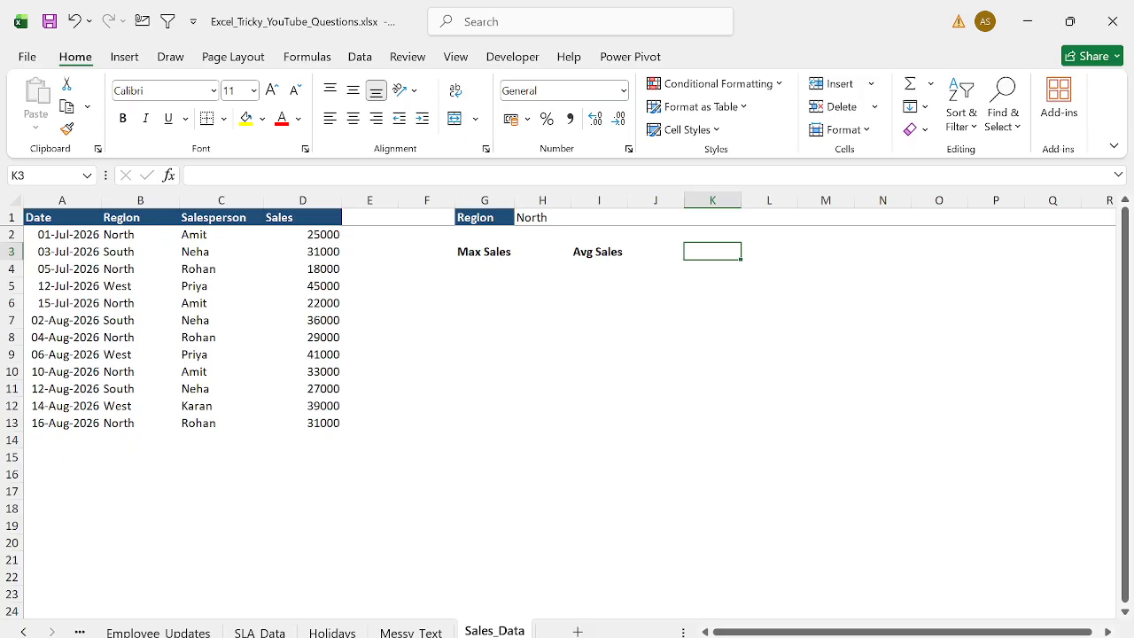
pyautogui.write('Top ')
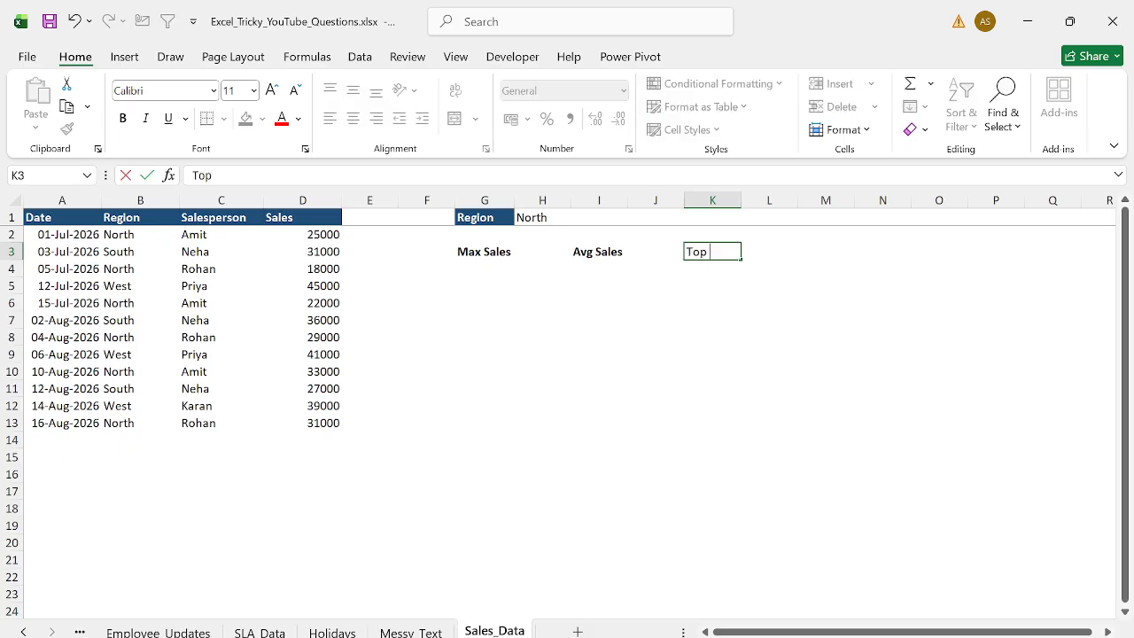
pyautogui.write('3 Sales pe')
pyautogui.press('Escape')
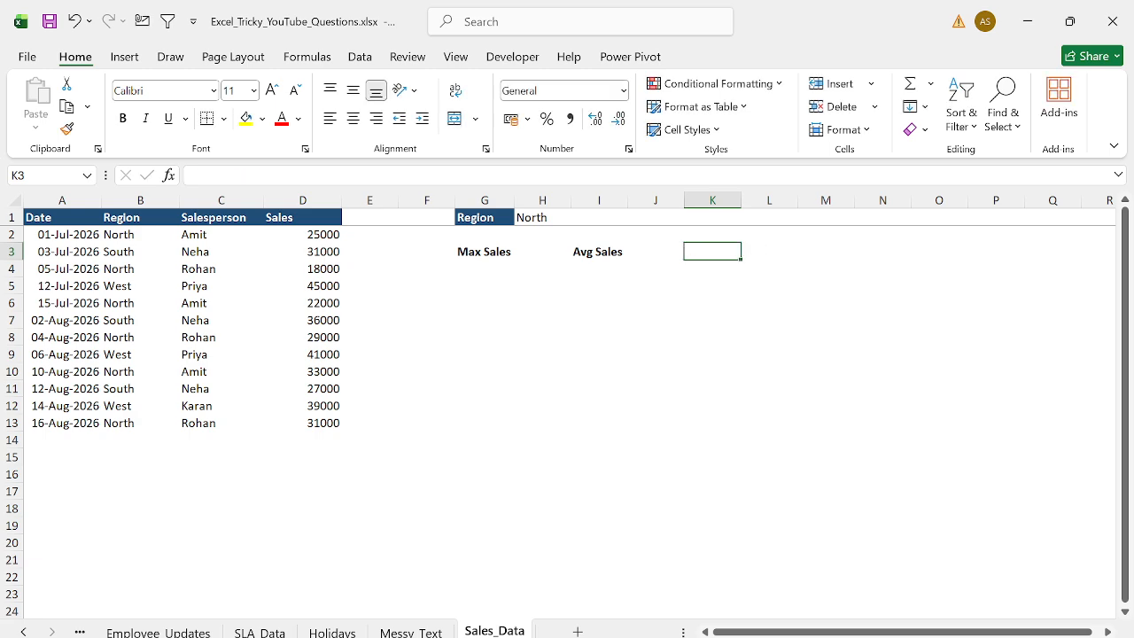
# - Enter the label Top 2 Sales Person in K3
pyautogui.write('Top 2 Sales Person')
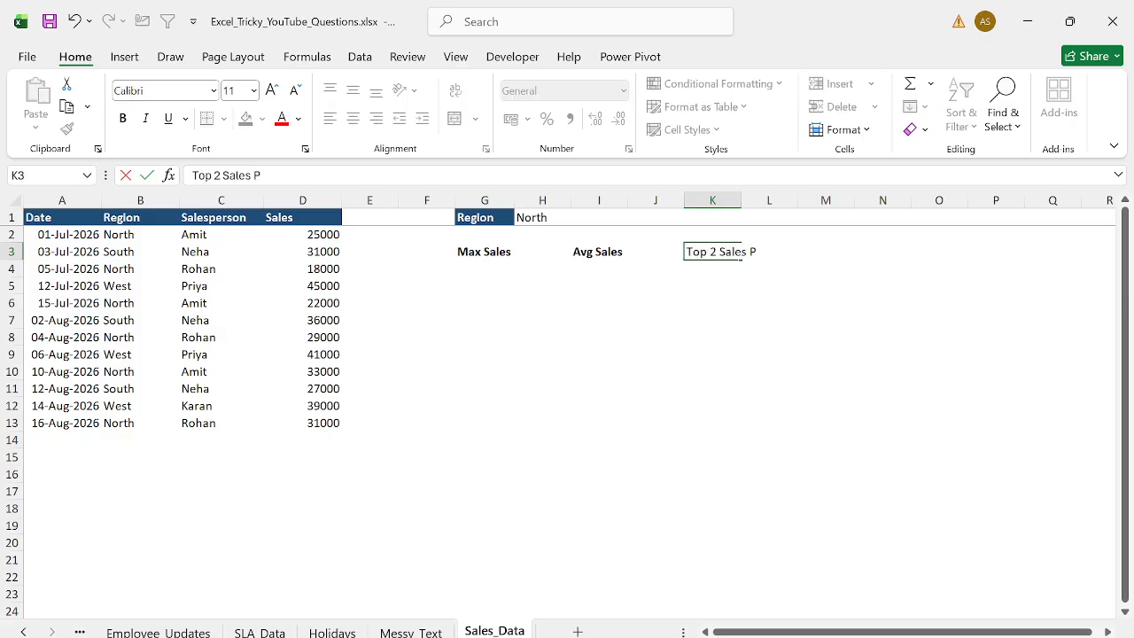
pyautogui.press('Return')
pyautogui.press('Up')
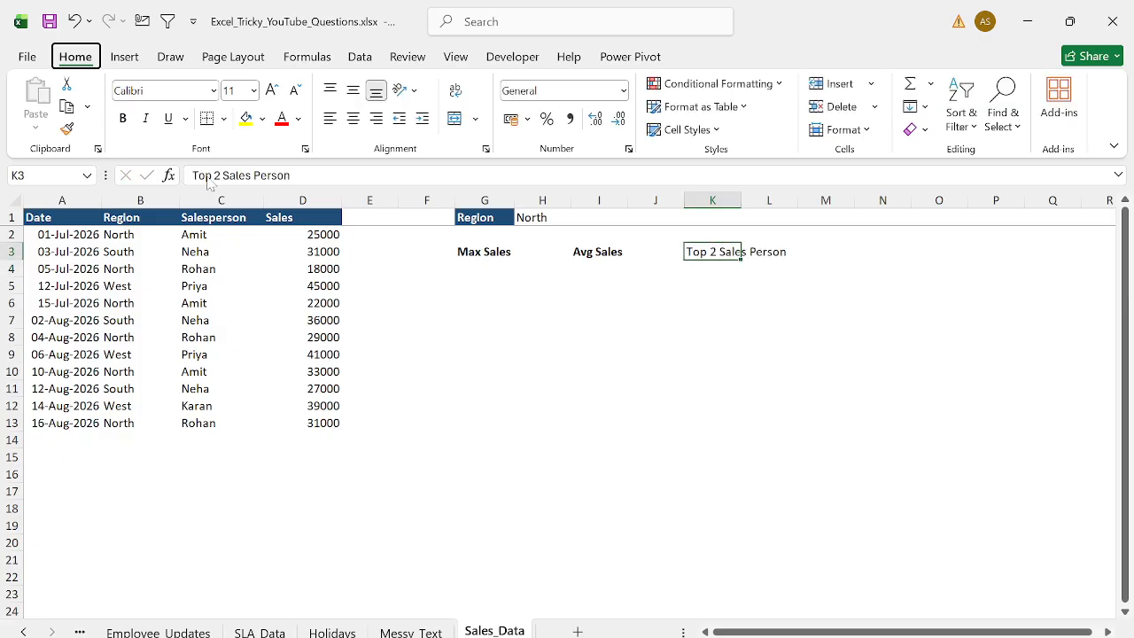
# - Autofit column K and make the Top 2 Sales Person label bold
pyautogui.hotkey('alt', 'h')
pyautogui.press('o')
pyautogui.press('i')
pyautogui.hotkey('ctrl', 'b')
# - In G4, write a MAXIFS formula with $D:$D as max range, $B:$B as criteria range and $H$1 as criteria
pyautogui.press('Left')
pyautogui.press('Left')
pyautogui.press('Left')
pyautogui.press('Left')
pyautogui.press('Down')
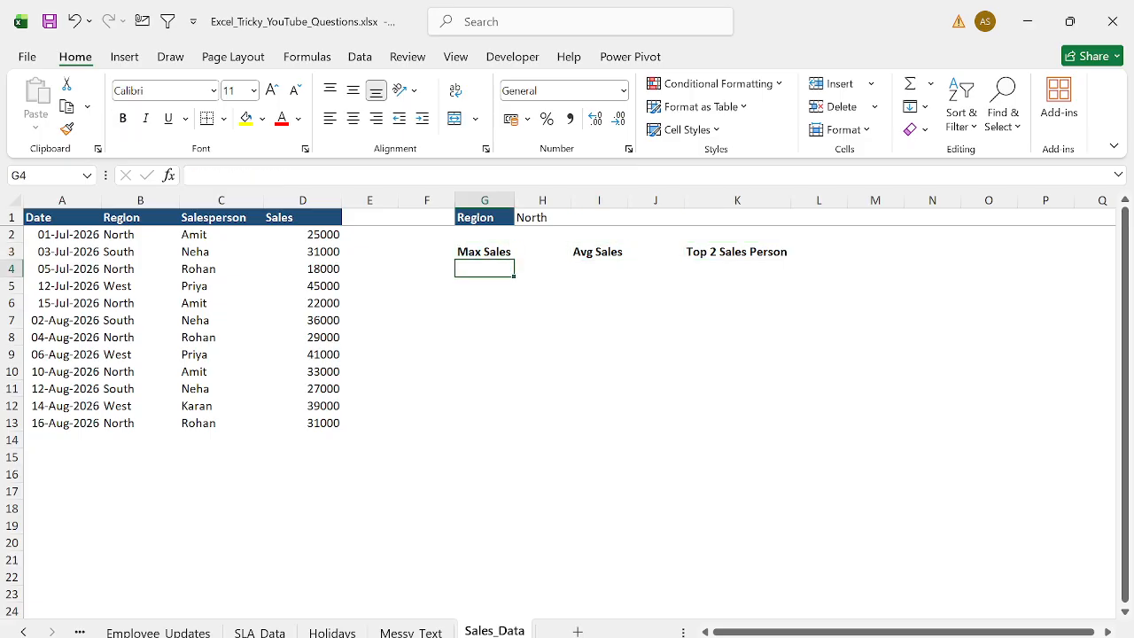
pyautogui.write('=aver')
pyautogui.press('Down')
pyautogui.press('Down')
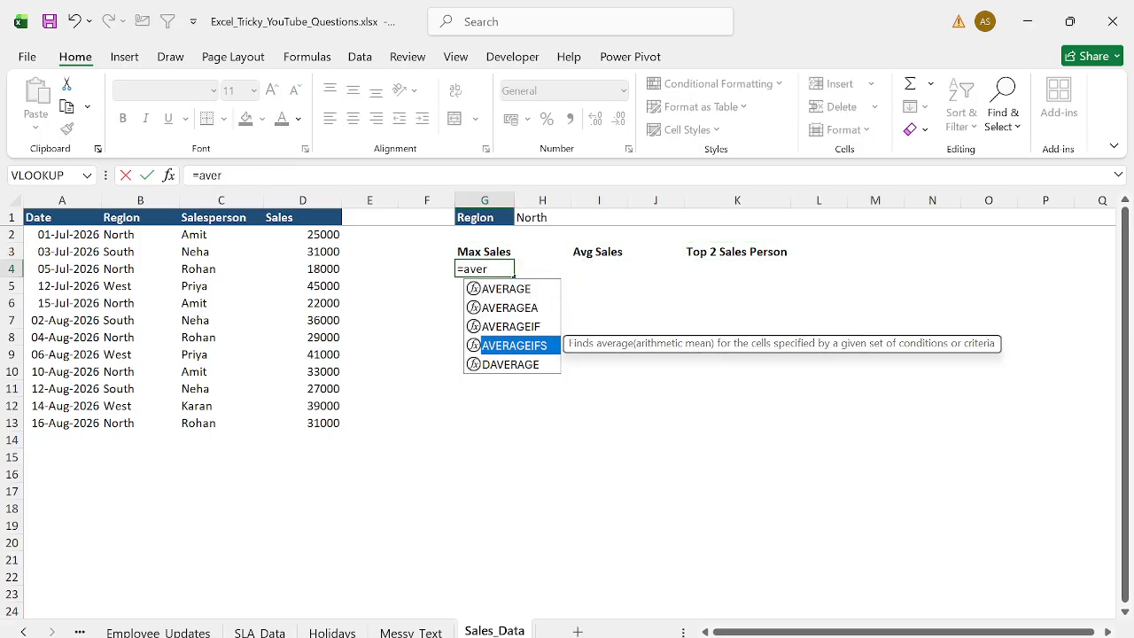
pyautogui.write('=maxi')
pyautogui.press('Tab')
pyautogui.press('Left')
pyautogui.press('Left')
pyautogui.press('Left')
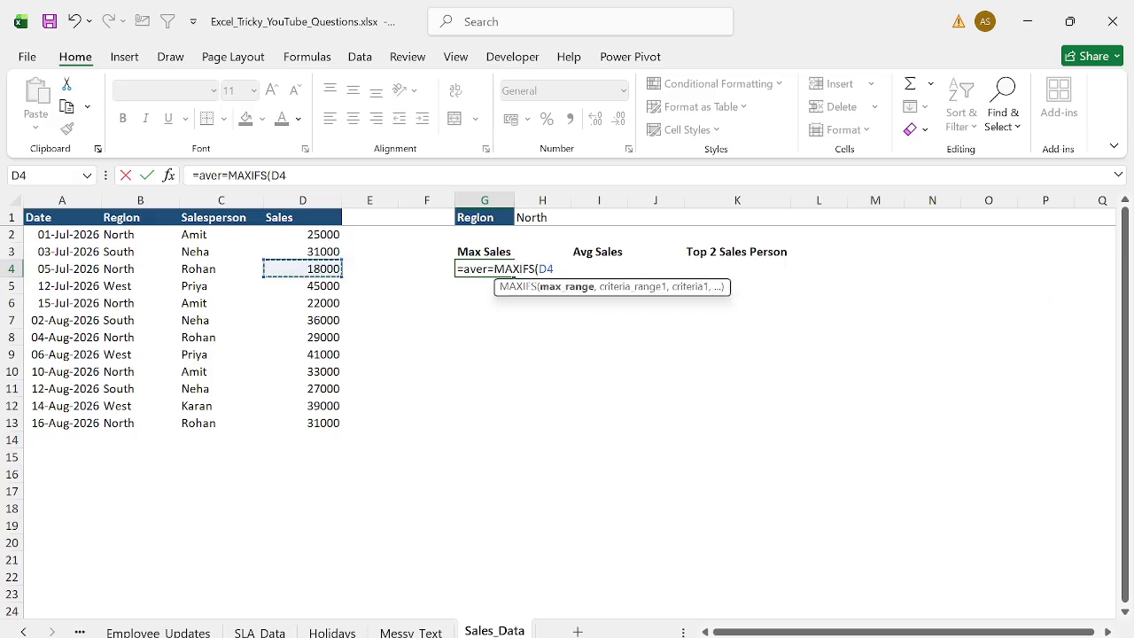
pyautogui.hotkey('ctrl', 'space')
pyautogui.press('F4')
pyautogui.write(',')
pyautogui.press('Left')
pyautogui.press('Left')
pyautogui.press('Left')
pyautogui.press('Left')
pyautogui.press('Left')
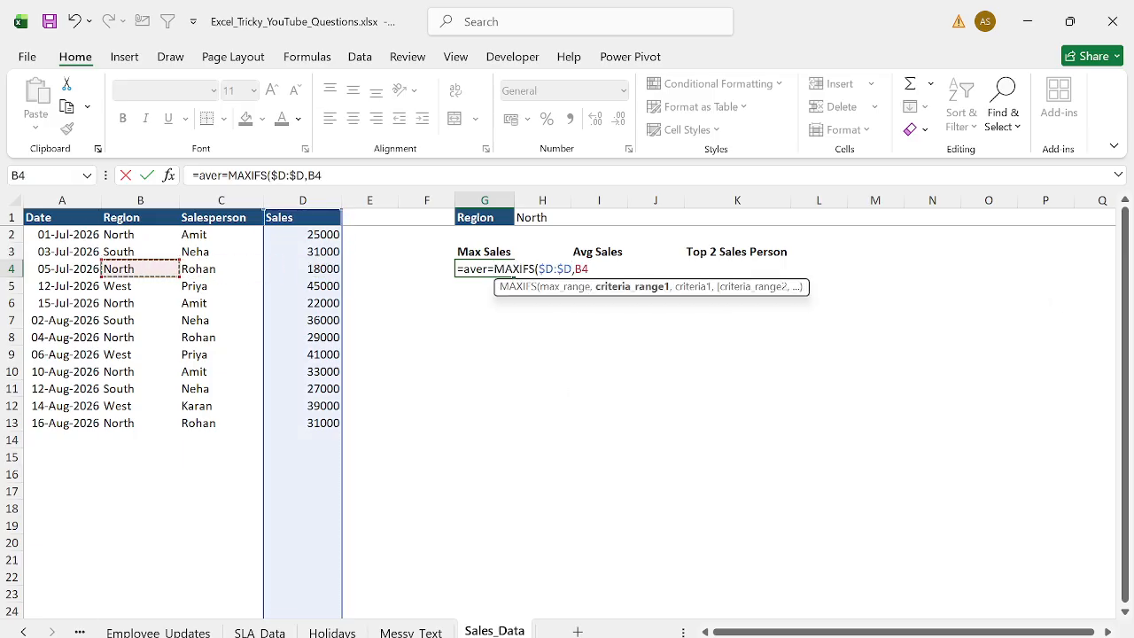
pyautogui.hotkey('ctrl', 'space')
pyautogui.press('F4')
pyautogui.write(',')
pyautogui.press('Up')
pyautogui.press('Up')
pyautogui.press('Up')
pyautogui.press('Right')
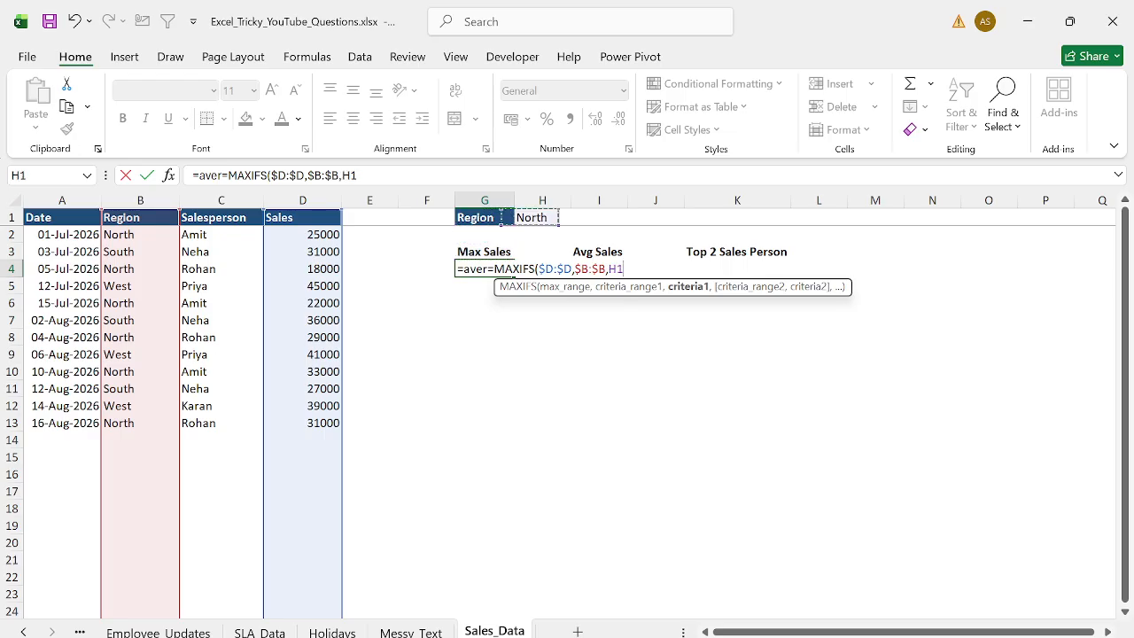
pyautogui.press('F4')
pyautogui.press('Return')
pyautogui.press('Return')
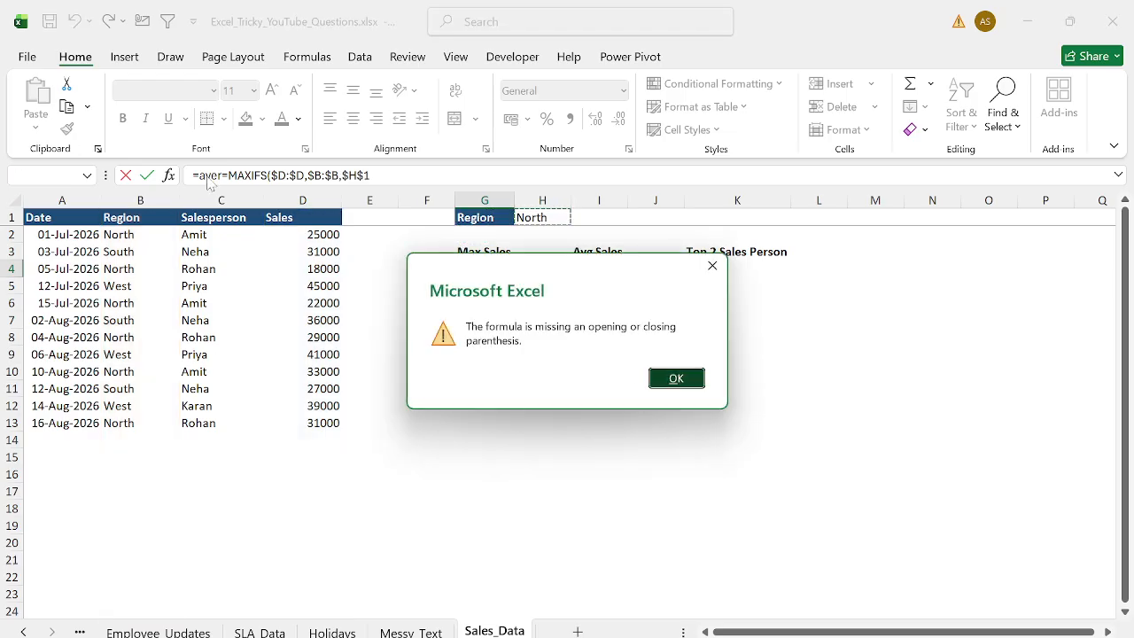
# - Delete the stray =aver text before MAXIFS in G4's formula and confirm it
pyautogui.press('Left')
pyautogui.press('Left')
pyautogui.press('Left')
pyautogui.press('Left')
pyautogui.press('Left')
pyautogui.press('Left')
pyautogui.press('Left')
pyautogui.press('Left')
pyautogui.press('Left')
pyautogui.press('Left')
pyautogui.press('Left')
pyautogui.press('Left')
pyautogui.press('Left')
pyautogui.press('Left')
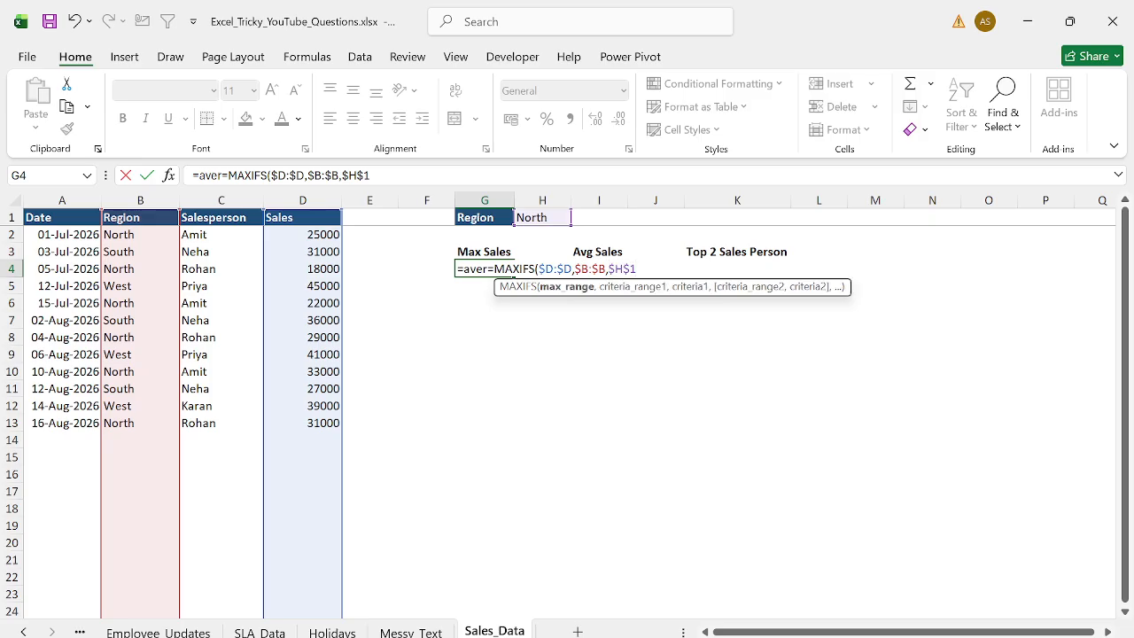
pyautogui.hotkey('shift', 'Left')
pyautogui.hotkey('shift', 'Left')
pyautogui.hotkey('shift', 'Left')
pyautogui.hotkey('shift', 'Left')
pyautogui.hotkey('shift', 'Left')
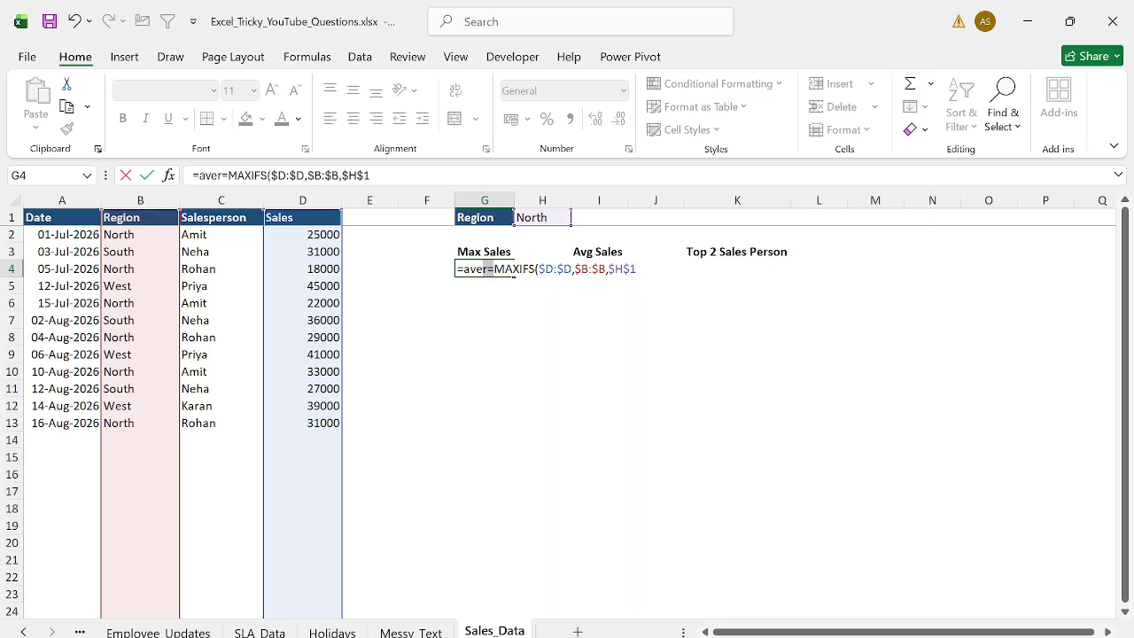
pyautogui.press('BackSpace')
pyautogui.press('Return')
pyautogui.press('Up')
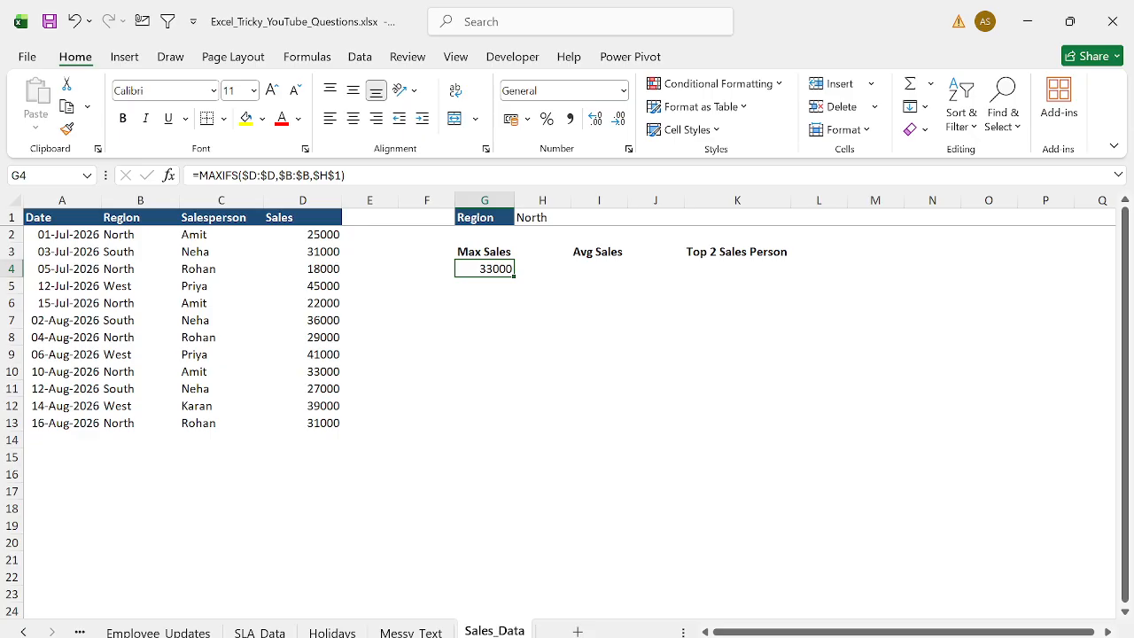
# - Copy the MAXIFS formula from G4 and paste it into I4
pyautogui.press('Right')
pyautogui.press('Right')
pyautogui.press('Left')
pyautogui.press('Left')
pyautogui.press('F2')
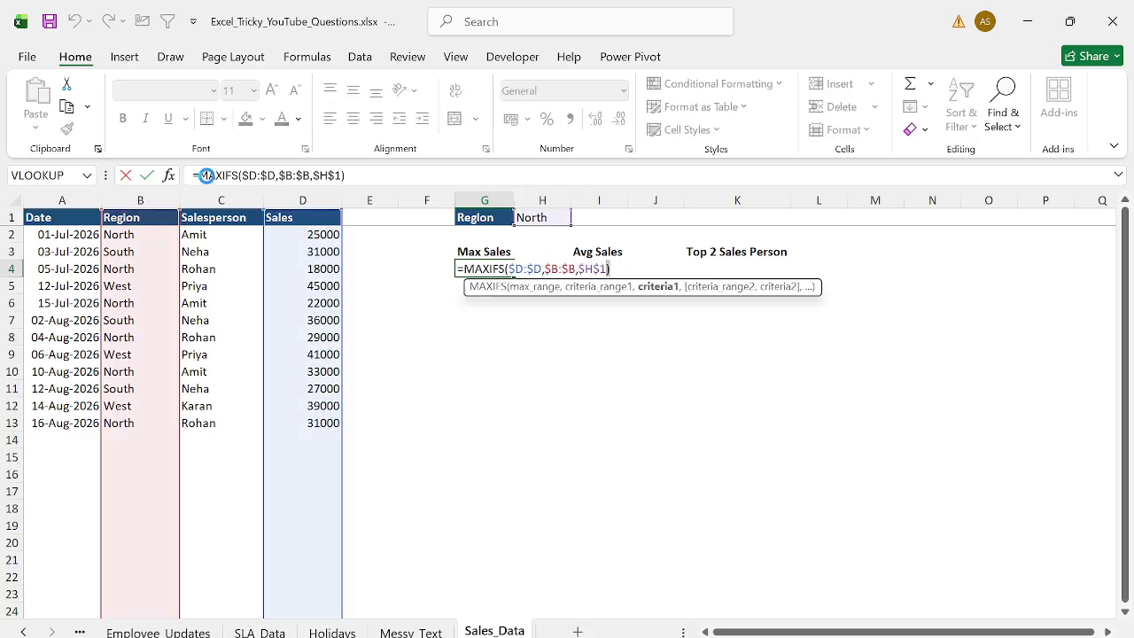
pyautogui.press('Escape')
pyautogui.press('F2')
pyautogui.hotkey('ctrl', 'a')
pyautogui.hotkey('ctrl', 'c')
pyautogui.press('Escape')
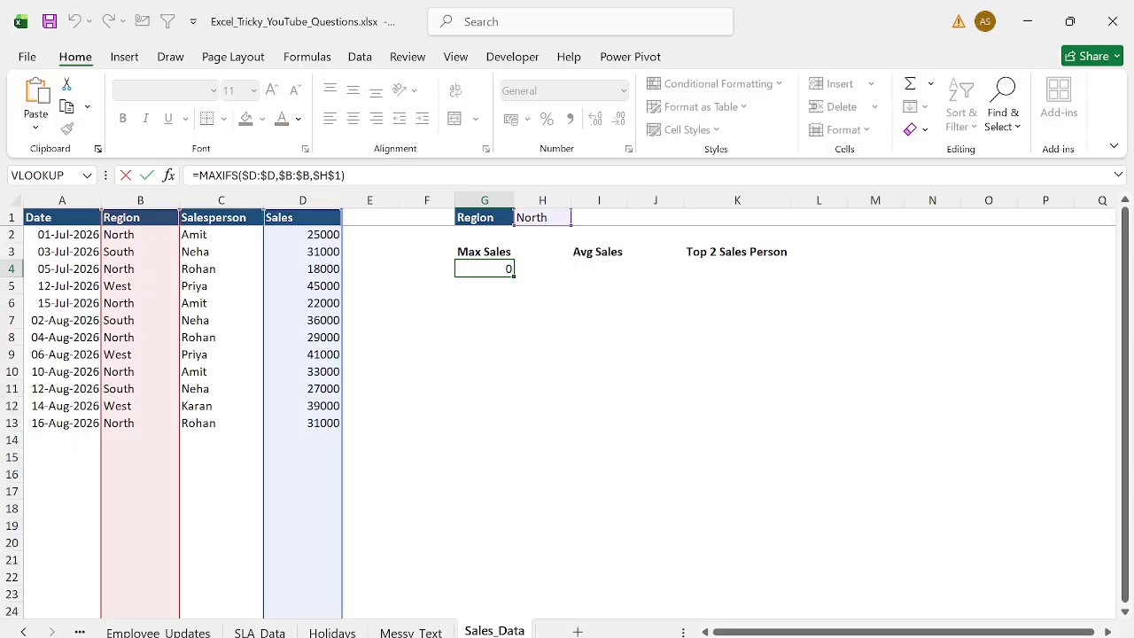
pyautogui.press('Right')
pyautogui.press('Right')
pyautogui.hotkey('ctrl', 'v')
# - Replace MAXIFS with AVERAGEIFS in I4's formula and confirm it
pyautogui.press('F2')
pyautogui.press('Left')
pyautogui.press('Left')
pyautogui.press('Left')
pyautogui.press('Left')
pyautogui.press('Left')
pyautogui.press('Left')
pyautogui.press('Left')
pyautogui.press('Left')
pyautogui.press('Left')
pyautogui.press('Left')
pyautogui.press('Left')
pyautogui.press('Left')
pyautogui.press('Left')
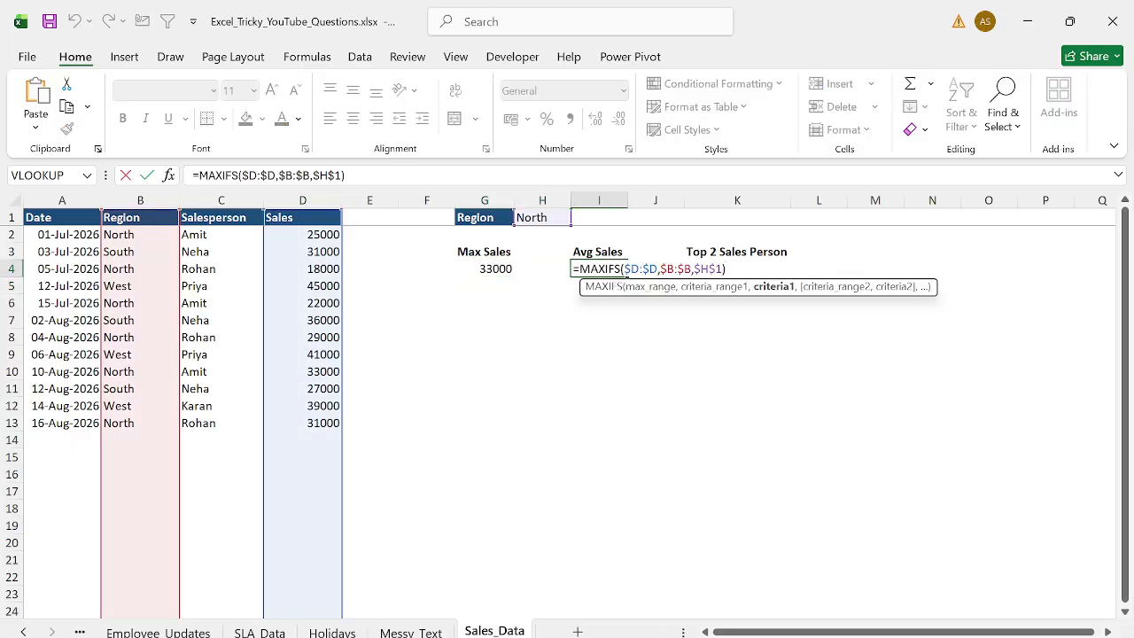
pyautogui.press('Left')
pyautogui.press('Left')
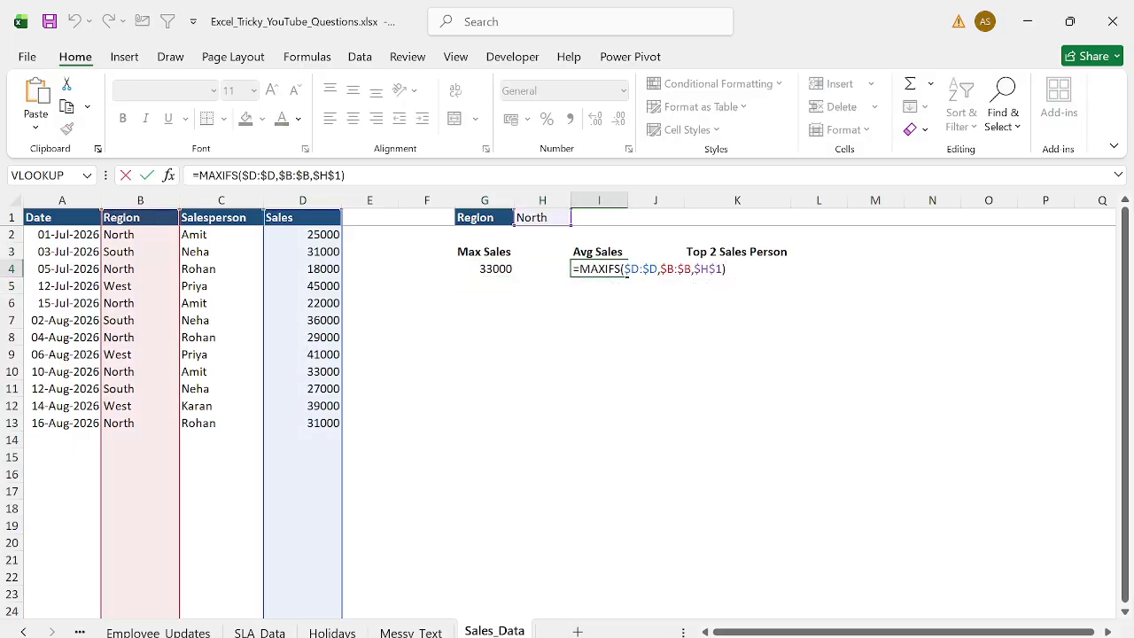
pyautogui.hotkey('shift', 'Left')
pyautogui.hotkey('shift', 'Left')
pyautogui.hotkey('shift', 'Left')
pyautogui.hotkey('shift', 'Left')
pyautogui.hotkey('shift', 'Left')
pyautogui.hotkey('shift', 'Left')
pyautogui.write('ave')
pyautogui.press('Down')
pyautogui.press('Tab')
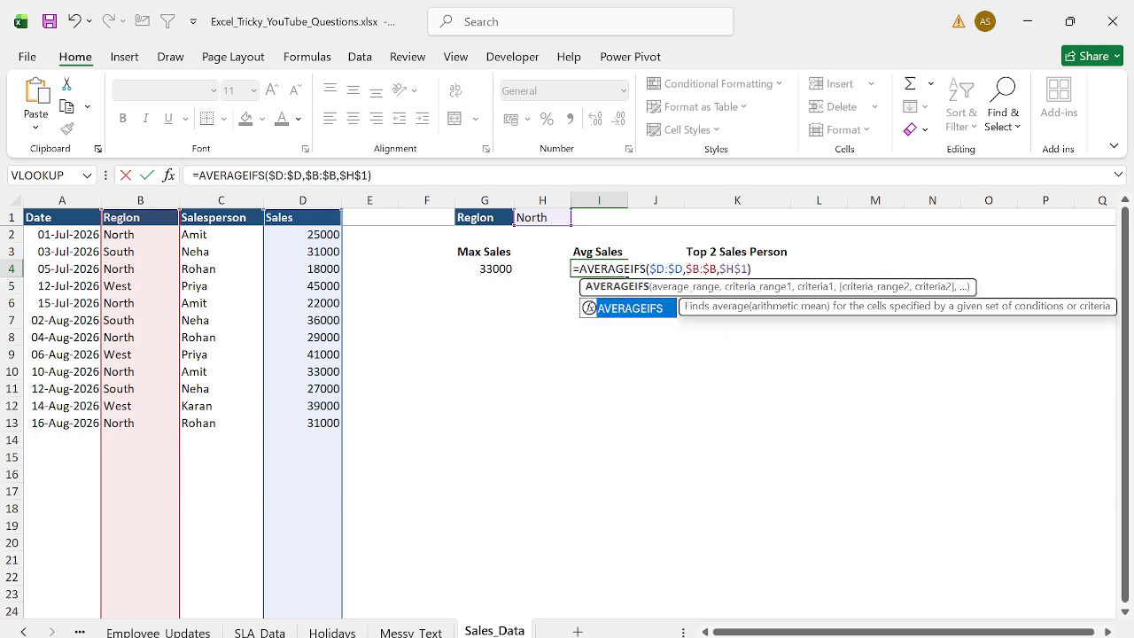
pyautogui.press('Return')
pyautogui.press('Up')
pyautogui.press('Right')
pyautogui.press('Right')
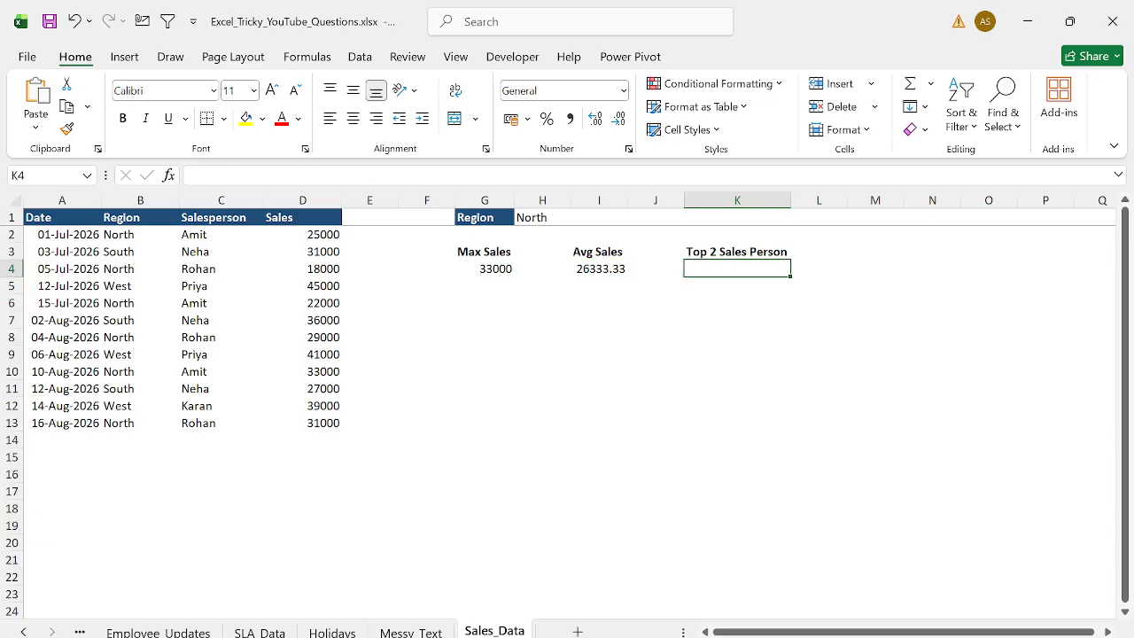
pyautogui.press('Up')
pyautogui.press('Down')
pyautogui.write('=')
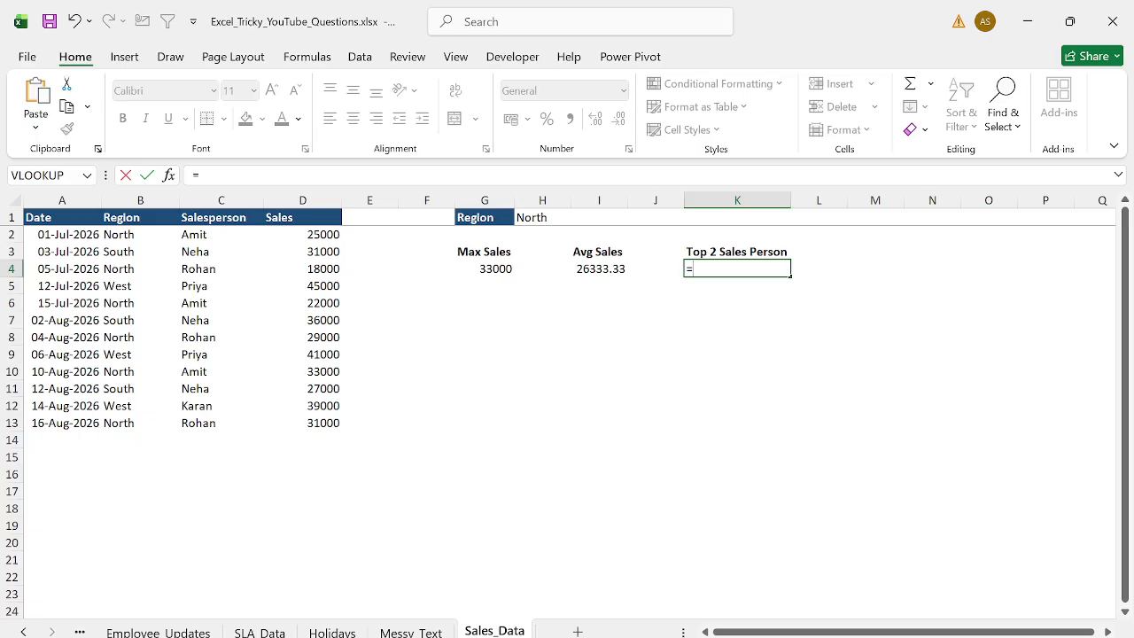
pyautogui.press('Escape')
pyautogui.write('=if')
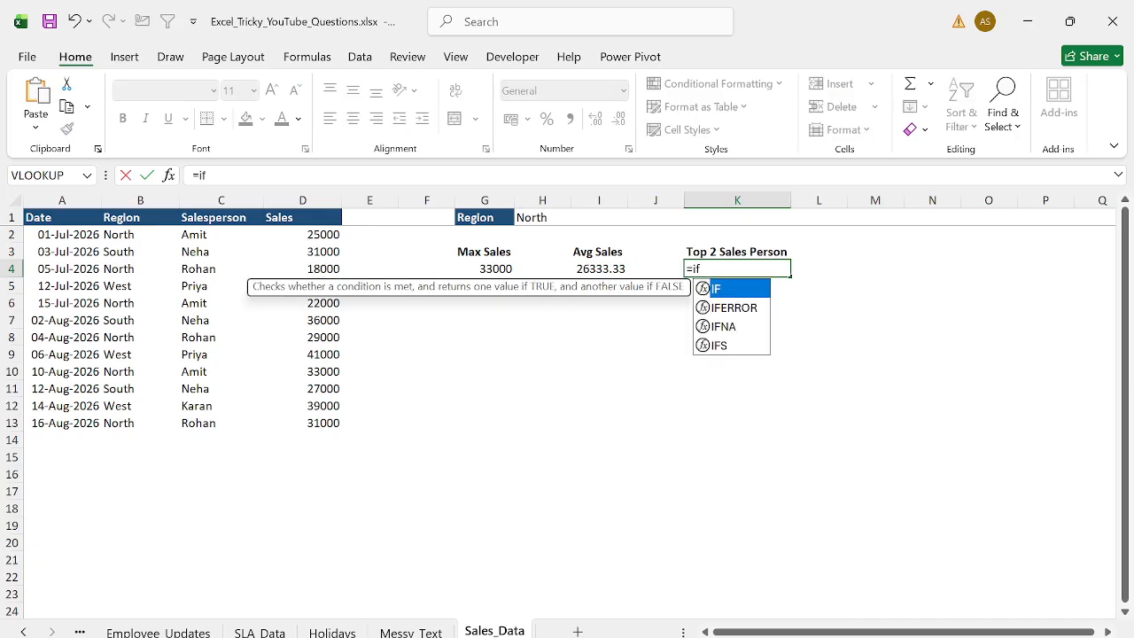
pyautogui.press('Down')
pyautogui.press('Down')
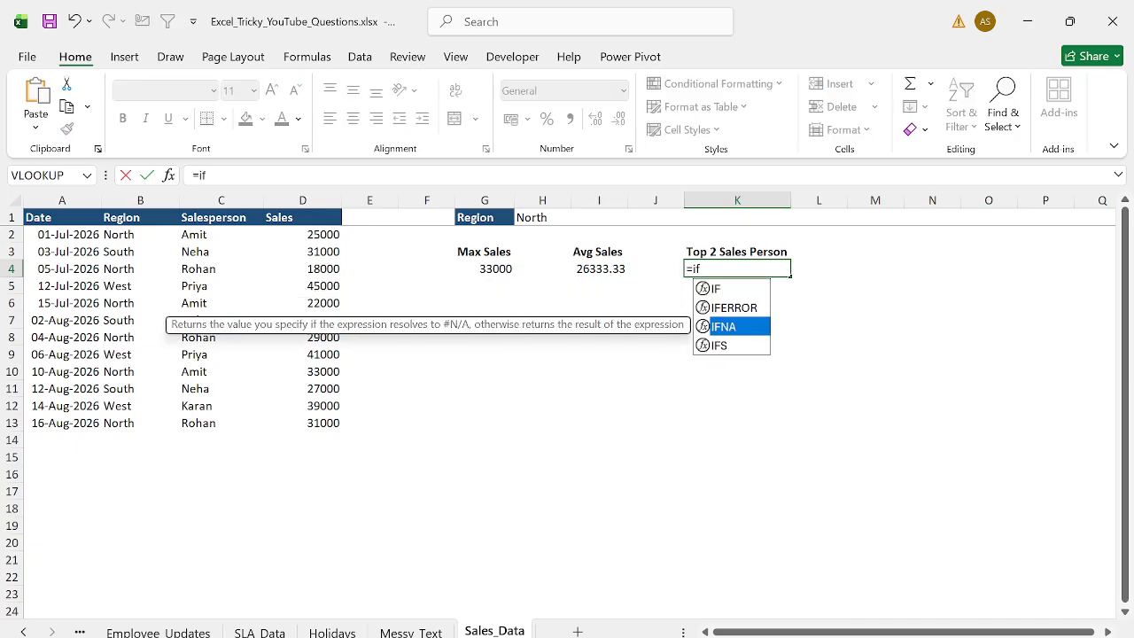
pyautogui.press('BackSpace')
pyautogui.press('BackSpace')
pyautogui.press('Escape')
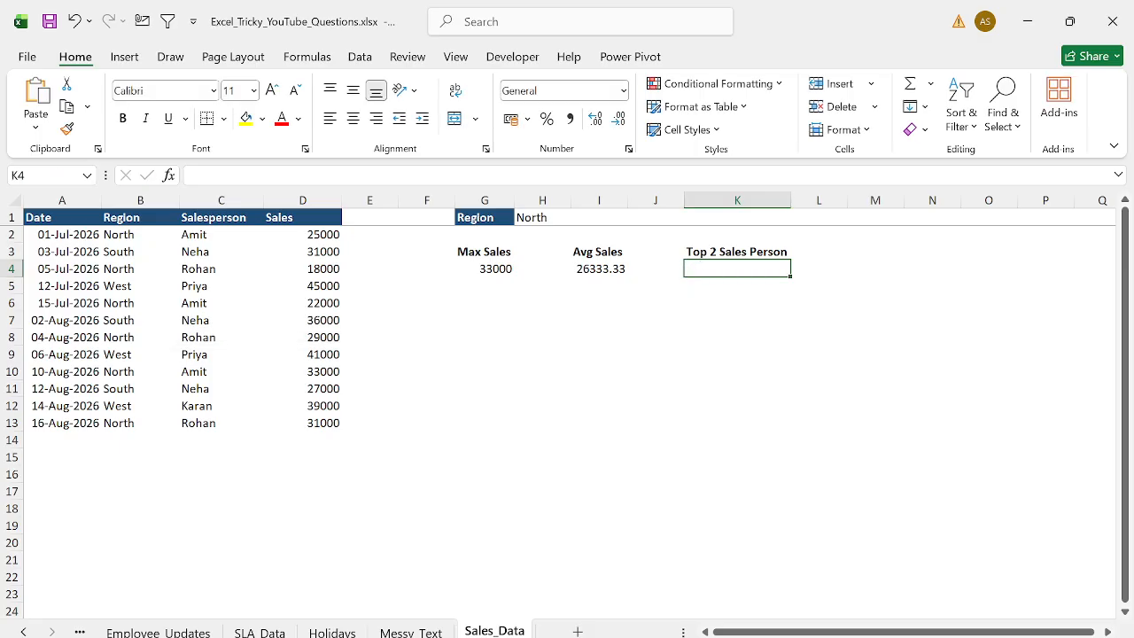
pyautogui.write('=')
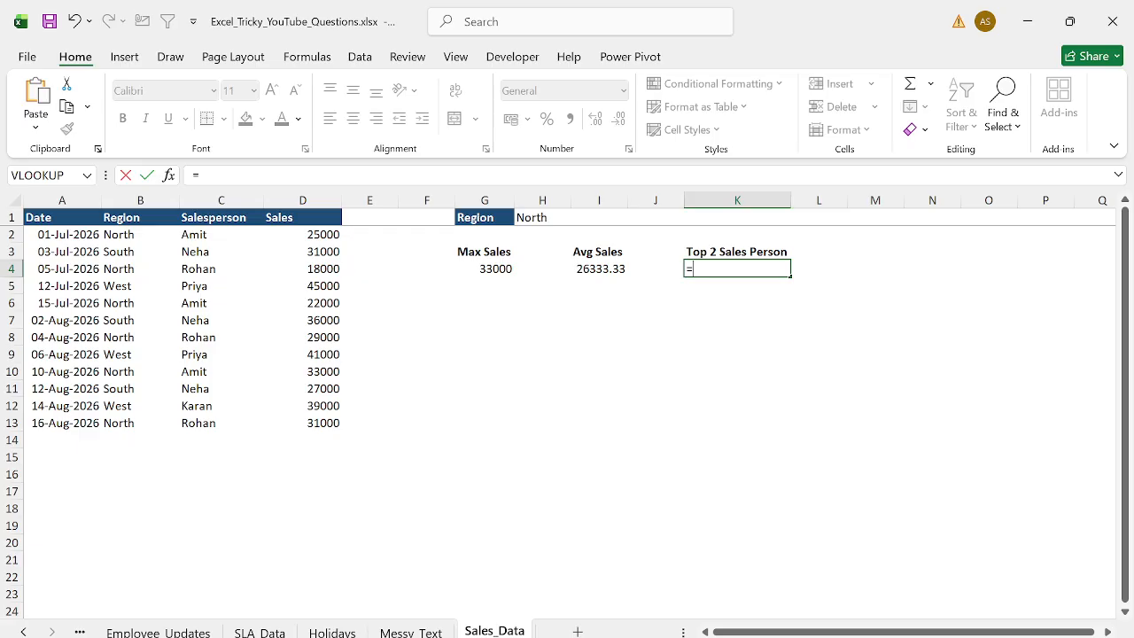
pyautogui.press('Escape')
# - In K4, start an IF formula whose logical test is $B$2:$B$13=$H$1
pyautogui.write('=if')
pyautogui.press('Tab')
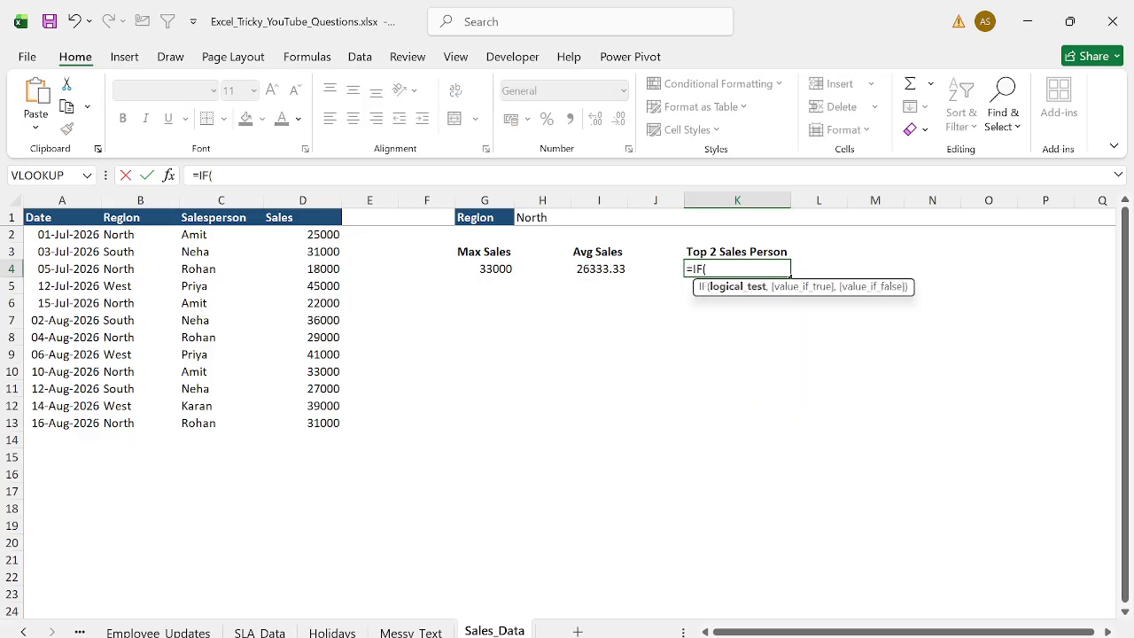
pyautogui.press('Left')
pyautogui.press('Left')
pyautogui.press('Left')
pyautogui.press('Left')
pyautogui.press('Left')
pyautogui.press('Left')
pyautogui.press('Left')
pyautogui.press('Left')
pyautogui.press('Left')
pyautogui.press('Up')
pyautogui.press('Up')
pyautogui.press('Up')
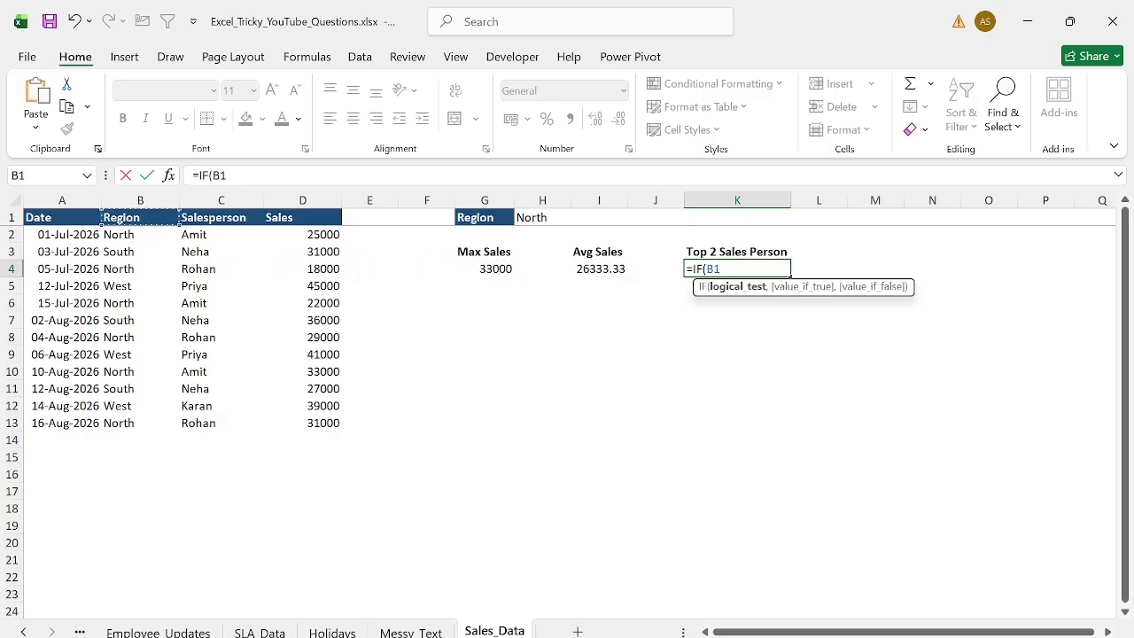
pyautogui.press('Down')
pyautogui.hotkey('ctrl', 'shift', 'Down')
pyautogui.press('F4')
pyautogui.write('=')
pyautogui.press('Up')
pyautogui.press('Up')
pyautogui.press('Up')
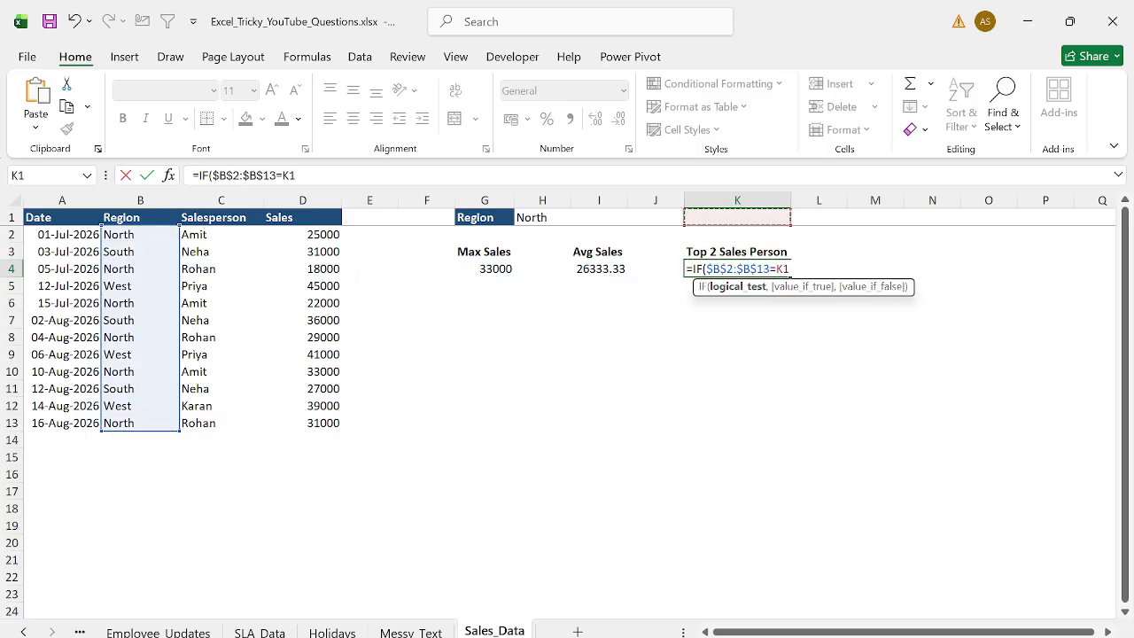
pyautogui.press('Left')
pyautogui.press('Left')
pyautogui.press('Left')
pyautogui.press('F4')
# - Complete the IF with $D$2:$D$13 as value if true and "" as value if false, and confirm it
pyautogui.write(',')
pyautogui.press('Left')
pyautogui.press('Left')
pyautogui.press('Left')
pyautogui.press('Left')
pyautogui.press('Left')
pyautogui.press('Up')
pyautogui.press('Left')
pyautogui.press('Left')
pyautogui.press('Up')
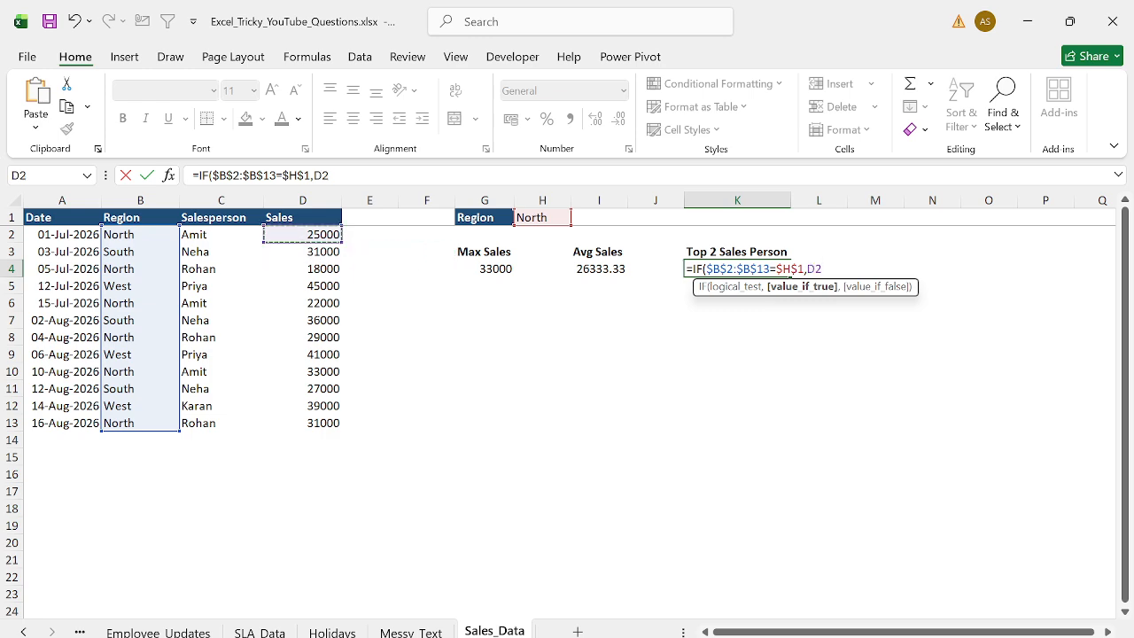
pyautogui.hotkey('ctrl', 'shift', 'Down')
pyautogui.press('F4')
pyautogui.write(',"")')
pyautogui.press('Return')
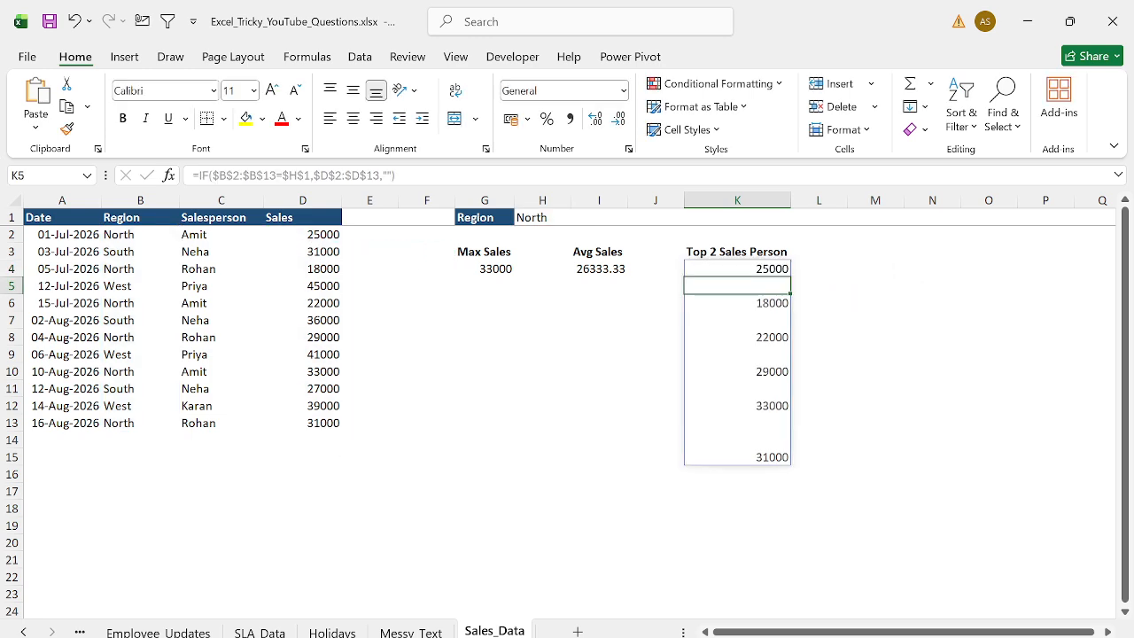
# - Wrap K4's IF formula in LARGE with {1,2} as k, then undo that change
pyautogui.press('Up')
pyautogui.press('F2')
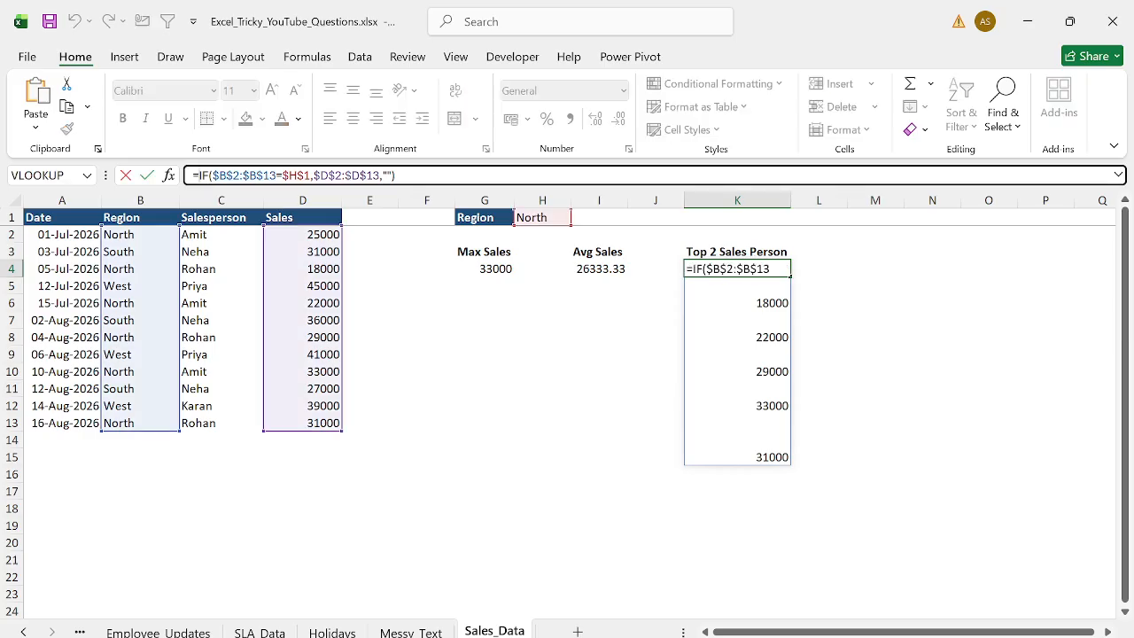
pyautogui.write('LARGE(')
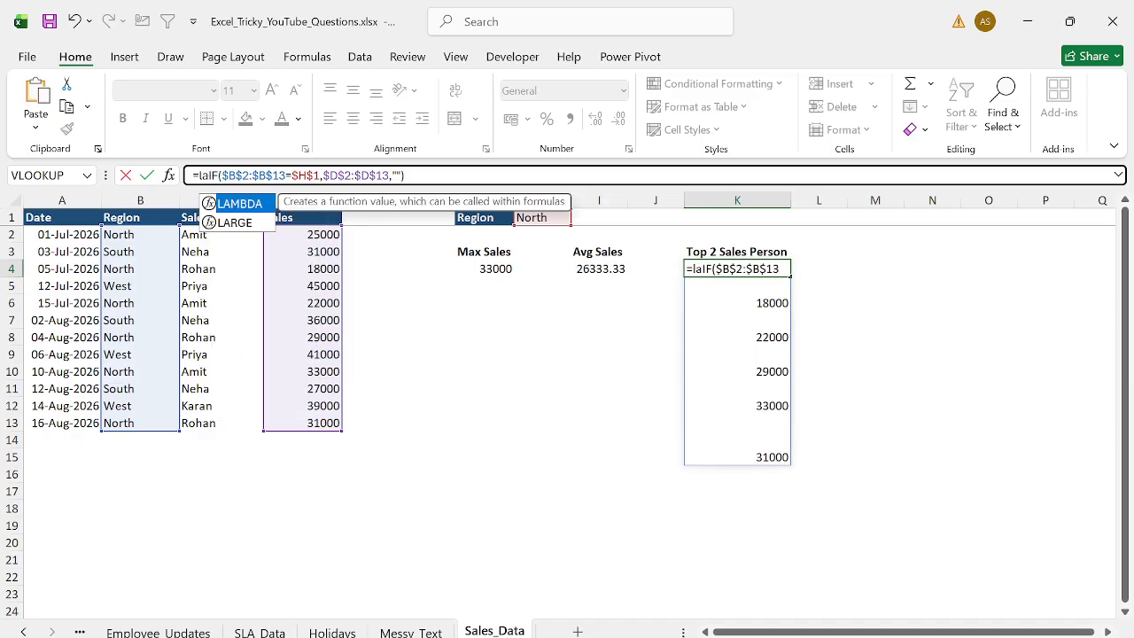
pyautogui.press('End')
pyautogui.write(',')
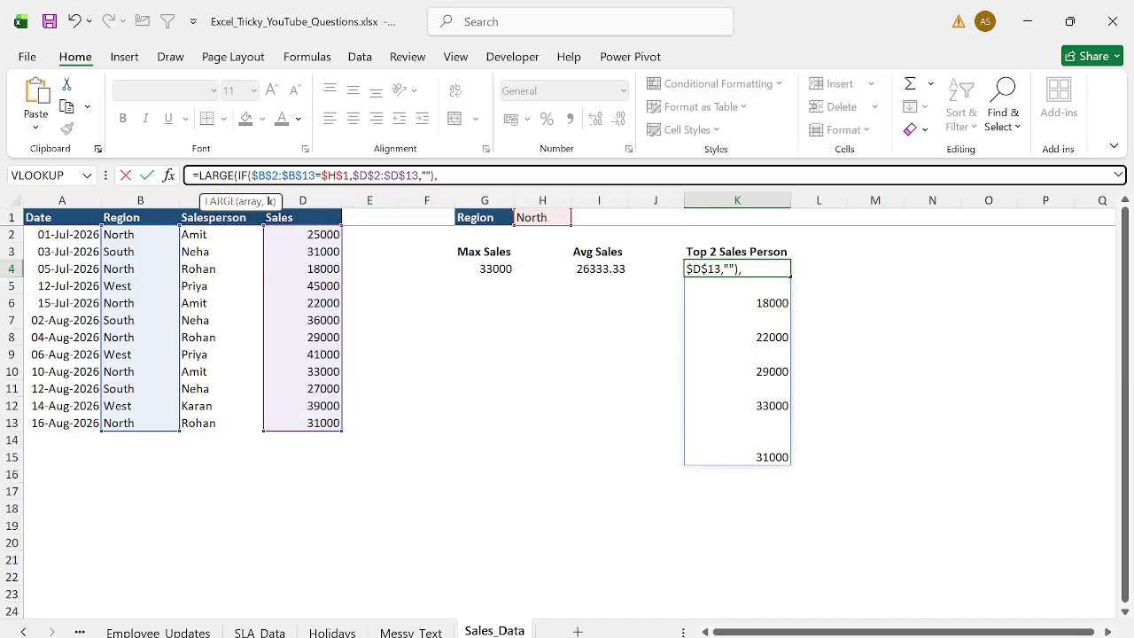
pyautogui.write('{1,2})')
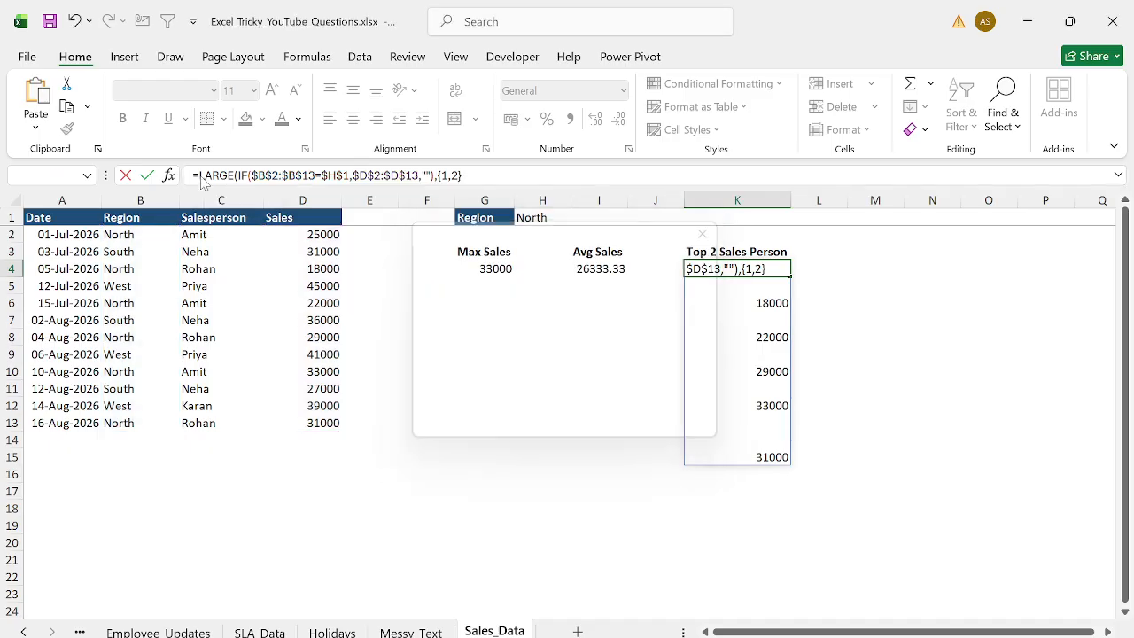
pyautogui.press('Return')
pyautogui.press('Up')
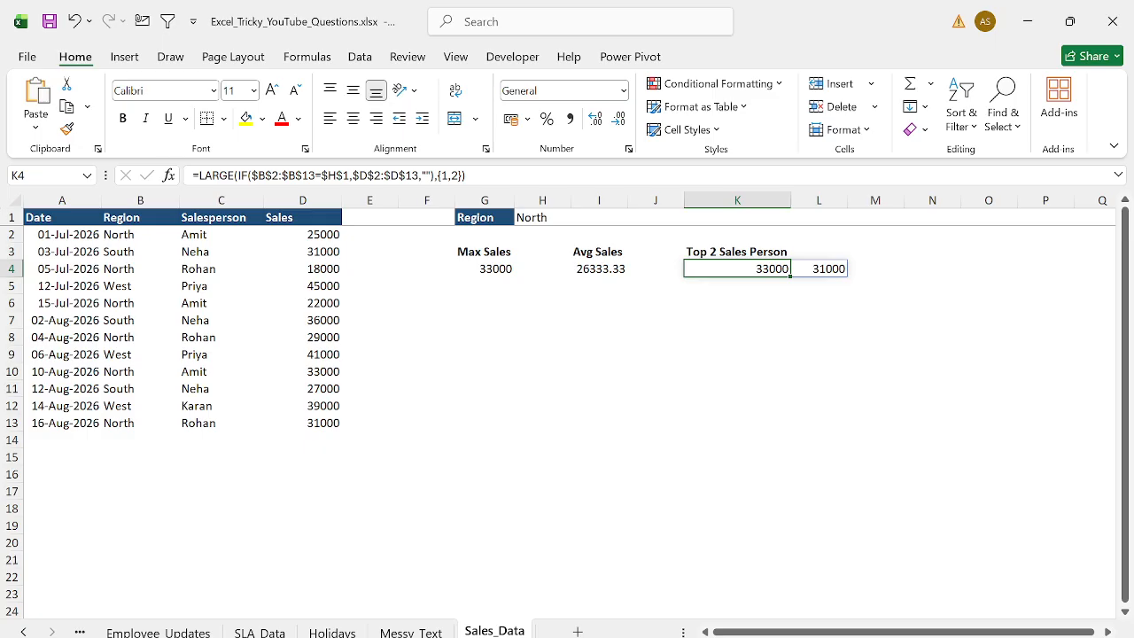
pyautogui.hotkey('ctrl', 'z')
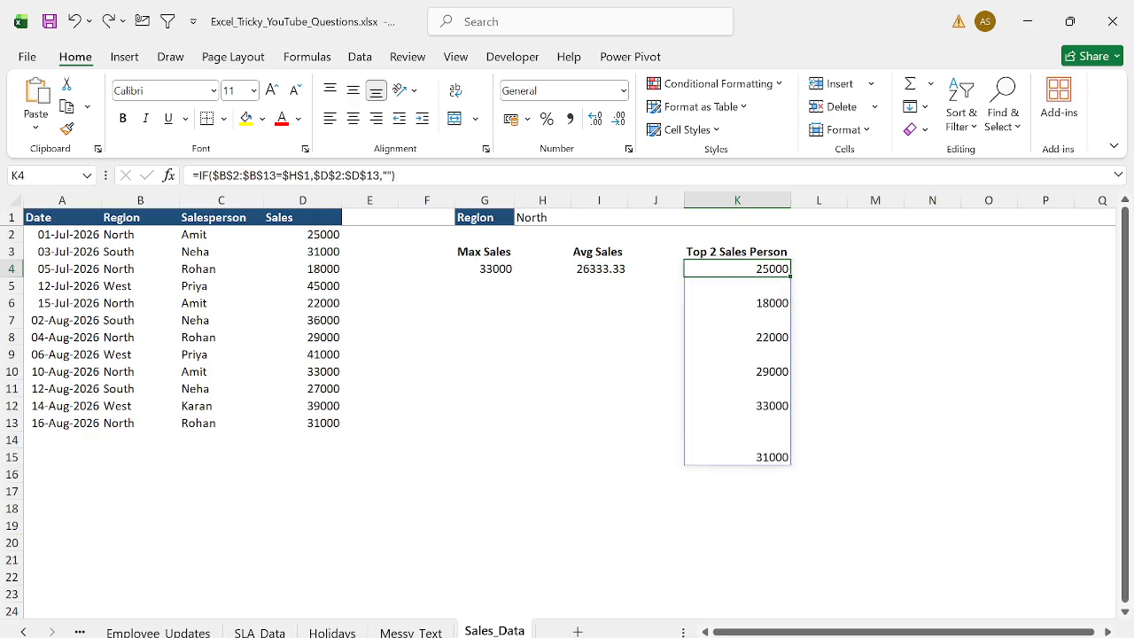
# - Wrap K4's IF formula in LARGE with 1 as k and confirm it
pyautogui.press('F2')
pyautogui.press('Home')
pyautogui.press('Right')
pyautogui.write('LARGE(')
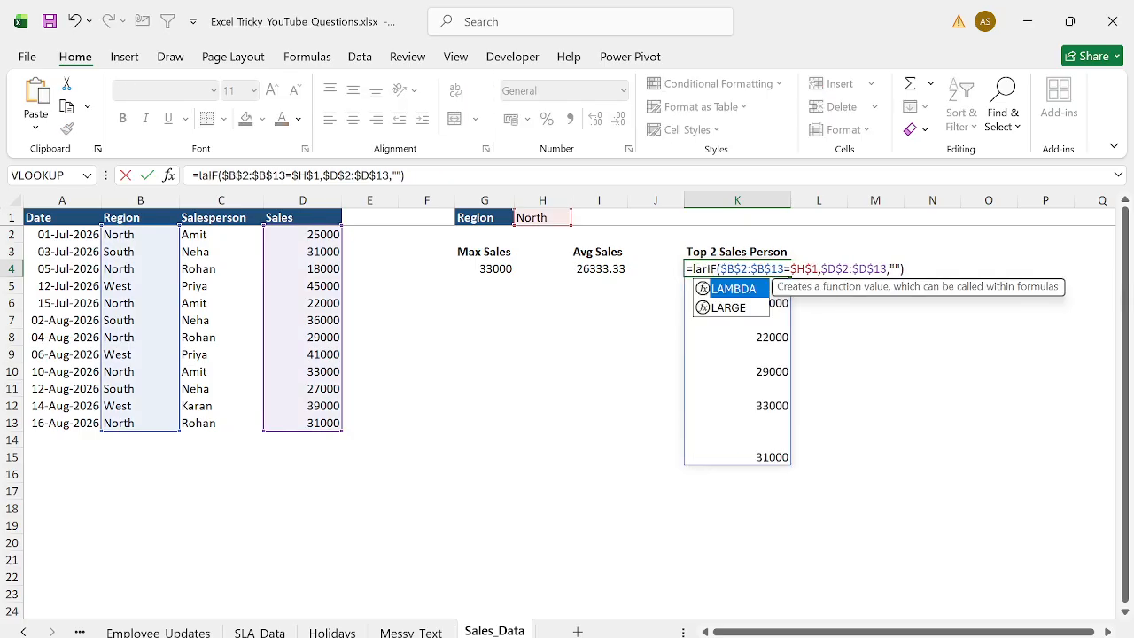
pyautogui.press('End')
pyautogui.write('),1)')
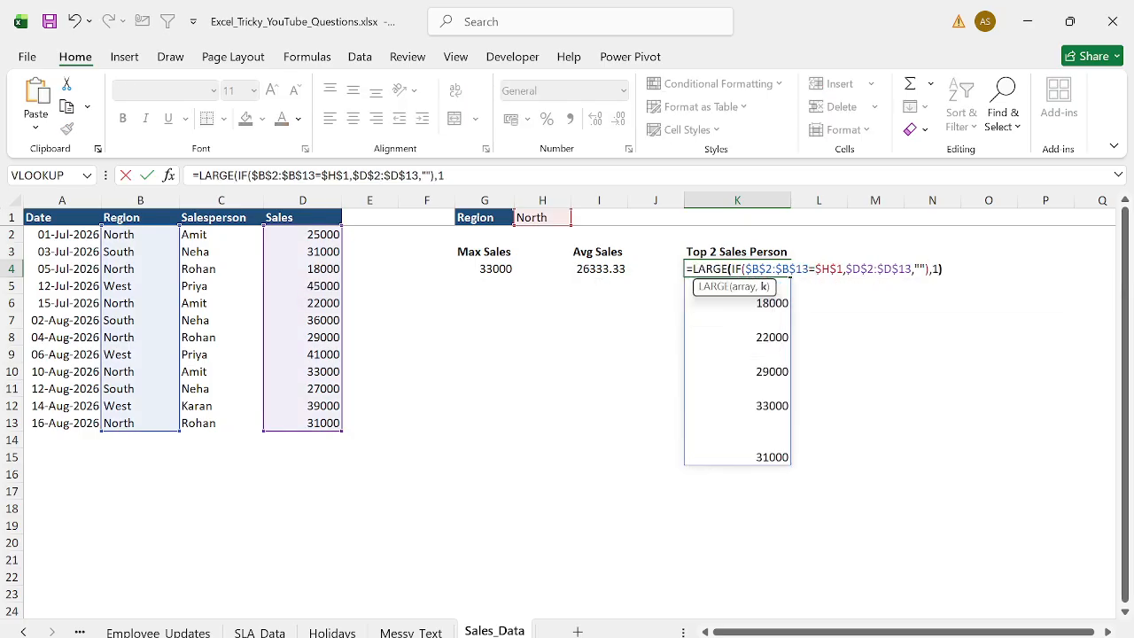
pyautogui.hotkey('ctrl', 'Return')
# - Fill K4's formula down to K5 and change its k value to 2
pyautogui.hotkey('shift', 'Down')
pyautogui.hotkey('ctrl', 'd')
pyautogui.press('Down')
pyautogui.press('F2')
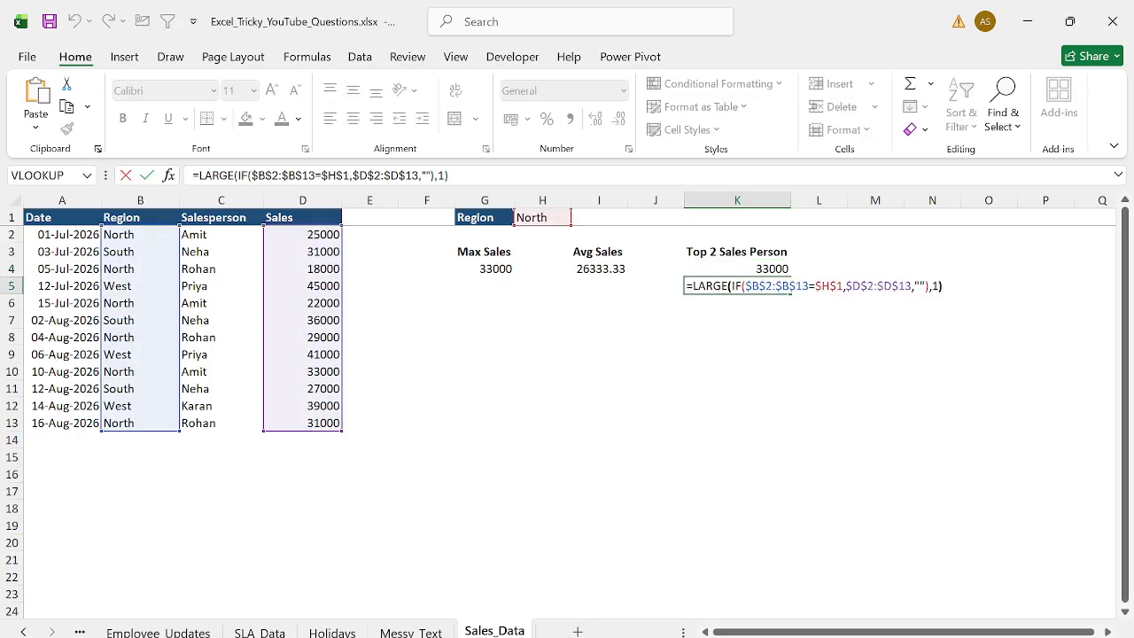
pyautogui.press('Left')
pyautogui.press('BackSpace')
pyautogui.write('2')
pyautogui.press('Return')
# - Filter the data table's Region column to show only North
pyautogui.press('Up')
pyautogui.press('Up')
pyautogui.hotkey('shift', 'Down')
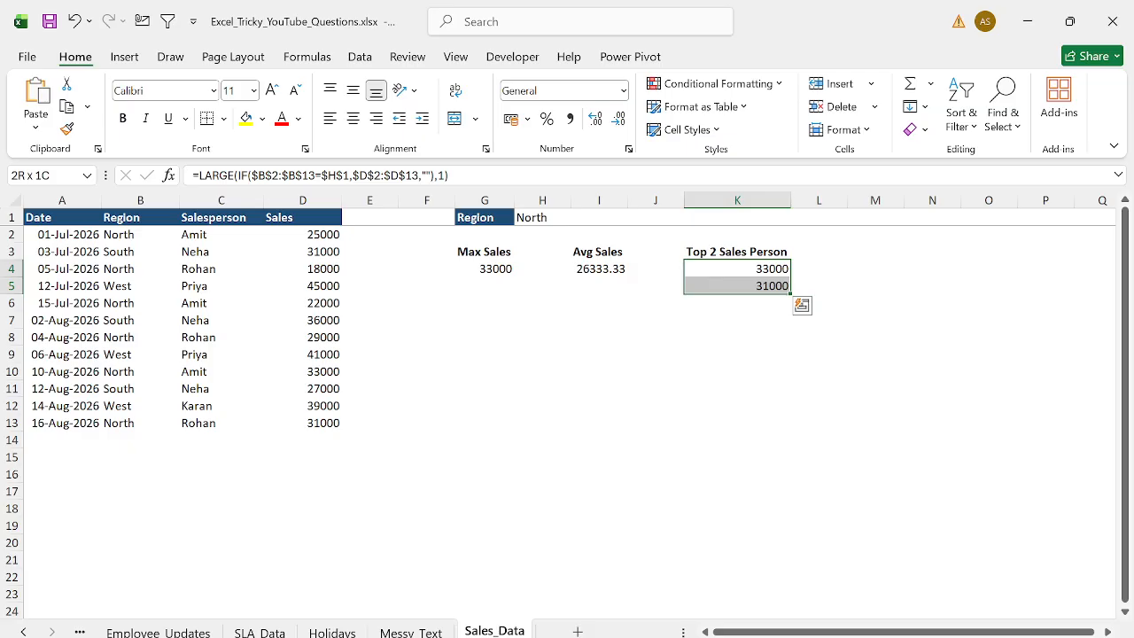
pyautogui.hotkey('ctrl', 'Left')
pyautogui.hotkey('ctrl', 'Left')
pyautogui.hotkey('ctrl', 'Up')
pyautogui.hotkey('ctrl', 'Left')
pyautogui.hotkey('ctrl', 'Left')
pyautogui.hotkey('ctrl', 'Up')
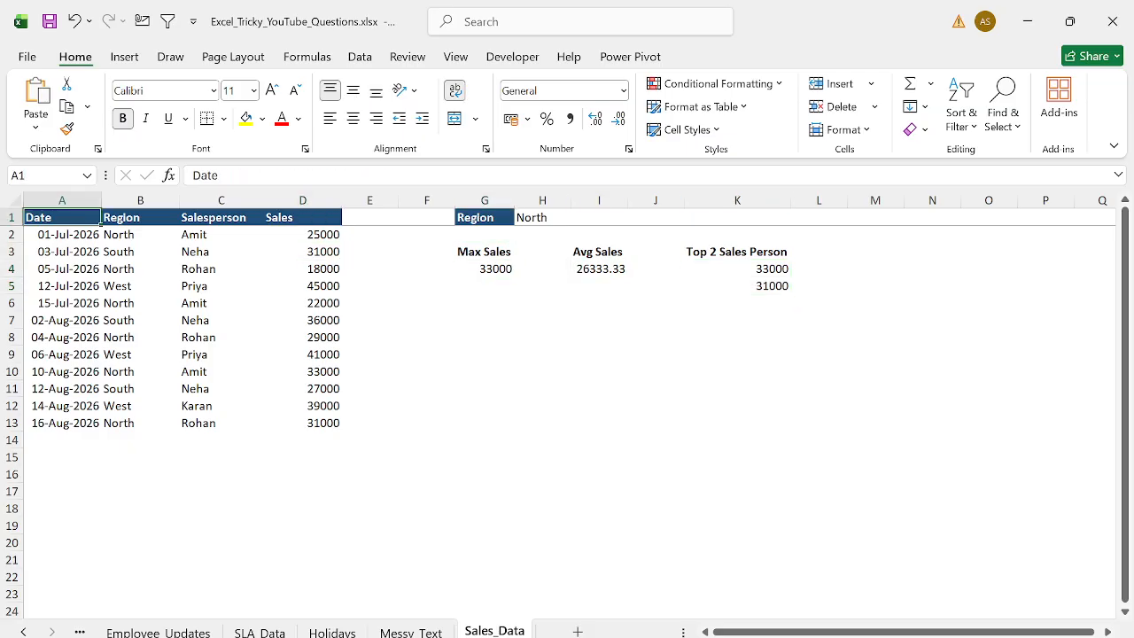
pyautogui.hotkey('alt', '5')
pyautogui.press('Right')
pyautogui.hotkey('alt', 'Down')
pyautogui.press('Down')
pyautogui.press('Down')
pyautogui.press('Down')
pyautogui.press('Down')
pyautogui.press('Down')
pyautogui.press('Down')
pyautogui.press('Down')
pyautogui.press('Down')
pyautogui.press('Down')
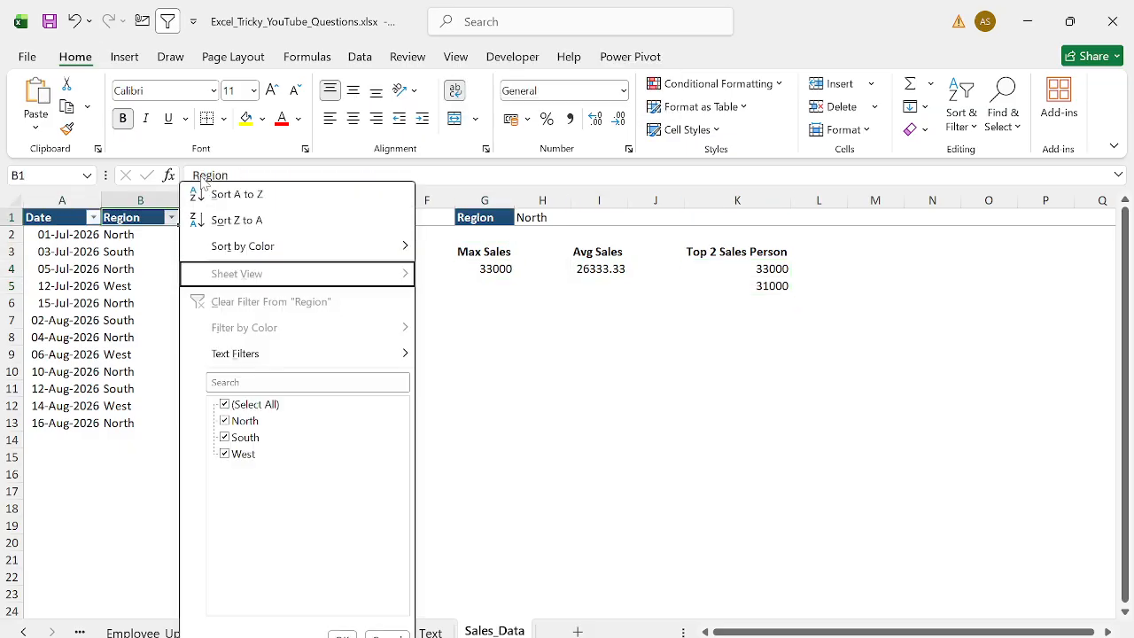
pyautogui.press('space')
pyautogui.press('Down')
pyautogui.press('space')
pyautogui.press('Return')
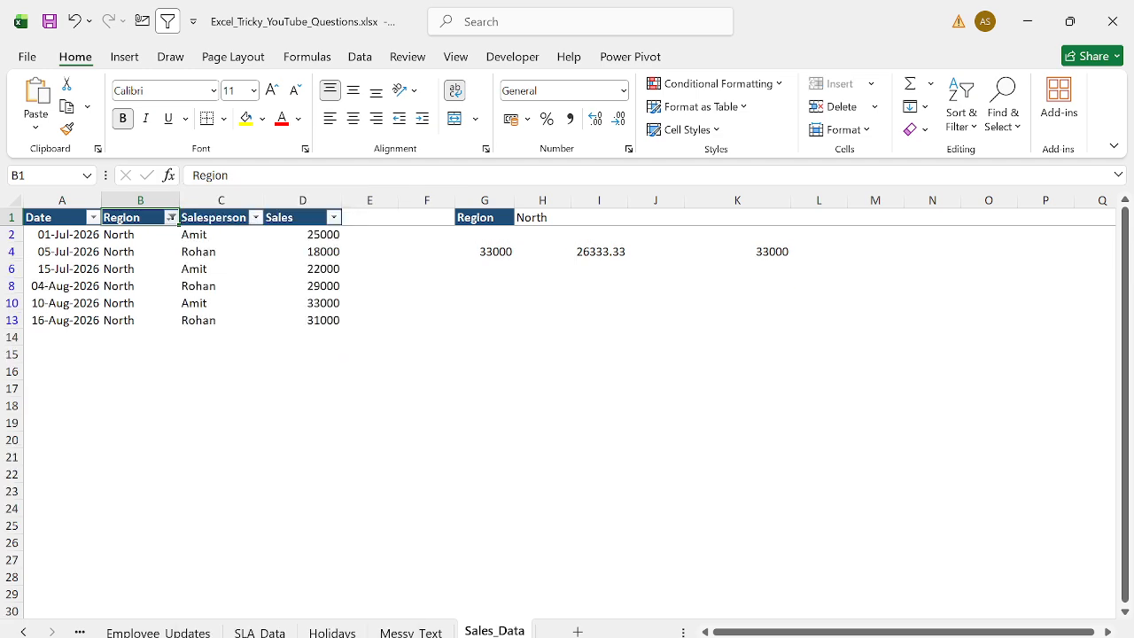
# - Examine the filtered North sales values, then turn the filter off
pyautogui.hotkey('ctrl', 'Right')
pyautogui.press('Down')
pyautogui.hotkey('ctrl', 'Down')
pyautogui.hotkey('shift', 'Up')
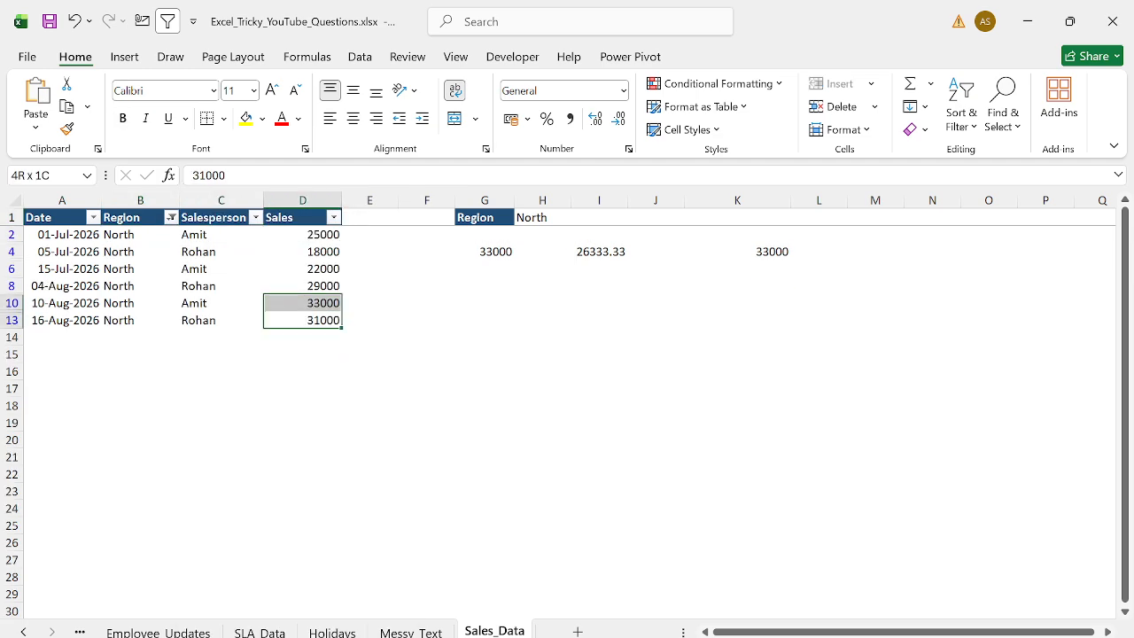
pyautogui.hotkey('ctrl', 'Up')
pyautogui.hotkey('alt', 'd')
pyautogui.press('f')
pyautogui.press('f')
# - Wrap K4's LARGE formula in VLOOKUP and start a CHOOSE({1,2}) lookup array after it
pyautogui.hotkey('ctrl', 'Right')
pyautogui.hotkey('ctrl', 'Right')
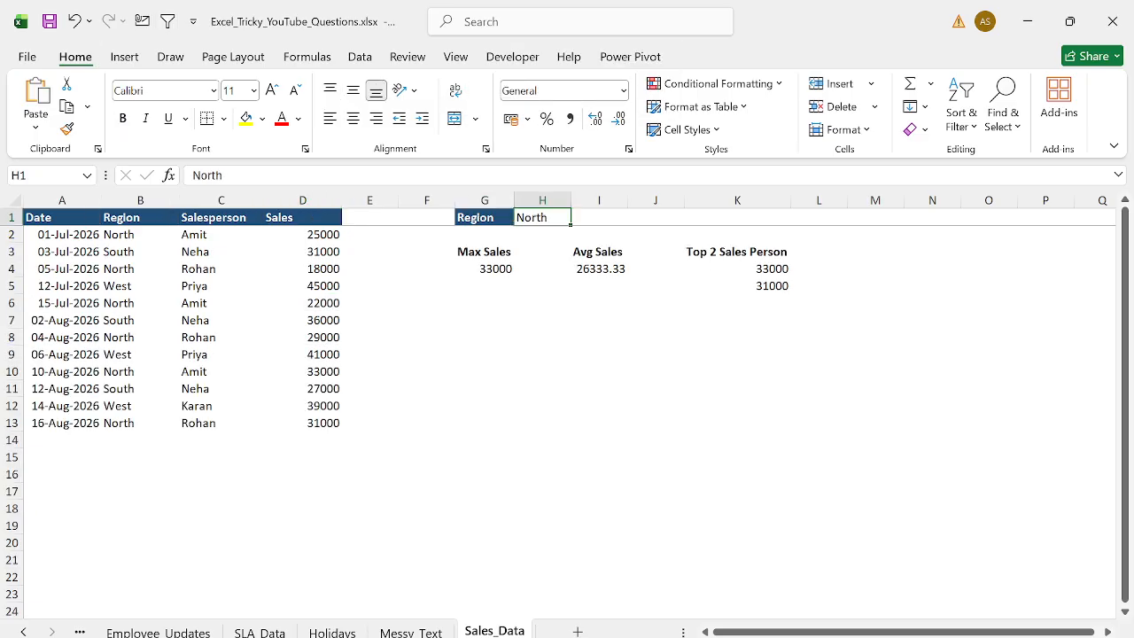
pyautogui.press('Right')
pyautogui.press('Right')
pyautogui.press('Right')
pyautogui.press('Right')
pyautogui.press('Left')
pyautogui.hotkey('ctrl', 'Down')
pyautogui.press('Down')
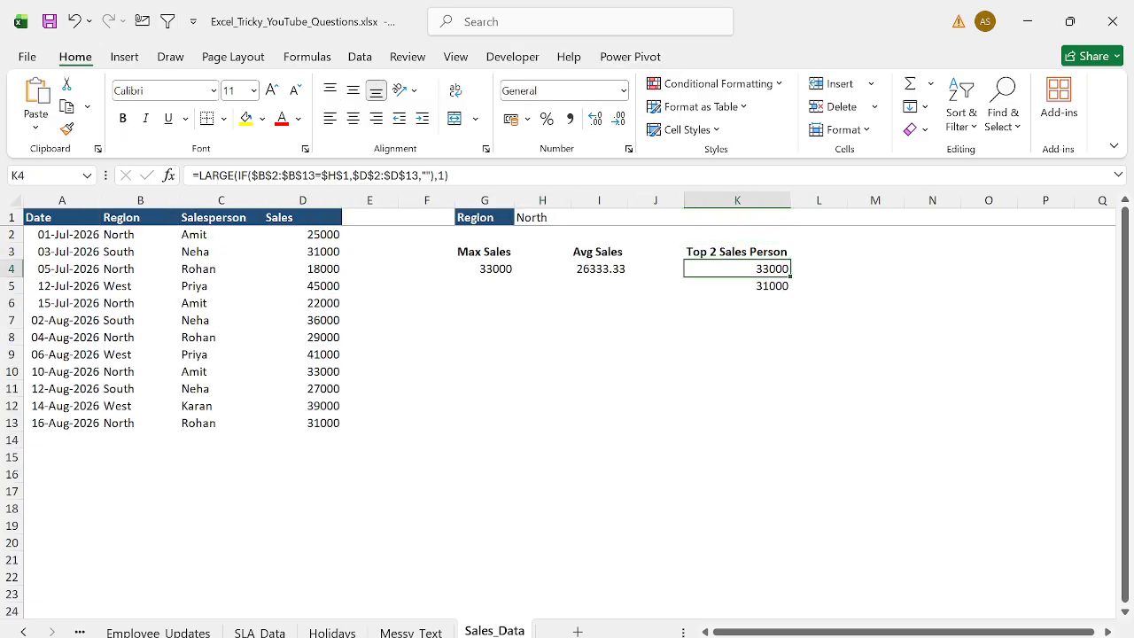
pyautogui.press('F2')
pyautogui.press('Home')
pyautogui.press('Right')
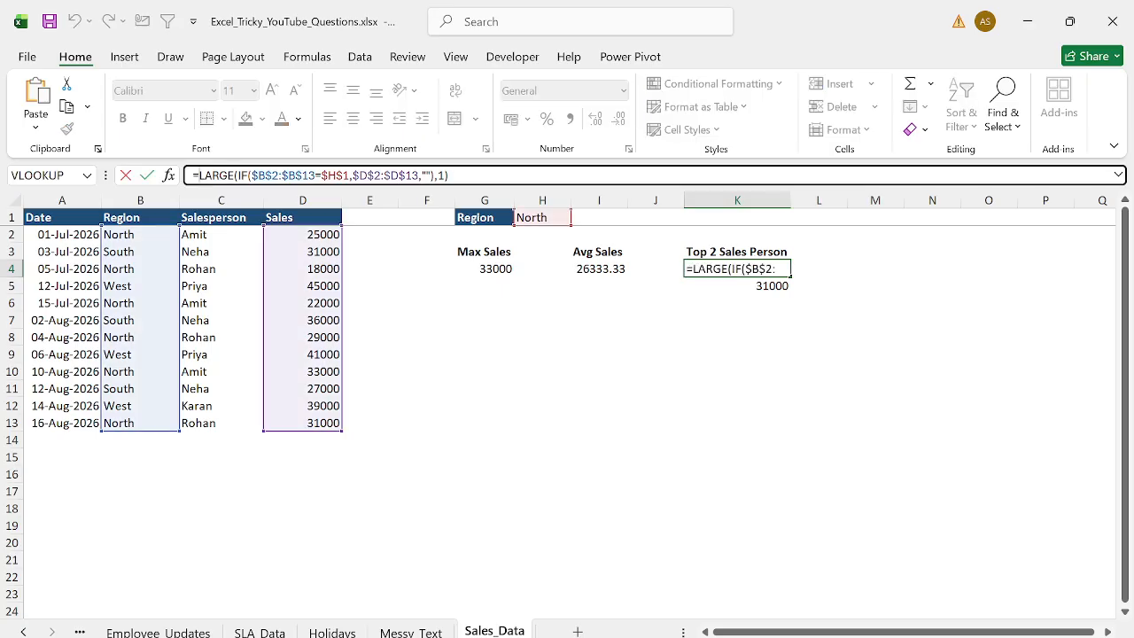
pyautogui.write('vl')
pyautogui.press('Tab')
pyautogui.press('End')
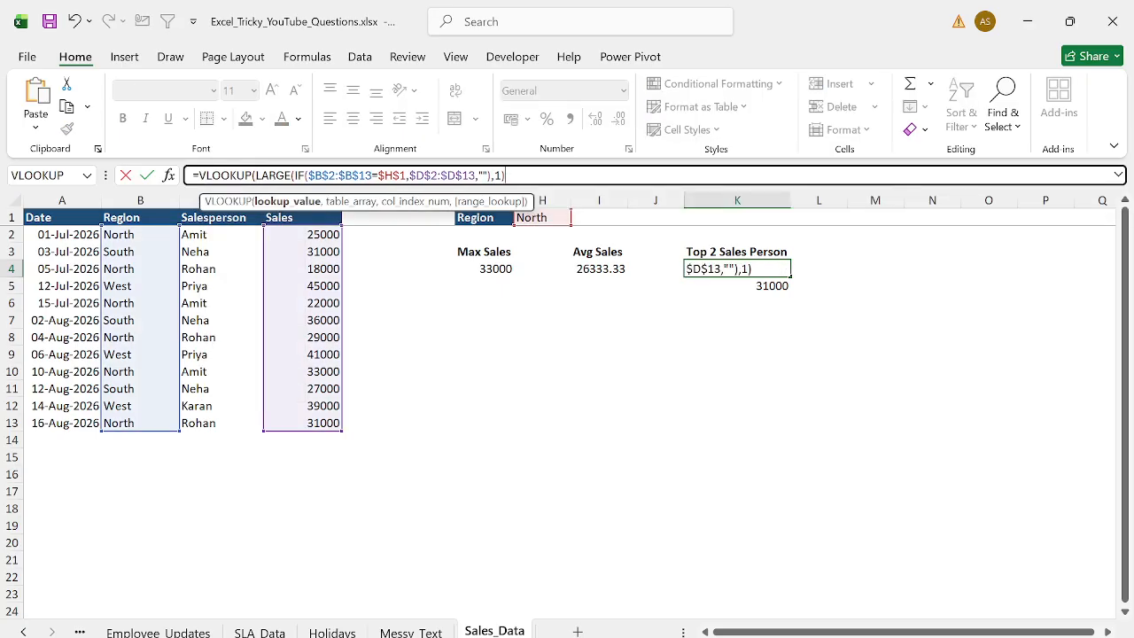
pyautogui.write(',cho')
pyautogui.press('Tab')
pyautogui.write('{1,2')
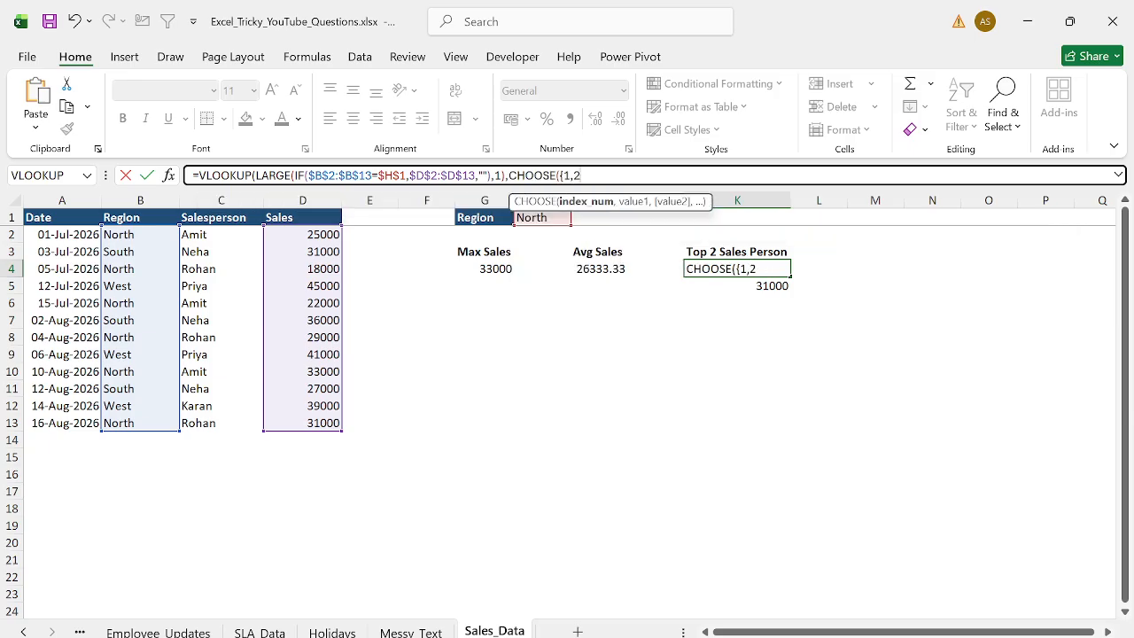
pyautogui.write('},')
pyautogui.press('Left')
pyautogui.press('Left')
pyautogui.press('Left')
pyautogui.press('Left')
pyautogui.press('Left')
pyautogui.press('Left')
pyautogui.press('Left')
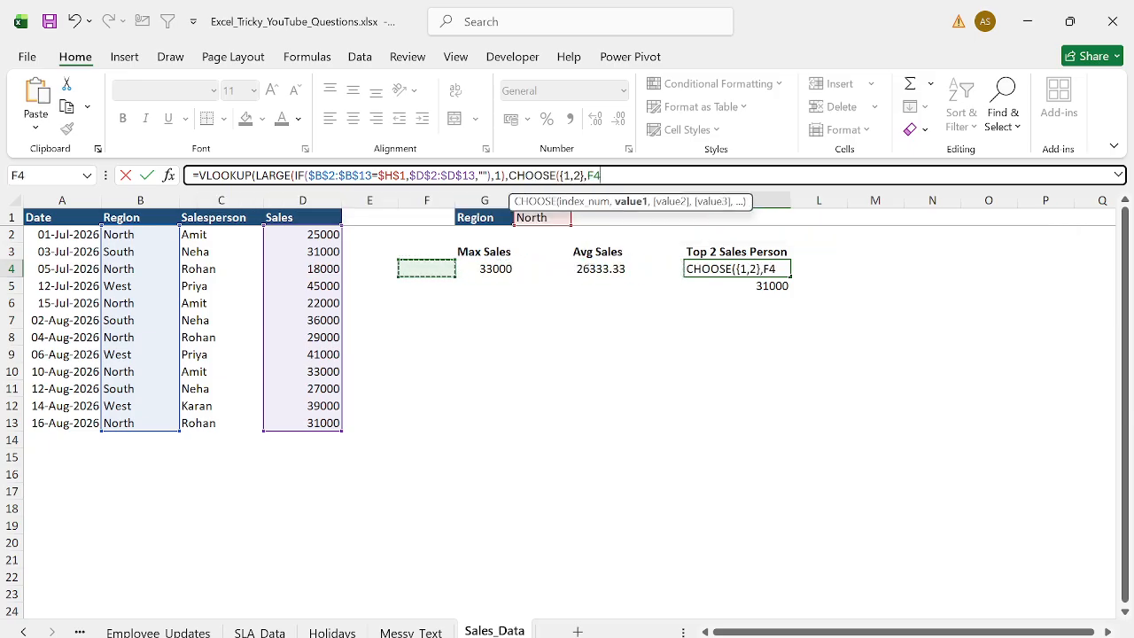
# - Complete CHOOSE with $D$2:$D$13 and $C$2:$C$13, finish the VLOOKUP with column 2 and exact match, and confirm
pyautogui.press('Up')
pyautogui.press('Up')
pyautogui.press('Up')
pyautogui.press('Down')
pyautogui.hotkey('ctrl', 'shift', 'Down')
pyautogui.press('Left')
pyautogui.press('Left')
pyautogui.press('Left')
pyautogui.press('Left')
pyautogui.press('Left')
pyautogui.press('Left')
pyautogui.press('Left')
pyautogui.press('Left')
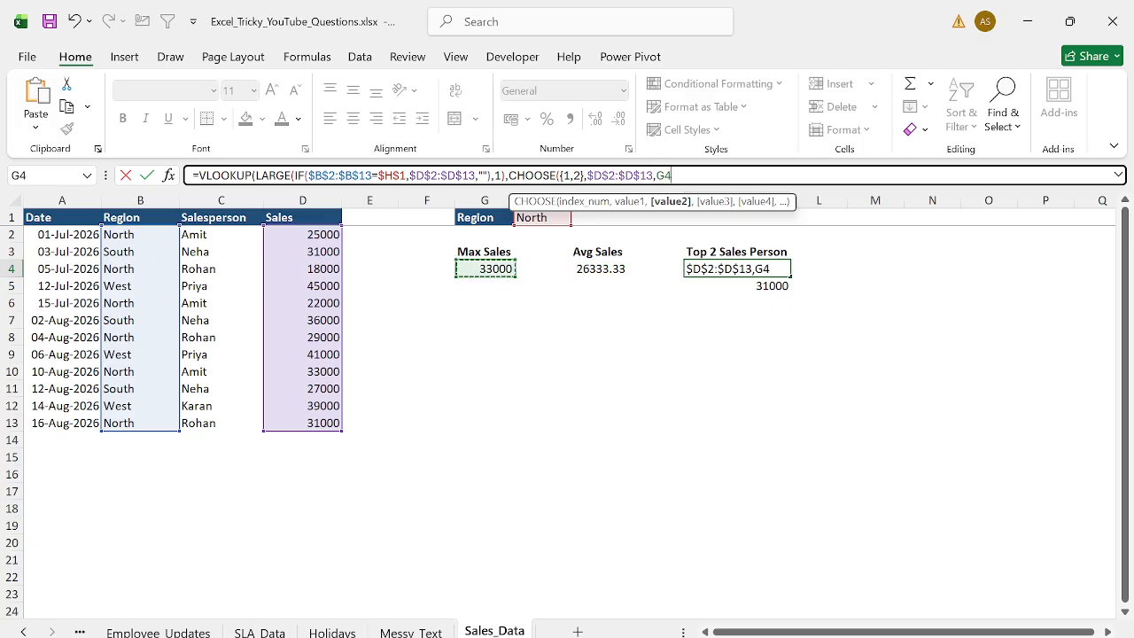
pyautogui.press('Up')
pyautogui.press('Up')
pyautogui.press('Left')
pyautogui.press('Right')
pyautogui.hotkey('ctrl', 'shift', 'Down')
pyautogui.press('F4')
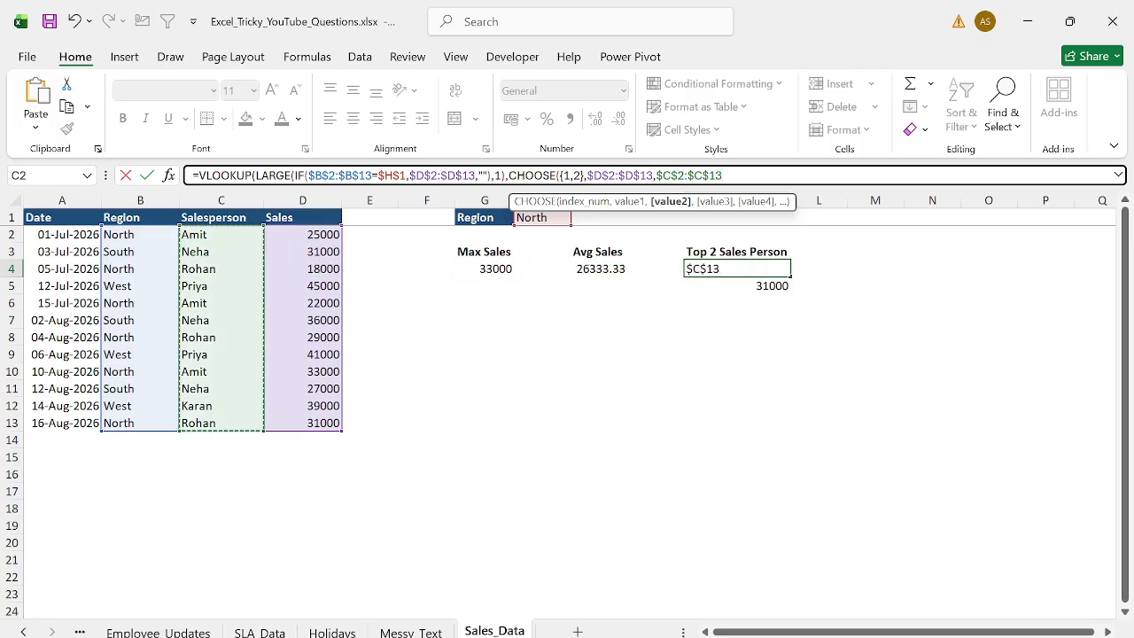
pyautogui.write('),2,0)')
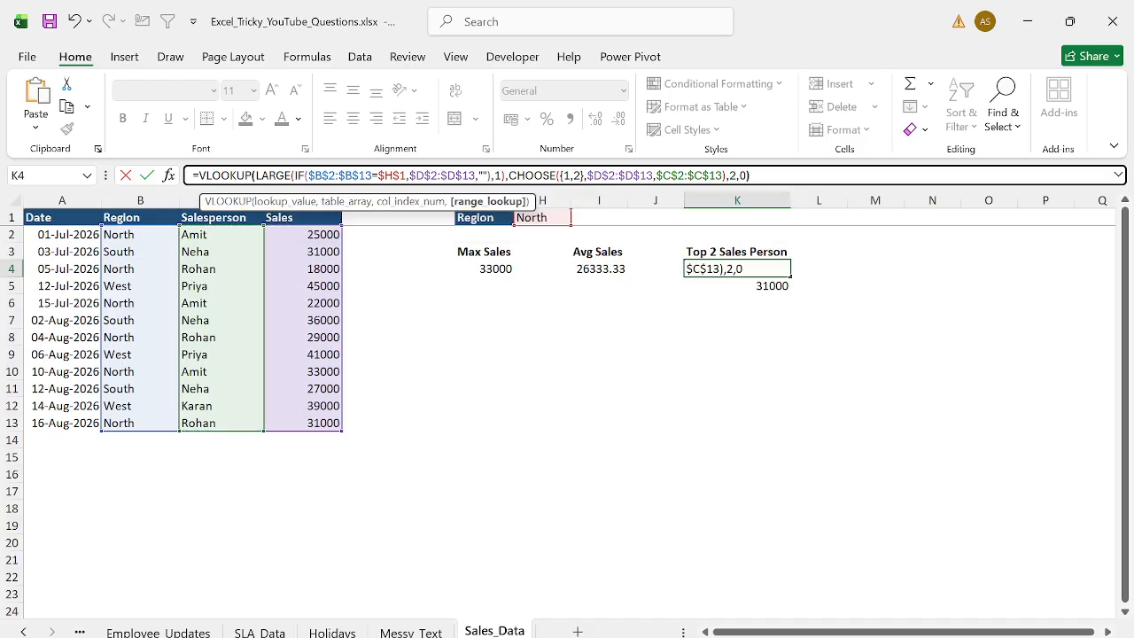
pyautogui.press('Return')
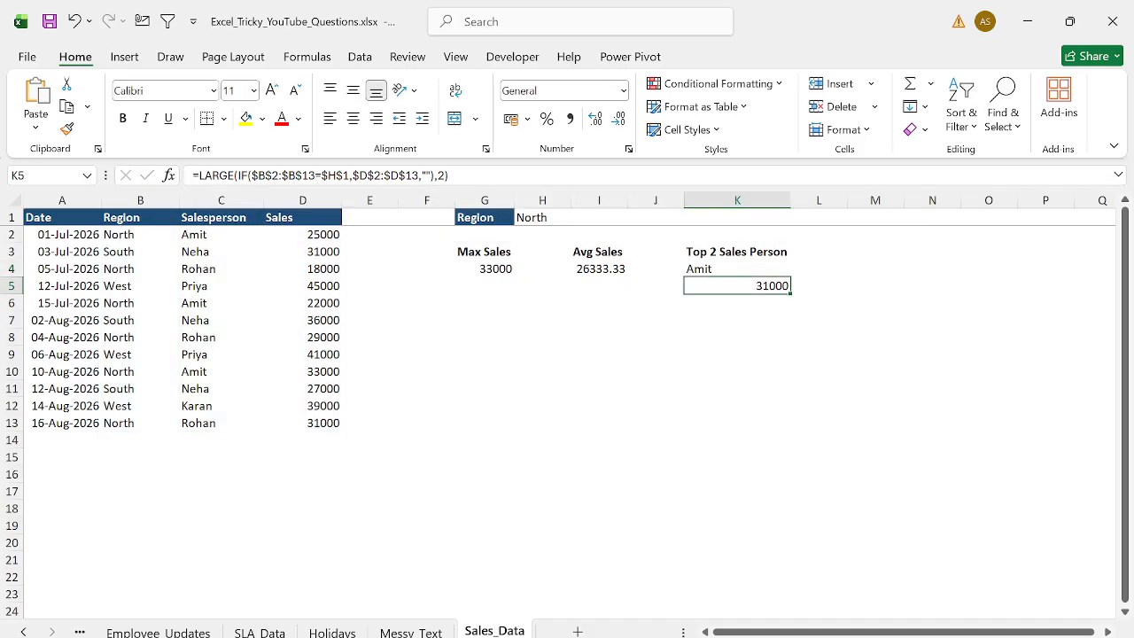
# - Copy the full text of K4's formula
pyautogui.press('Up')
pyautogui.press('F2')
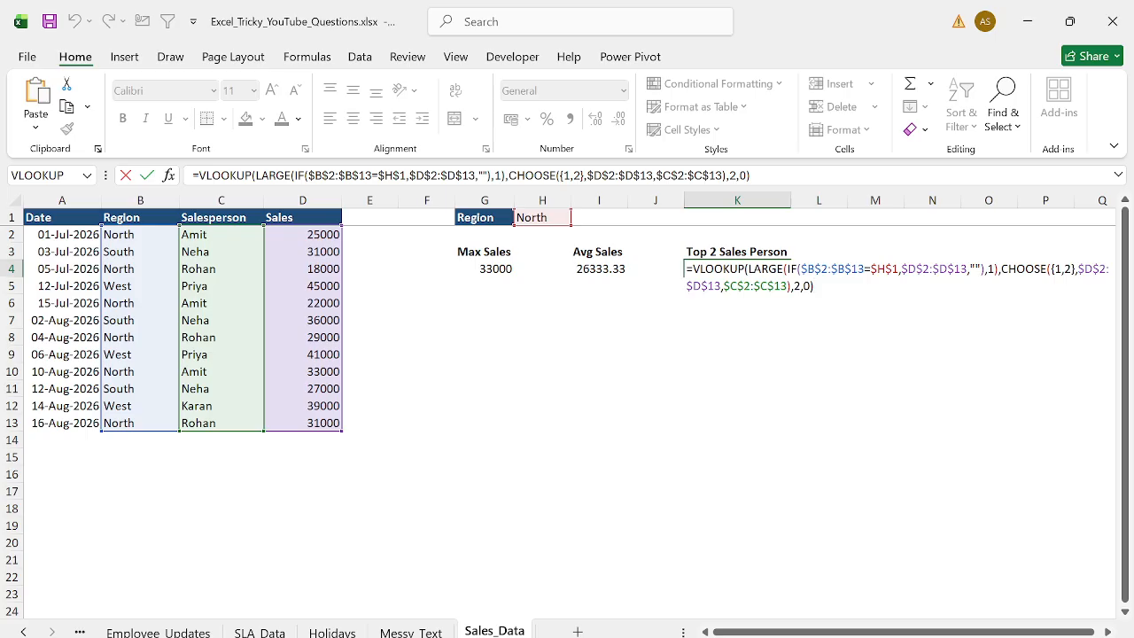
pyautogui.hotkey('ctrl', 'shift', 'Home')
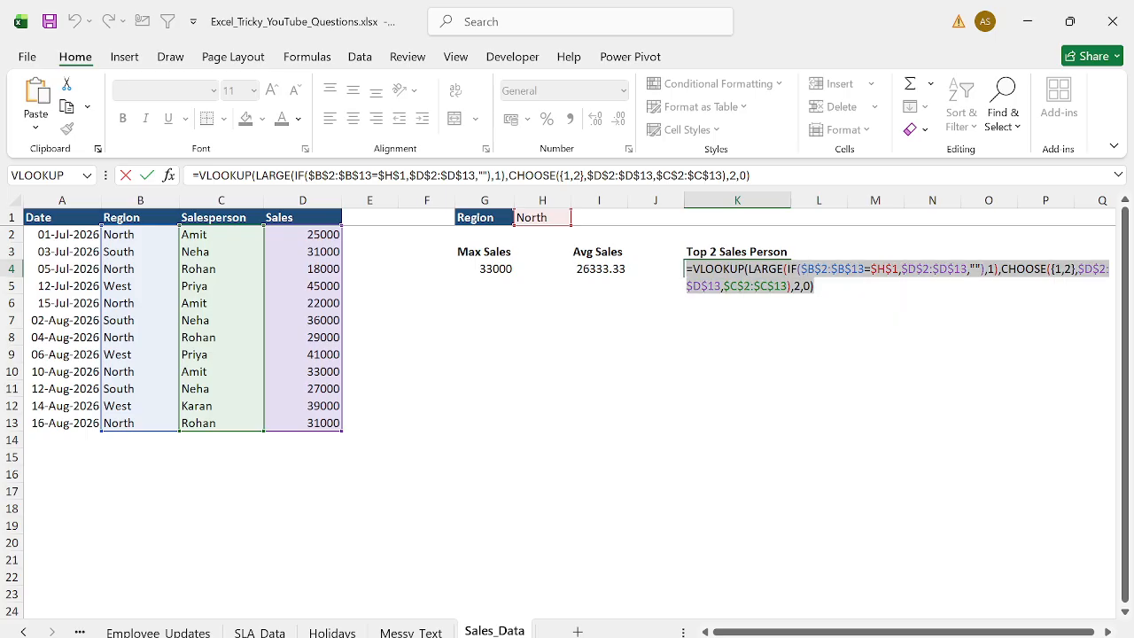
pyautogui.hotkey('ctrl', 'c')
pyautogui.press('Return')
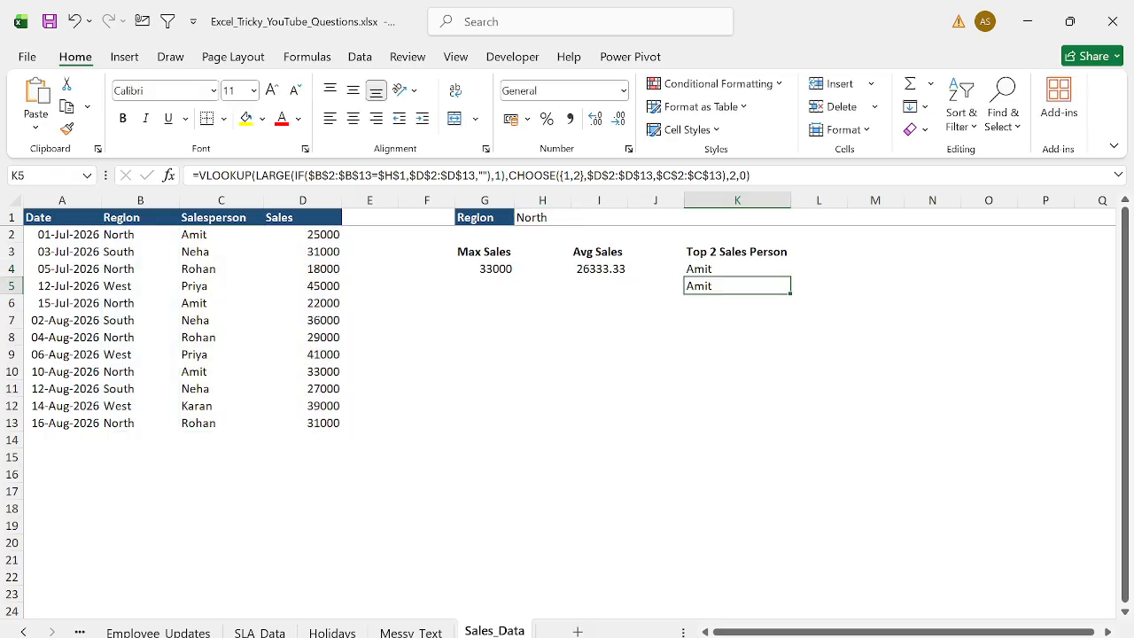
# - Paste the copied formula text next to K4 and move it down to K8 for display
pyautogui.press('Up')
pyautogui.press('Right')
pyautogui.hotkey('ctrl', 'v')
pyautogui.press('Return')
pyautogui.press('Up')
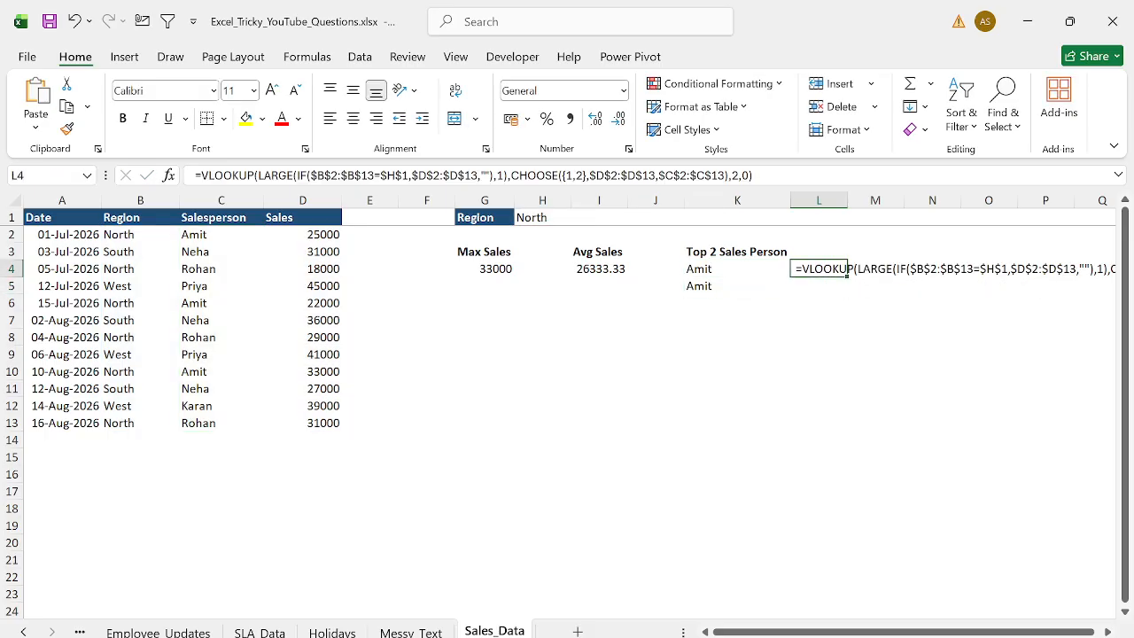
pyautogui.hotkey('ctrl', 'x')
pyautogui.press('Down')
pyautogui.press('Left')
pyautogui.press('Down')
pyautogui.press('Down')
pyautogui.press('Down')
pyautogui.hotkey('ctrl', 'v')
pyautogui.hotkey('ctrl', 'Up')
pyautogui.hotkey('ctrl', 'Up')
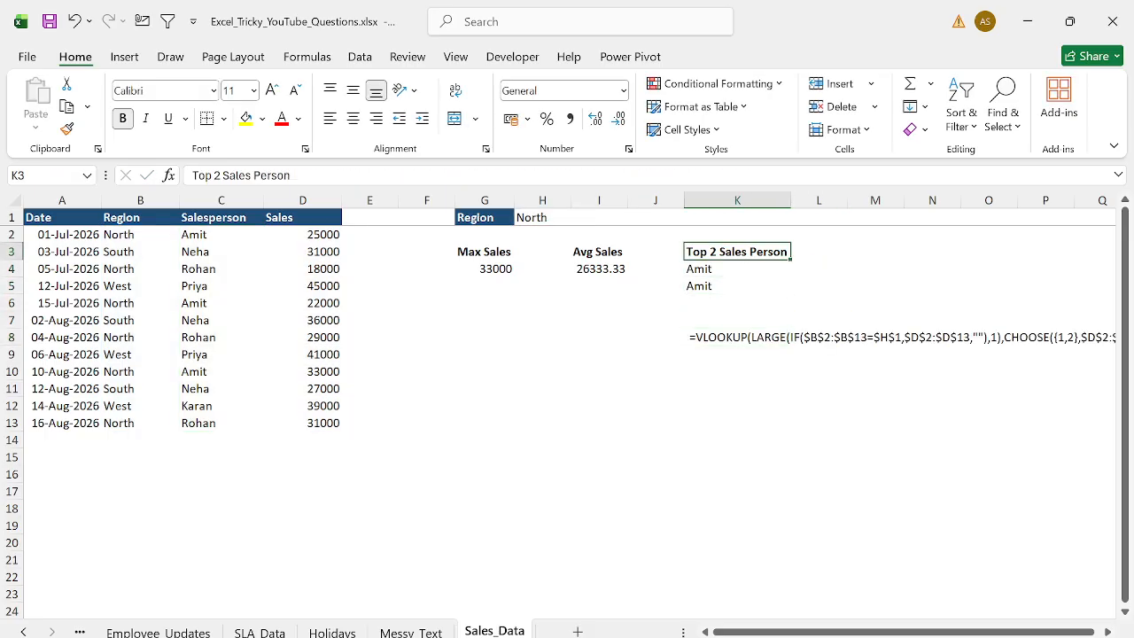
# - Highlight the Top 2 Sales Person, Avg Sales and Max Sales headers with yellow fill
pyautogui.click(246, 120)
pyautogui.press('Left')
pyautogui.press('Left')
pyautogui.click(246, 120)
pyautogui.press('Left')
pyautogui.press('Left')
pyautogui.click(247, 120)
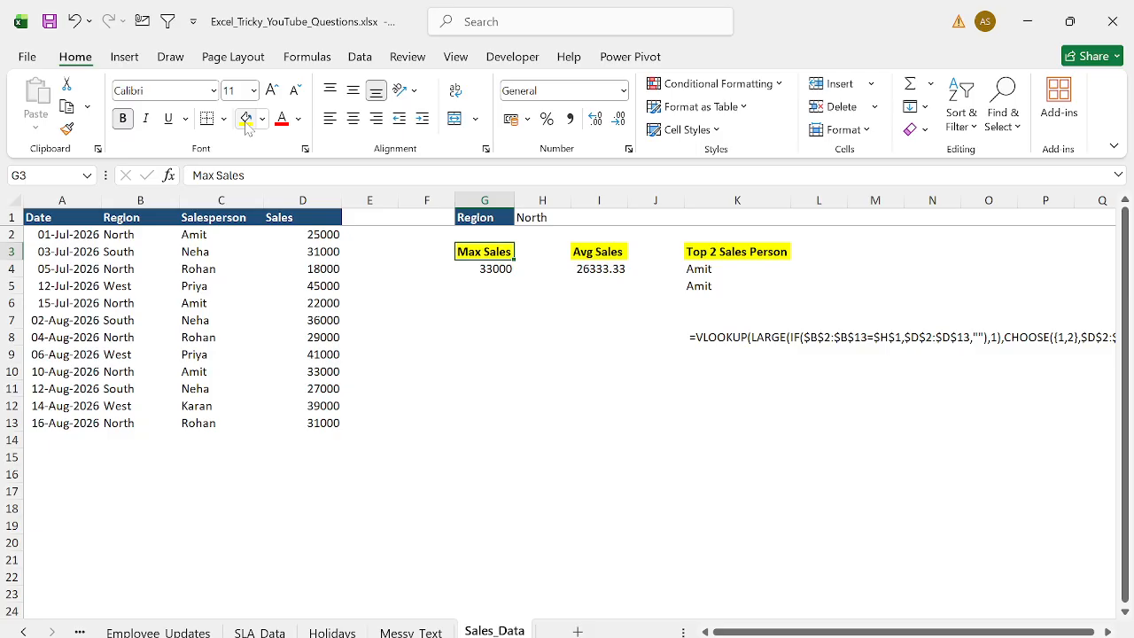
# - Test the summary by switching the region in H1 to West and then South
pyautogui.press('Up')
pyautogui.press('Up')
pyautogui.press('Right')
pyautogui.write('West')
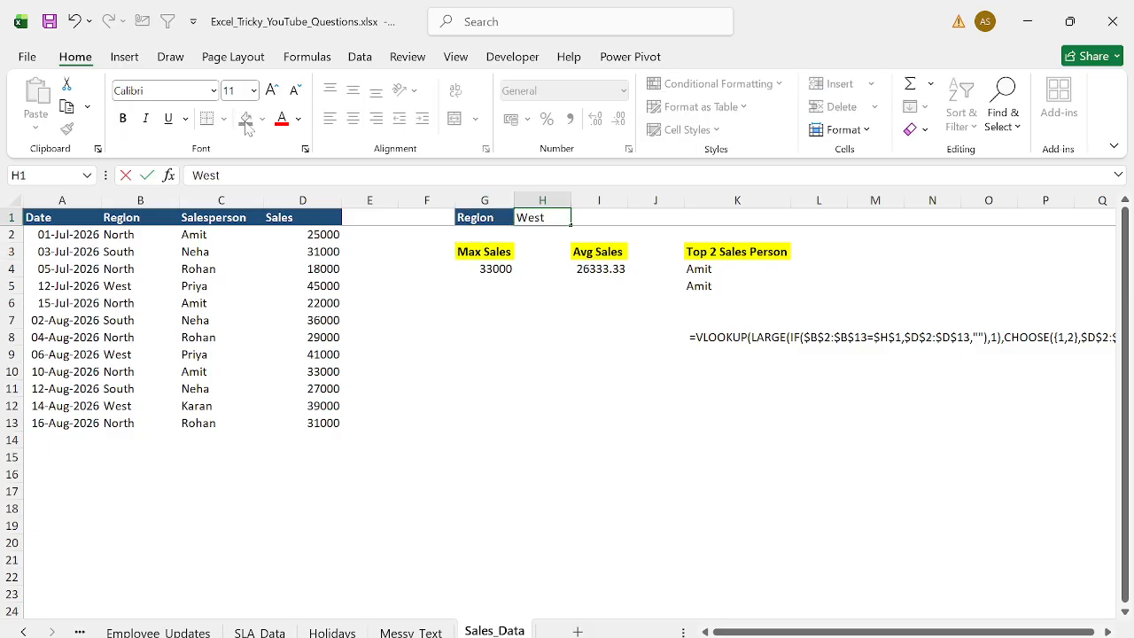
pyautogui.press('Return')
pyautogui.press('Up')
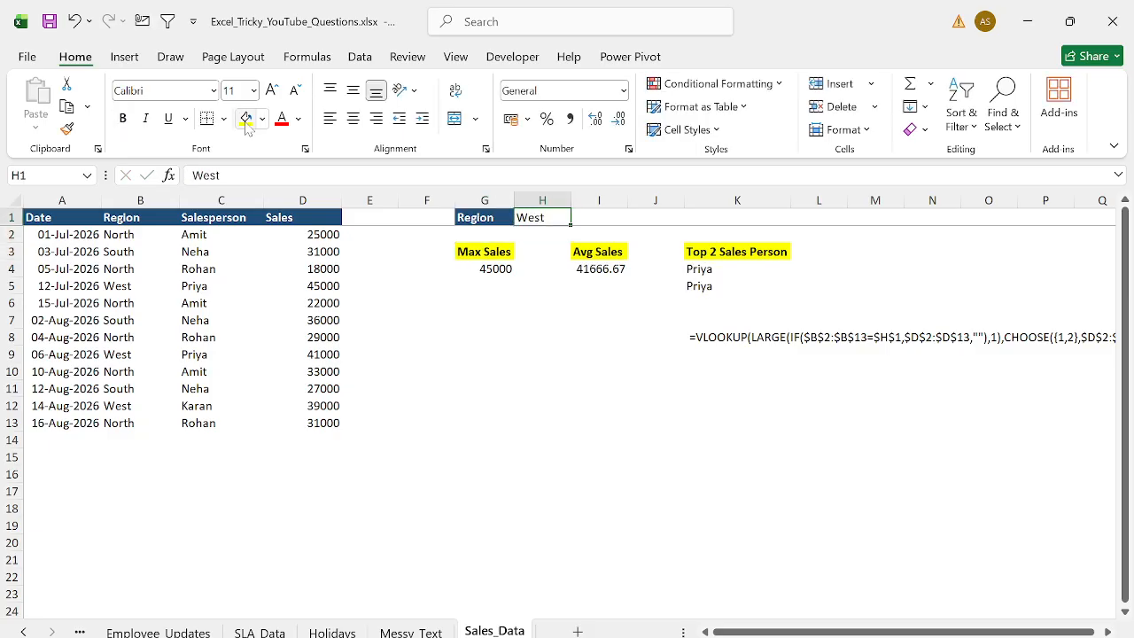
pyautogui.write('South')
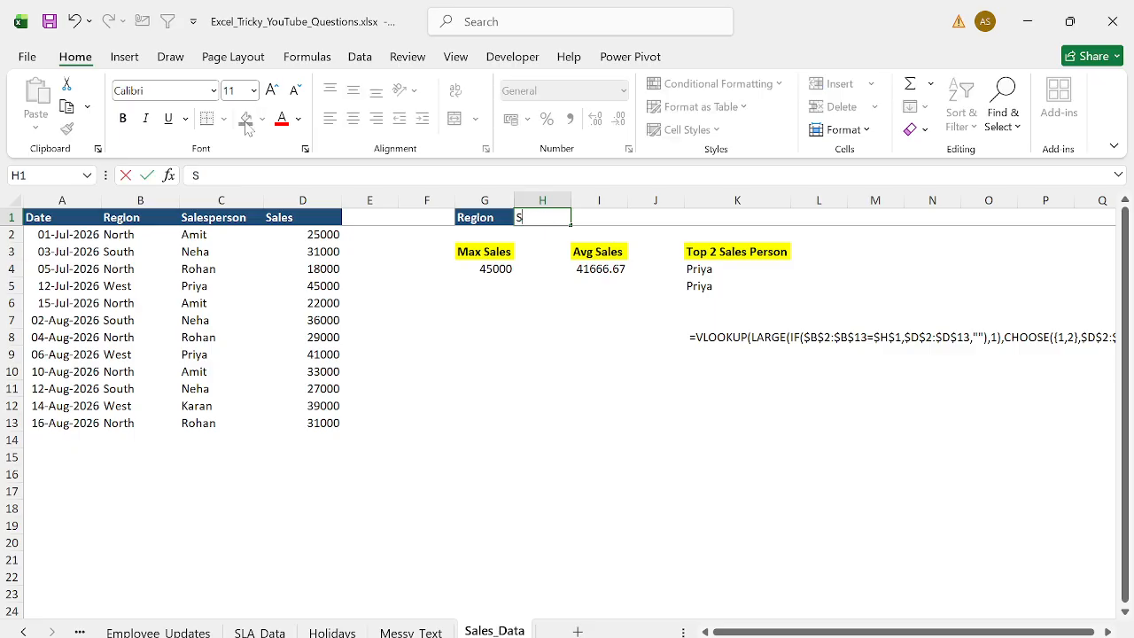
pyautogui.press('Return')
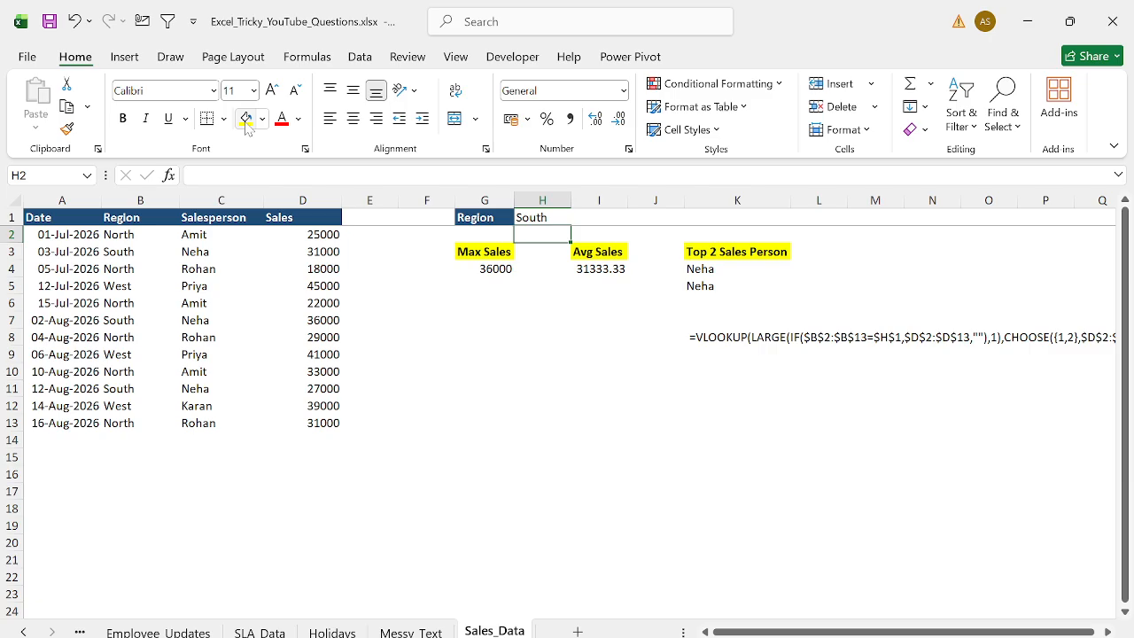
# - Move the displayed formula text from K8 to M3
pyautogui.press('Right')
pyautogui.press('Right')
pyautogui.press('Down')
pyautogui.press('Down')
pyautogui.press('Right')
pyautogui.press('Down')
pyautogui.press('Down')
pyautogui.press('Down')
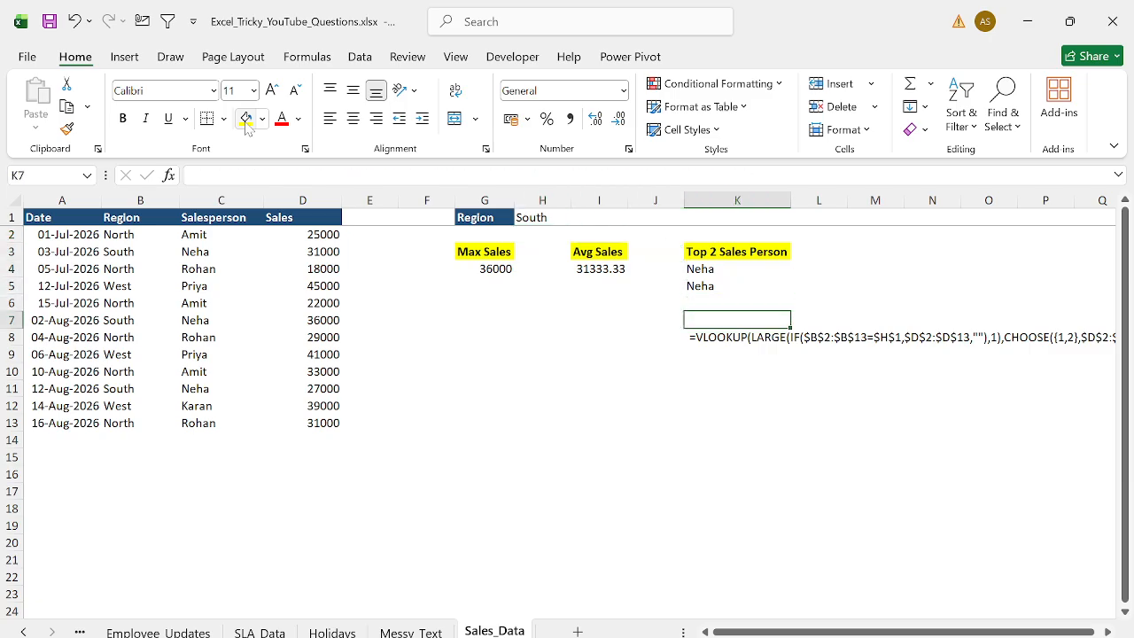
pyautogui.press('Down')
pyautogui.hotkey('ctrl', 'c')
pyautogui.press('Left')
pyautogui.press('Left')
pyautogui.press('Left')
pyautogui.press('Right')
pyautogui.press('Right')
pyautogui.press('Right')
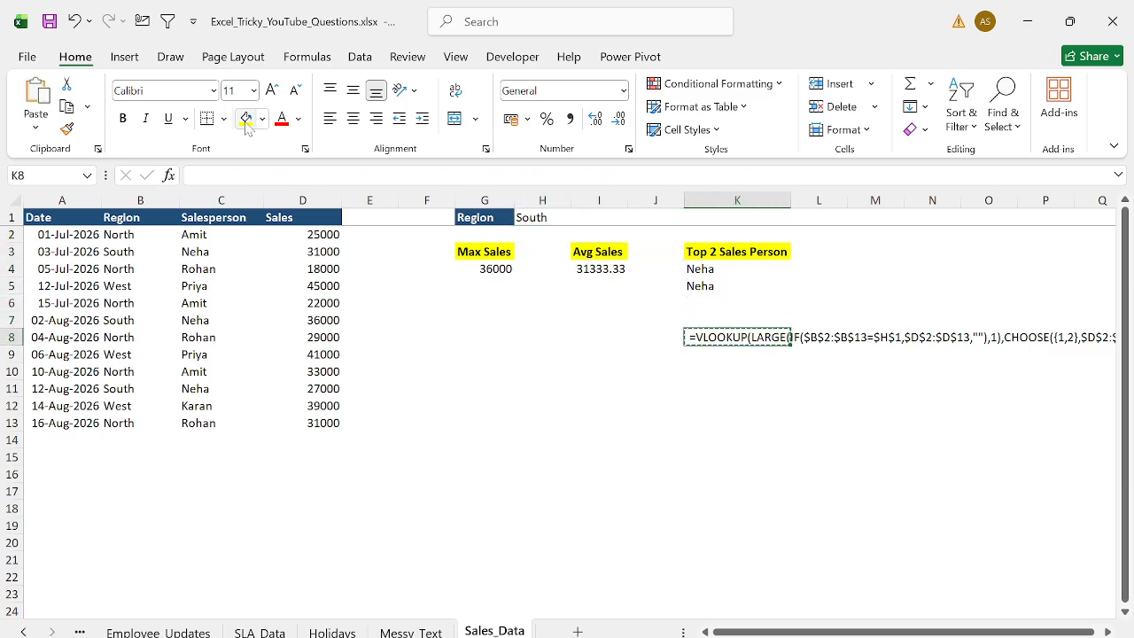
pyautogui.press('Up')
pyautogui.press('Up')
pyautogui.press('Up')
pyautogui.press('Up')
pyautogui.press('Up')
pyautogui.press('Right')
pyautogui.press('Right')
pyautogui.hotkey('ctrl', 'v')
# - Browse through the workbook's sheets, ending on the Questions sheet
pyautogui.press('Up')
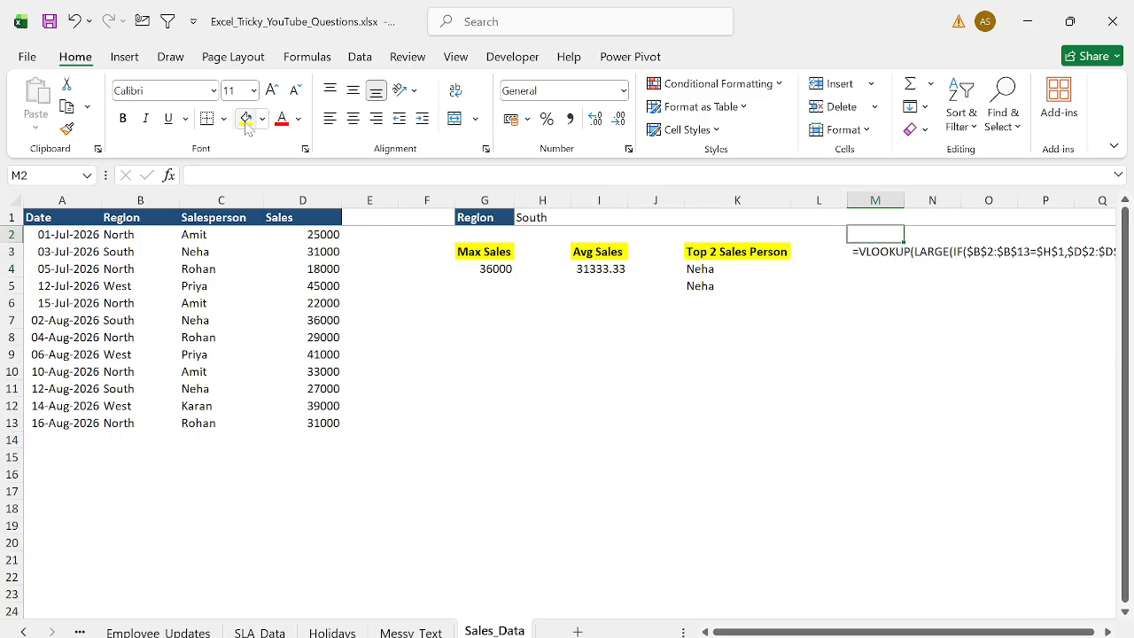
pyautogui.hotkey('ctrl', 'Left')
pyautogui.hotkey('ctrl', 'Left')
pyautogui.press('Up')
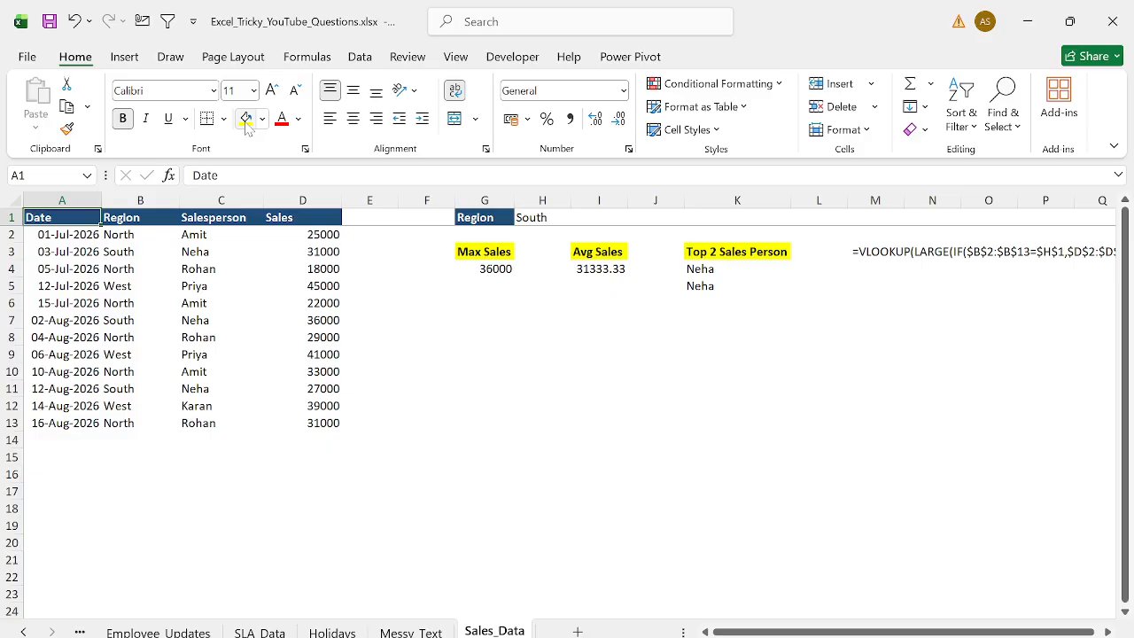
pyautogui.hotkey('ctrl', 'pageup')
pyautogui.hotkey('ctrl', 'pageup')
pyautogui.hotkey('ctrl', 'pageup')
pyautogui.hotkey('ctrl', 'pageup')
pyautogui.hotkey('ctrl', 'pageup')
pyautogui.hotkey('ctrl', 'pageup')
pyautogui.hotkey('ctrl', 'pageup')
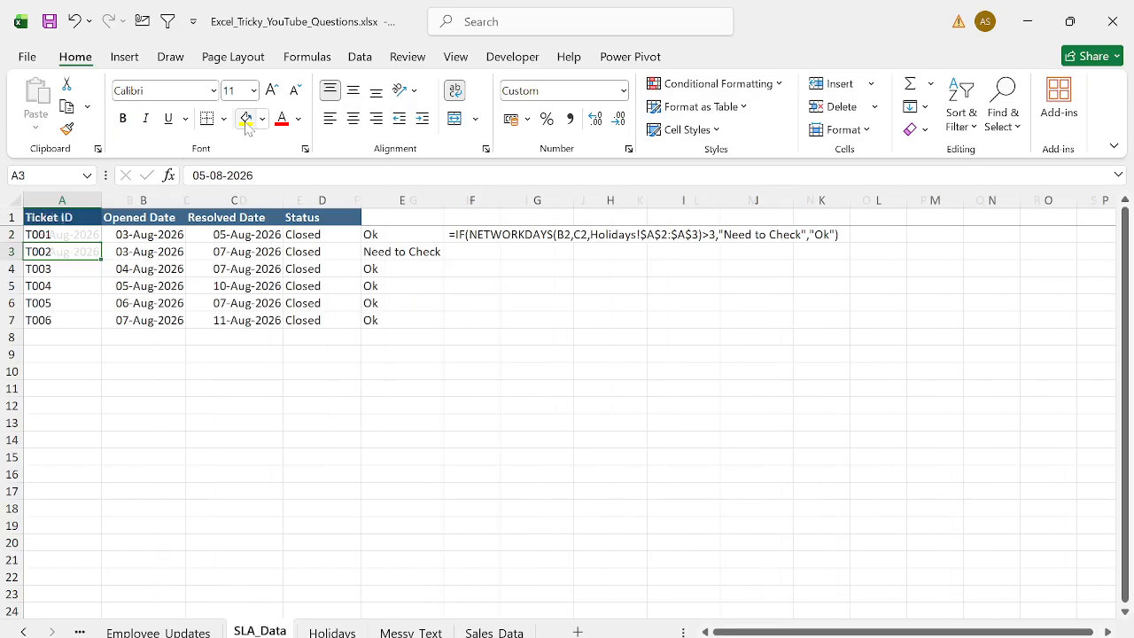
pyautogui.hotkey('ctrl', 'Home')
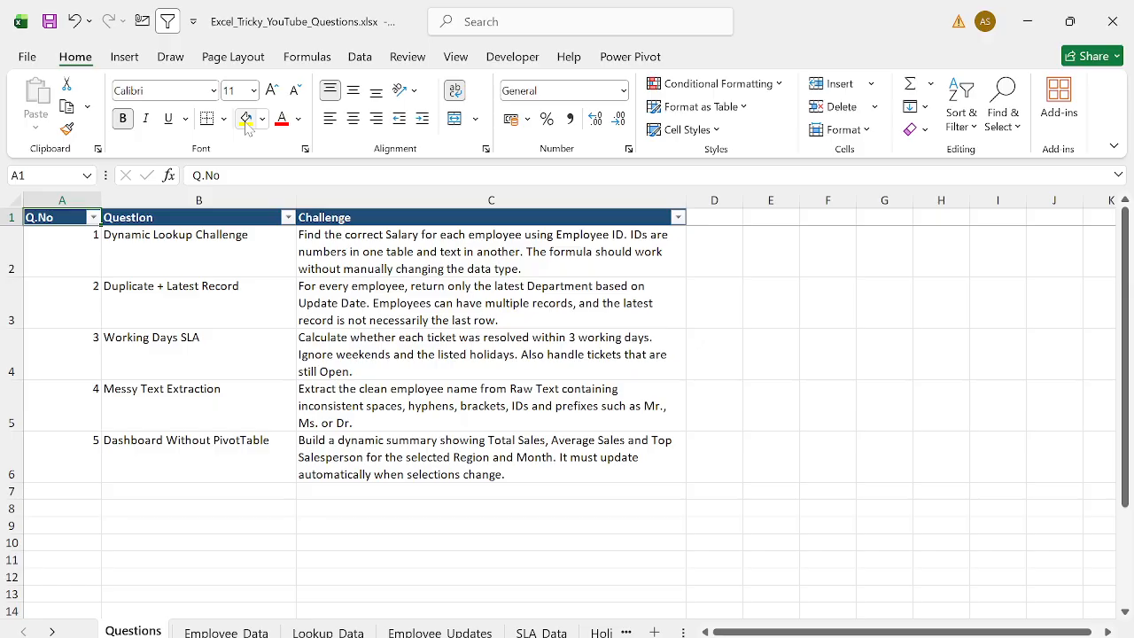
pyautogui.hotkey('ctrl', 'pagedown')
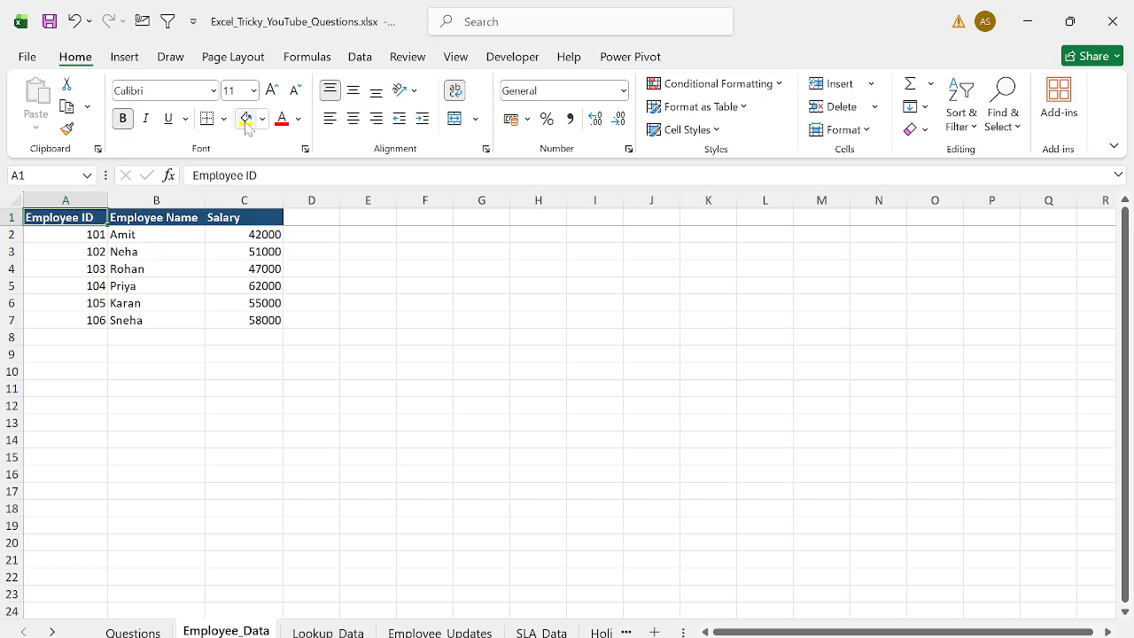
pyautogui.hotkey('ctrl', 'pageup')
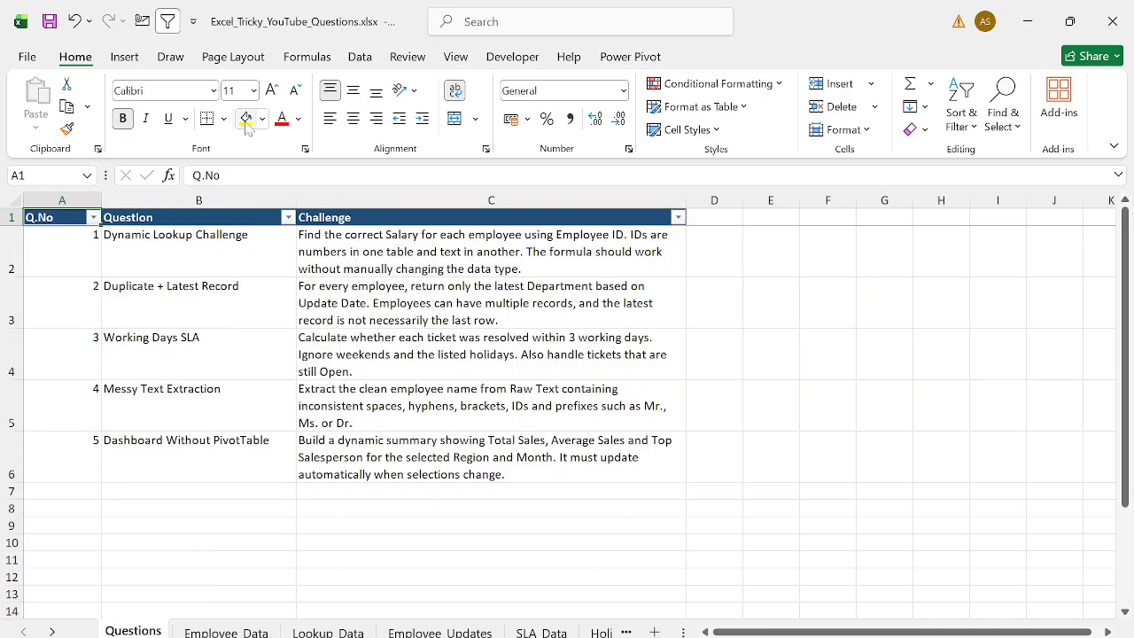